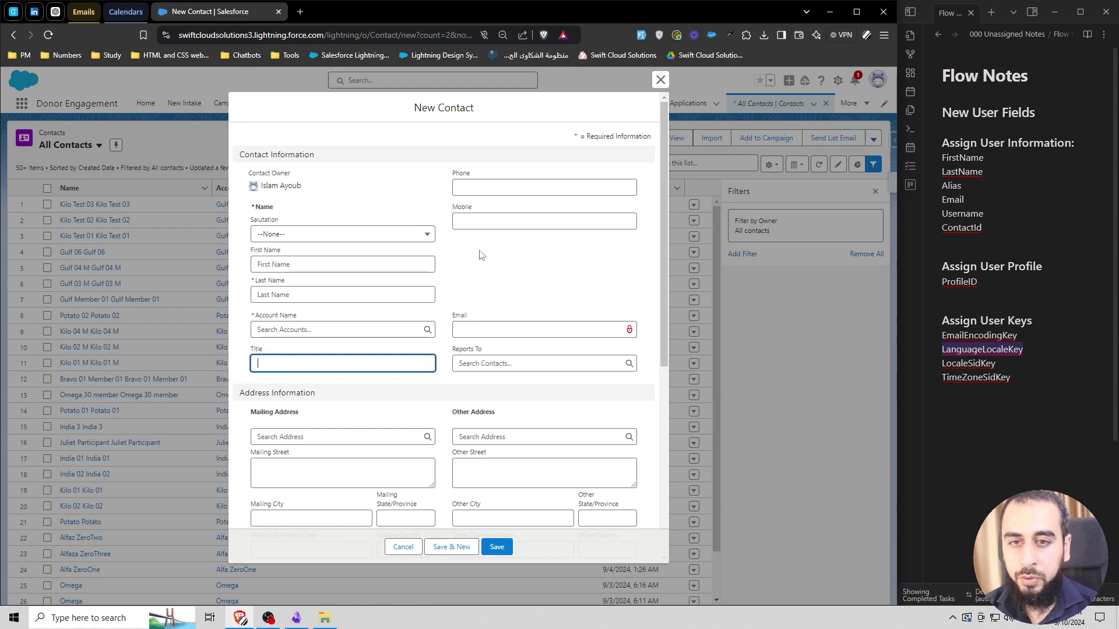
Step: Discard the blank new contact form and open the Contact object's setup in a separate browser tab
{"action": "left_click", "coordinate": [660, 80]}
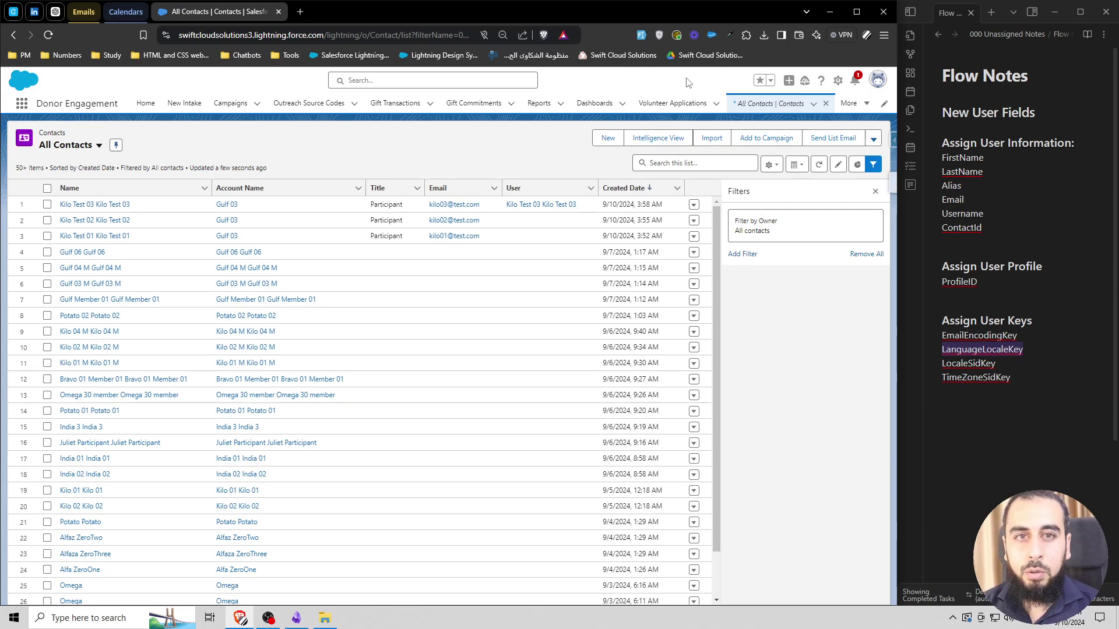
{"action": "left_click", "coordinate": [837, 81]}
{"action": "left_click", "coordinate": [813, 258]}
{"action": "left_click", "coordinate": [210, 16]}
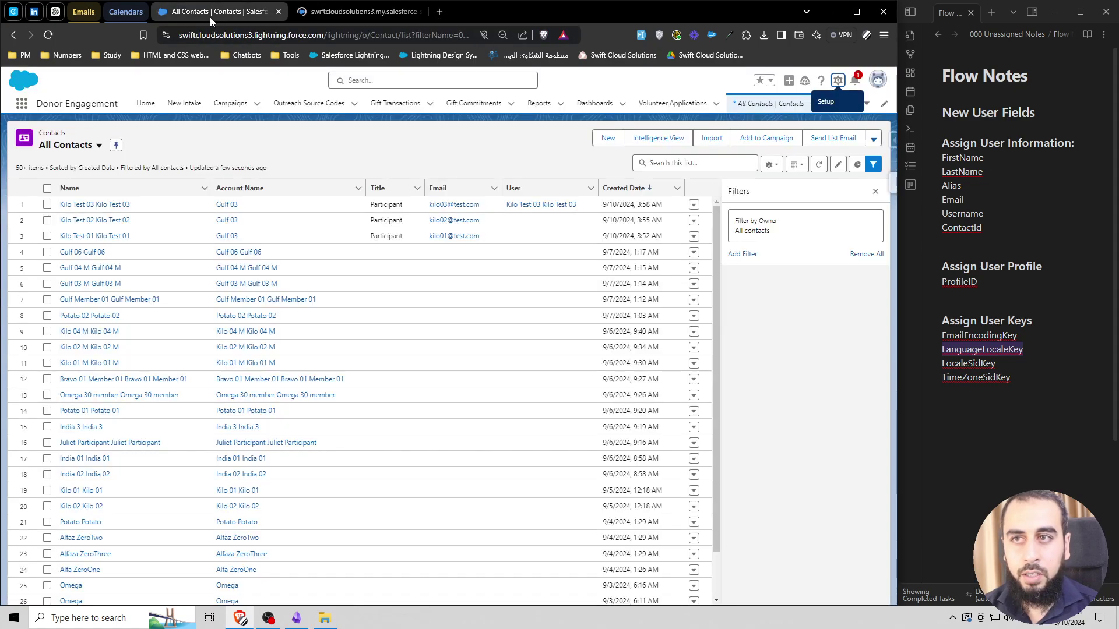
Step: Start a new record-triggered flow from the Contact object's Flow Triggers in the object setup
{"action": "left_click", "coordinate": [333, 14]}
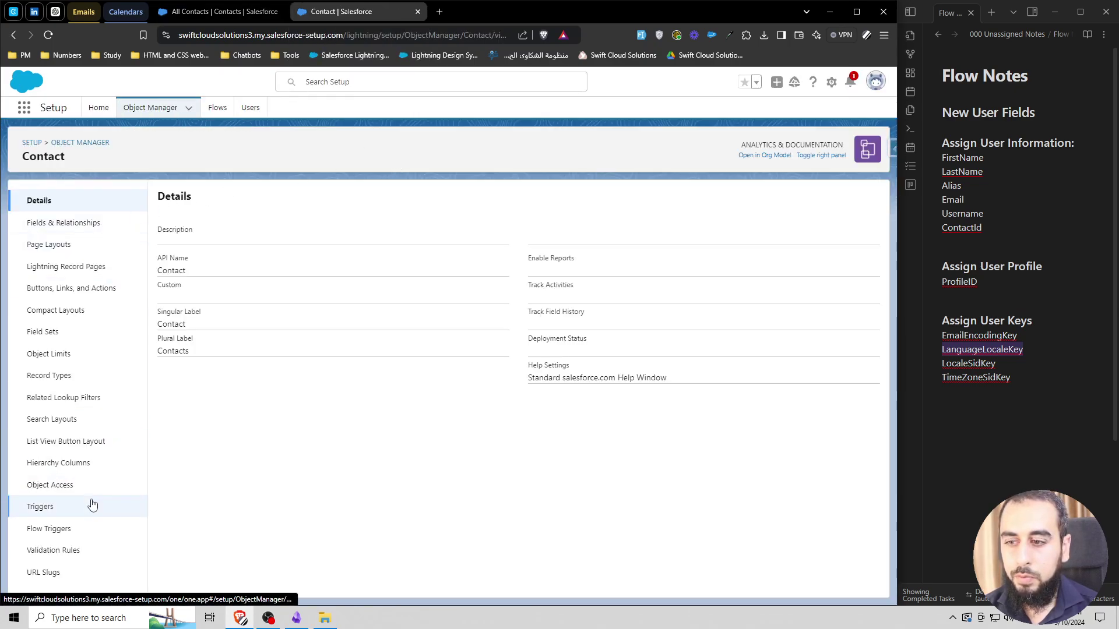
{"action": "left_click", "coordinate": [58, 536]}
{"action": "left_click", "coordinate": [840, 203]}
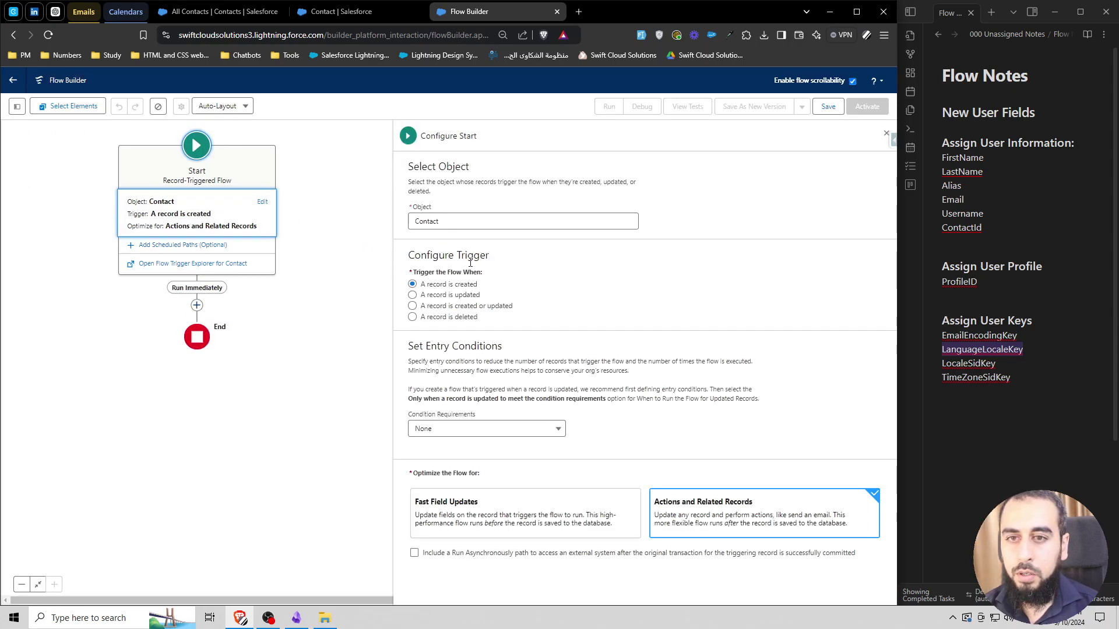
Step: Trigger the flow when a contact is created or updated, requiring all conditions to be met, with Title Equals Participant
{"action": "left_click", "coordinate": [468, 307]}
{"action": "left_click", "coordinate": [458, 430]}
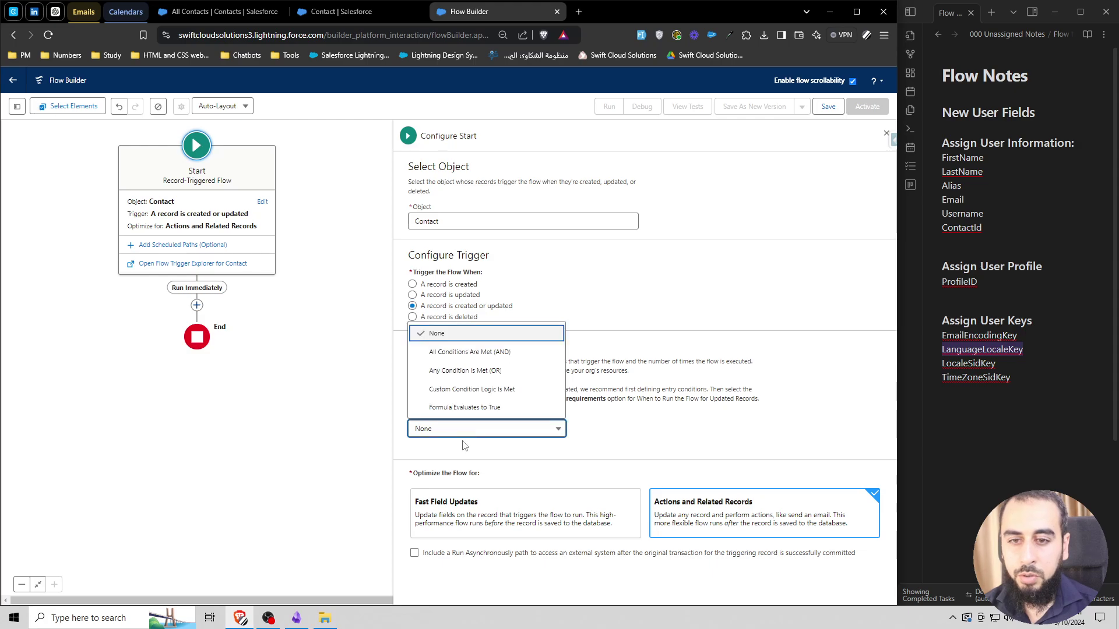
{"action": "left_click", "coordinate": [460, 352]}
{"action": "left_click", "coordinate": [510, 472]}
{"action": "type", "text": "title"}
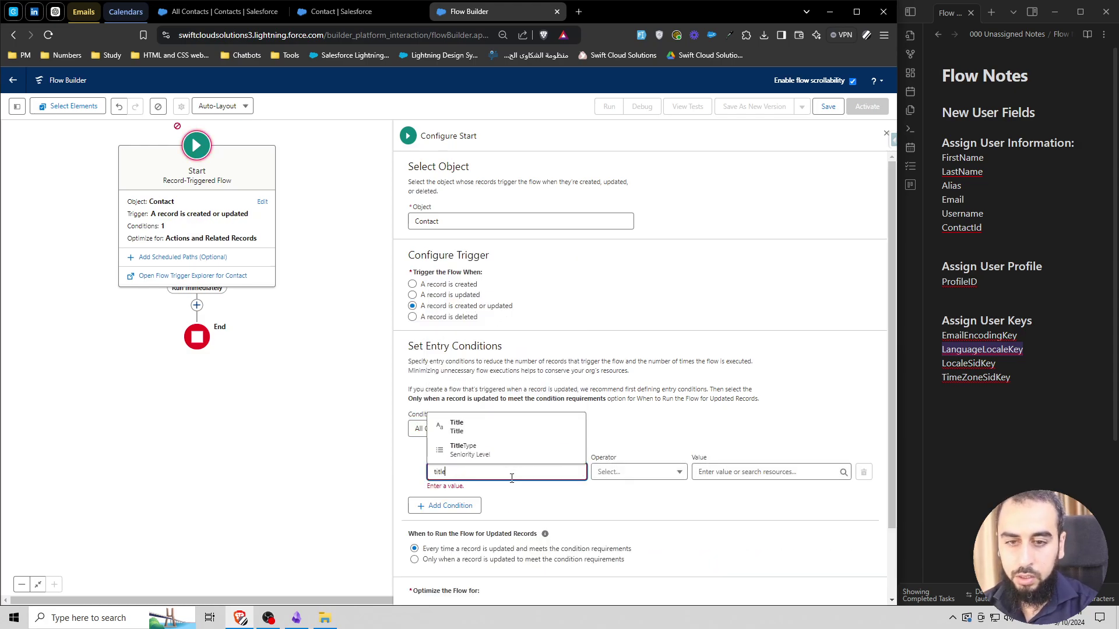
{"action": "left_click", "coordinate": [482, 424]}
{"action": "left_click", "coordinate": [734, 472]}
{"action": "key", "text": "super+v"}
{"action": "scroll", "coordinate": [784, 335], "scroll_direction": "down", "scroll_amount": 2}
{"action": "scroll", "coordinate": [783, 335], "scroll_direction": "down", "scroll_amount": 2}
{"action": "left_click", "coordinate": [757, 368]}
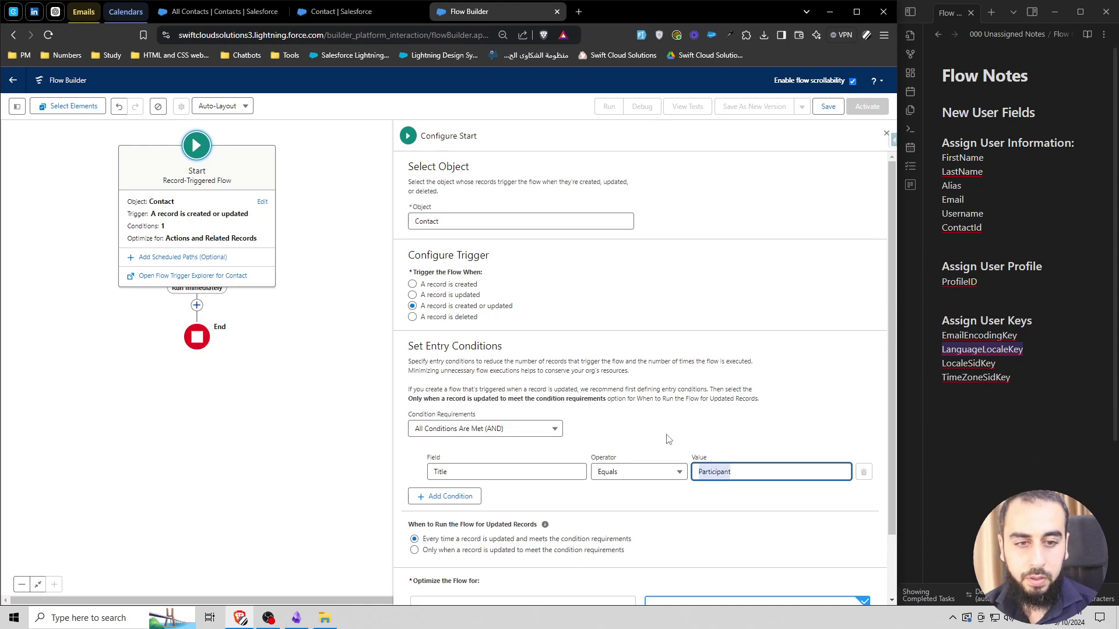
Step: Run the flow only when a record is updated to meet the condition requirements, and close the start configuration
{"action": "scroll", "coordinate": [629, 463], "scroll_direction": "down", "scroll_amount": 1}
{"action": "scroll", "coordinate": [630, 423], "scroll_direction": "down", "scroll_amount": 1}
{"action": "left_click", "coordinate": [452, 476]}
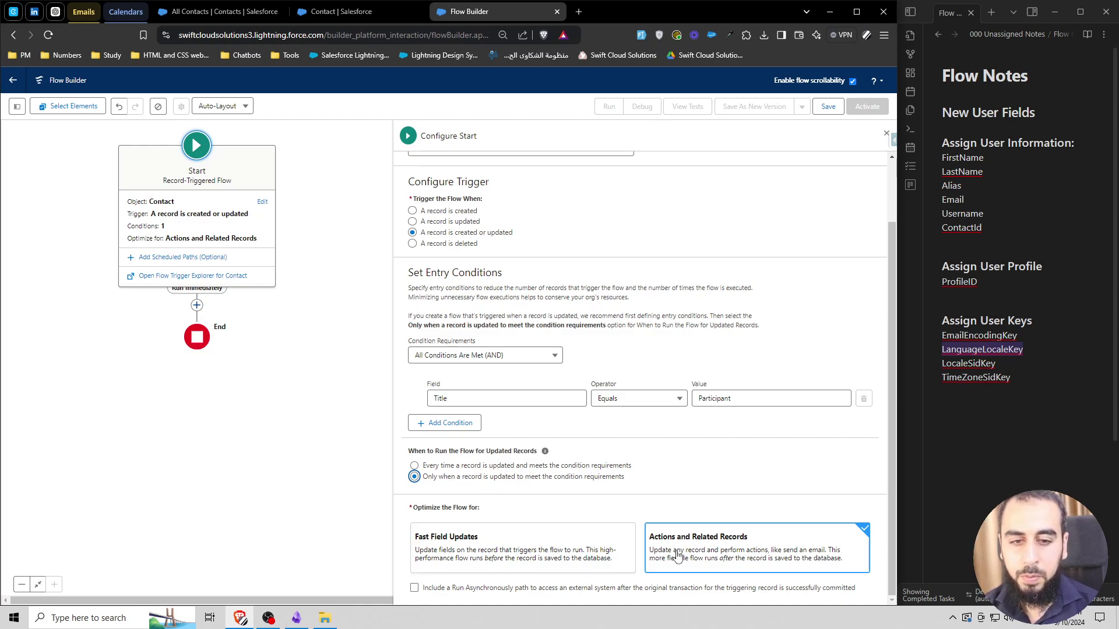
{"action": "left_click", "coordinate": [886, 134]}
{"action": "left_click", "coordinate": [303, 363]}
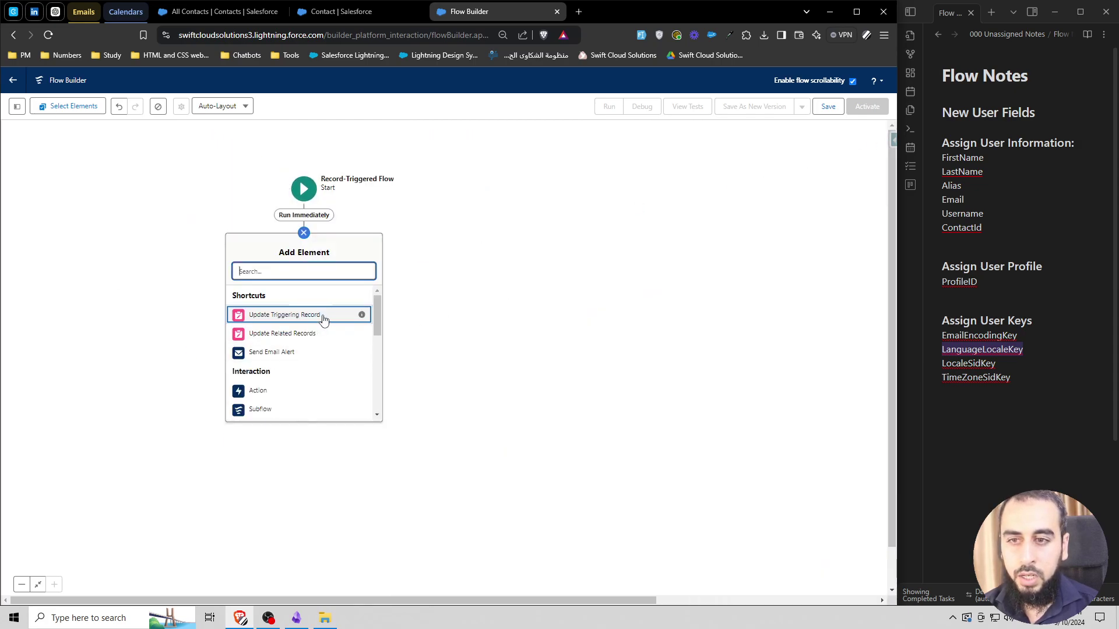
{"action": "left_click", "coordinate": [304, 232]}
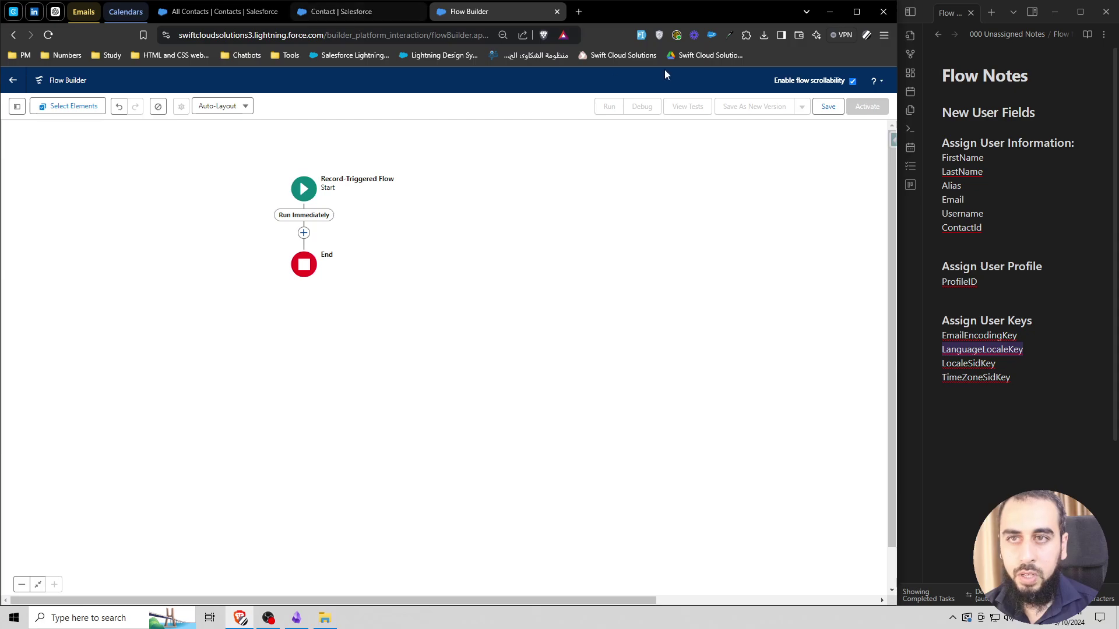
Step: Go to the Flows page in Setup and start another new flow
{"action": "left_click", "coordinate": [341, 13]}
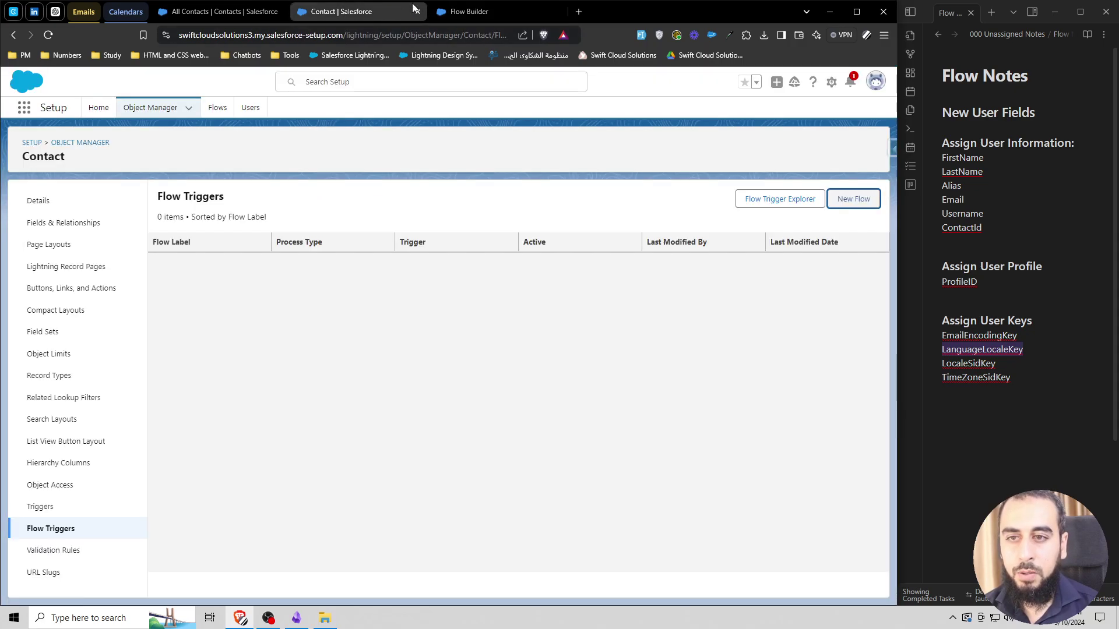
{"action": "left_click", "coordinate": [218, 108]}
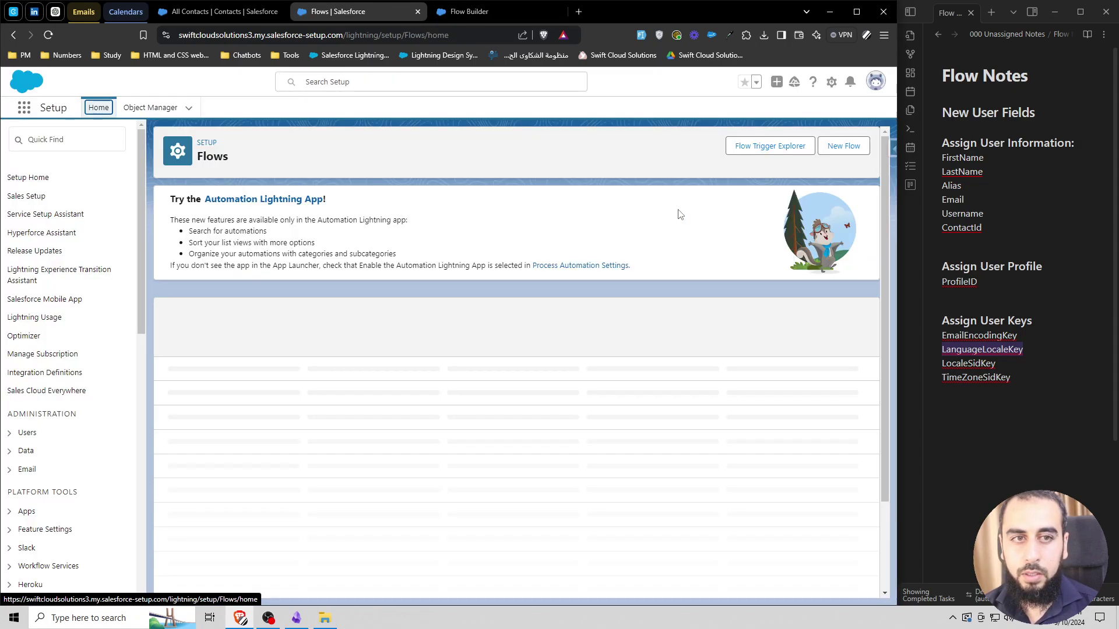
{"action": "left_click", "coordinate": [843, 154]}
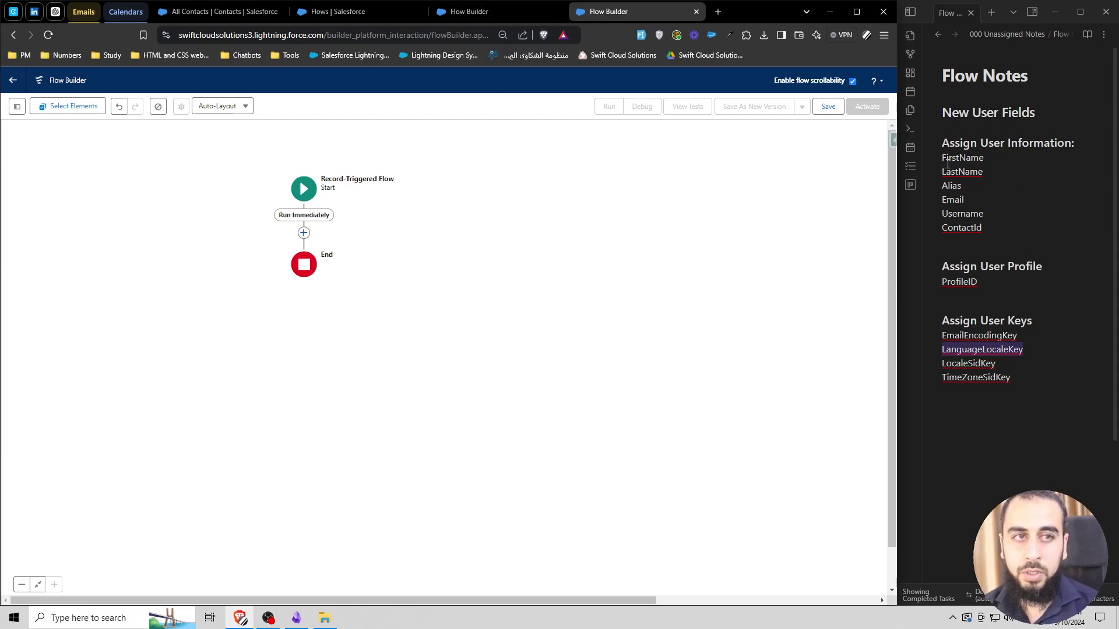
Step: Create the second flow from scratch as an Autolaunched Flow (No Trigger)
{"action": "left_click", "coordinate": [483, 11]}
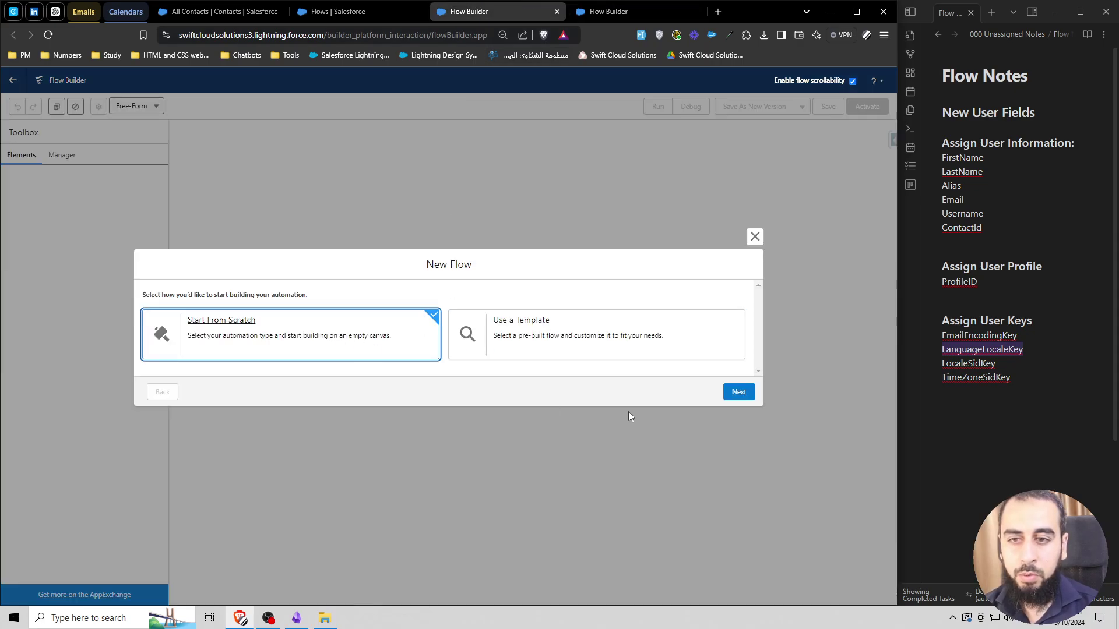
{"action": "left_click", "coordinate": [739, 391]}
{"action": "left_click", "coordinate": [209, 300]}
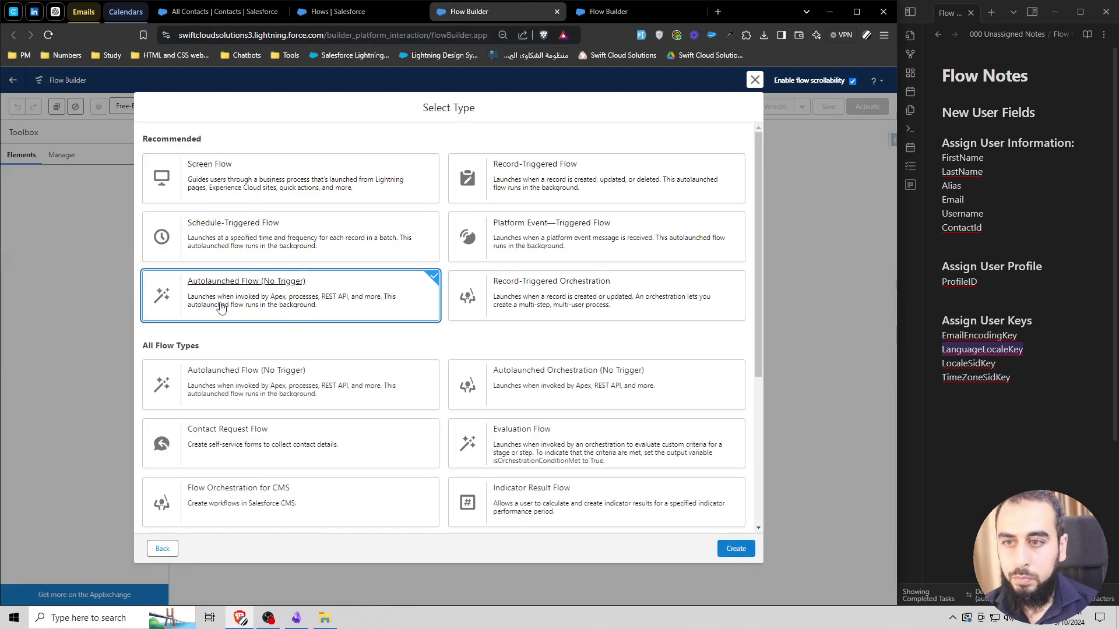
{"action": "left_click", "coordinate": [733, 547]}
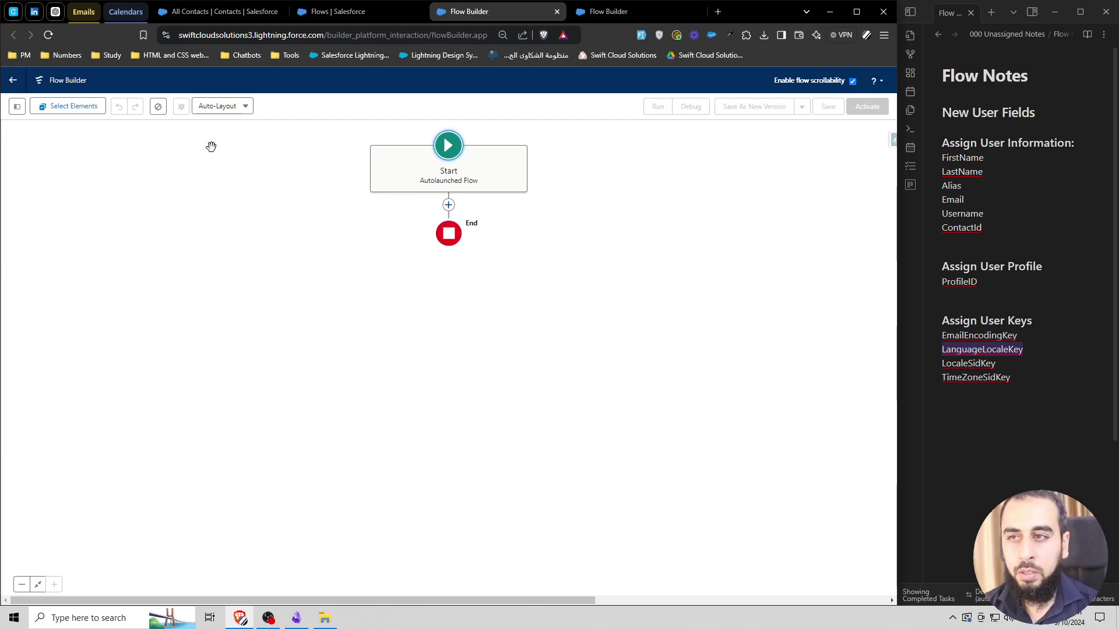
Step: Start a new variable resource in the autolaunched flow with the API name RecVar_Contact
{"action": "left_click", "coordinate": [19, 106]}
{"action": "left_click", "coordinate": [49, 206]}
{"action": "left_click", "coordinate": [281, 292]}
{"action": "left_click", "coordinate": [281, 312]}
{"action": "left_click", "coordinate": [282, 313]}
{"action": "type", "text": "RecV"}
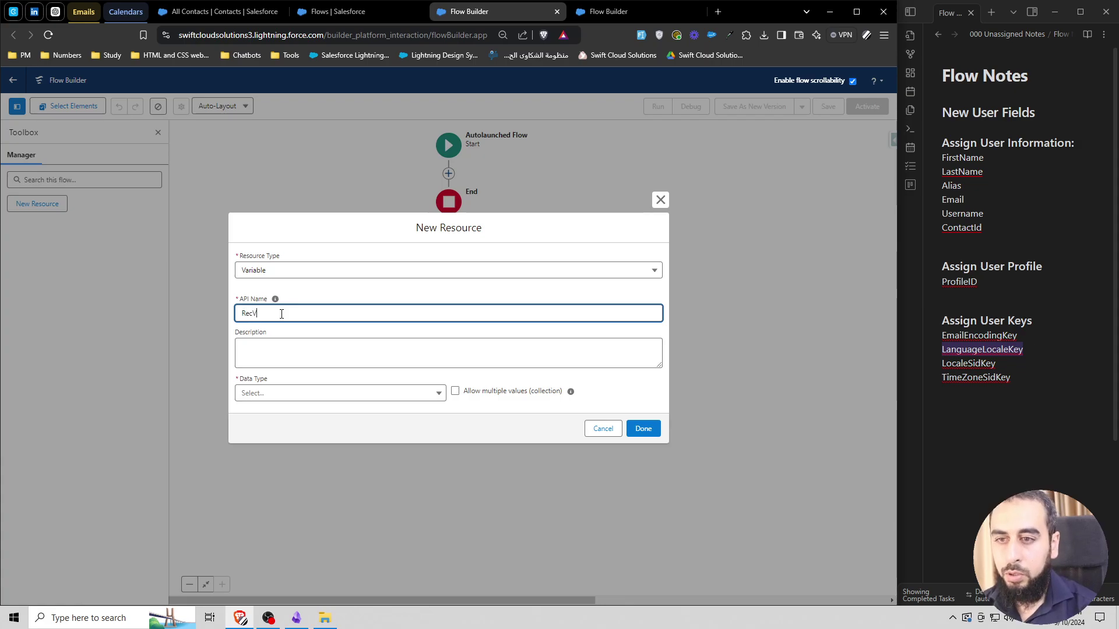
{"action": "type", "text": "ar_Contact"}
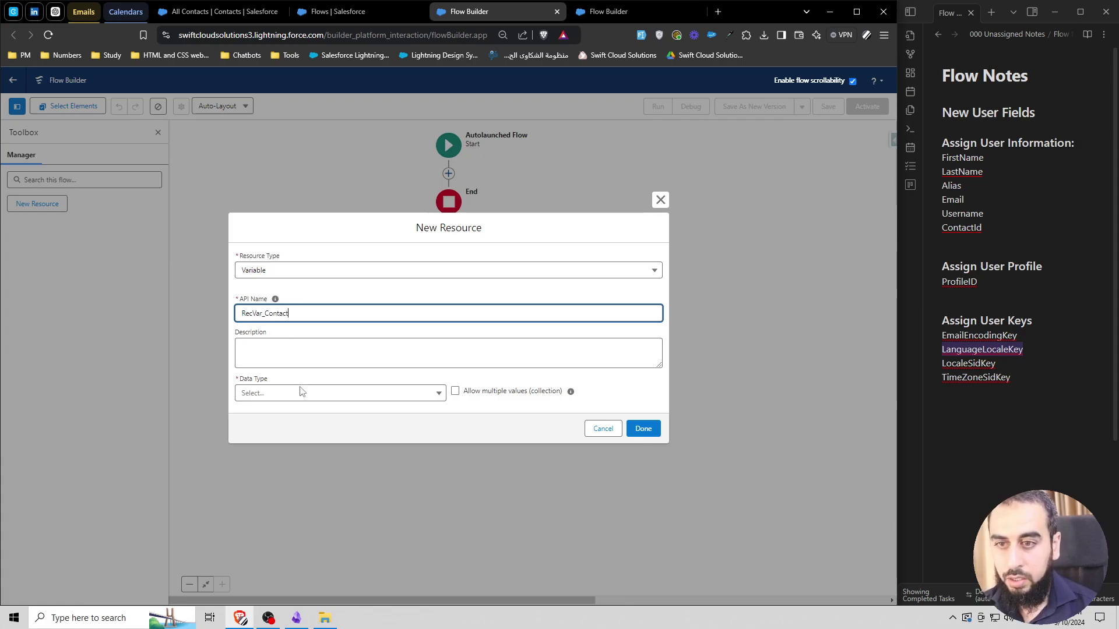
Step: Give RecVar_Contact the Record data type with Contact as its object, and save the variable
{"action": "left_click", "coordinate": [300, 394]}
{"action": "left_click", "coordinate": [276, 430]}
{"action": "left_click", "coordinate": [276, 394]}
{"action": "type", "text": "Contact"}
{"action": "left_click", "coordinate": [273, 327]}
{"action": "left_click", "coordinate": [239, 422]}
{"action": "left_click", "coordinate": [648, 467]}
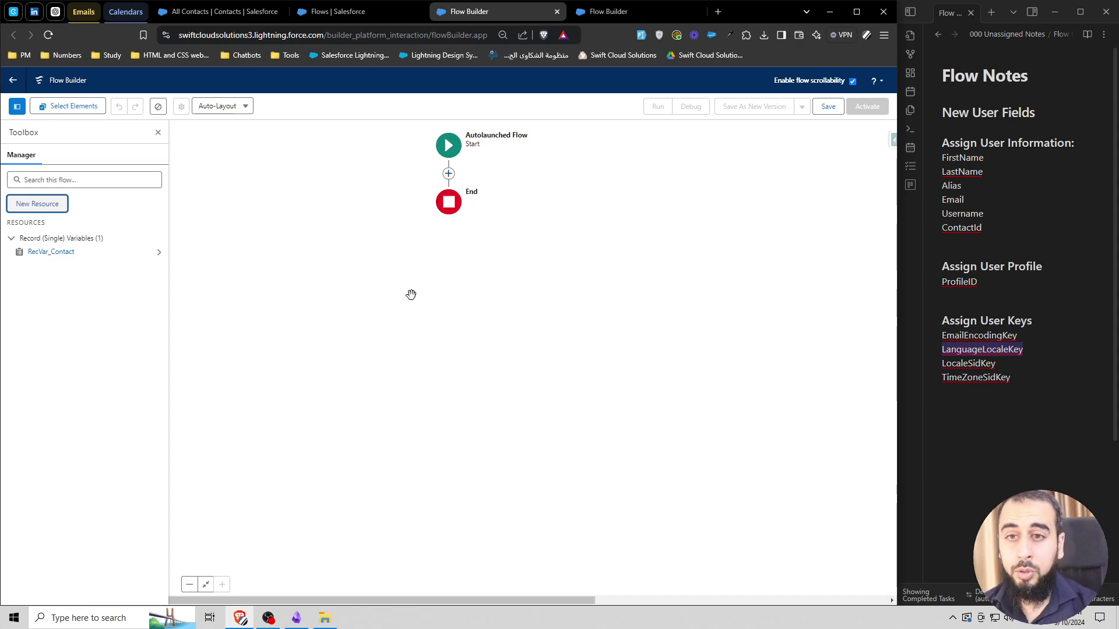
Step: Add a Create Records element after Start, with field values set manually for the User object
{"action": "left_click", "coordinate": [448, 173]}
{"action": "type", "text": "c"}
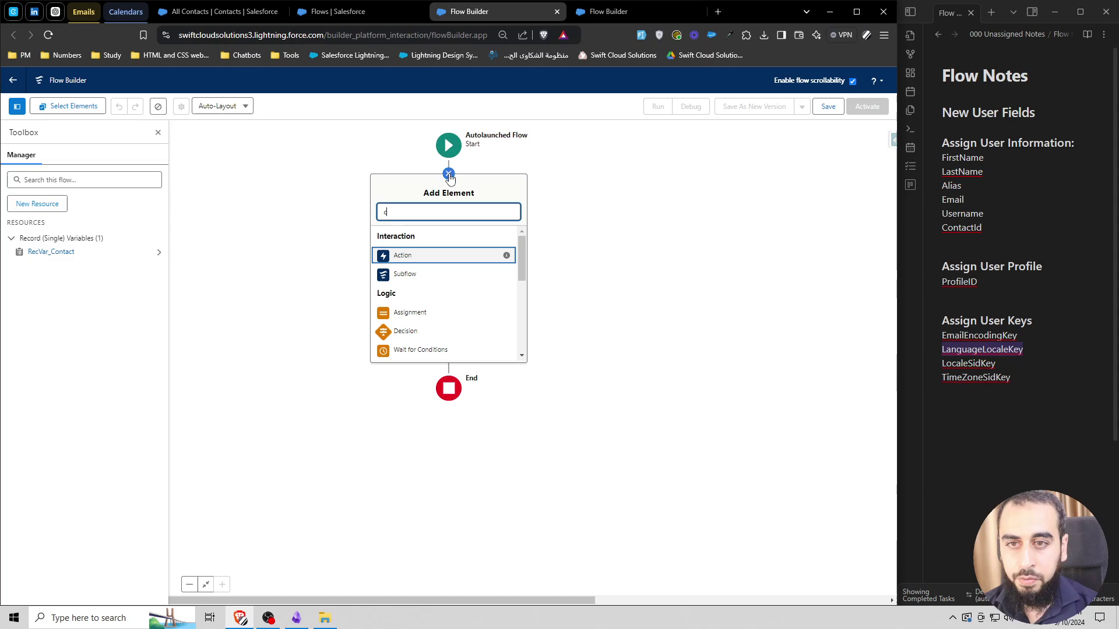
{"action": "type", "text": "reate"}
{"action": "left_click", "coordinate": [417, 240]}
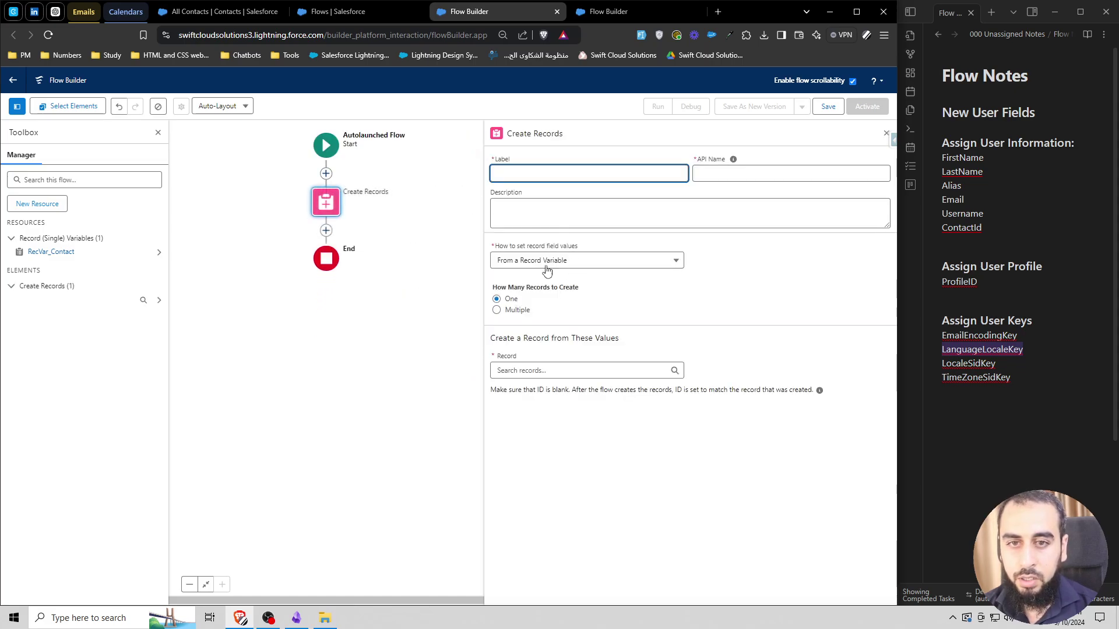
{"action": "left_click", "coordinate": [547, 261]}
{"action": "left_click", "coordinate": [545, 291]}
{"action": "left_click", "coordinate": [532, 339]}
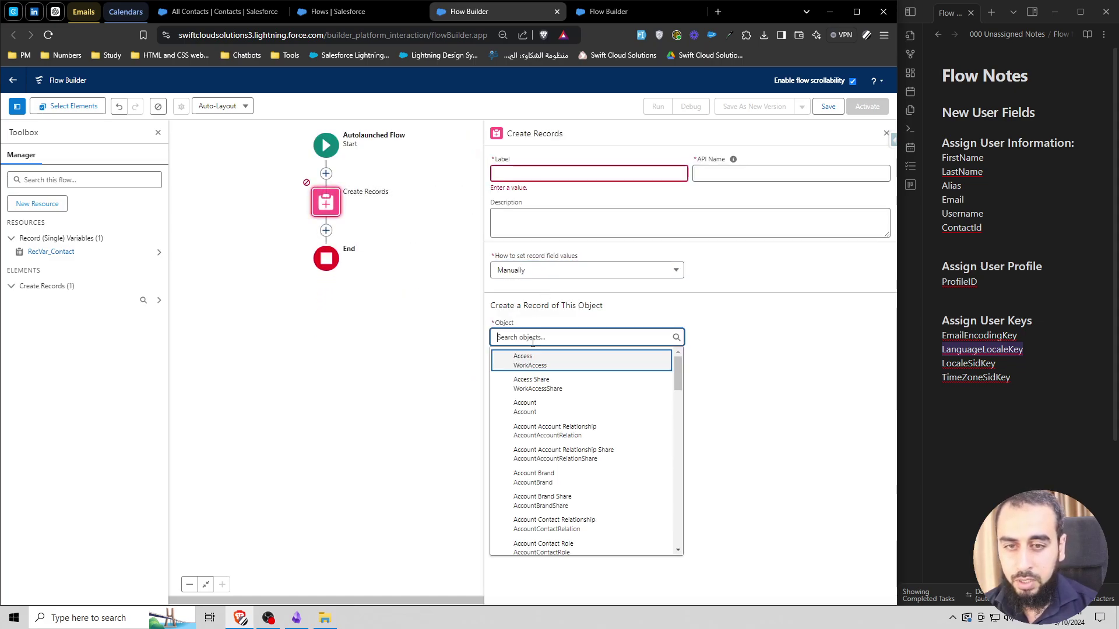
{"action": "type", "text": "user"}
{"action": "scroll", "coordinate": [599, 427], "scroll_direction": "down", "scroll_amount": 3}
{"action": "scroll", "coordinate": [598, 427], "scroll_direction": "down", "scroll_amount": 2}
{"action": "left_click", "coordinate": [569, 434]}
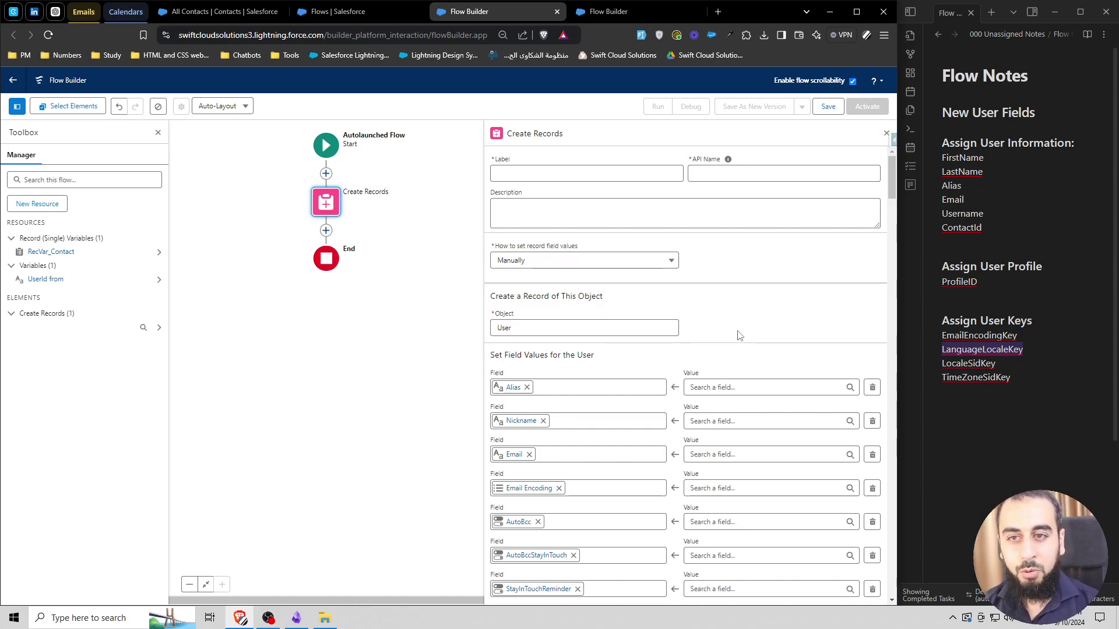
Step: Examine the preloaded User fields in the Create Records element against the field list in the Flow Notes
{"action": "scroll", "coordinate": [737, 335], "scroll_direction": "down", "scroll_amount": 10}
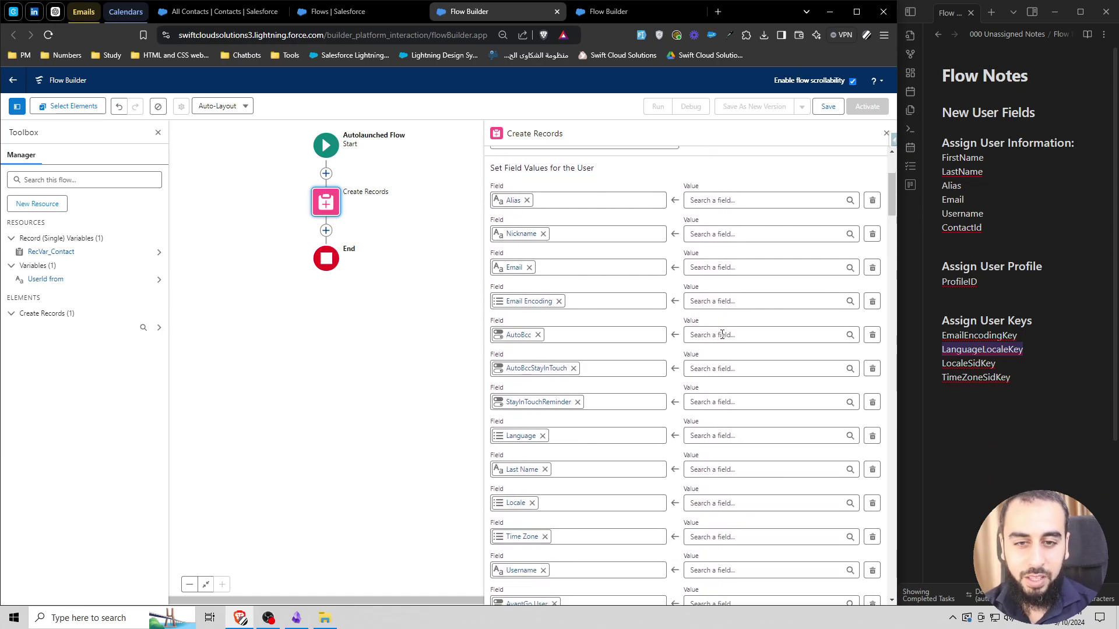
{"action": "scroll", "coordinate": [611, 335], "scroll_direction": "down", "scroll_amount": 10}
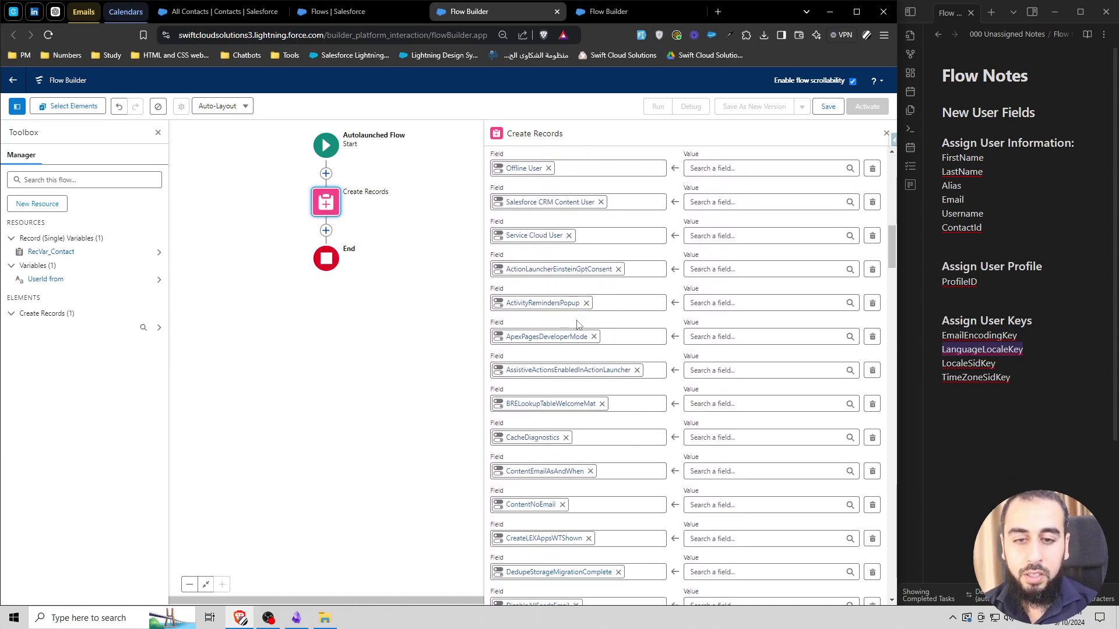
{"action": "scroll", "coordinate": [636, 379], "scroll_direction": "down", "scroll_amount": 1}
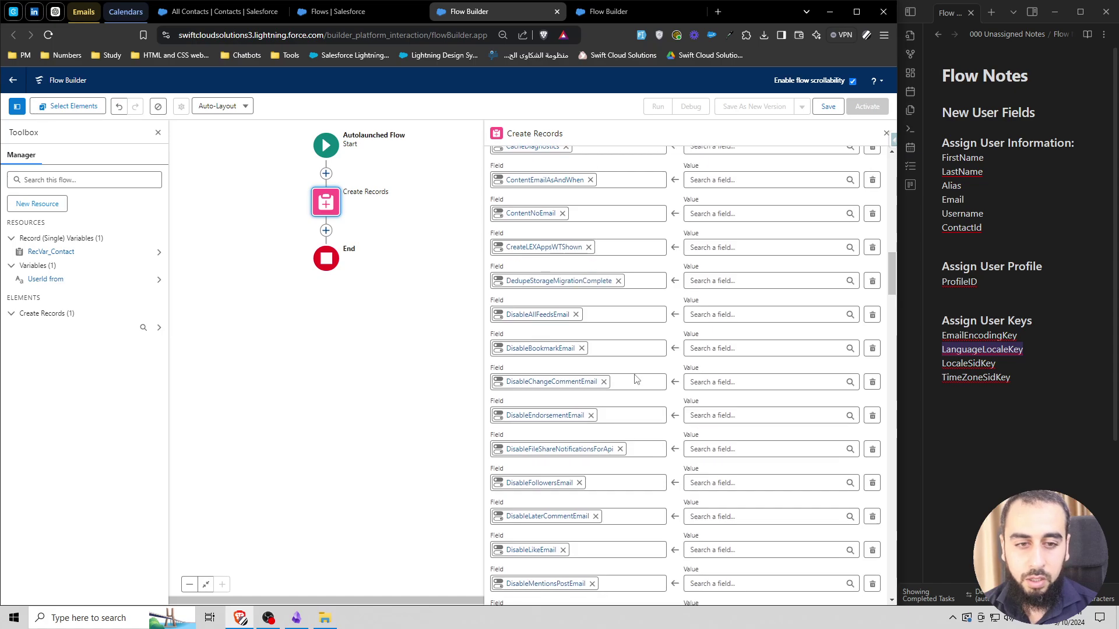
{"action": "scroll", "coordinate": [635, 379], "scroll_direction": "down", "scroll_amount": 5}
{"action": "scroll", "coordinate": [635, 379], "scroll_direction": "down", "scroll_amount": 5}
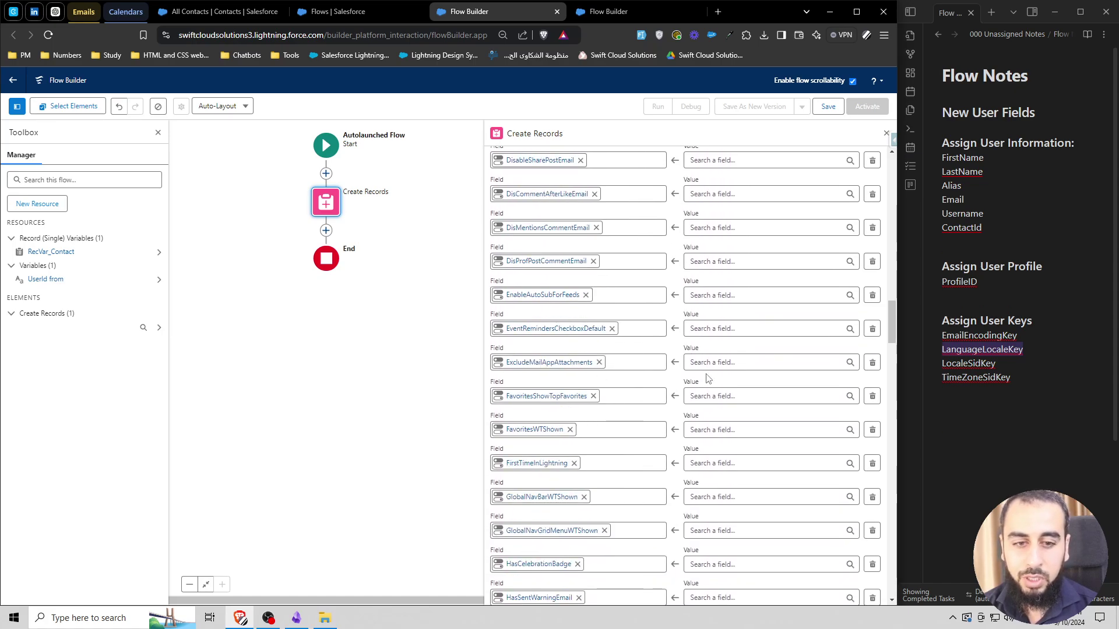
{"action": "left_click_drag", "start_coordinate": [1013, 377], "coordinate": [1003, 155]}
{"action": "left_click", "coordinate": [997, 187]}
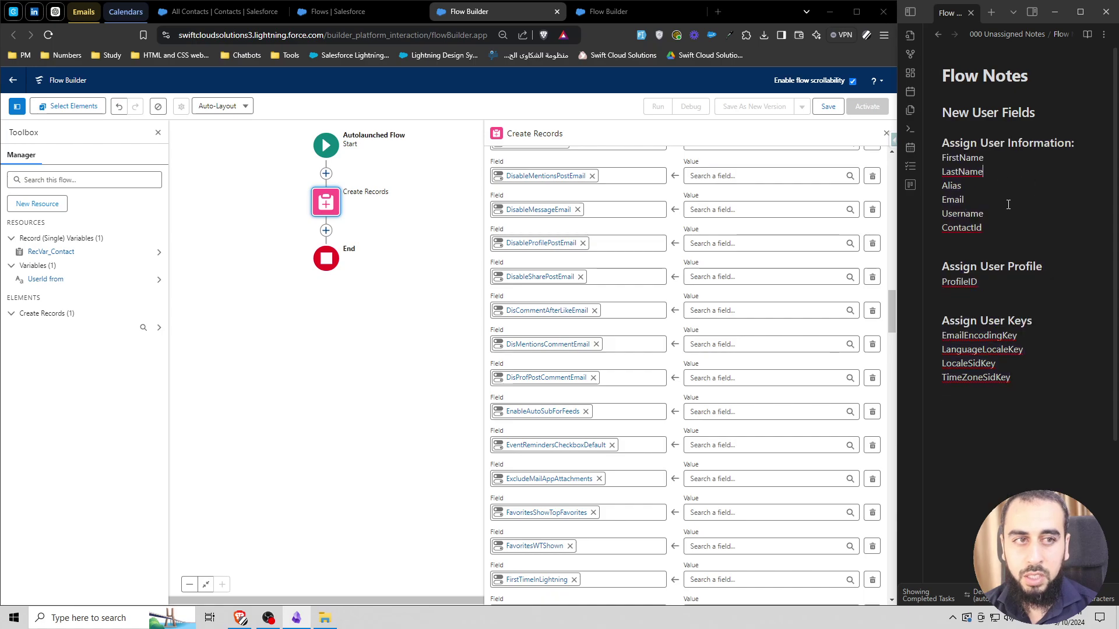
{"action": "scroll", "coordinate": [796, 238], "scroll_direction": "up", "scroll_amount": 20}
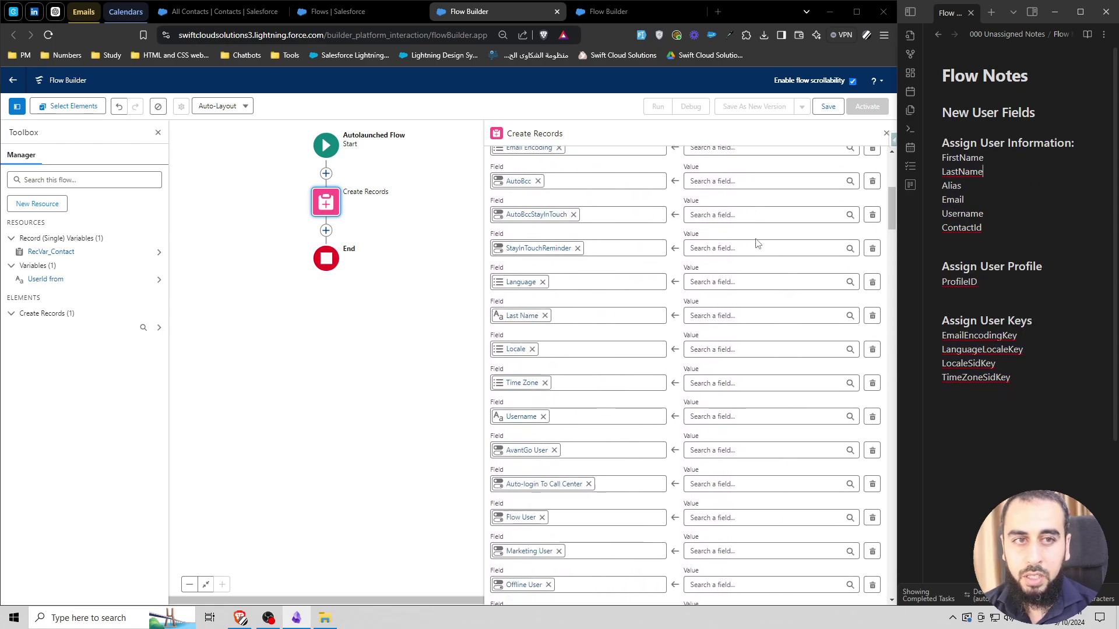
Step: Close the Create Records settings and delete that element from the autolaunched flow
{"action": "left_click", "coordinate": [887, 133]}
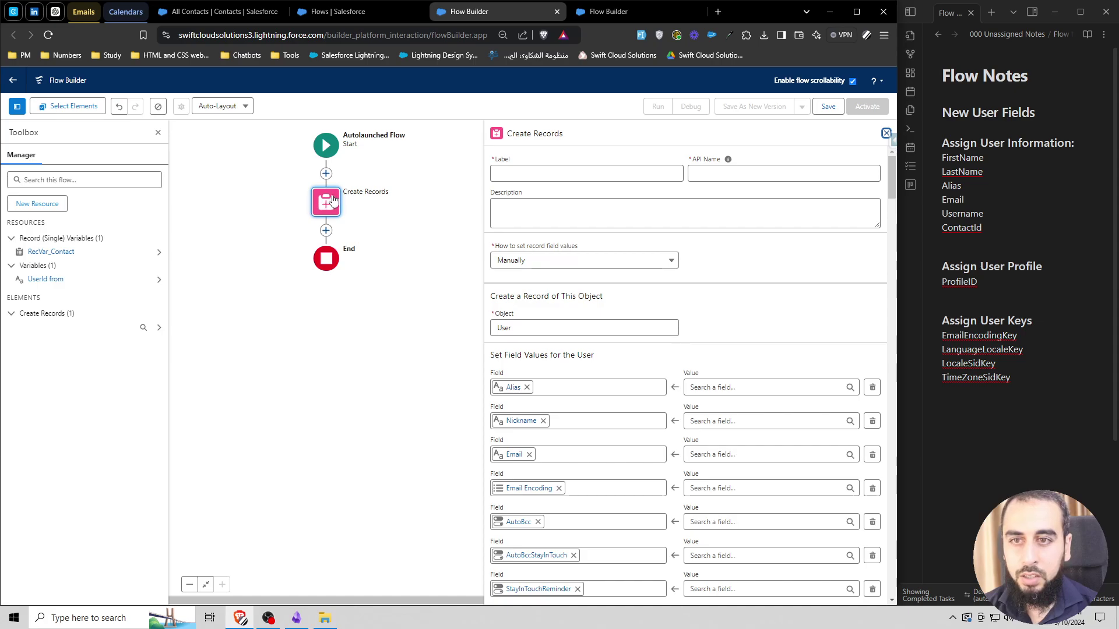
{"action": "left_click", "coordinate": [886, 133]}
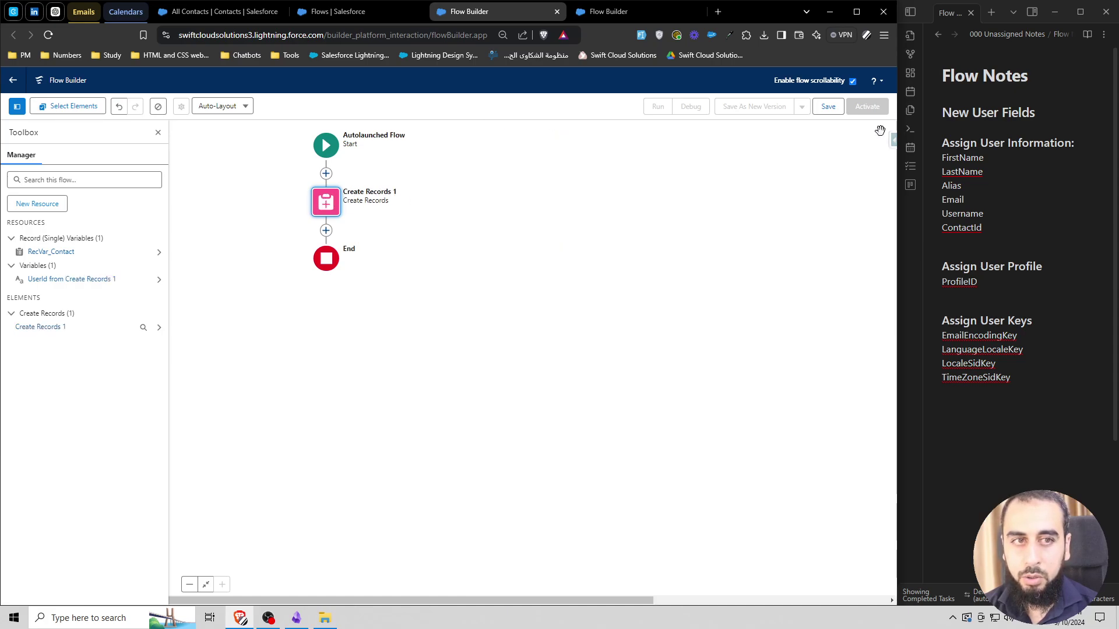
{"action": "left_click", "coordinate": [327, 204]}
{"action": "left_click", "coordinate": [279, 281]}
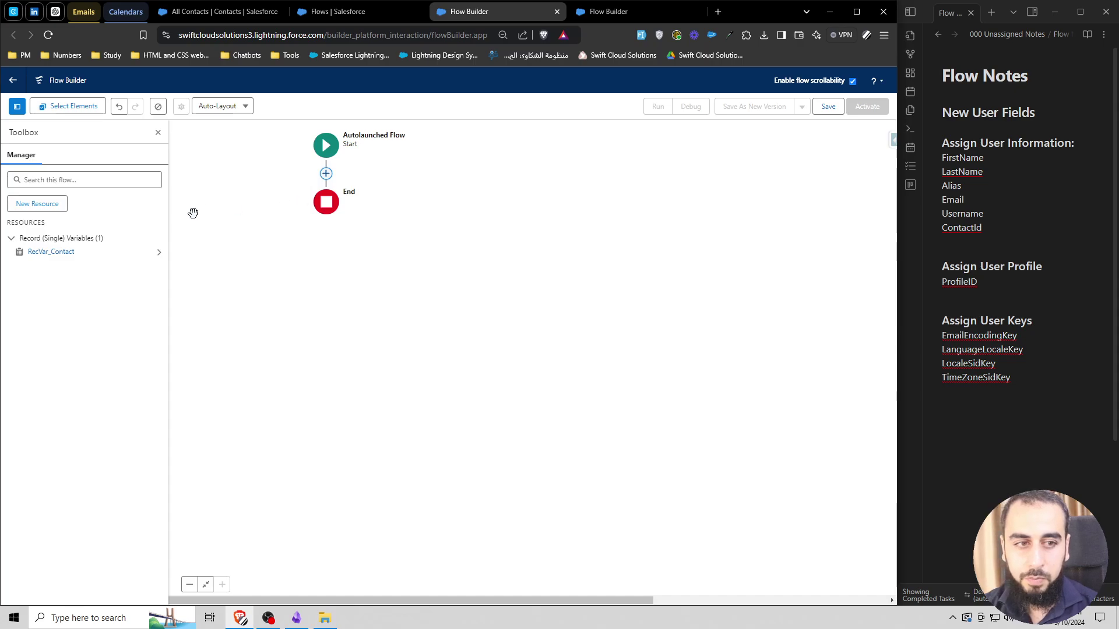
Step: Create a new variable resource with the API name RecVar_User
{"action": "left_click", "coordinate": [37, 203]}
{"action": "left_click", "coordinate": [327, 293]}
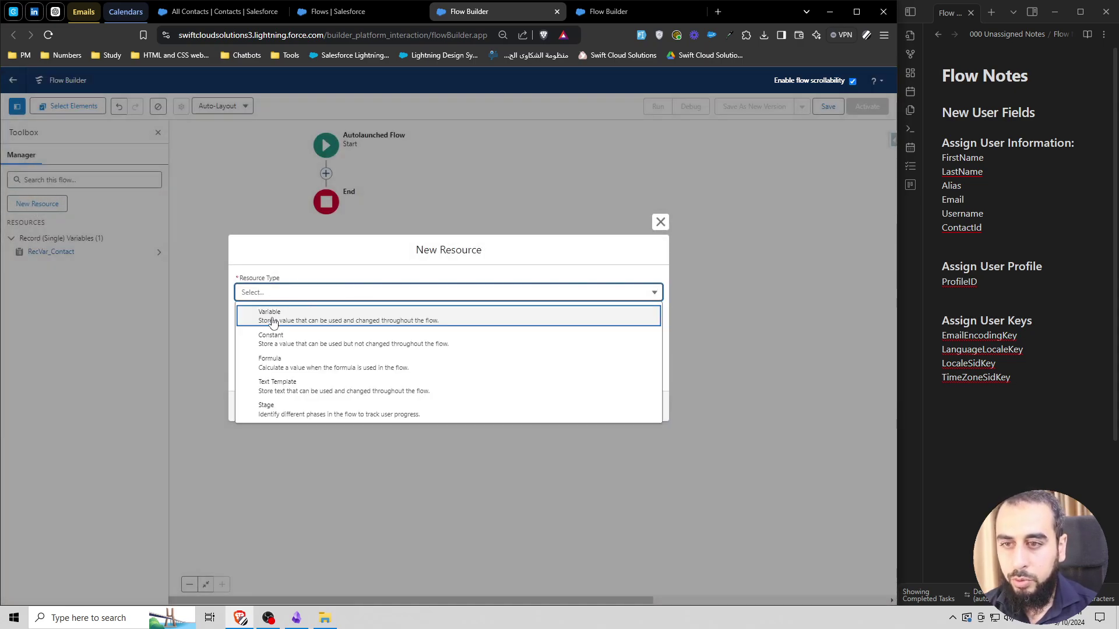
{"action": "left_click", "coordinate": [283, 313]}
{"action": "type", "text": "RecVar_user"}
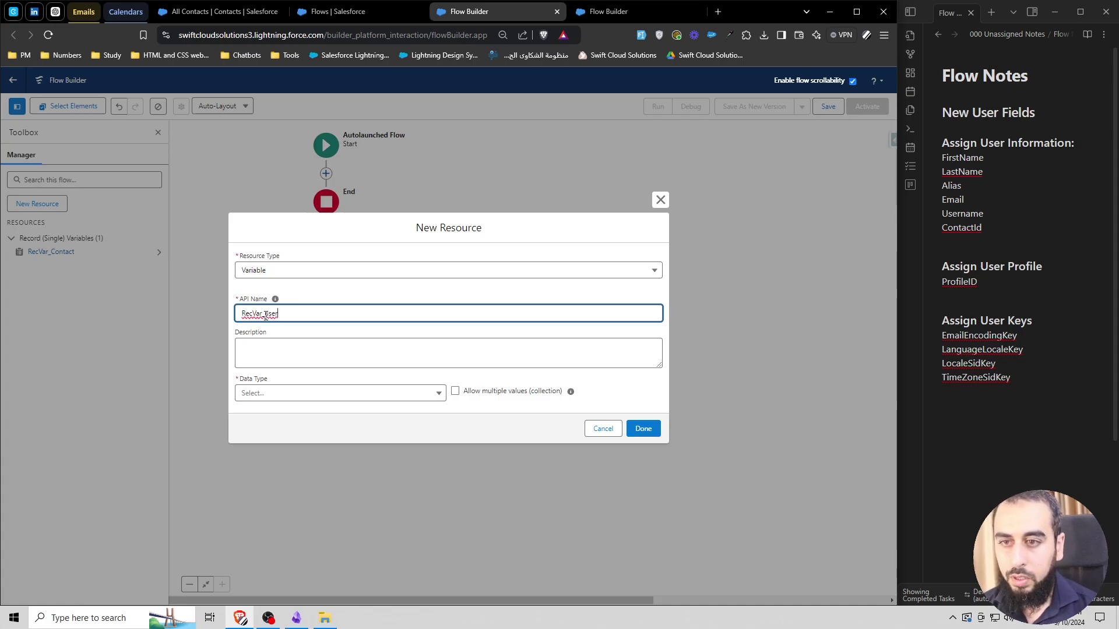
{"action": "left_click", "coordinate": [268, 314]}
{"action": "key", "text": "BackSpace"}
{"action": "type", "text": "U"}
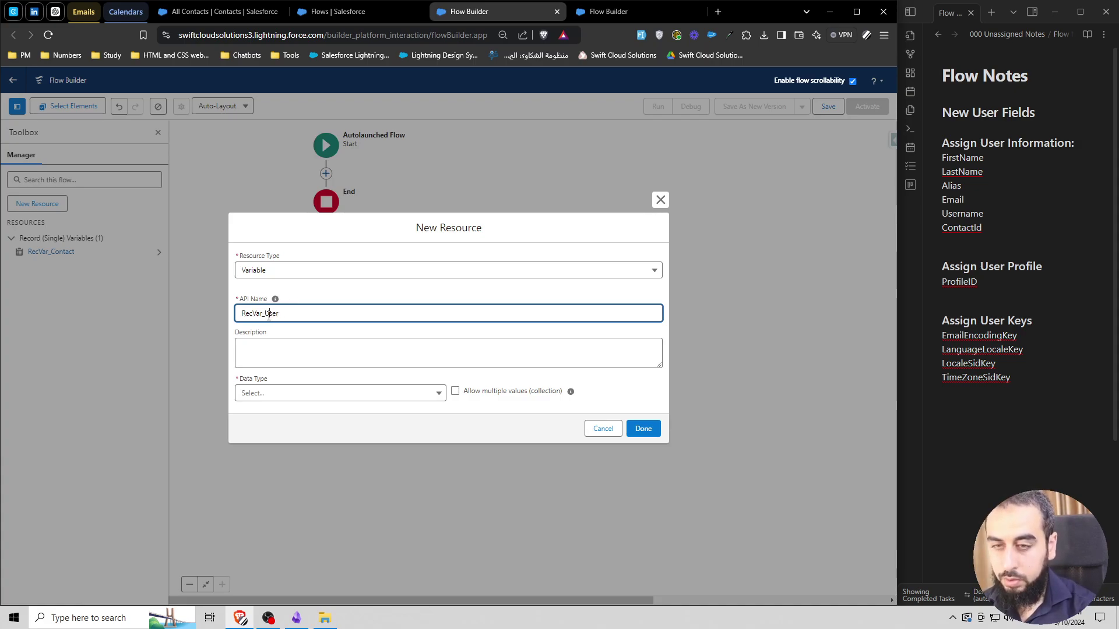
Step: Give RecVar_User the Record data type with User as its object, make it available for output, and save the variable
{"action": "left_click", "coordinate": [311, 391]}
{"action": "left_click", "coordinate": [266, 433]}
{"action": "left_click", "coordinate": [266, 394]}
{"action": "type", "text": "user"}
{"action": "scroll", "coordinate": [327, 274], "scroll_direction": "down", "scroll_amount": 5}
{"action": "scroll", "coordinate": [310, 269], "scroll_direction": "up", "scroll_amount": 3}
{"action": "left_click", "coordinate": [294, 327]}
{"action": "left_click", "coordinate": [239, 433]}
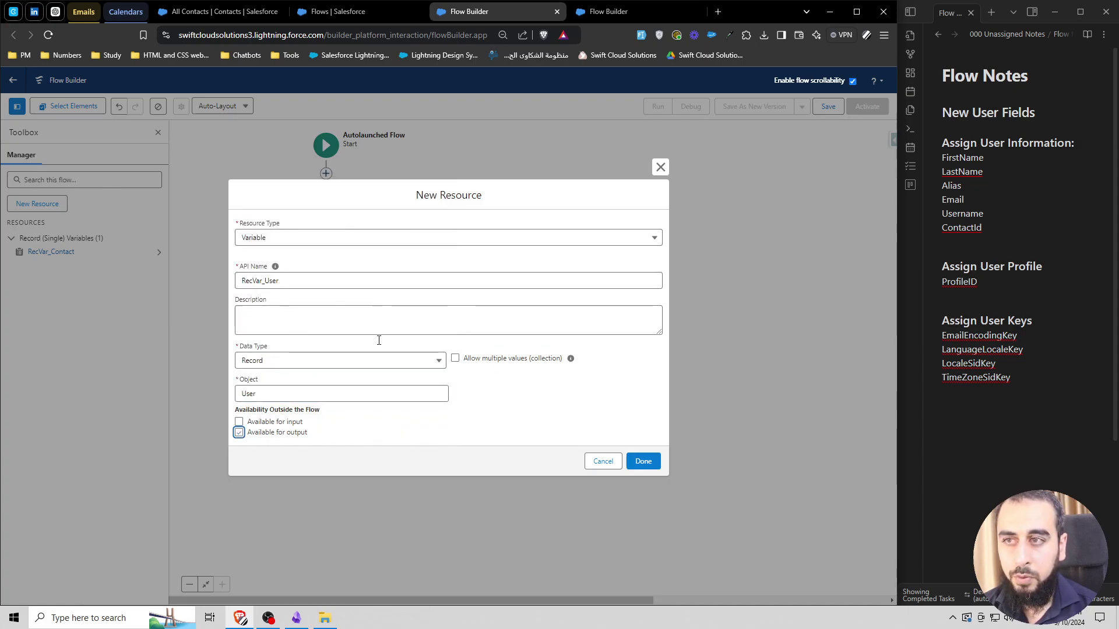
{"action": "left_click", "coordinate": [643, 461]}
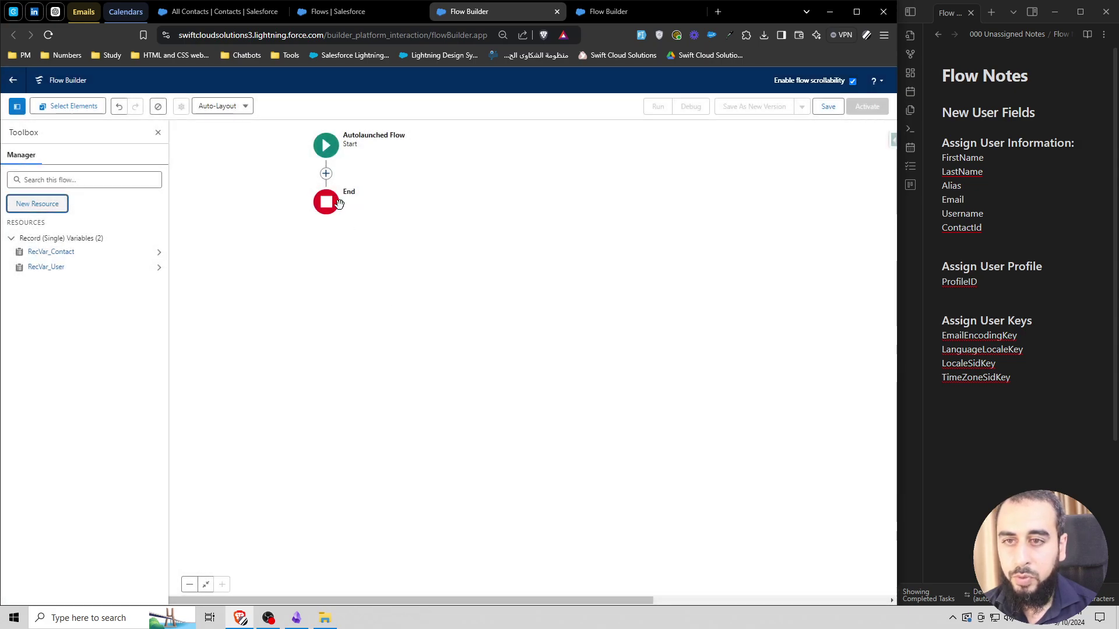
Step: Add an Assignment element after Start and label it Assign User Information, following the heading in the Flow Notes
{"action": "left_click", "coordinate": [325, 173]}
{"action": "type", "text": "ass"}
{"action": "left_click", "coordinate": [299, 239]}
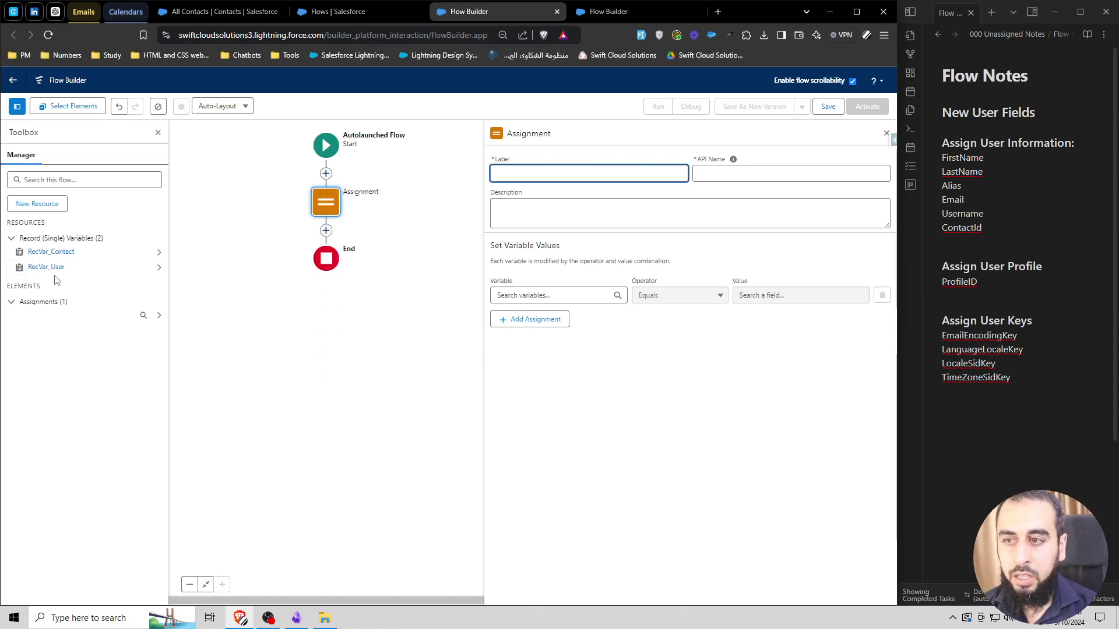
{"action": "left_click", "coordinate": [990, 214]}
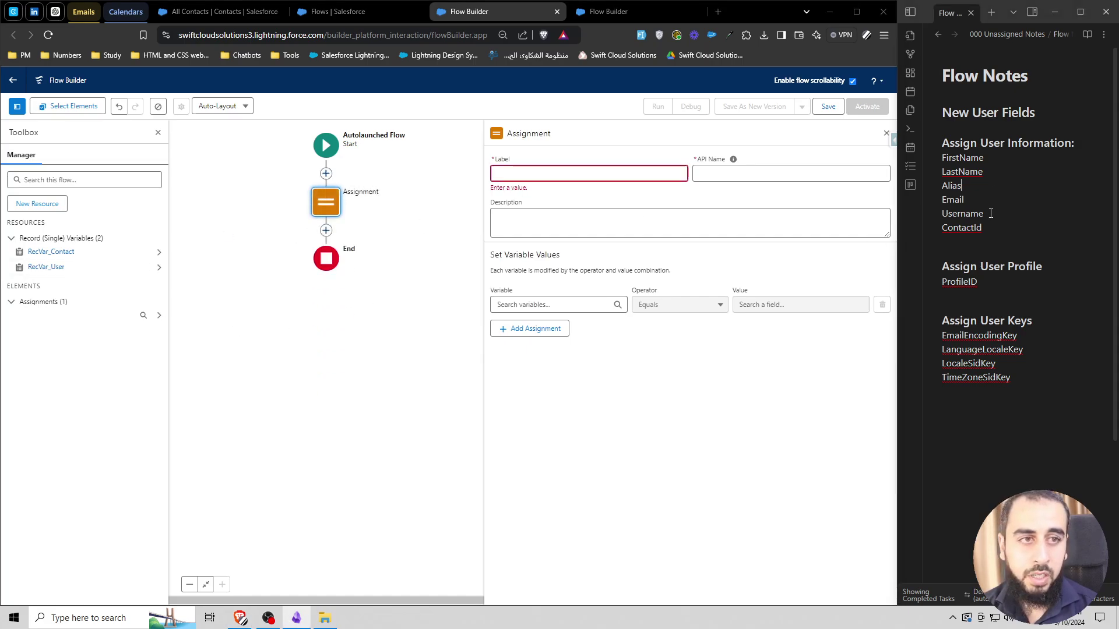
{"action": "left_click", "coordinate": [952, 147]}
{"action": "left_click", "coordinate": [993, 143]}
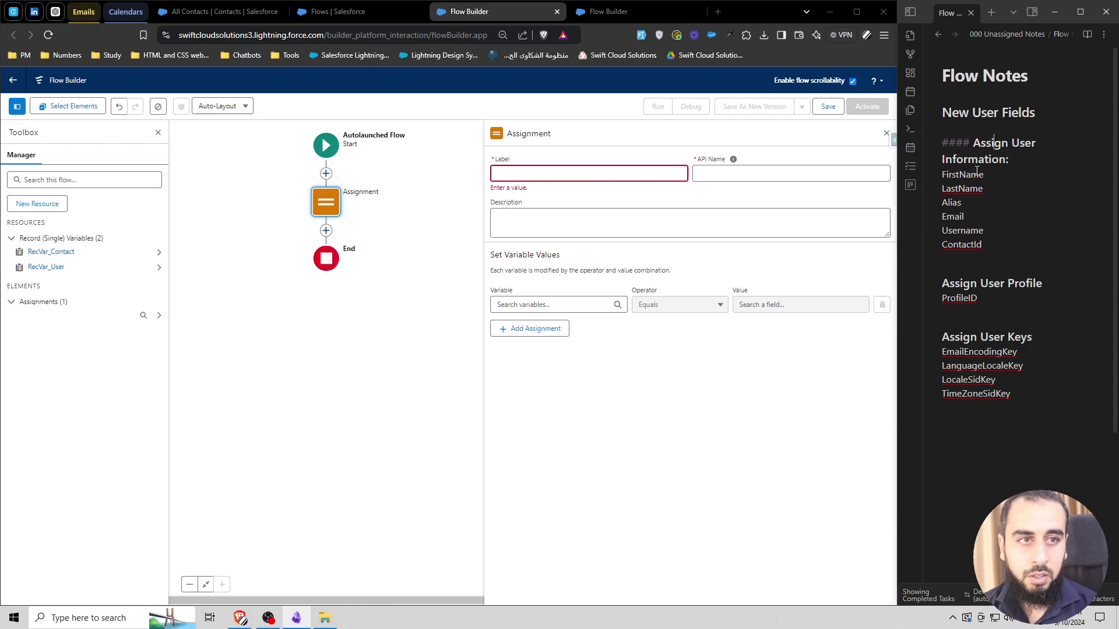
{"action": "left_click", "coordinate": [1036, 276]}
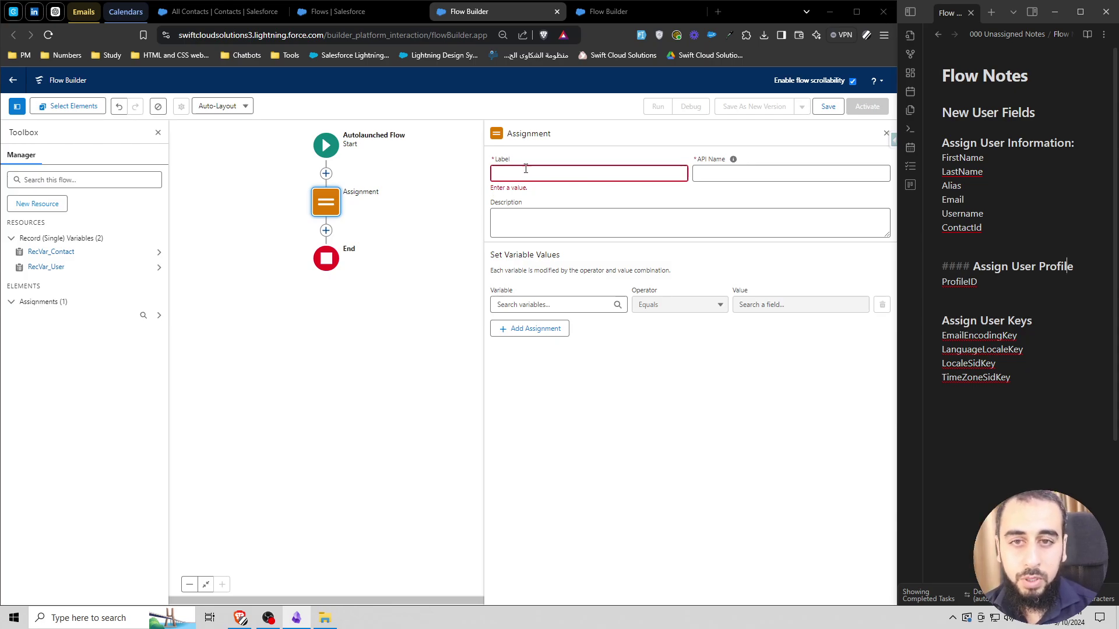
{"action": "left_click", "coordinate": [555, 174]}
{"action": "type", "text": "Ass"}
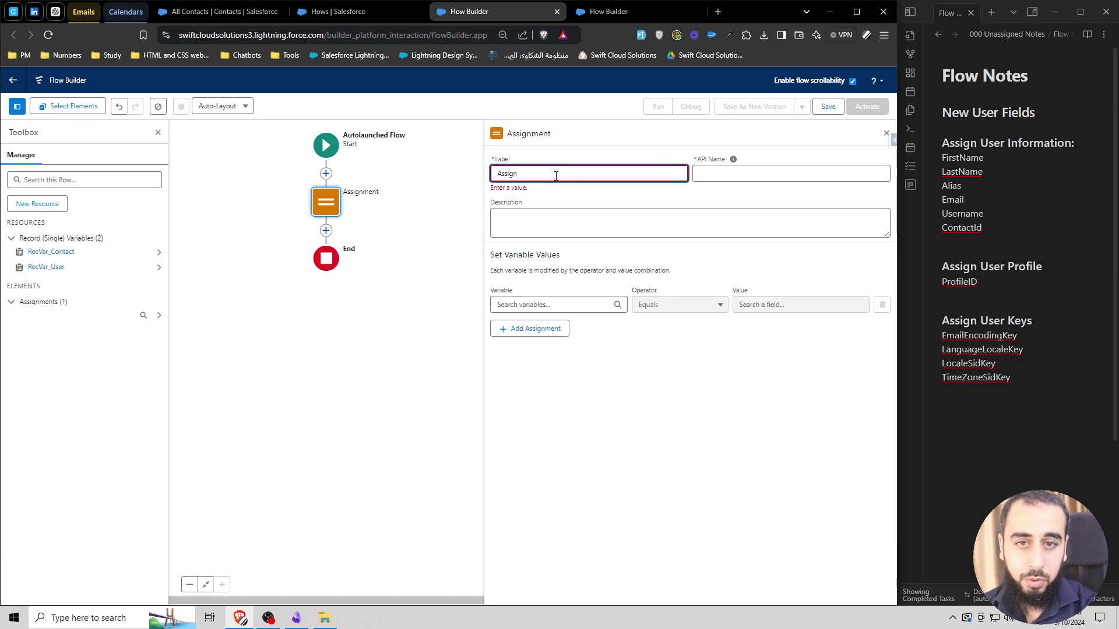
{"action": "type", "text": "ign"}
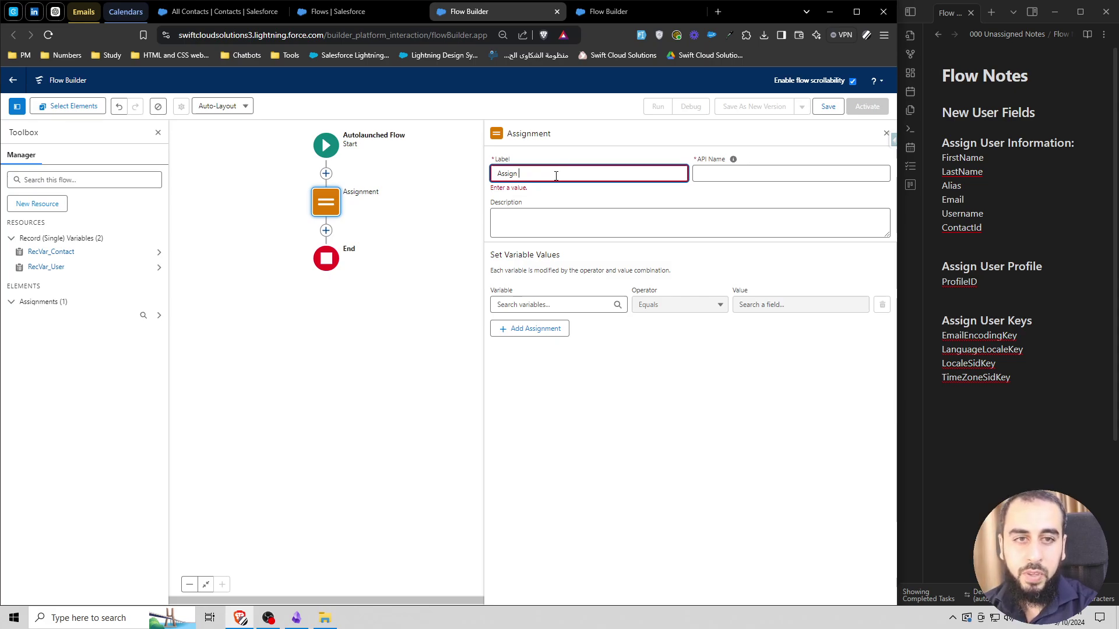
{"action": "type", "text": "User Information"}
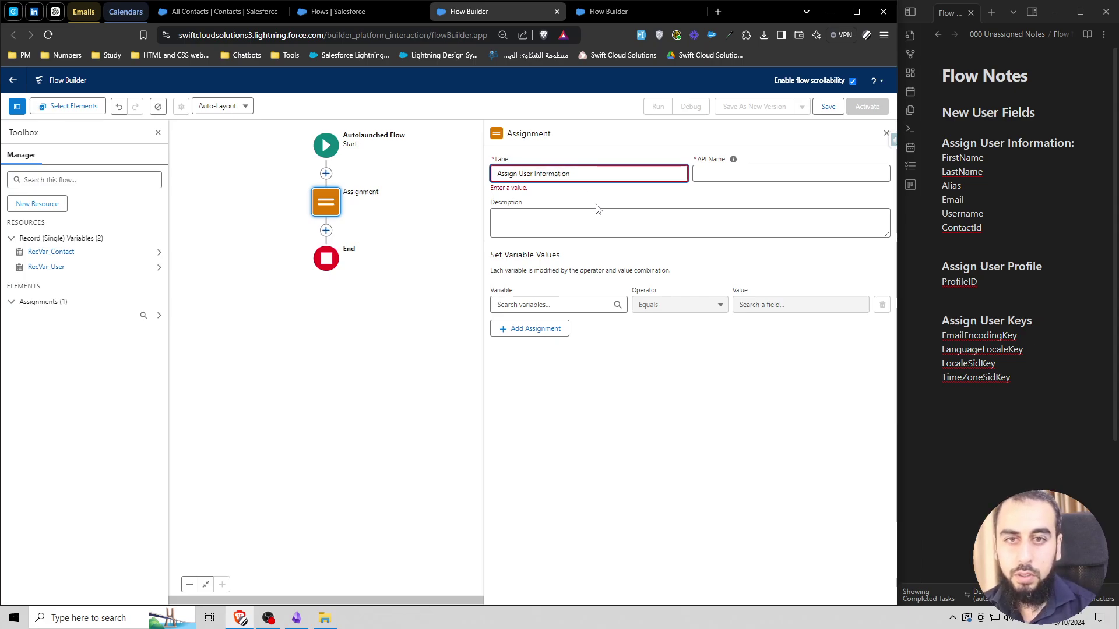
Step: Assign the First Name of RecVar_Contact to the First Name of RecVar_User
{"action": "left_click", "coordinate": [583, 303]}
{"action": "type", "text": "recv"}
{"action": "left_click", "coordinate": [560, 378]}
{"action": "type", "text": "first"}
{"action": "left_click", "coordinate": [559, 378]}
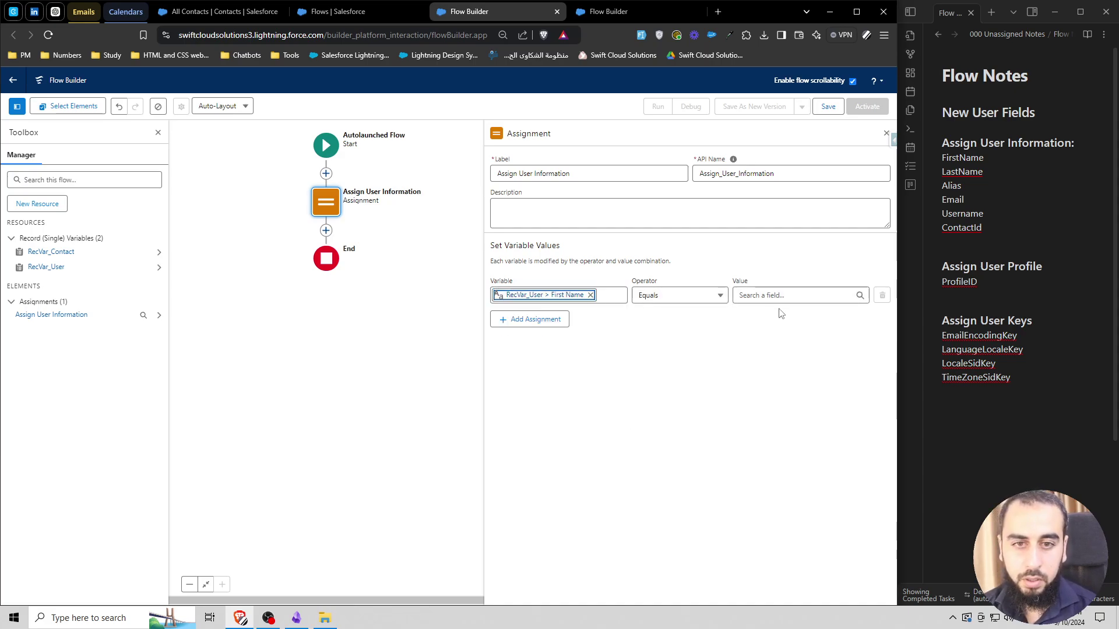
{"action": "left_click", "coordinate": [780, 295]}
{"action": "type", "text": "rec"}
{"action": "left_click", "coordinate": [795, 355]}
{"action": "type", "text": "first"}
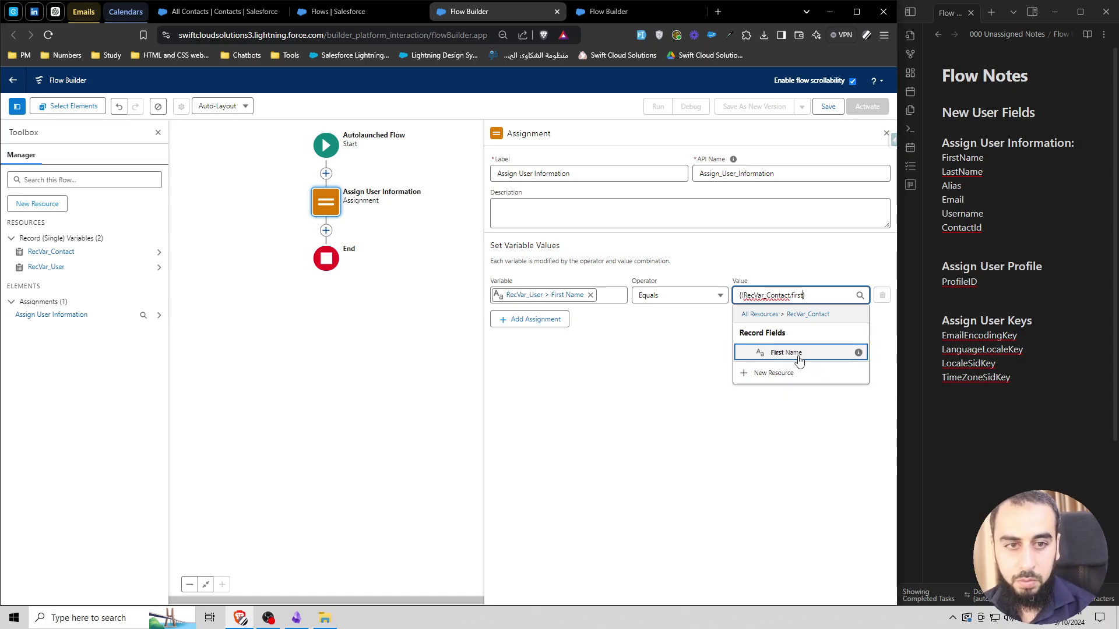
{"action": "left_click", "coordinate": [798, 353]}
Step: Add a second assignment that sets the Last Name of RecVar_User to the Last Name of RecVar_Contact
{"action": "left_click", "coordinate": [553, 320]}
{"action": "type", "text": "recv"}
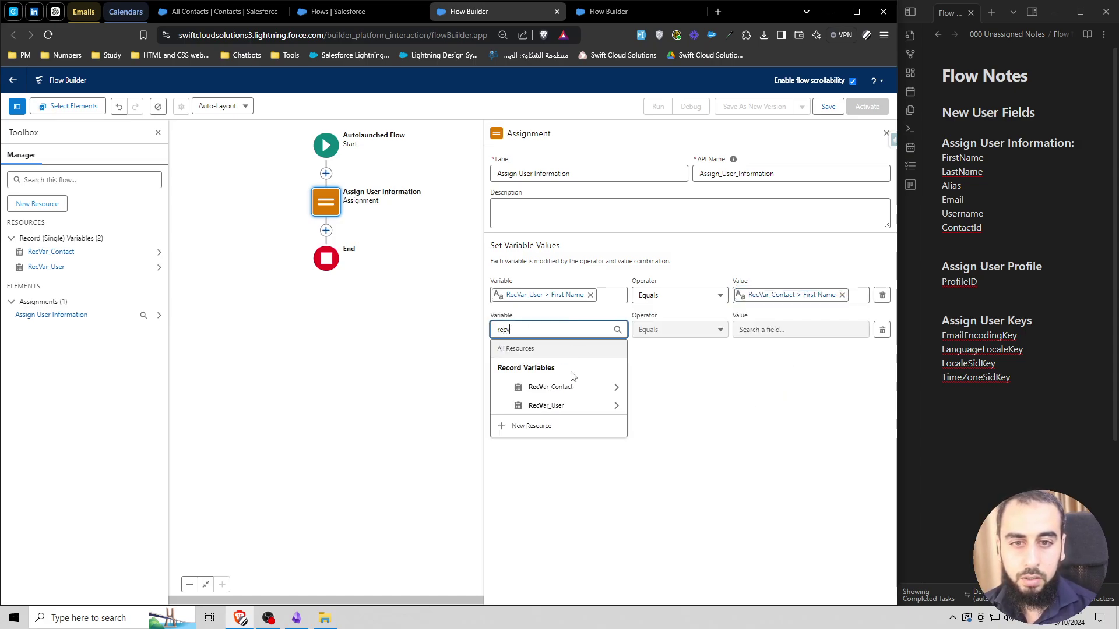
{"action": "left_click", "coordinate": [558, 406]}
{"action": "type", "text": "lastnam"}
{"action": "left_click", "coordinate": [559, 386]}
{"action": "left_click", "coordinate": [781, 329]}
{"action": "type", "text": "re"}
{"action": "left_click", "coordinate": [791, 387]}
{"action": "type", "text": "lastnam"}
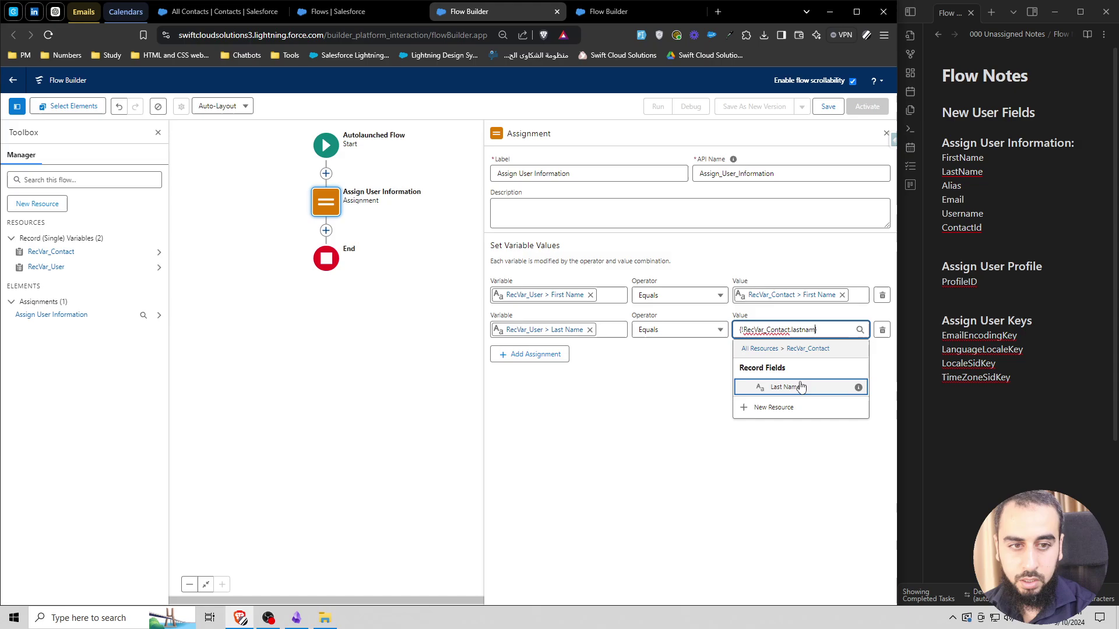
{"action": "left_click", "coordinate": [801, 387]}
Step: Add a third assignment row with the Alias field of RecVar_User as its variable
{"action": "left_click", "coordinate": [558, 354]}
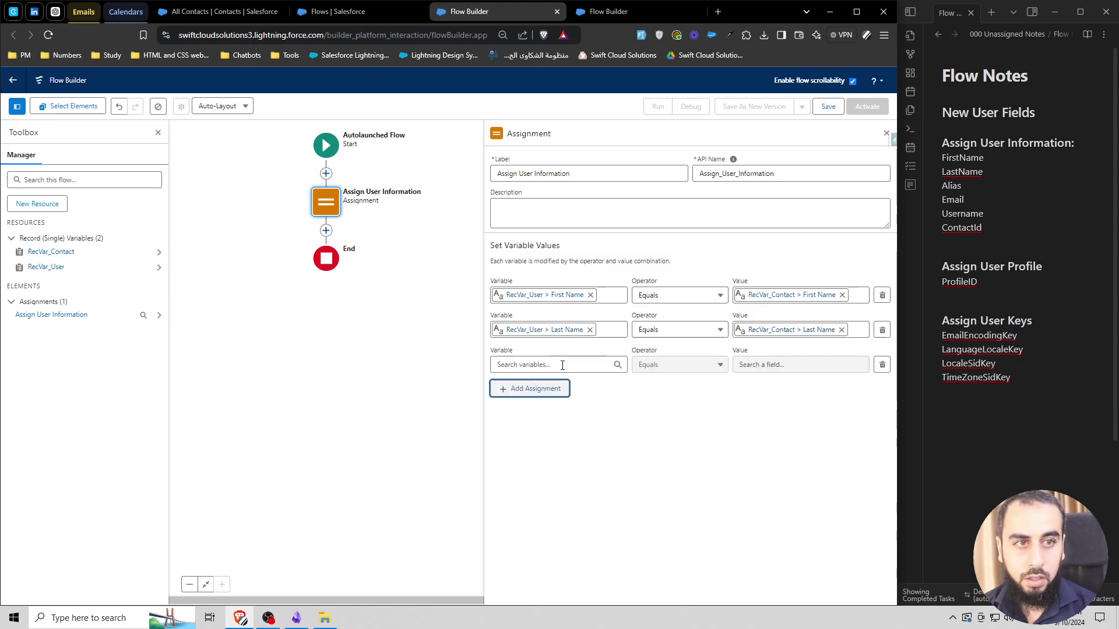
{"action": "left_click", "coordinate": [547, 365]}
{"action": "type", "text": "rec"}
{"action": "left_click", "coordinate": [558, 440]}
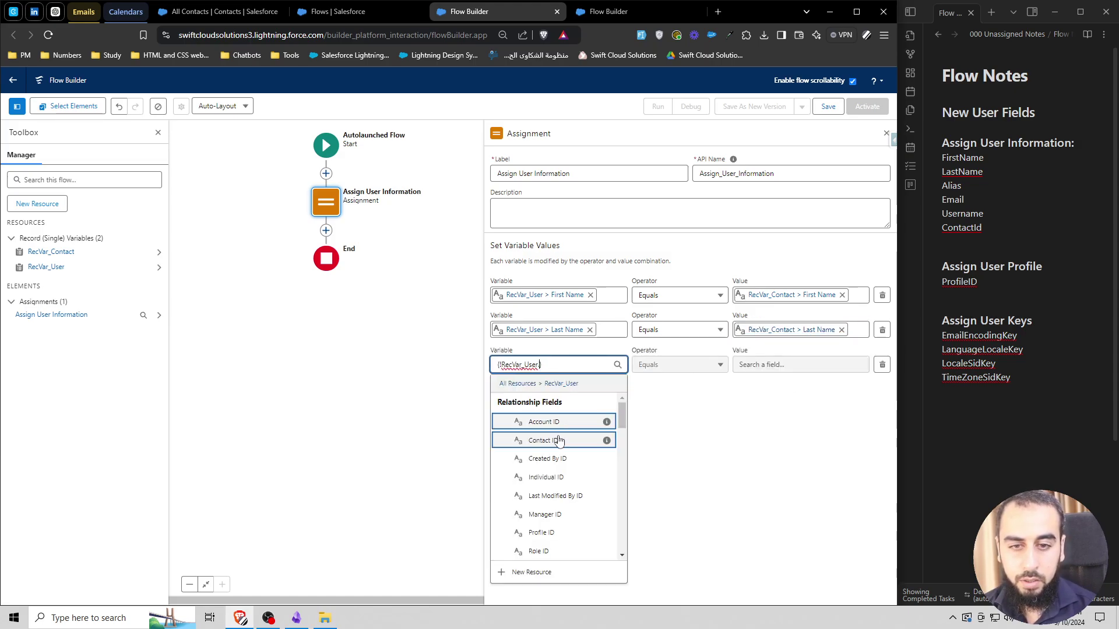
{"action": "type", "text": "alias"}
{"action": "left_click", "coordinate": [548, 421]}
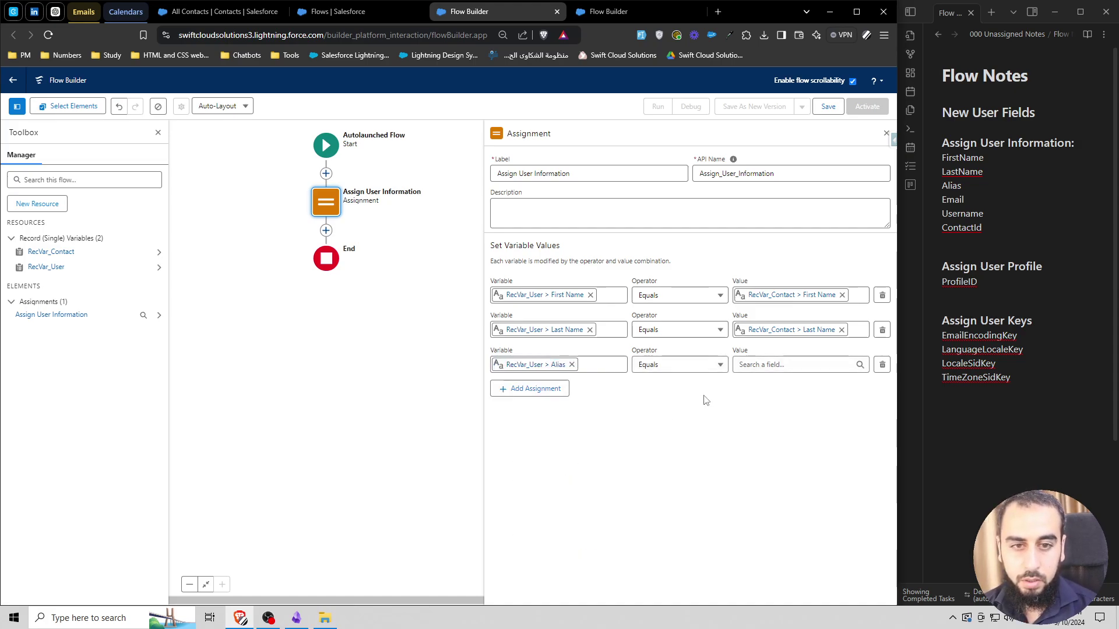
Step: Create a new Formula resource from the Alias value, with the API name fx_txt_Alias and the Text data type
{"action": "left_click", "coordinate": [776, 365]}
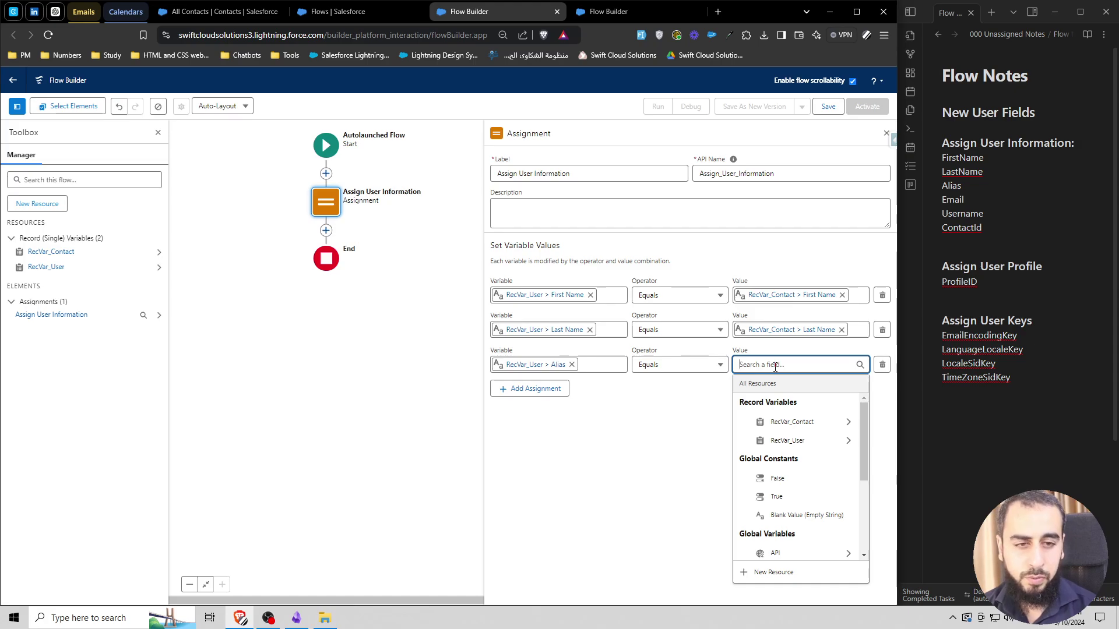
{"action": "left_click", "coordinate": [772, 573]}
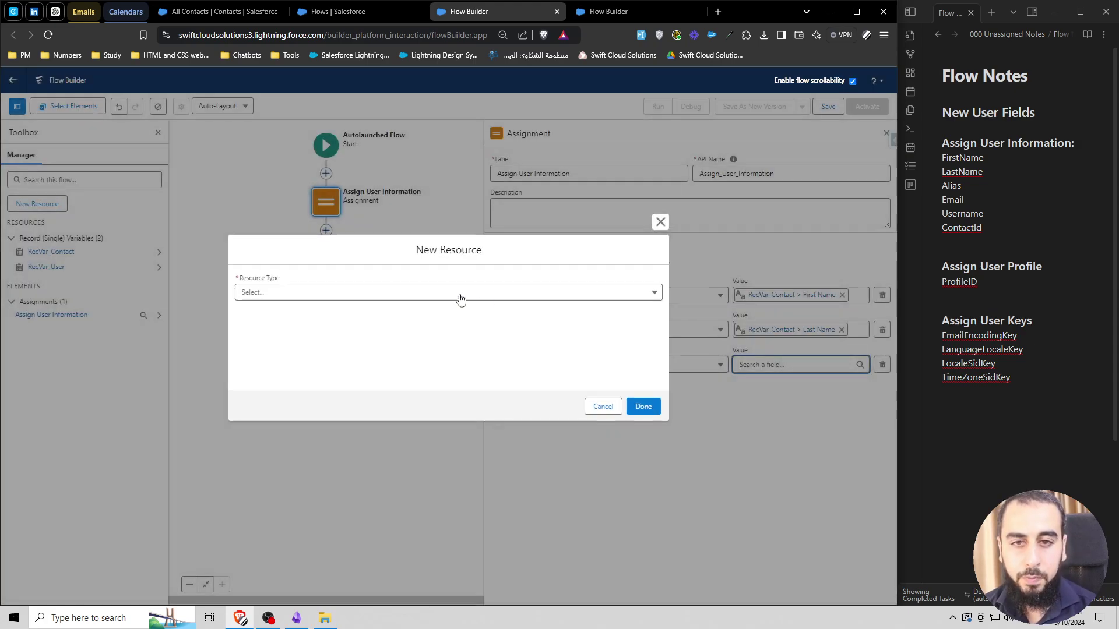
{"action": "left_click", "coordinate": [473, 294]}
{"action": "left_click", "coordinate": [291, 362]}
{"action": "left_click", "coordinate": [289, 235]}
{"action": "type", "text": "f"}
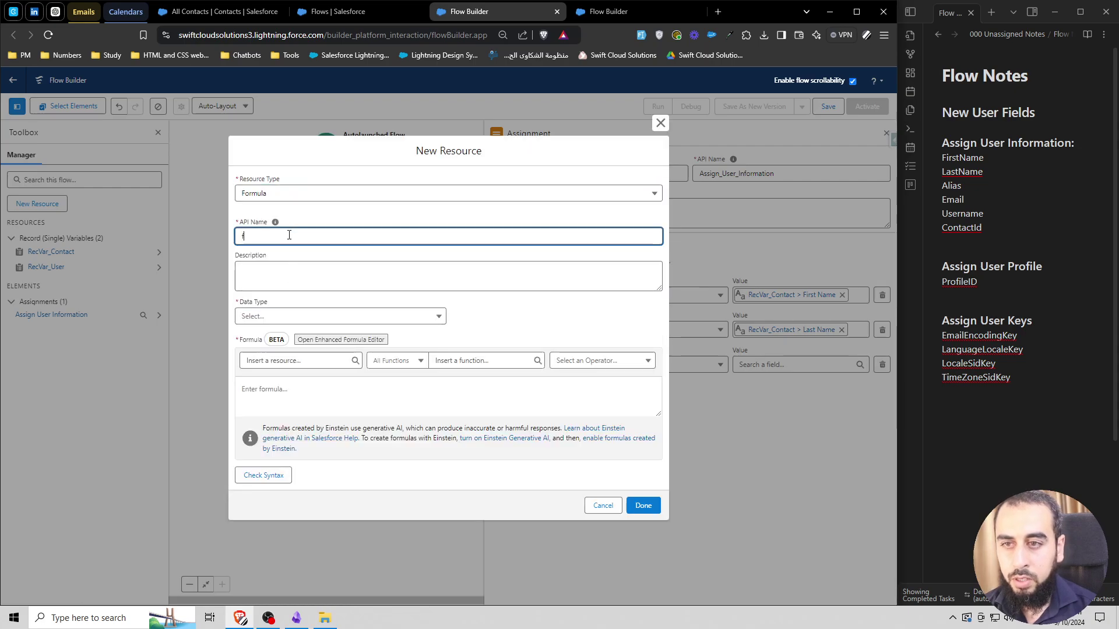
{"action": "type", "text": "x_txt_Alias"}
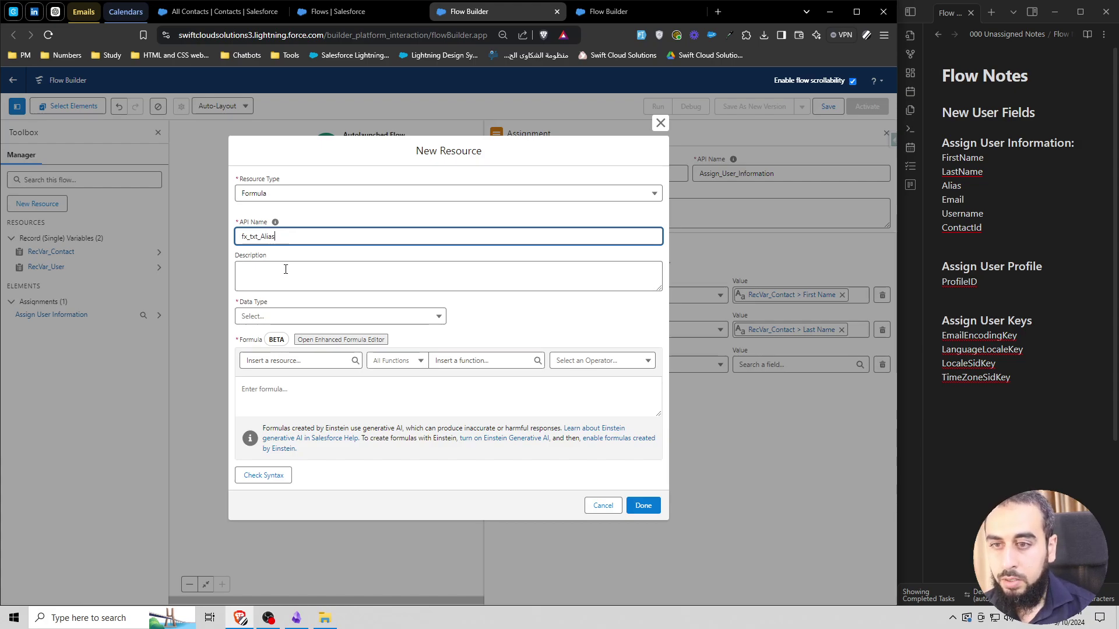
{"action": "left_click", "coordinate": [306, 317]}
{"action": "left_click", "coordinate": [274, 337]}
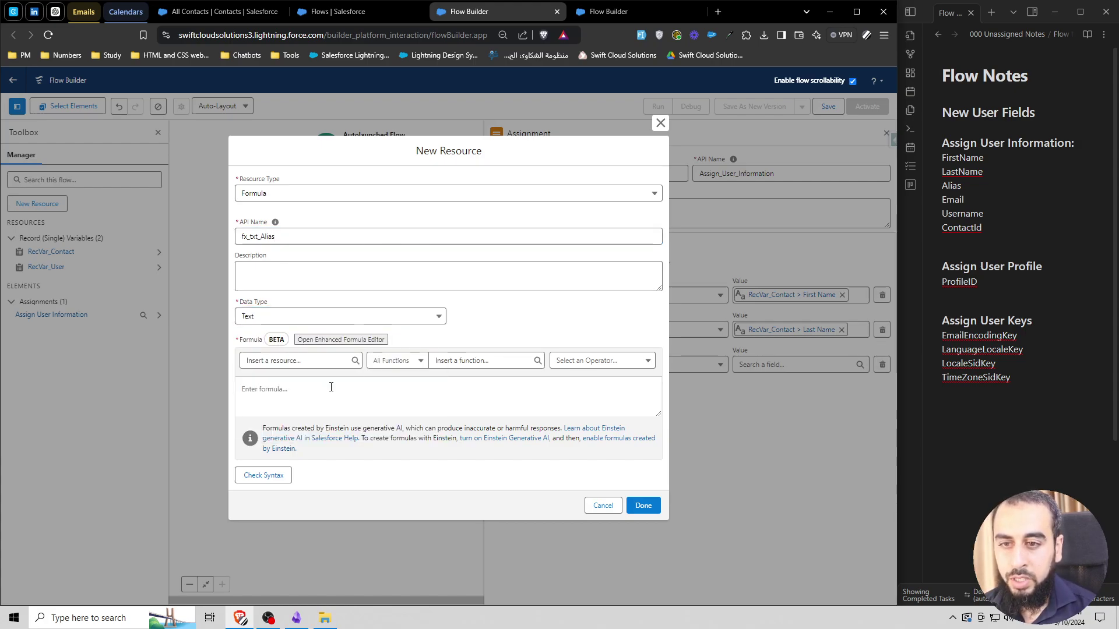
Step: Insert the LEFT function into the fx_txt_Alias formula
{"action": "left_click", "coordinate": [361, 391]}
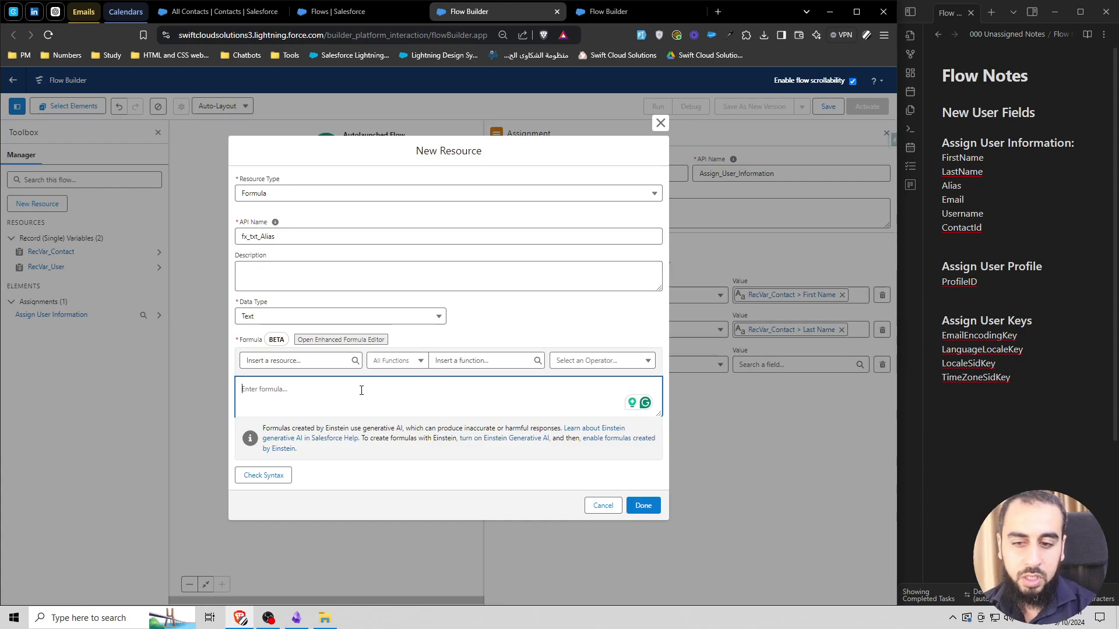
{"action": "left_click", "coordinate": [473, 362]}
{"action": "type", "text": "left"}
{"action": "key", "text": "Return"}
Step: Complete the LEFT function so it takes 1 character from the First Name of RecVar_Contact
{"action": "double_click", "coordinate": [263, 389]}
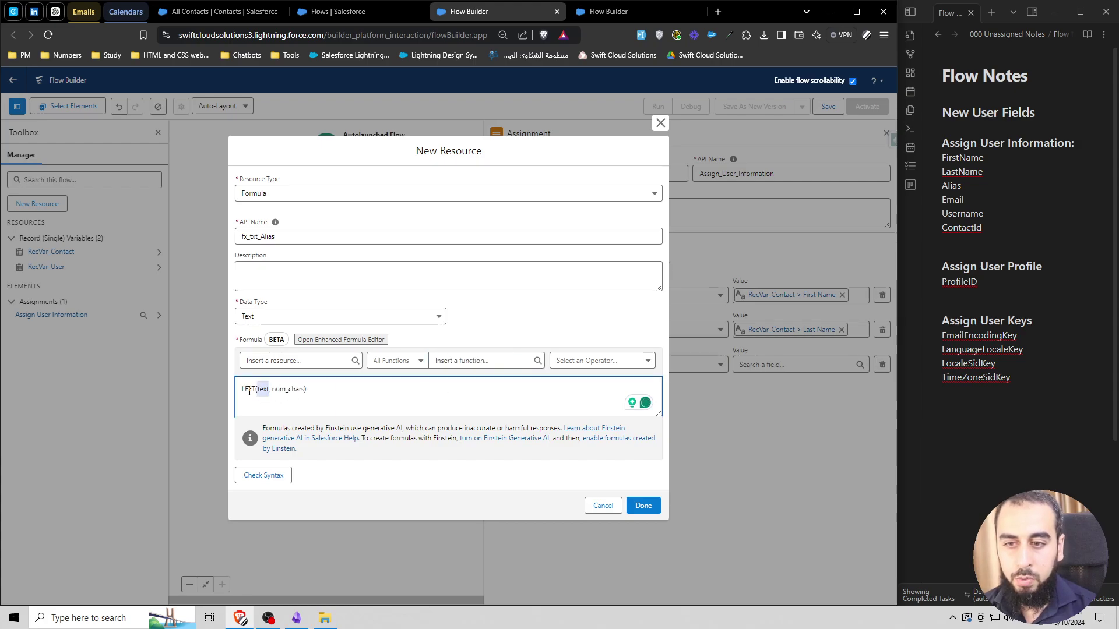
{"action": "left_click", "coordinate": [284, 361]}
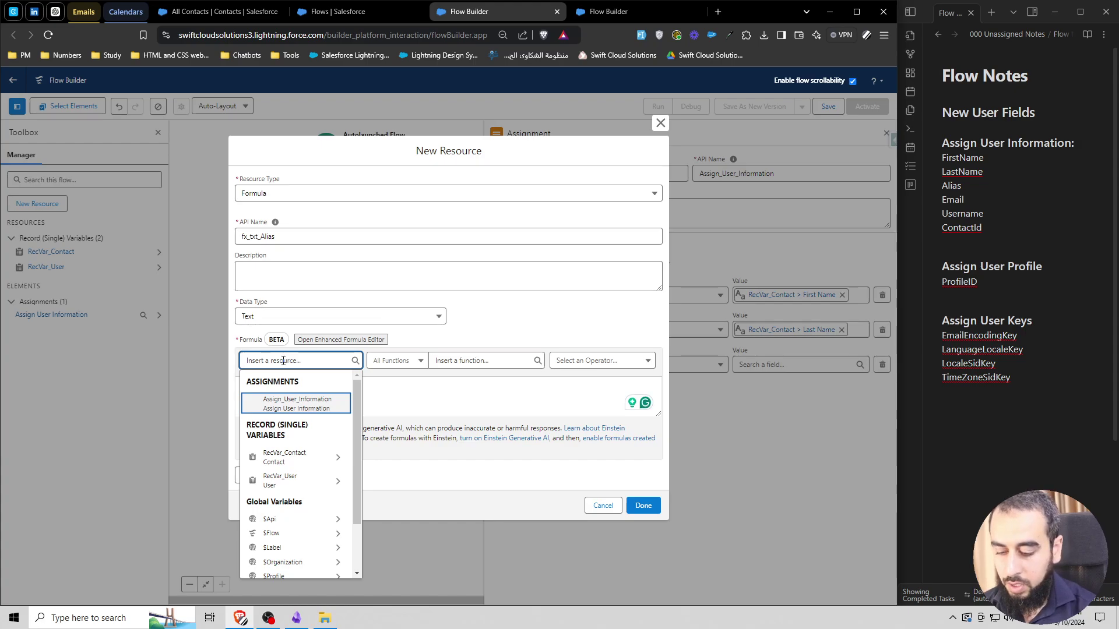
{"action": "type", "text": "recr"}
{"action": "key", "text": "BackSpace"}
{"action": "left_click", "coordinate": [298, 395]}
{"action": "type", "text": "first"}
{"action": "left_click", "coordinate": [297, 396]}
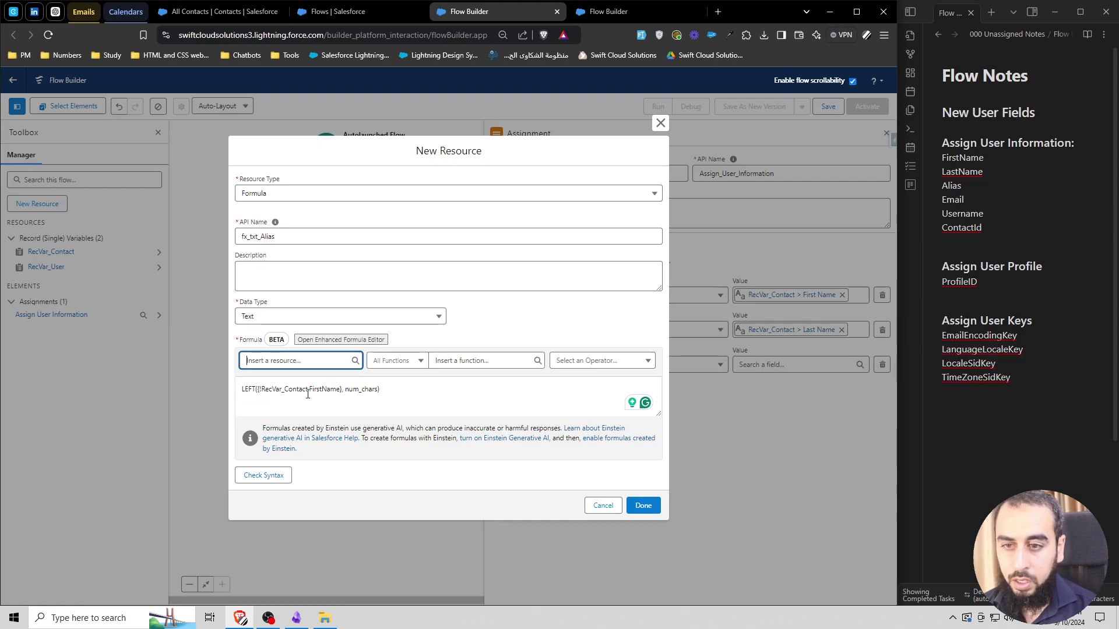
{"action": "double_click", "coordinate": [364, 389]}
{"action": "type", "text": "1)"}
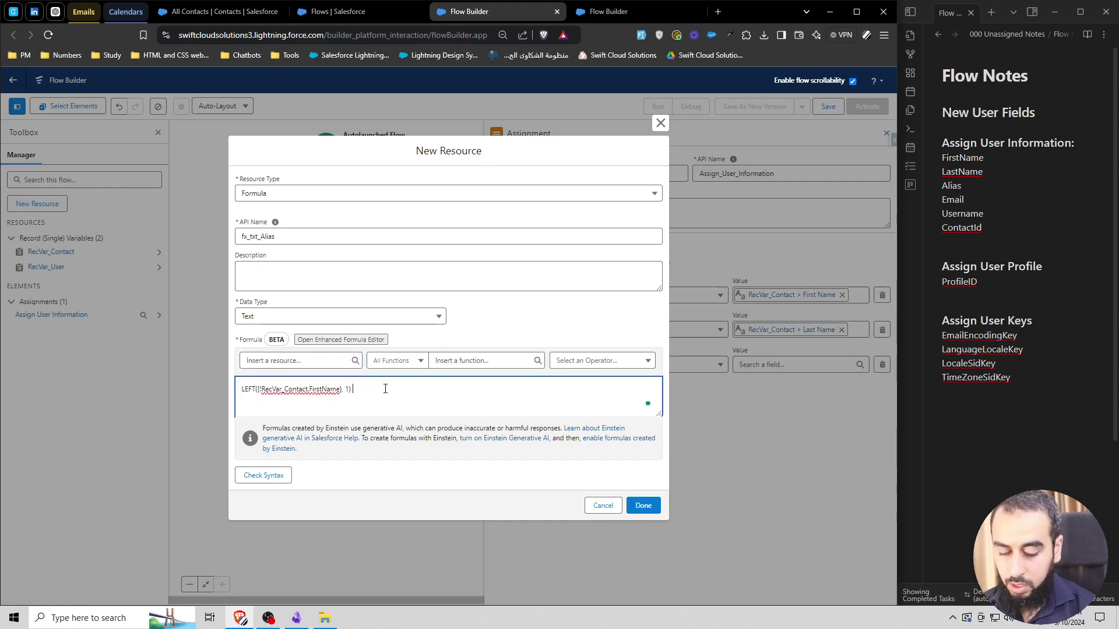
Step: Append a plus operator and a second LEFT function to the alias formula
{"action": "type", "text": " +"}
{"action": "left_click", "coordinate": [300, 361]}
{"action": "left_click", "coordinate": [433, 387]}
{"action": "left_click", "coordinate": [472, 360]}
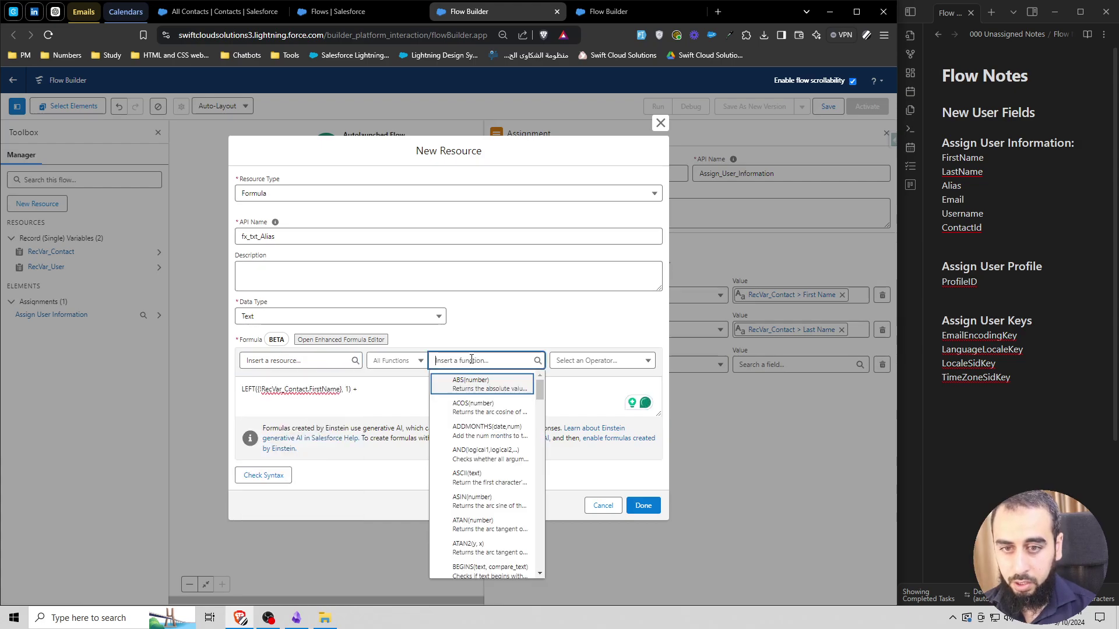
{"action": "type", "text": "left"}
{"action": "left_click", "coordinate": [474, 383]}
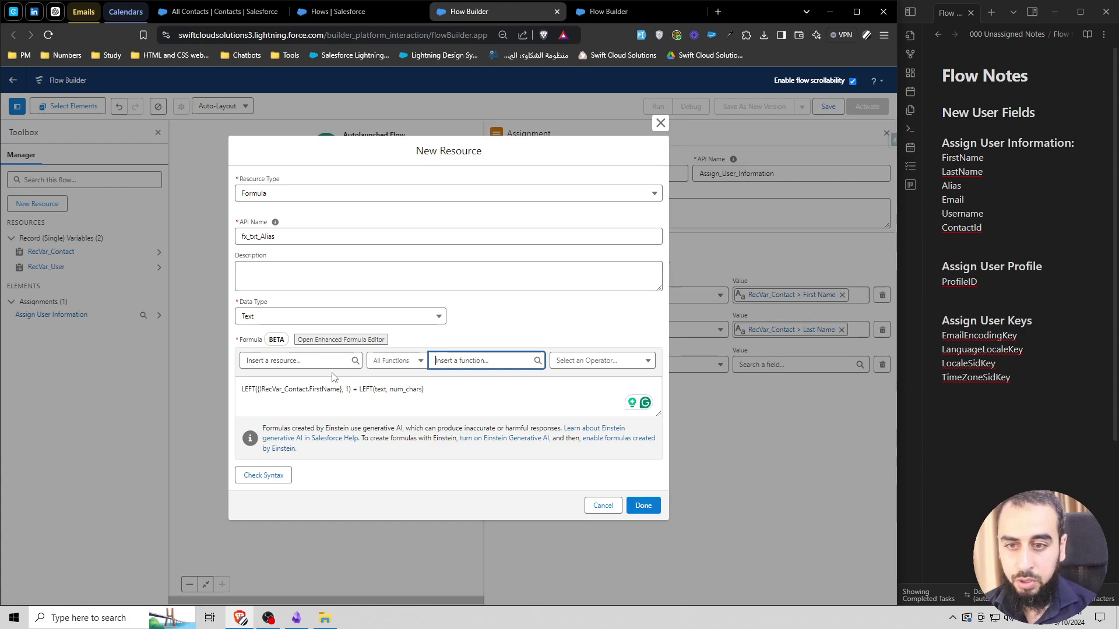
Step: Make the second LEFT function take 3 characters from the Last Name of RecVar_Contact, and check the formula's syntax
{"action": "double_click", "coordinate": [379, 389]}
{"action": "left_click", "coordinate": [300, 360]}
{"action": "type", "text": "rec"}
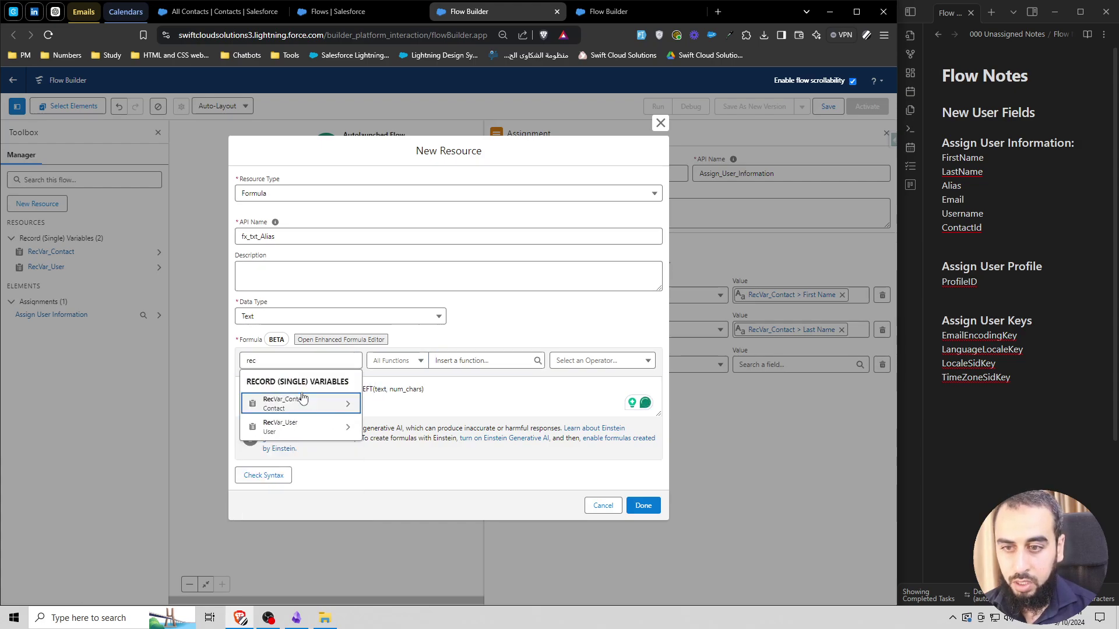
{"action": "left_click", "coordinate": [302, 394]}
{"action": "type", "text": "lastname"}
{"action": "left_click", "coordinate": [274, 379]}
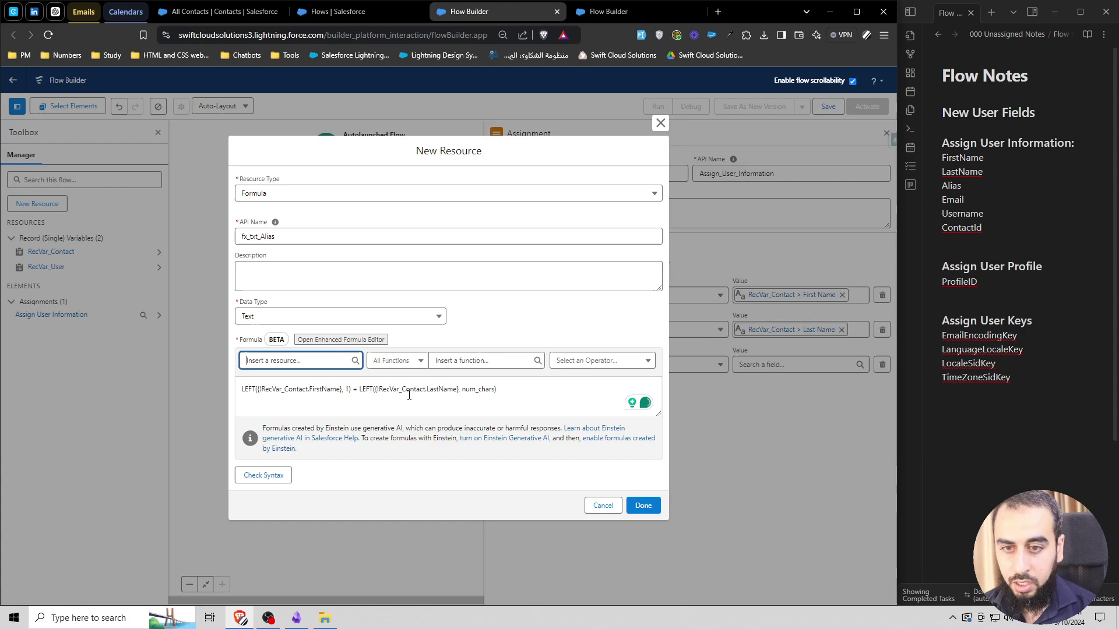
{"action": "double_click", "coordinate": [475, 390]}
{"action": "type", "text": "3"}
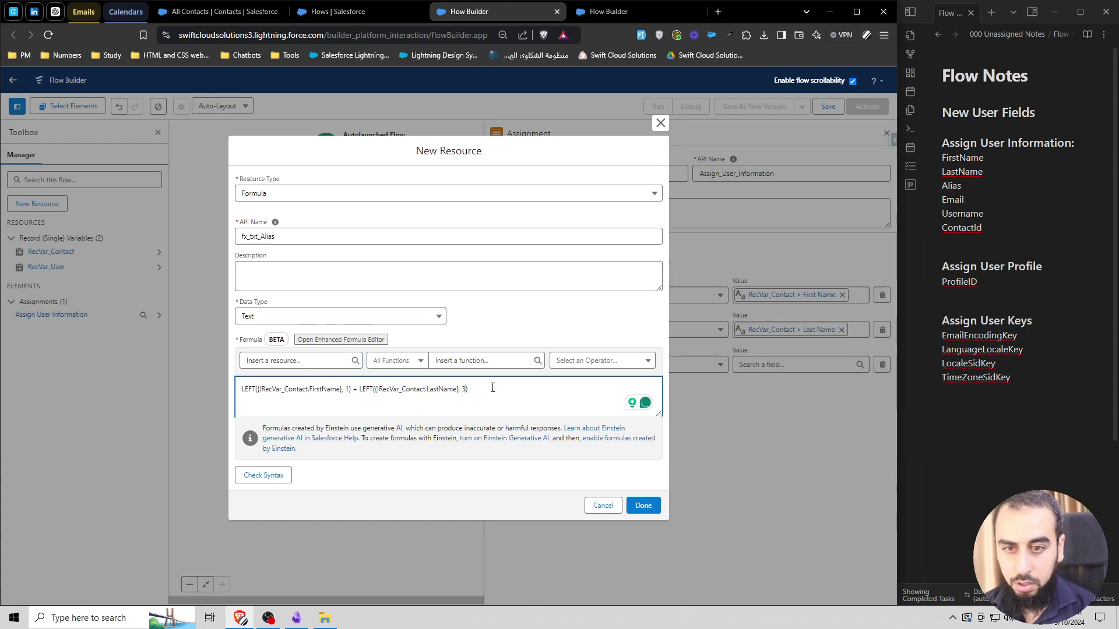
{"action": "left_click", "coordinate": [263, 474]}
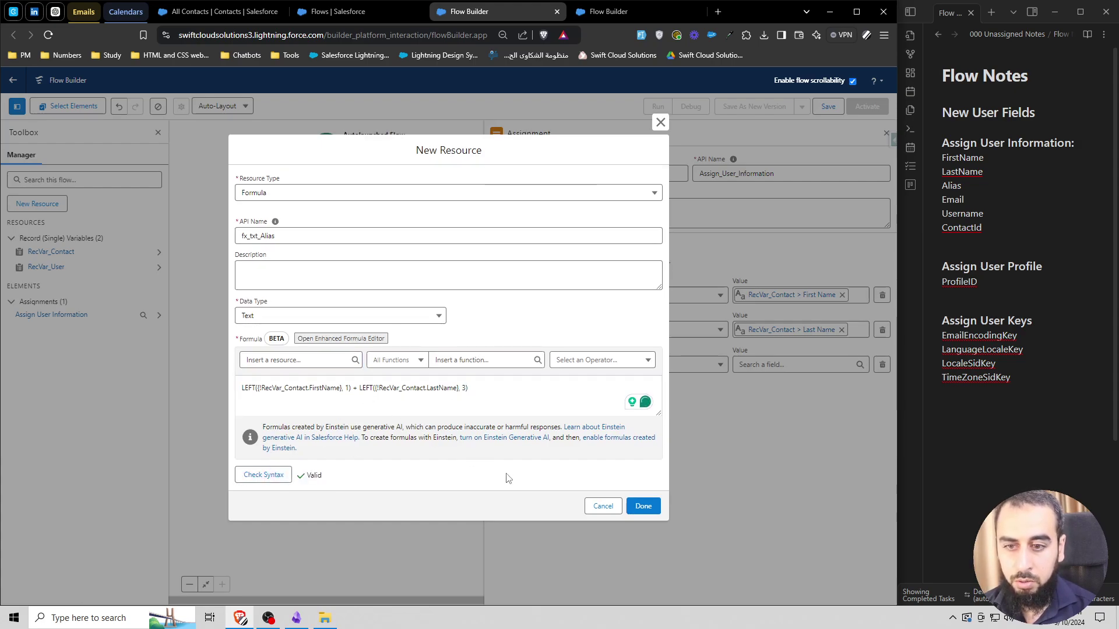
Step: Insert the UPPER function into the fx_txt_Alias formula
{"action": "left_click", "coordinate": [541, 393]}
{"action": "key", "text": "Left"}
{"action": "left_click", "coordinate": [497, 360]}
{"action": "type", "text": "upp"}
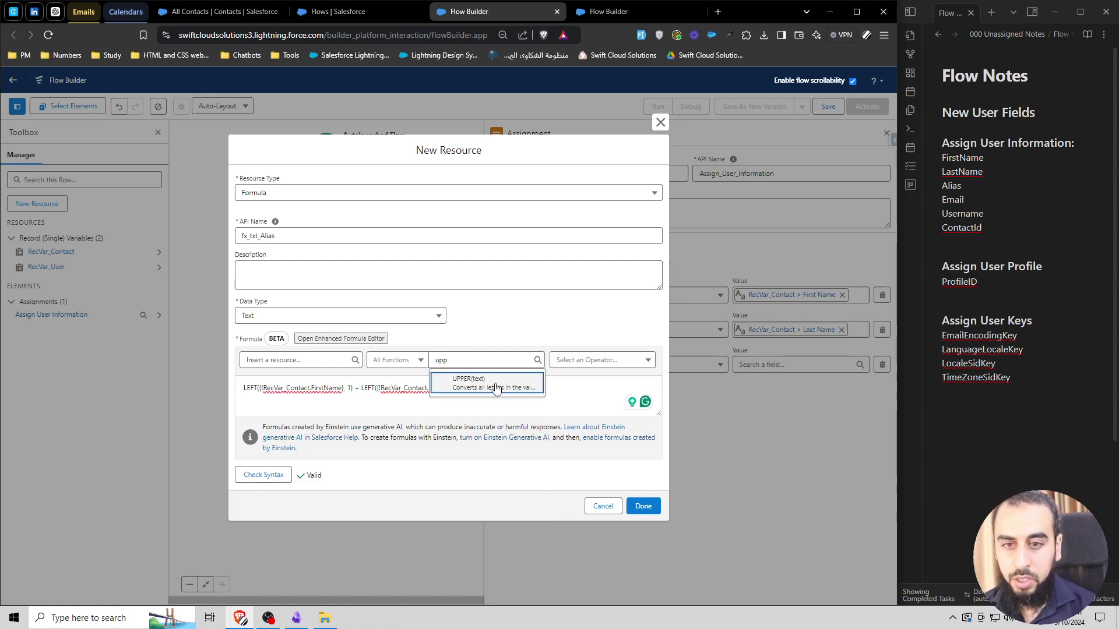
{"action": "left_click", "coordinate": [495, 383]}
Step: Move the First Name LEFT function inside UPPER, then check the syntax and save the alias formula resource
{"action": "left_click_drag", "start_coordinate": [280, 388], "coordinate": [391, 393]}
{"action": "key", "text": "ctrl+x"}
{"action": "double_click", "coordinate": [269, 388]}
{"action": "key", "text": "ctrl+v"}
{"action": "left_click", "coordinate": [276, 479]}
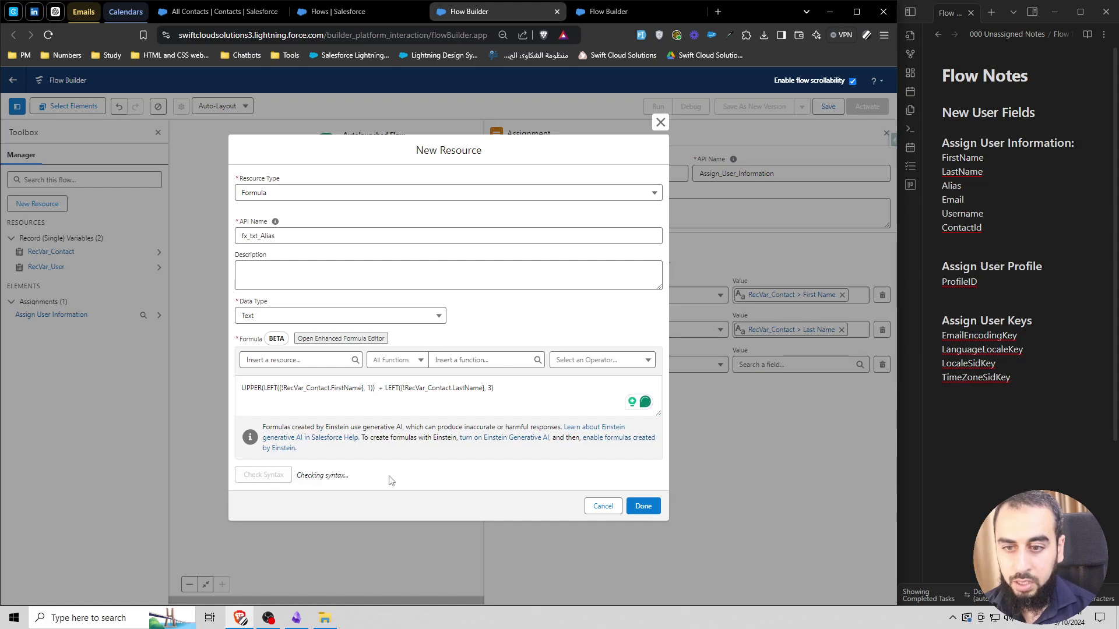
{"action": "left_click", "coordinate": [642, 505]}
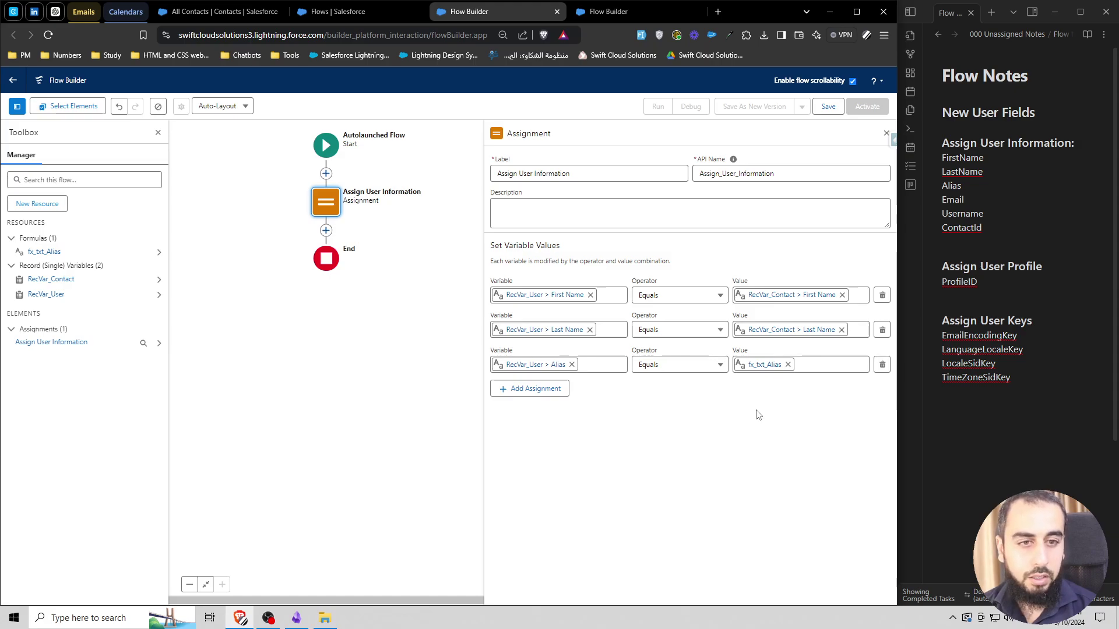
Step: Add a fourth assignment row to Assign User Information with the Email field of RecVar_User as its variable
{"action": "left_click", "coordinate": [532, 389]}
{"action": "left_click", "coordinate": [544, 399]}
{"action": "type", "text": "recv"}
{"action": "left_click", "coordinate": [561, 364]}
{"action": "type", "text": "email"}
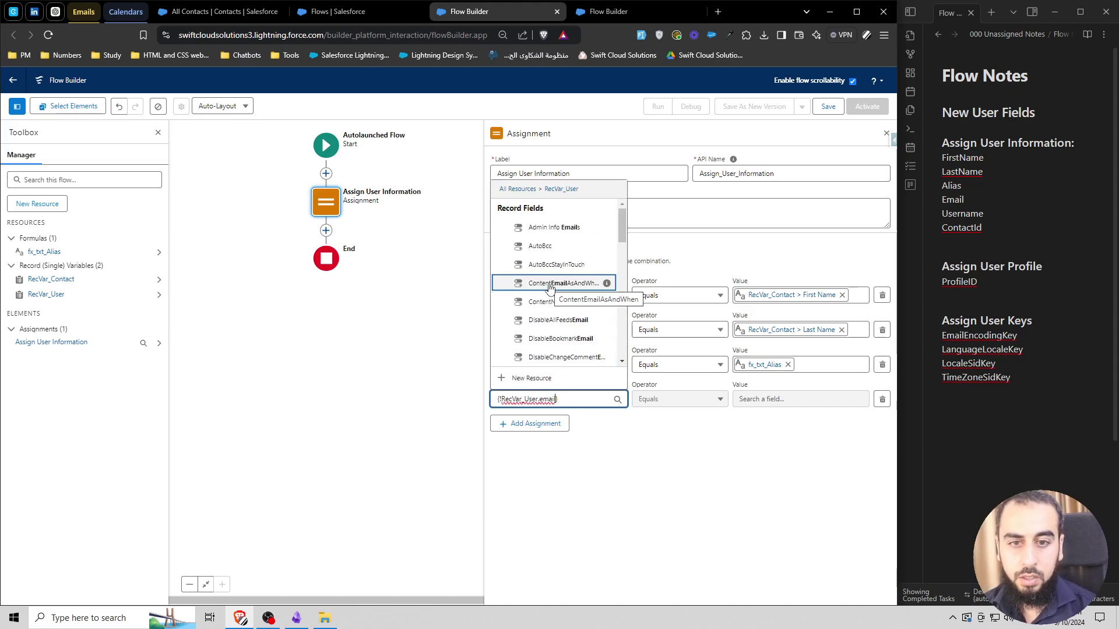
{"action": "scroll", "coordinate": [549, 287], "scroll_direction": "down", "scroll_amount": 6}
{"action": "scroll", "coordinate": [549, 287], "scroll_direction": "down", "scroll_amount": 4}
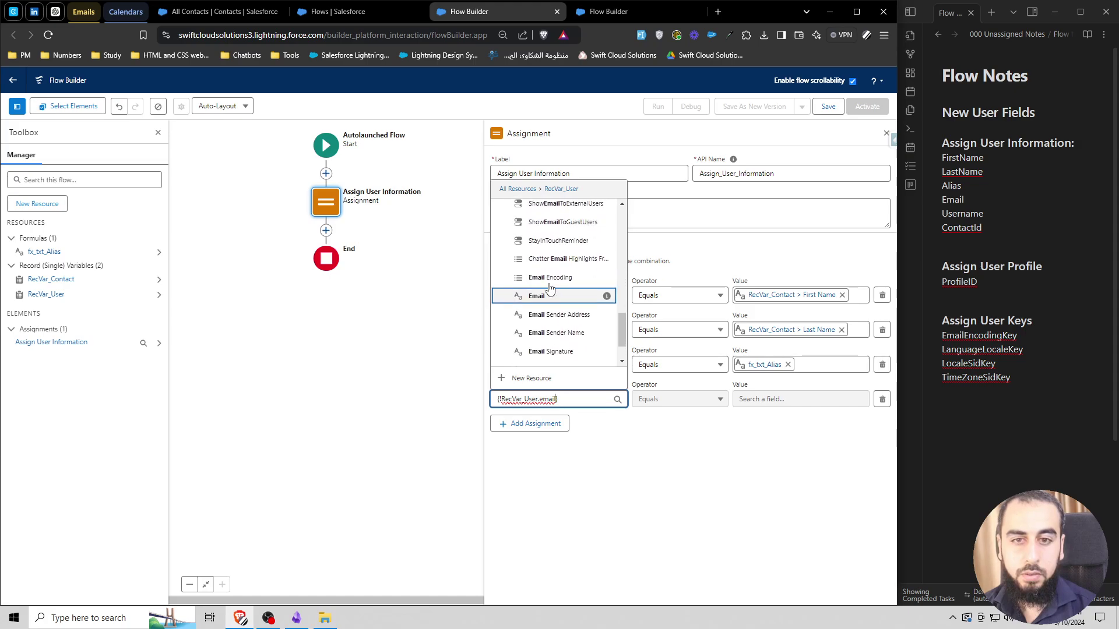
{"action": "left_click", "coordinate": [548, 289]}
Step: Set the value of the user Email assignment to the Email field of RecVar_Contact
{"action": "left_click", "coordinate": [746, 399]}
{"action": "type", "text": "recv"}
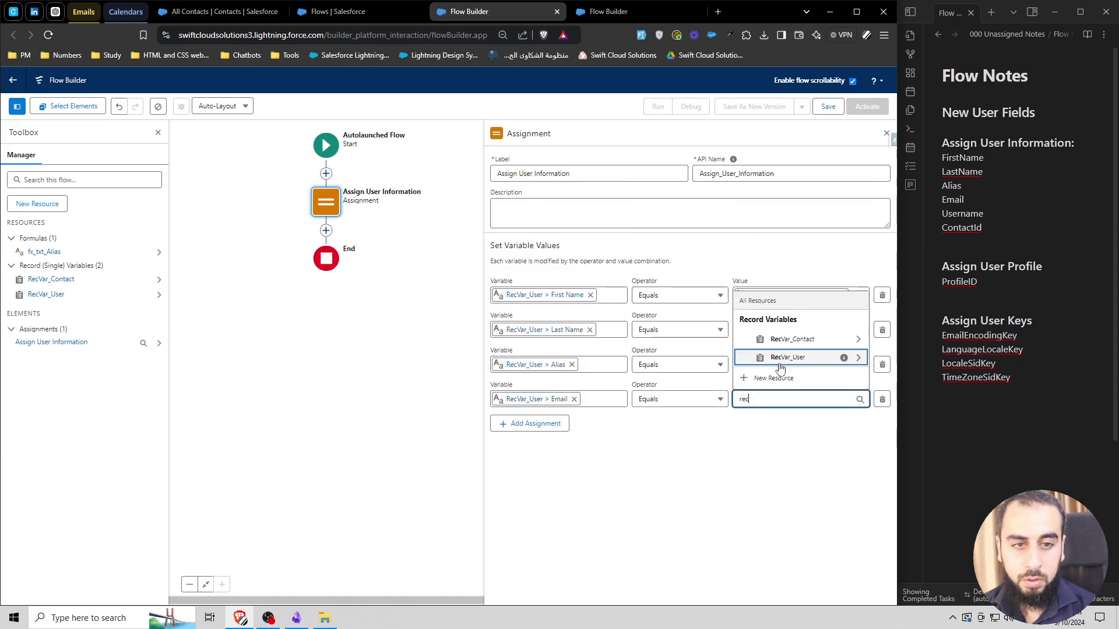
{"action": "left_click", "coordinate": [786, 337]}
{"action": "type", "text": "email"}
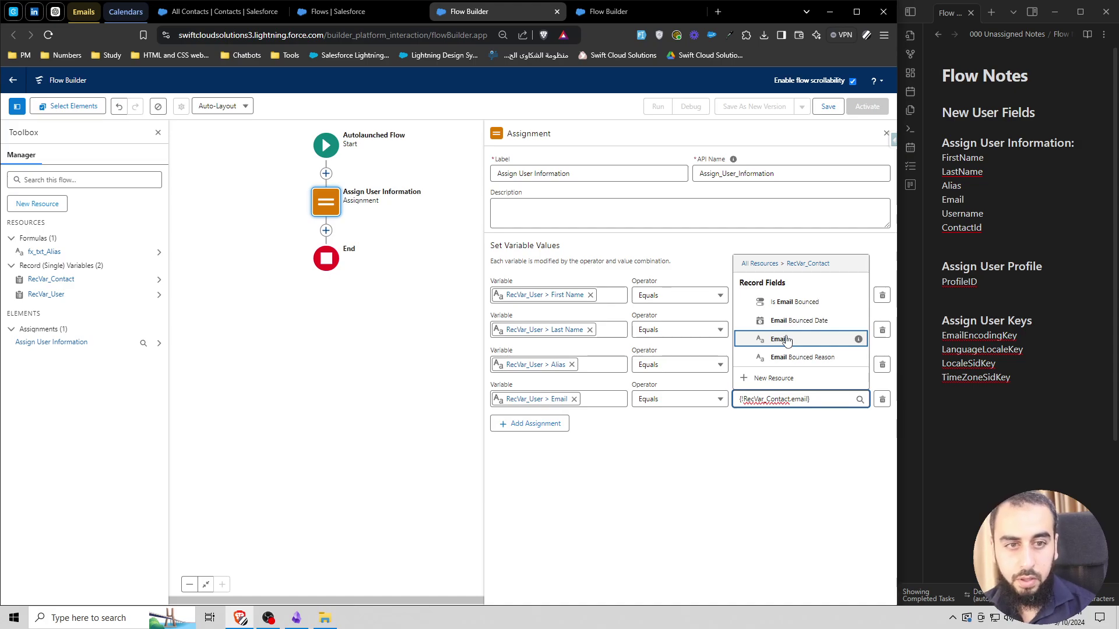
{"action": "left_click", "coordinate": [785, 340]}
Step: Add another assignment row with the Username field of RecVar_User as its variable
{"action": "left_click", "coordinate": [561, 425]}
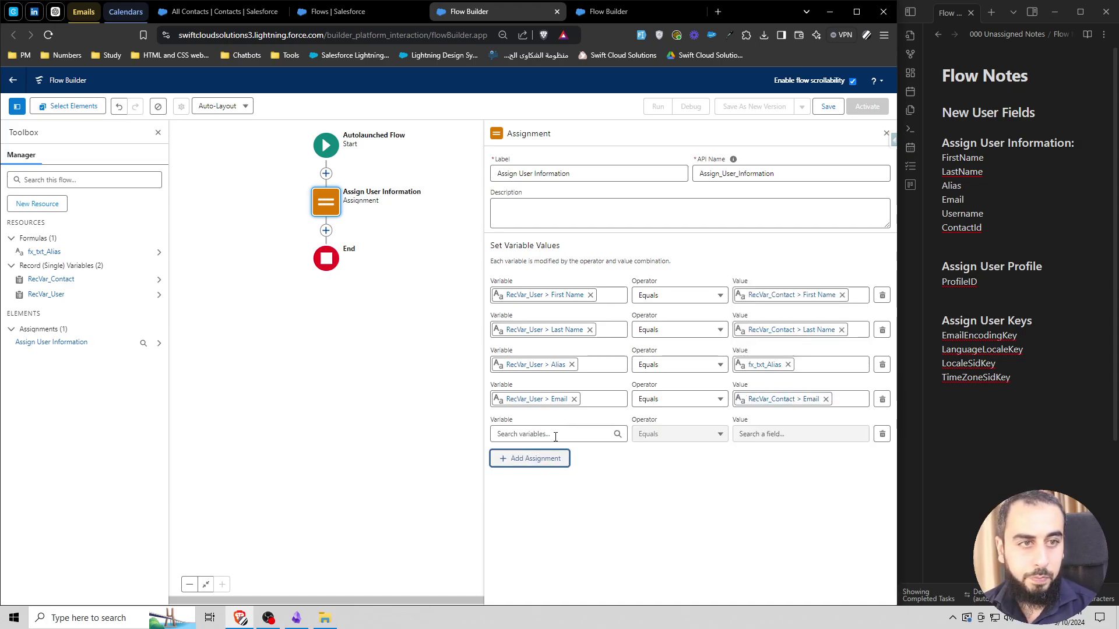
{"action": "left_click", "coordinate": [554, 434]}
{"action": "type", "text": "recv"}
{"action": "left_click", "coordinate": [564, 392]}
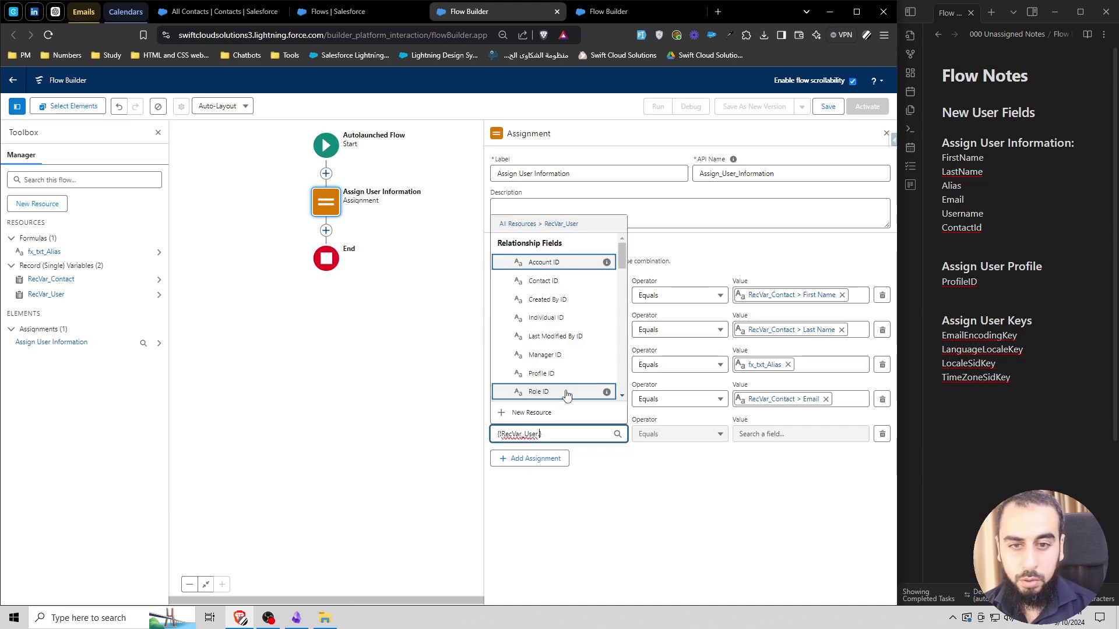
{"action": "type", "text": "username"}
{"action": "left_click", "coordinate": [562, 394]}
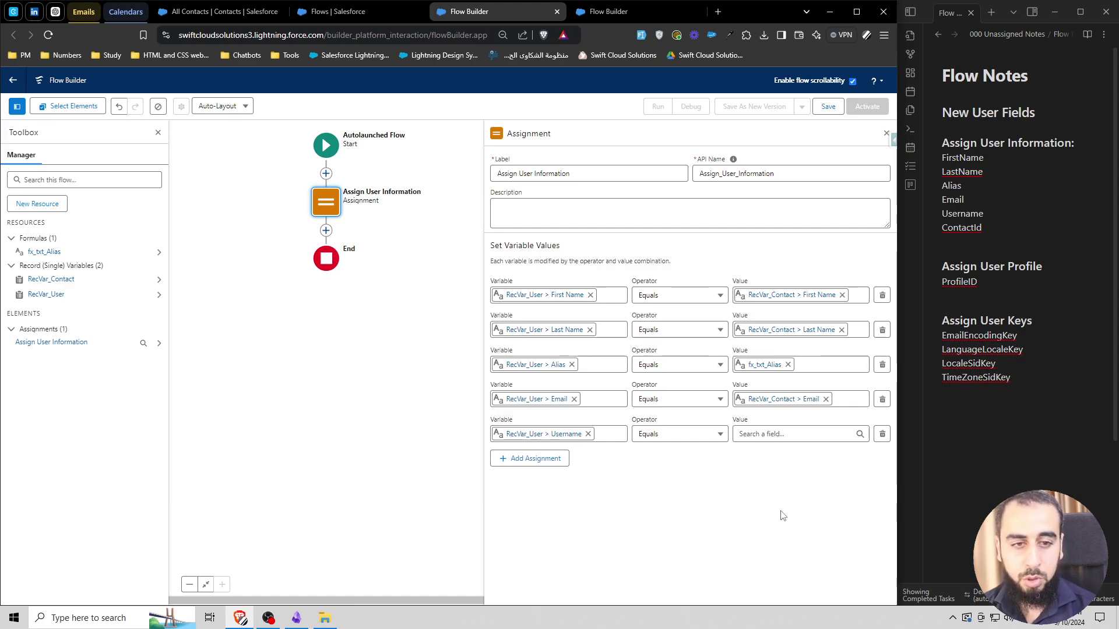
Step: Create a new formula resource for the Username value, with API name fx_txt_Username and data type Text
{"action": "left_click", "coordinate": [761, 438]}
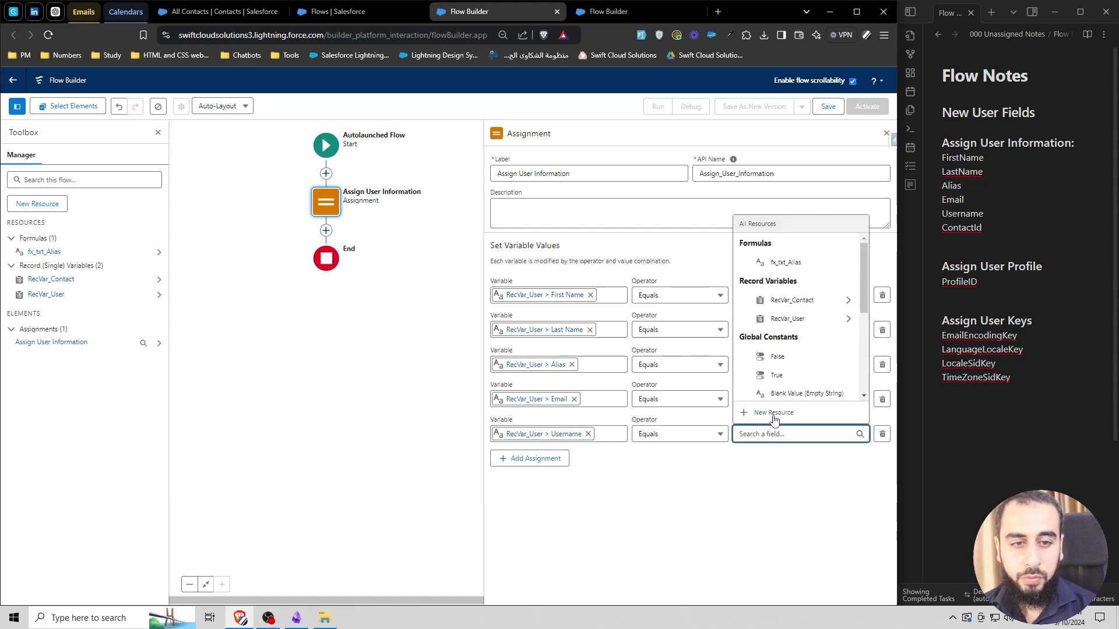
{"action": "left_click", "coordinate": [772, 415]}
{"action": "left_click", "coordinate": [299, 293]}
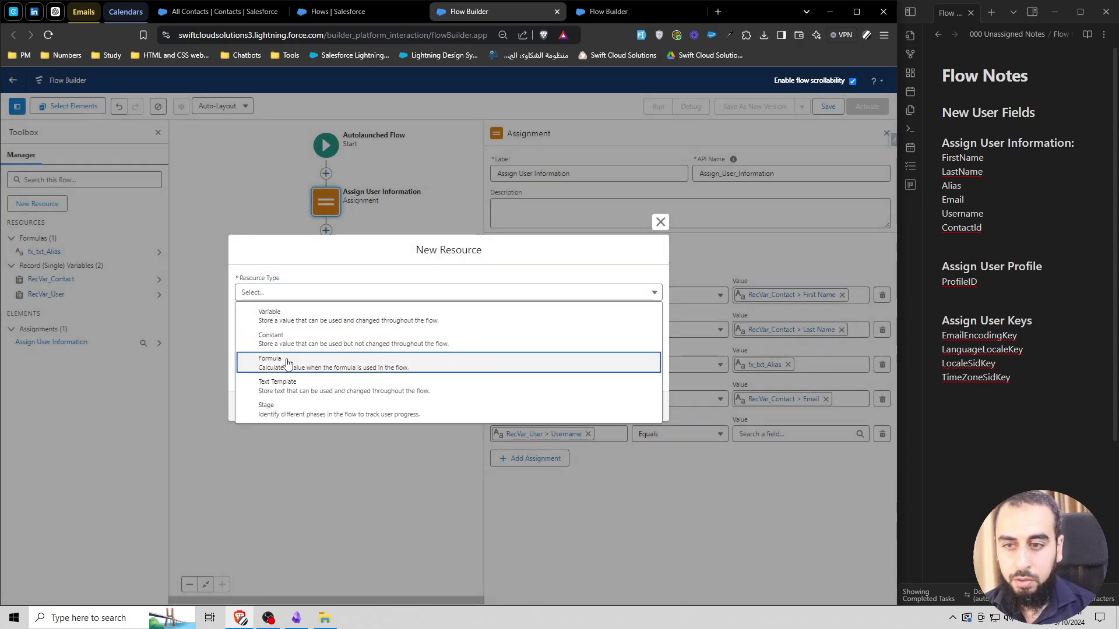
{"action": "left_click", "coordinate": [260, 358]}
{"action": "left_click", "coordinate": [276, 236]}
{"action": "type", "text": "fx_txt"}
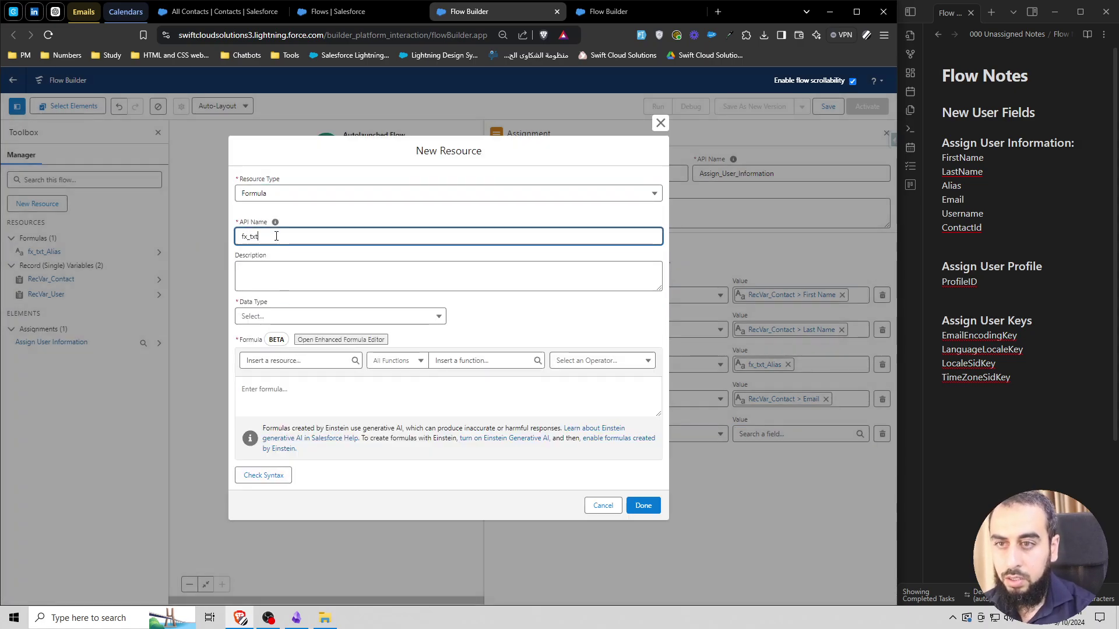
{"action": "type", "text": "_Username"}
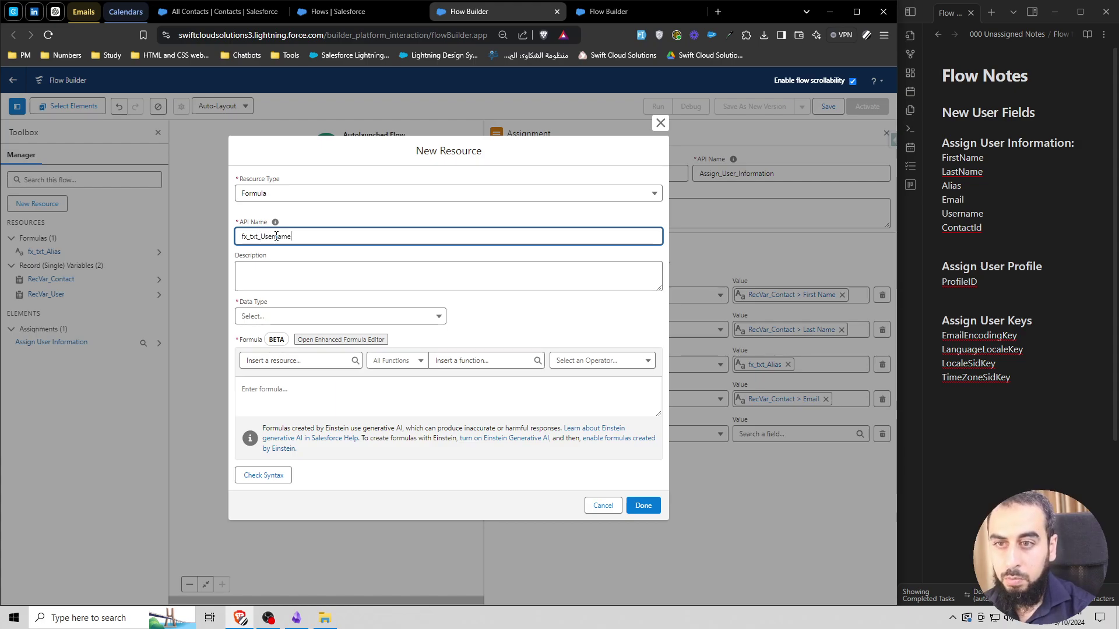
{"action": "left_click", "coordinate": [351, 314]}
{"action": "left_click", "coordinate": [287, 341]}
Step: Begin the username formula with the text 'Swift_' followed by a plus operator
{"action": "left_click", "coordinate": [447, 392]}
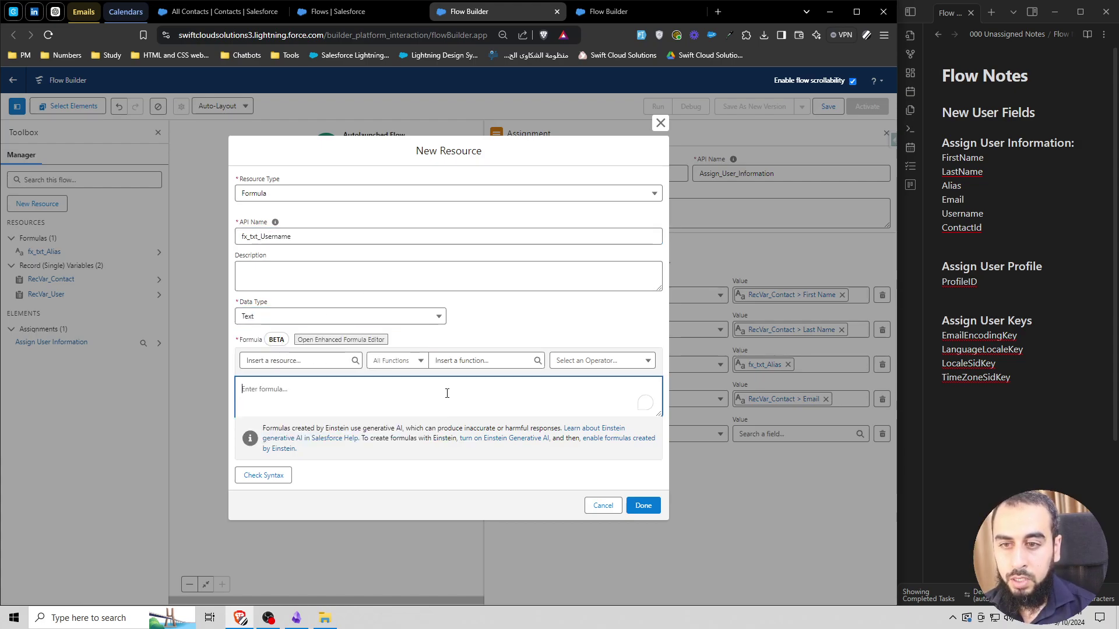
{"action": "type", "text": "\""}
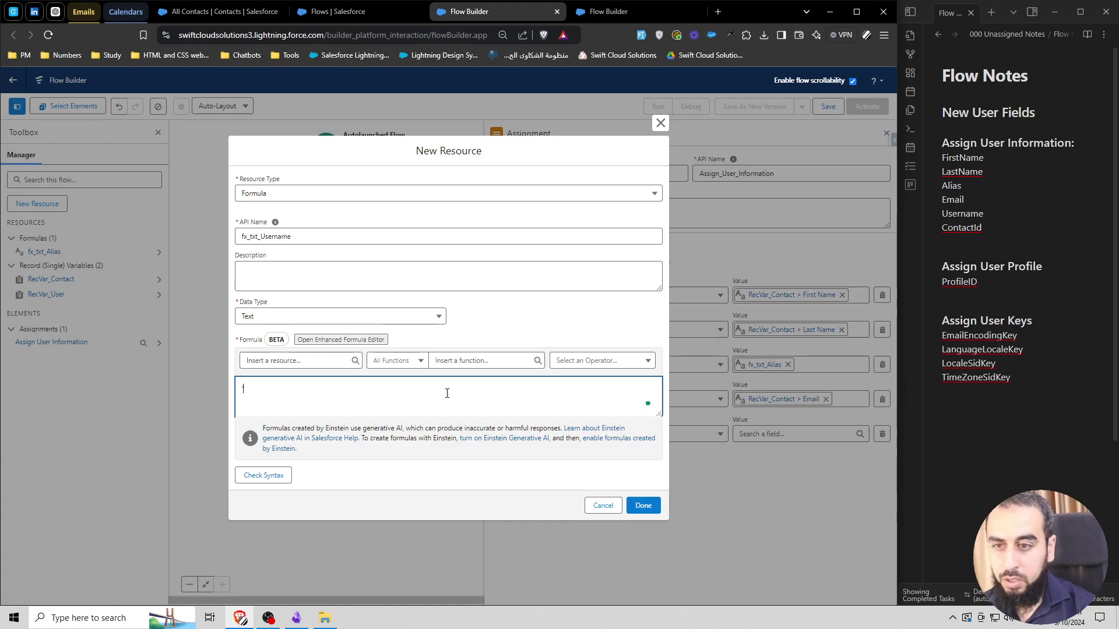
{"action": "type", "text": "Swift_"}
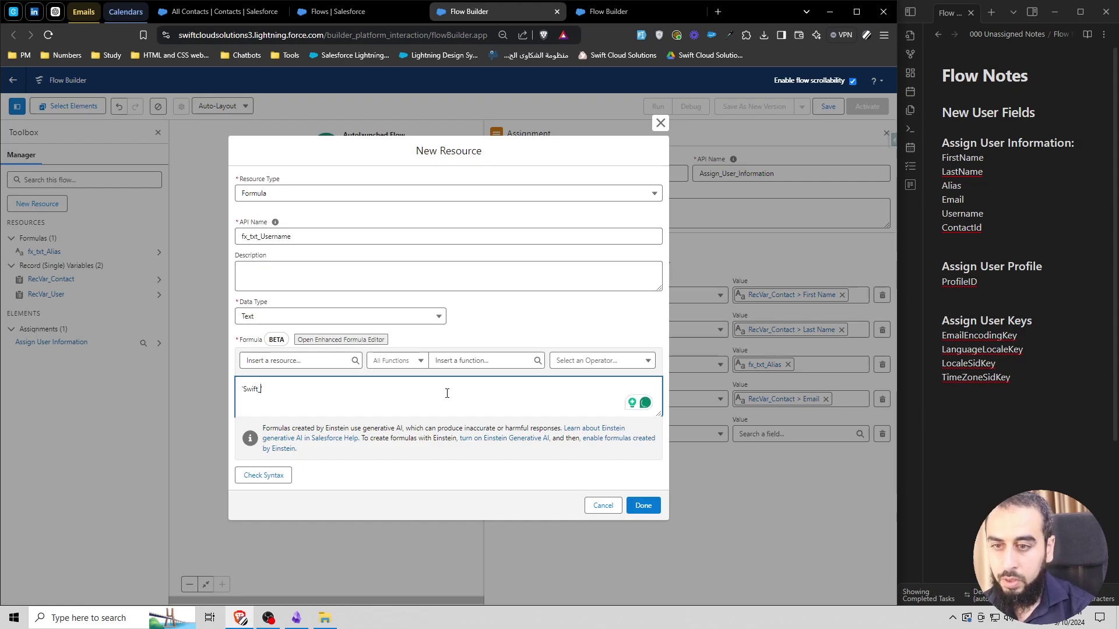
{"action": "type", "text": "' +"}
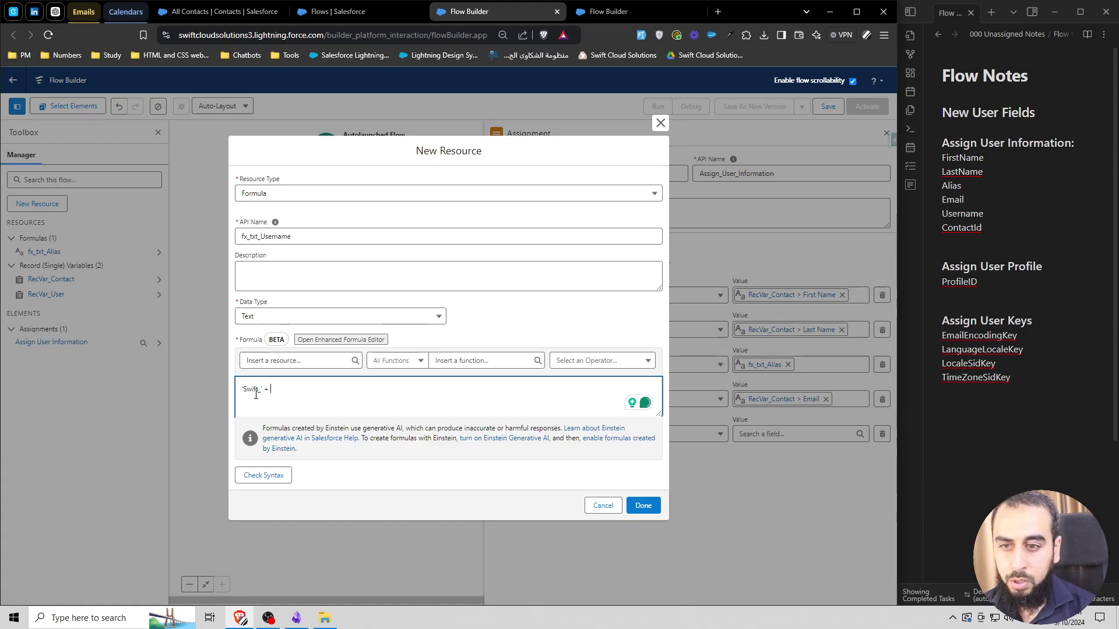
Step: Append the Email field of RecVar_Contact to the username formula, then check the syntax and save the resource
{"action": "left_click", "coordinate": [282, 358]}
{"action": "type", "text": "rec"}
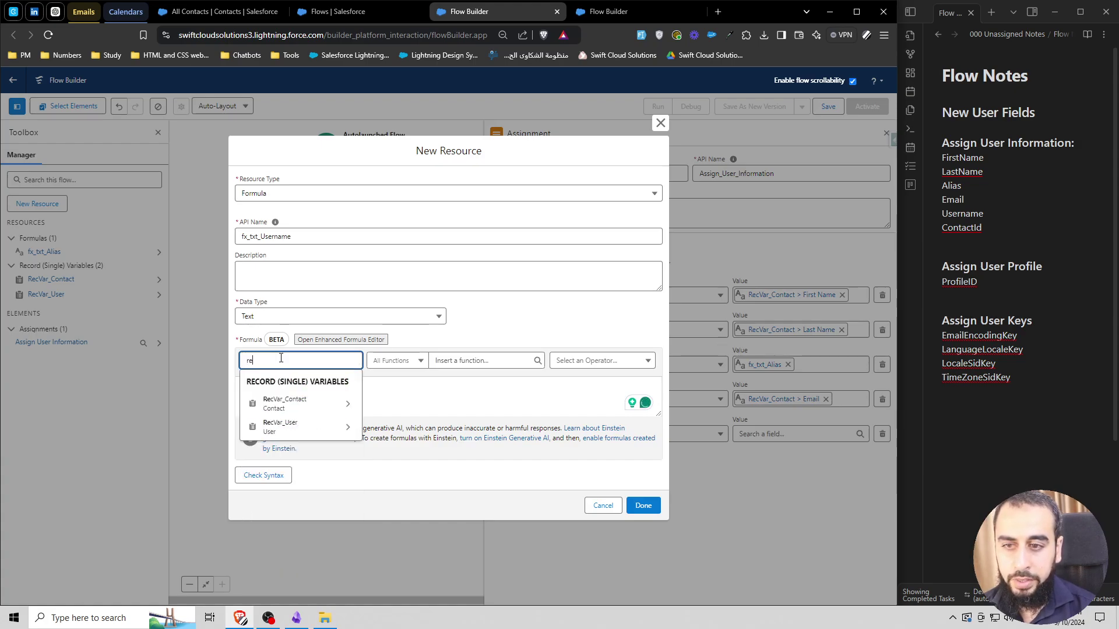
{"action": "left_click", "coordinate": [299, 398]}
{"action": "type", "text": "email"}
{"action": "left_click", "coordinate": [285, 389]}
{"action": "left_click", "coordinate": [284, 477]}
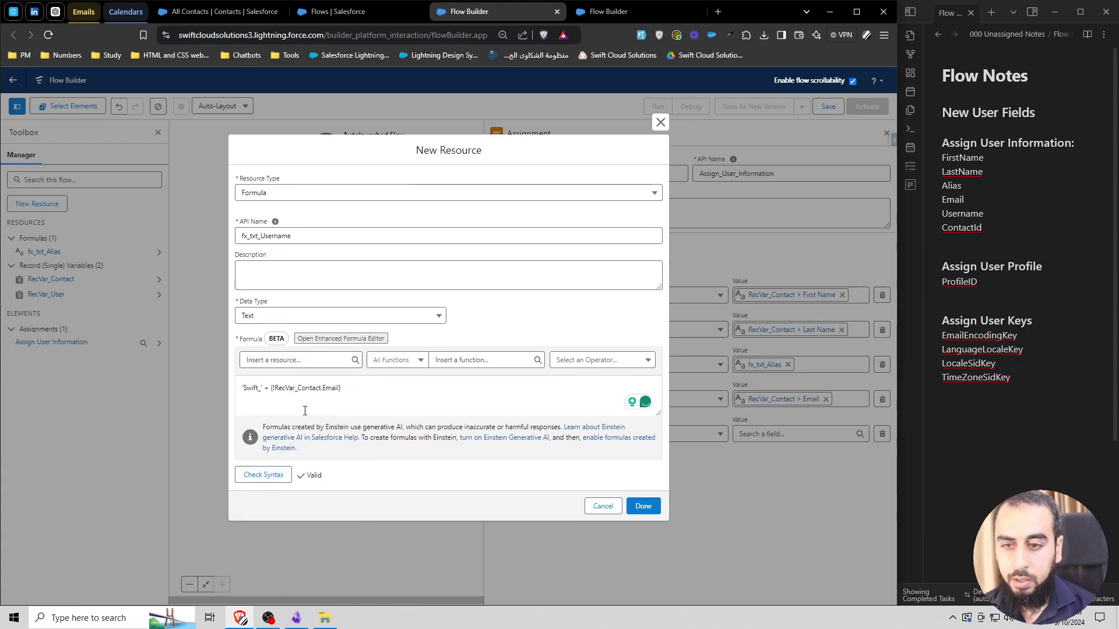
{"action": "left_click", "coordinate": [643, 507]}
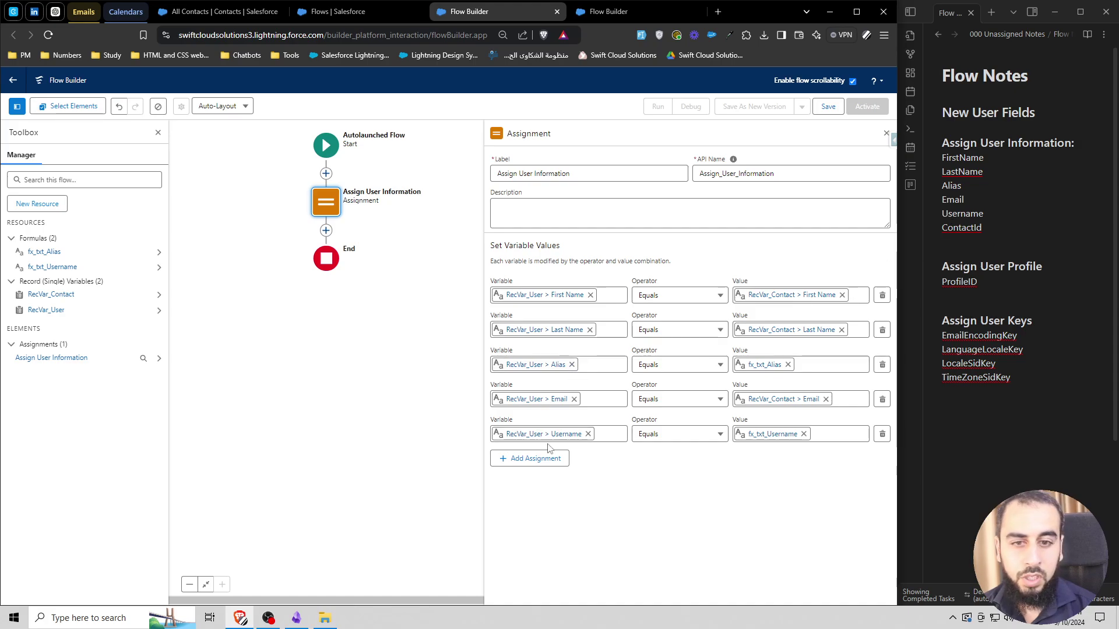
Step: Add a sixth assignment row with the Contact ID field of RecVar_User as its variable
{"action": "left_click", "coordinate": [535, 458]}
{"action": "left_click", "coordinate": [550, 468]}
{"action": "type", "text": "rec"}
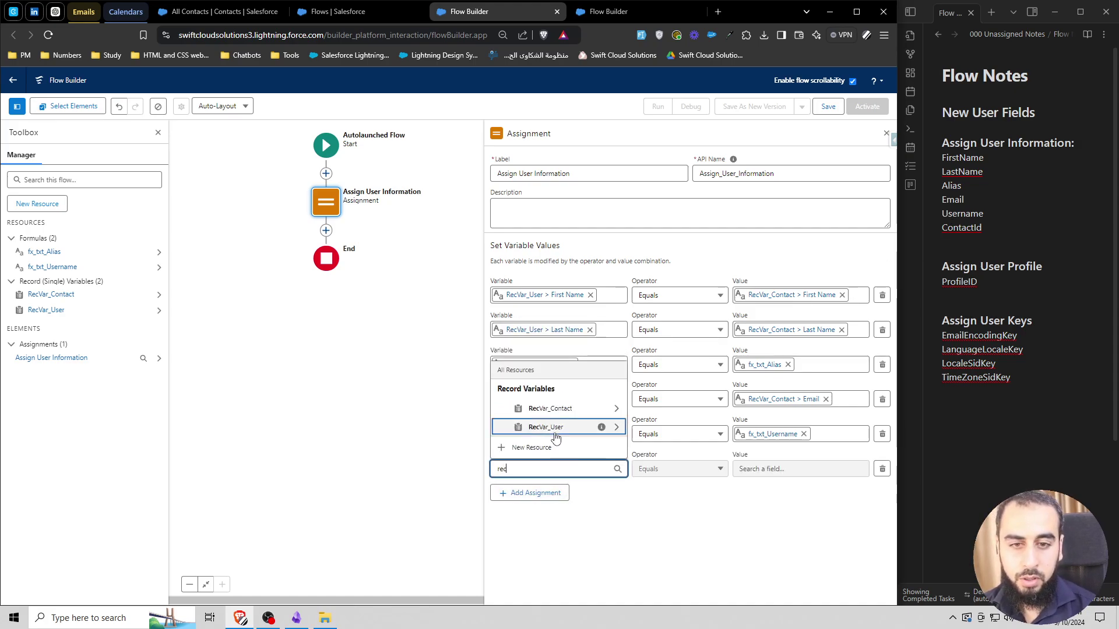
{"action": "left_click", "coordinate": [554, 430]}
{"action": "type", "text": "contact"}
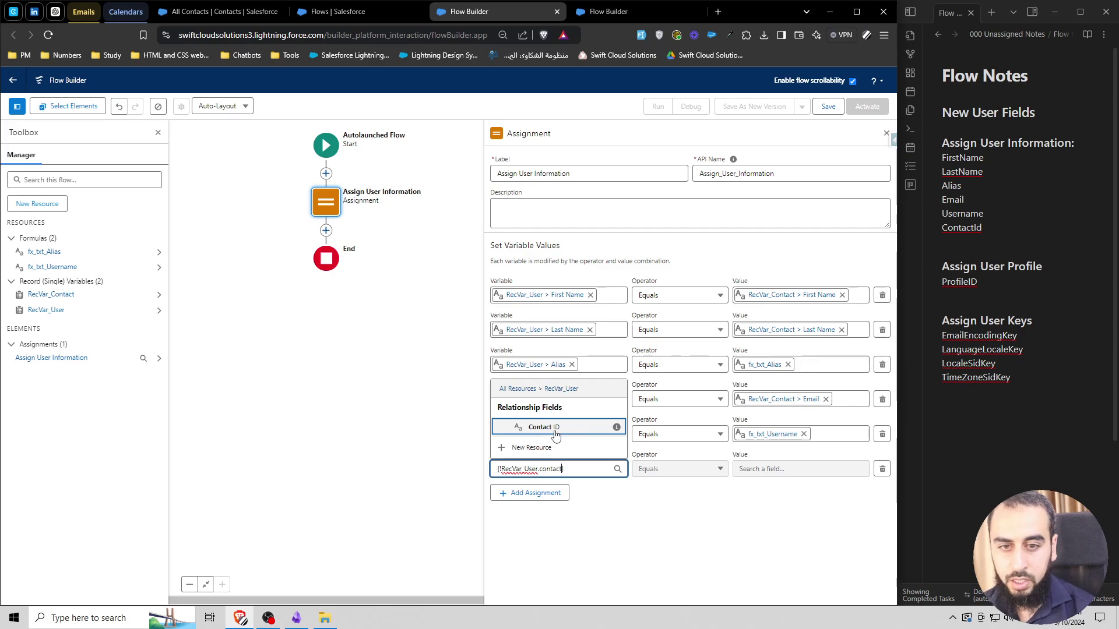
{"action": "left_click", "coordinate": [555, 432]}
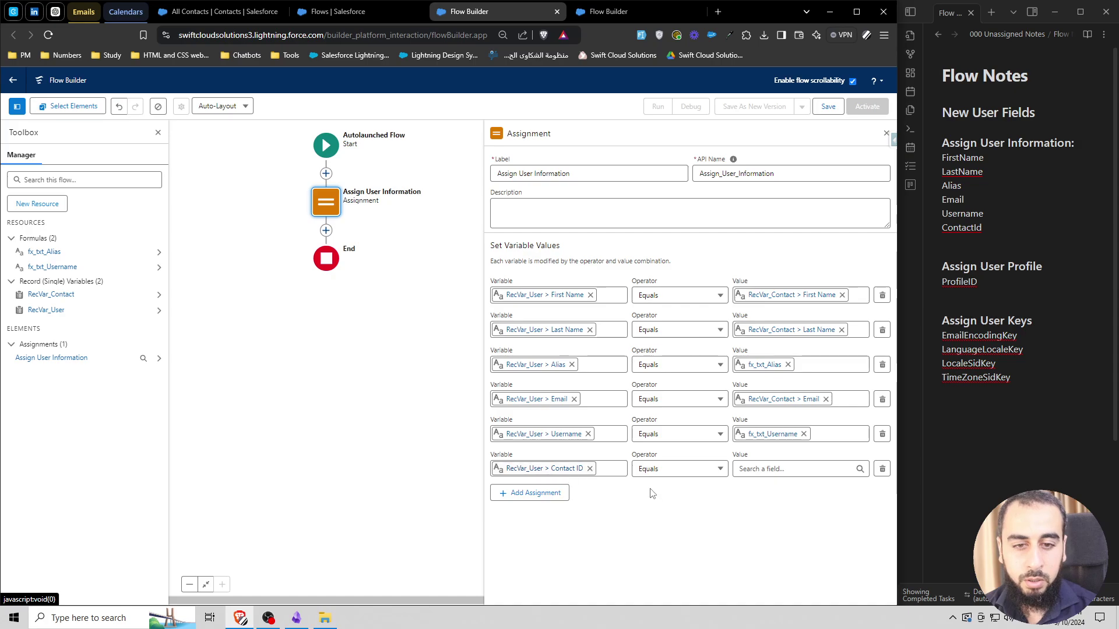
Step: Set the value of the user Contact ID assignment to the Contact ID field of RecVar_Contact
{"action": "left_click", "coordinate": [767, 469]}
{"action": "type", "text": "rec"}
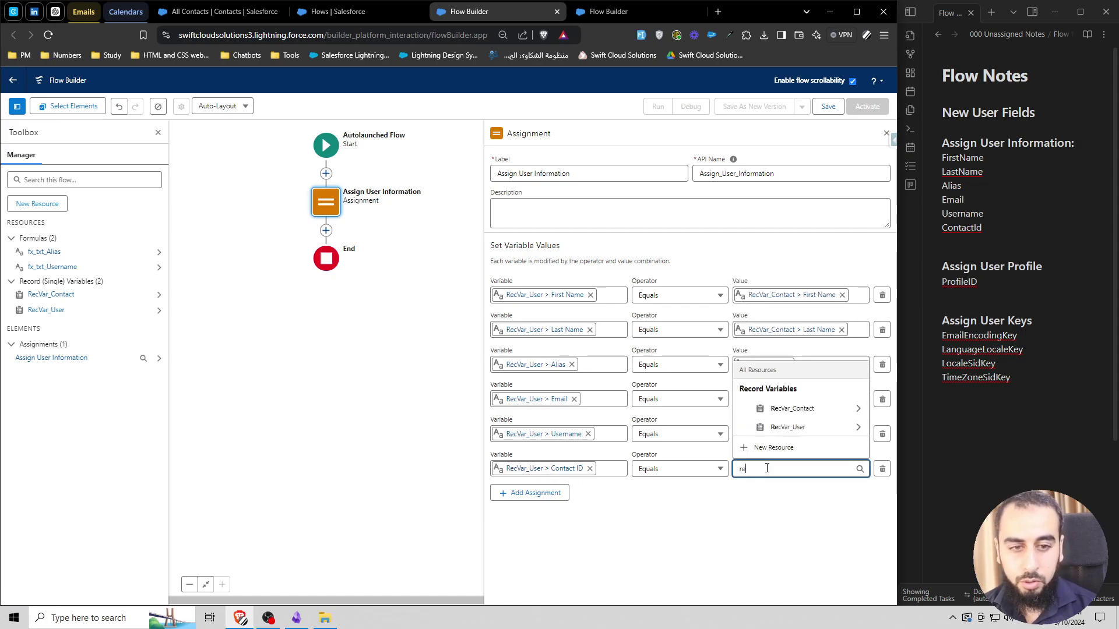
{"action": "left_click", "coordinate": [844, 405]}
{"action": "type", "text": "contactid"}
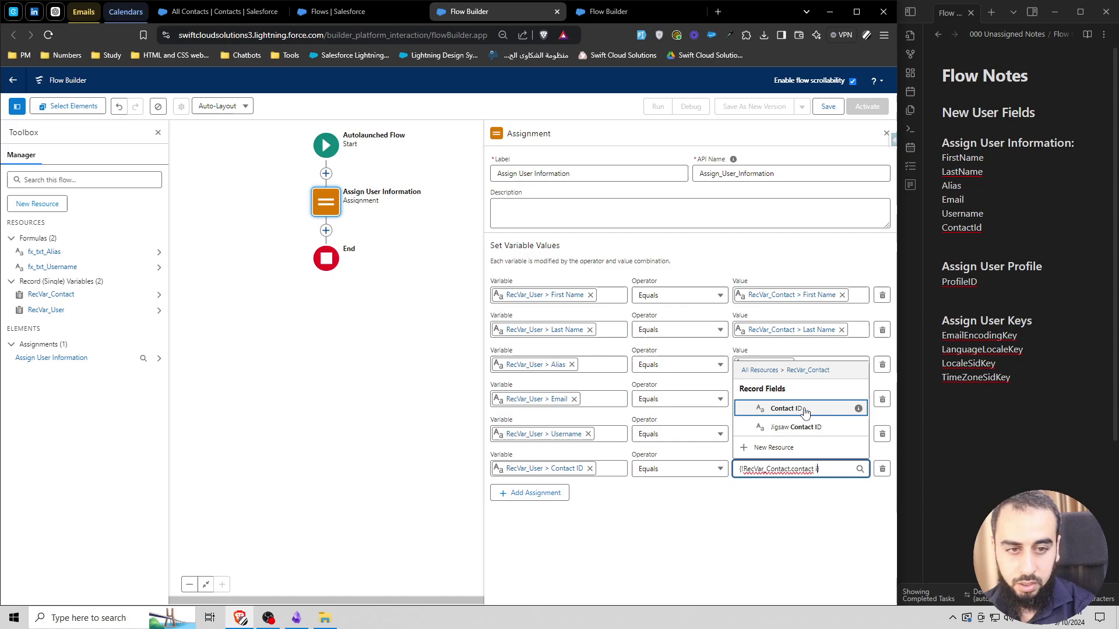
{"action": "left_click", "coordinate": [805, 410]}
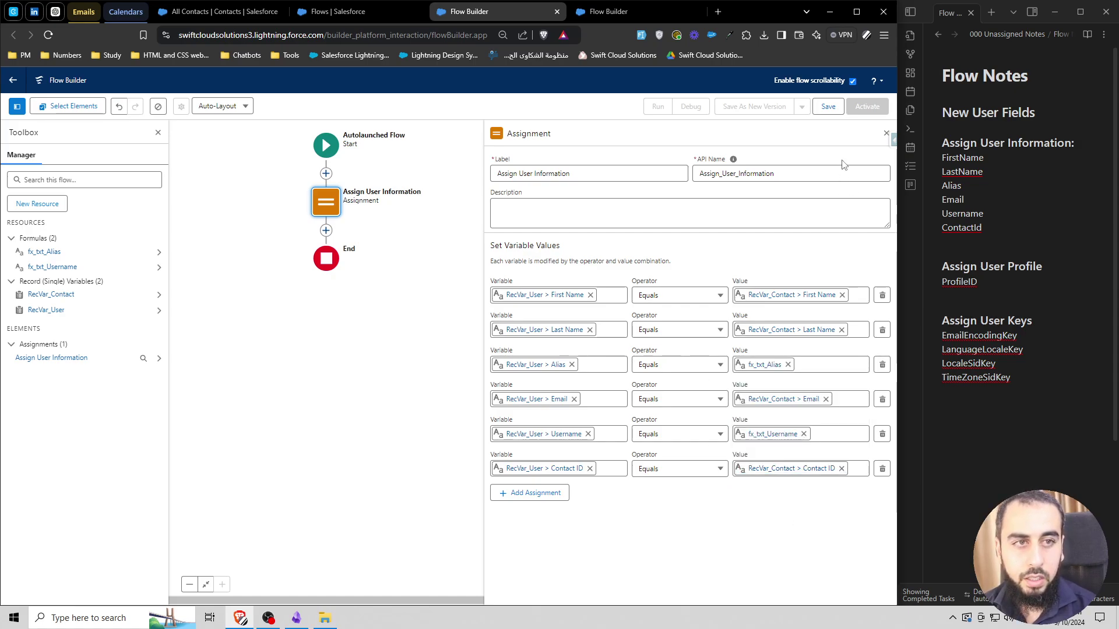
Step: Save the autolaunched flow with the label Subflow - Assign User and API name Subflow_Assign_User
{"action": "left_click", "coordinate": [827, 106]}
{"action": "type", "text": "Subflow - Assign User"}
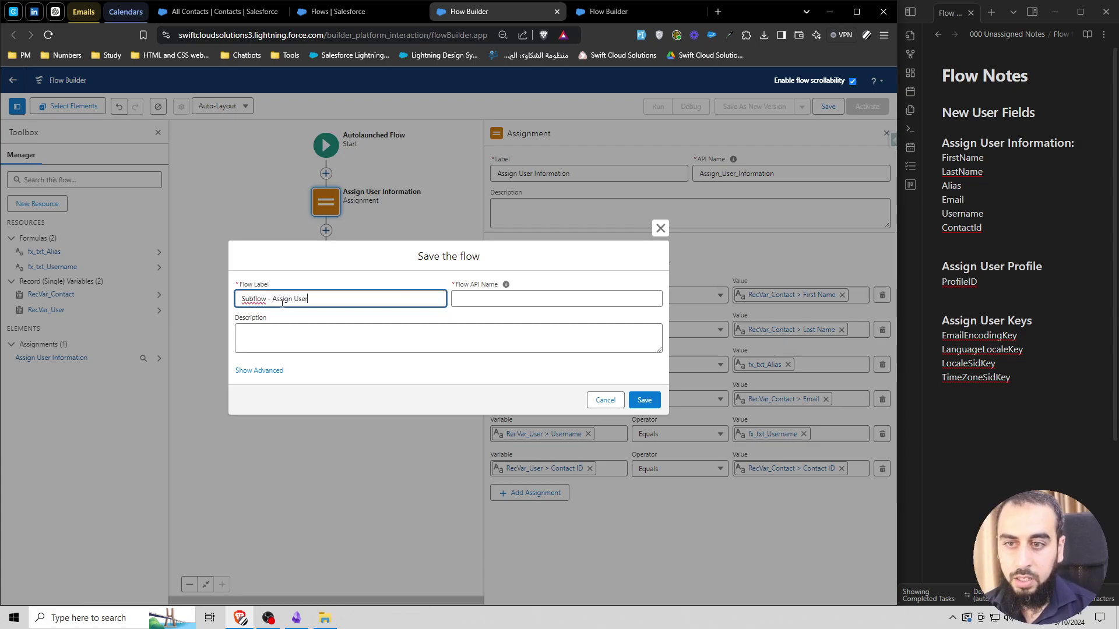
{"action": "left_click", "coordinate": [308, 284]}
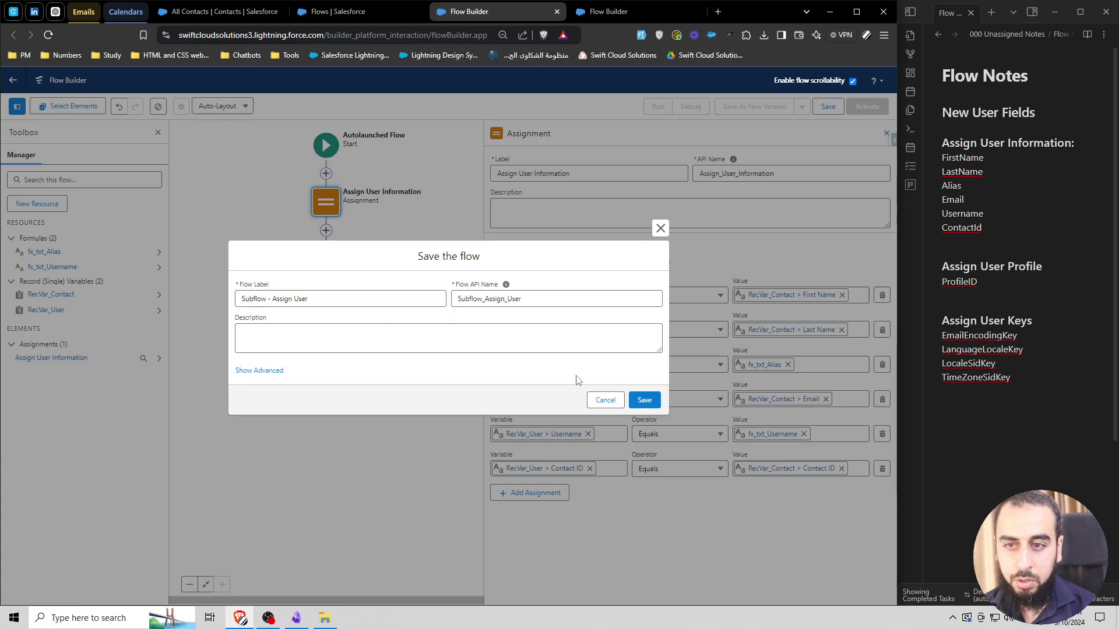
{"action": "left_click", "coordinate": [644, 399]}
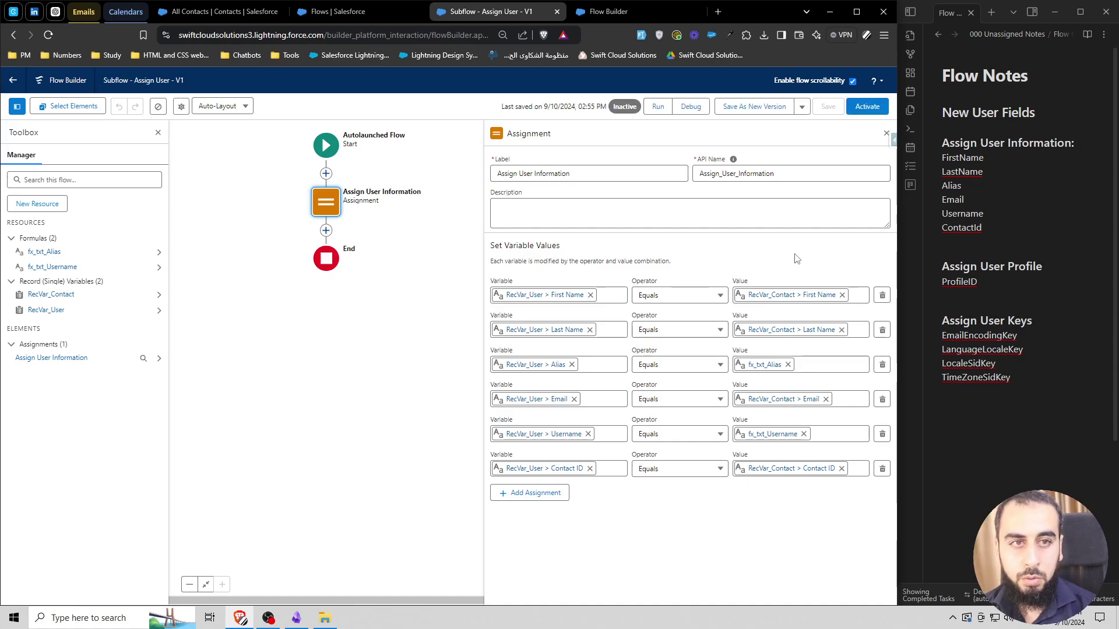
Step: Add an Assignment element labelled Assign Profile after the Assign User Information element
{"action": "double_click", "coordinate": [961, 283]}
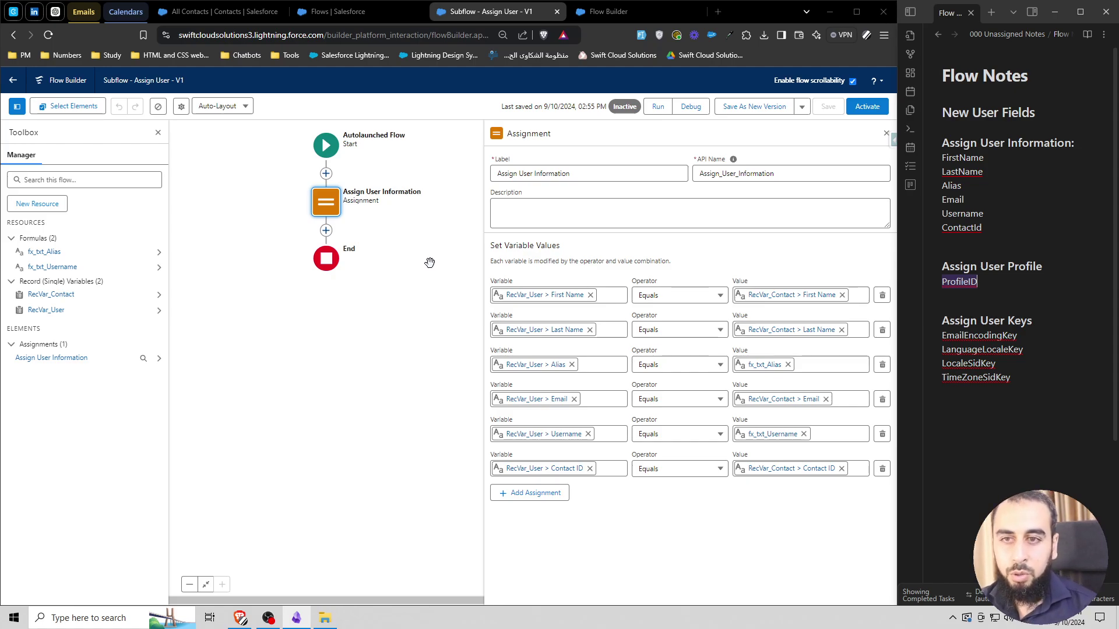
{"action": "left_click", "coordinate": [326, 230]}
{"action": "type", "text": "as"}
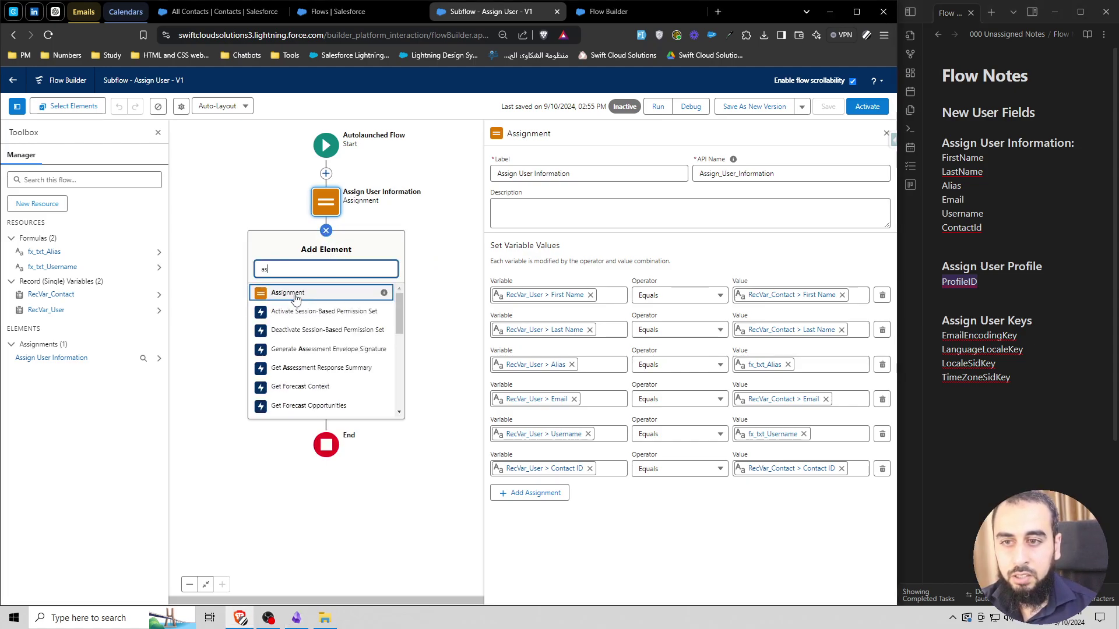
{"action": "left_click", "coordinate": [296, 296]}
{"action": "type", "text": "Ass"}
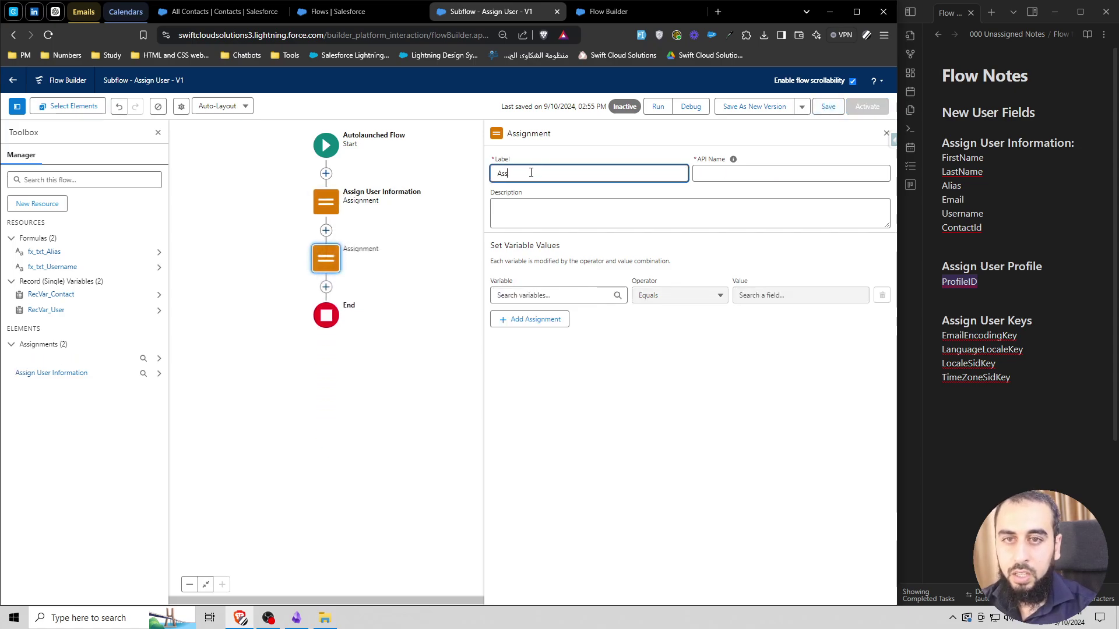
{"action": "type", "text": "ign Profile"}
{"action": "key", "text": "Tab"}
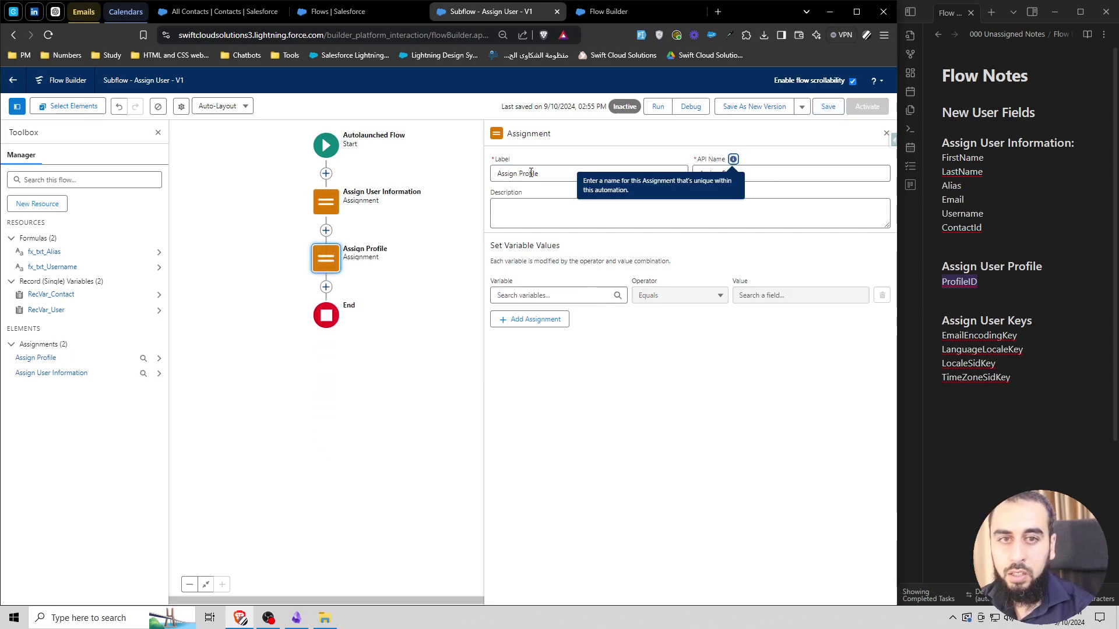
Step: Set the variable of the Assign Profile assignment to the Profile ID field of RecVar_User
{"action": "left_click", "coordinate": [545, 295]}
{"action": "type", "text": "rec"}
{"action": "left_click", "coordinate": [561, 370]}
{"action": "type", "text": "Profile"}
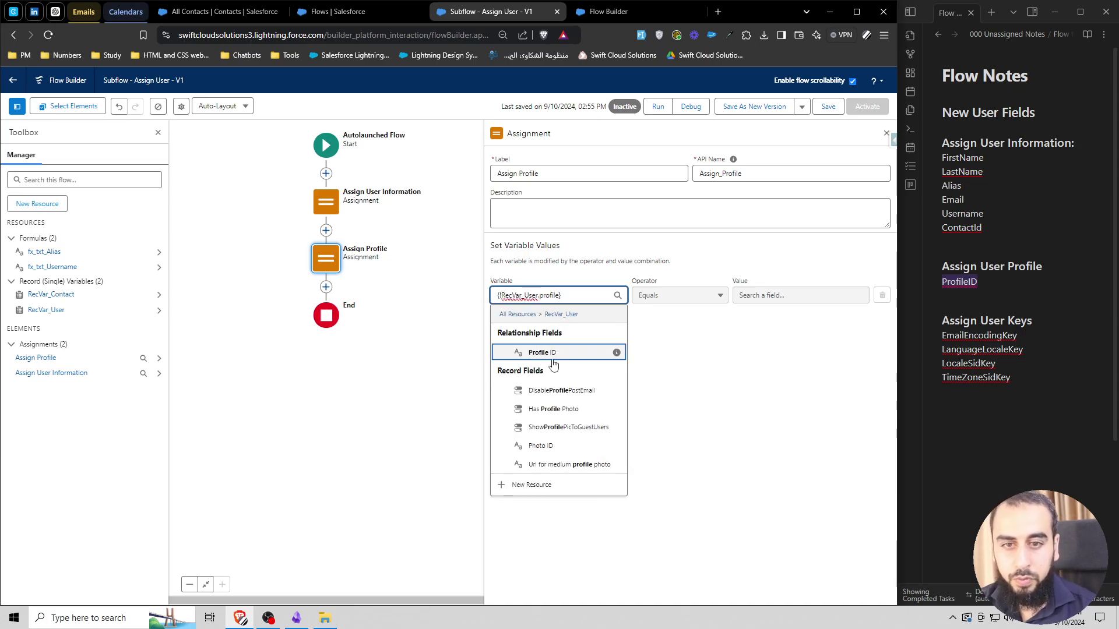
{"action": "left_click", "coordinate": [548, 352]}
{"action": "left_click", "coordinate": [748, 296]}
{"action": "type", "text": "sdfsad654987"}
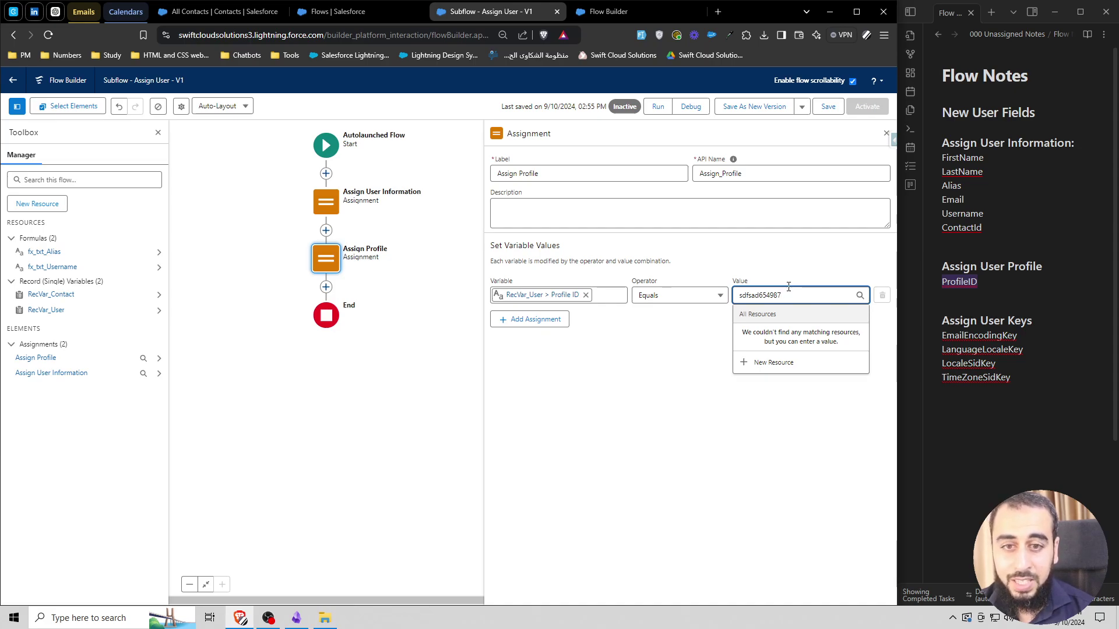
{"action": "key", "text": "BackSpace"}
{"action": "key", "text": "BackSpace"}
{"action": "key", "text": "BackSpace"}
{"action": "key", "text": "BackSpace"}
{"action": "key", "text": "BackSpace"}
{"action": "key", "text": "BackSpace"}
{"action": "key", "text": "BackSpace"}
{"action": "key", "text": "BackSpace"}
{"action": "key", "text": "BackSpace"}
{"action": "key", "text": "BackSpace"}
{"action": "key", "text": "BackSpace"}
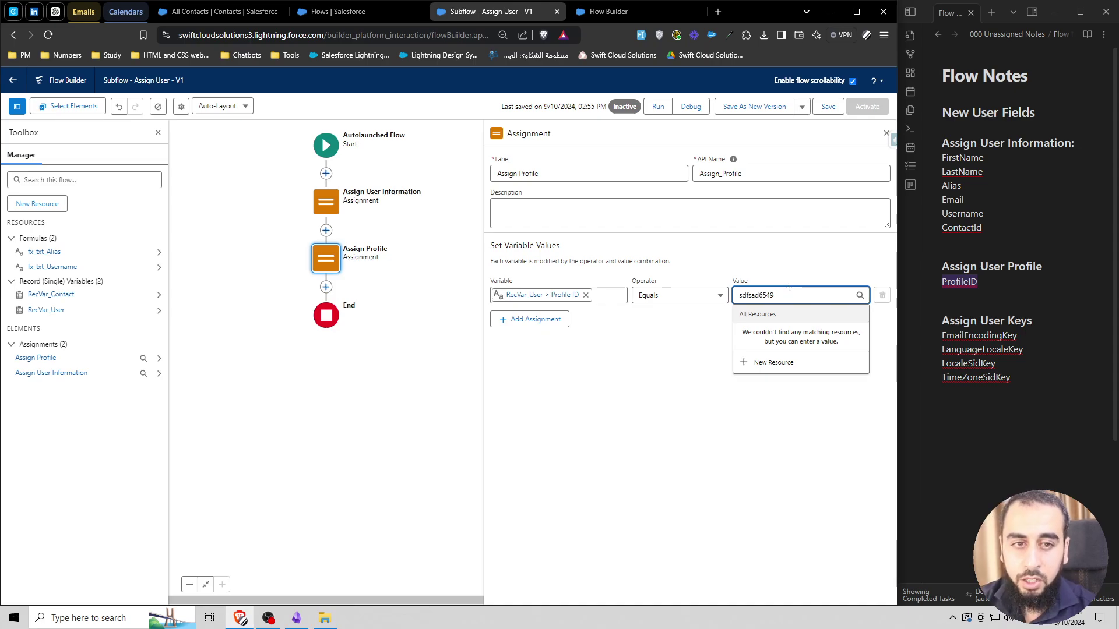
{"action": "left_click", "coordinate": [781, 276]}
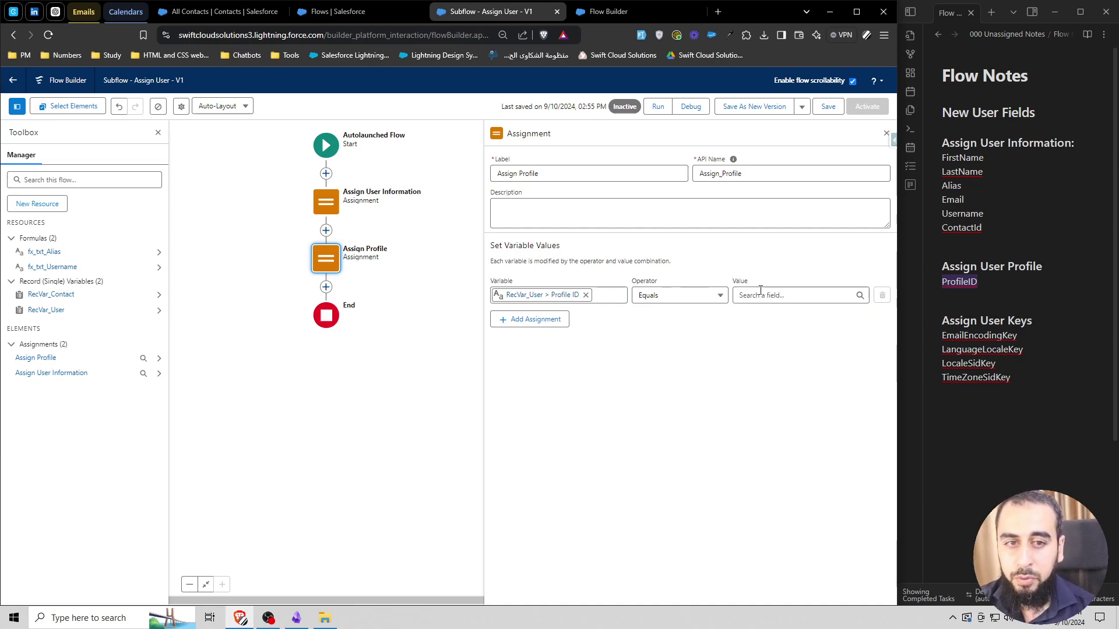
Step: Add a Get Records element labelled Get Profile for the Profile object between Assign User Information and Assign Profile
{"action": "left_click", "coordinate": [326, 231]}
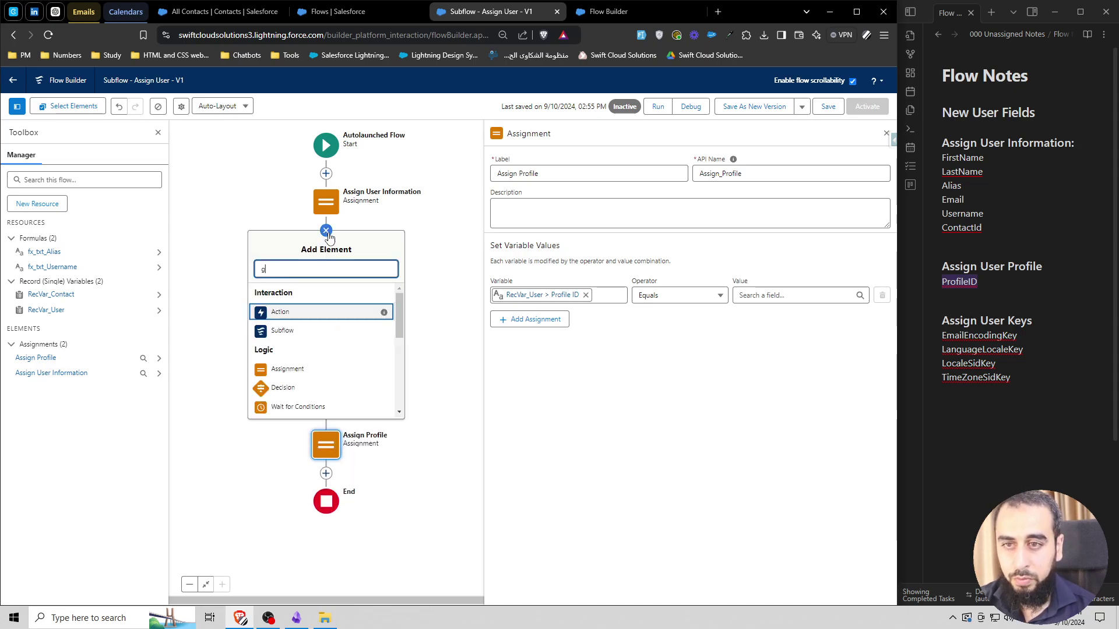
{"action": "type", "text": "get"}
{"action": "left_click", "coordinate": [293, 293]}
{"action": "type", "text": "Get Profile"}
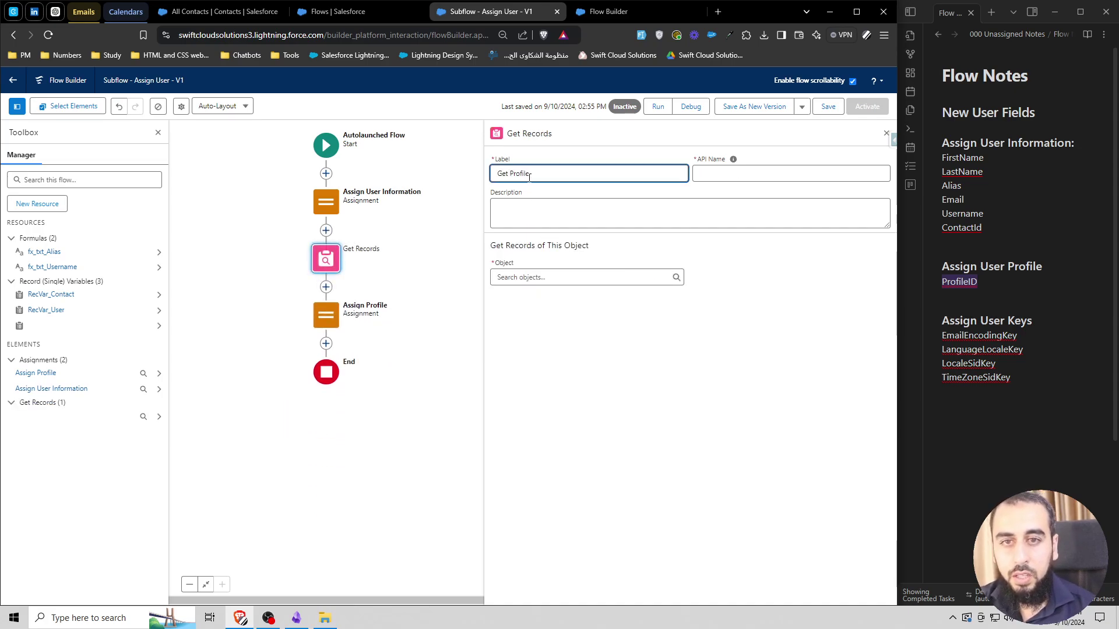
{"action": "left_click", "coordinate": [621, 277]}
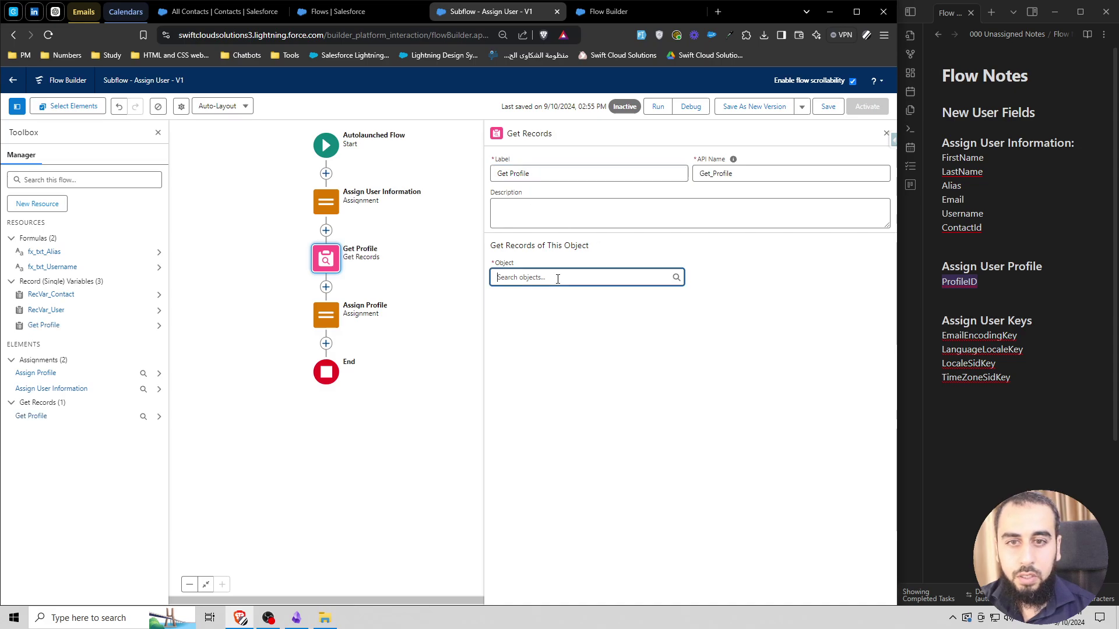
{"action": "type", "text": "profile"}
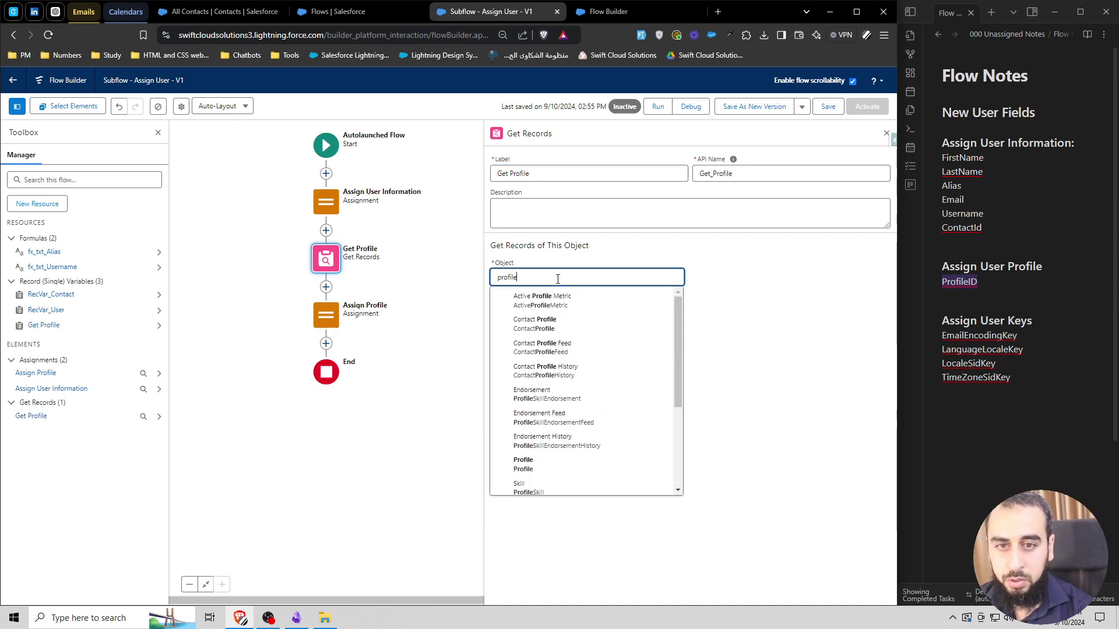
{"action": "left_click", "coordinate": [541, 466]}
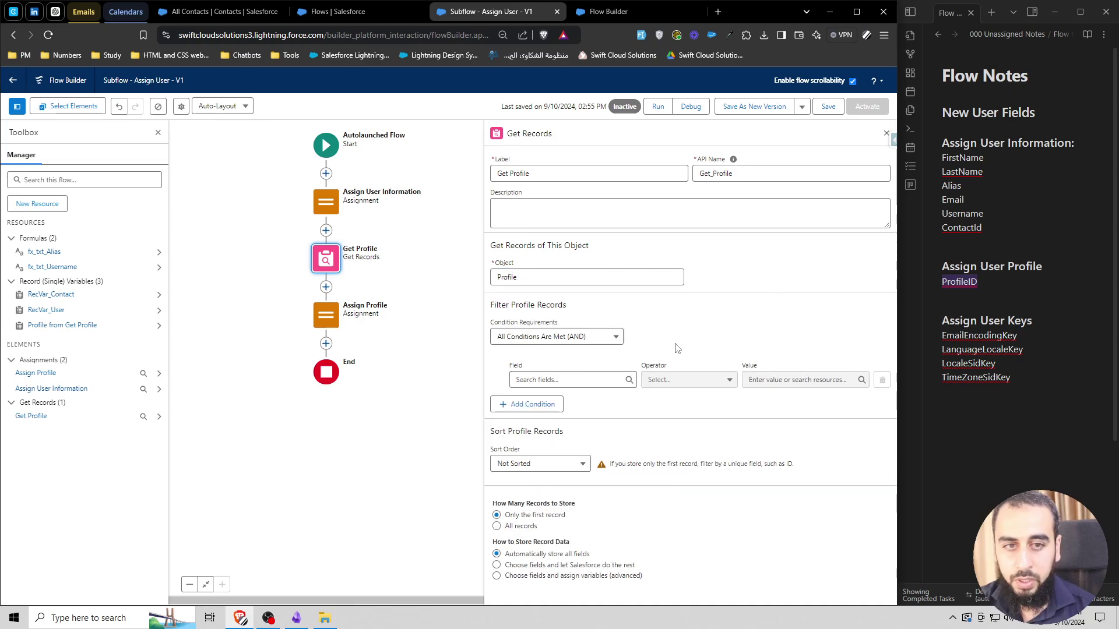
Step: Filter the Get Profile records on the Name field with the Equals operator
{"action": "left_click", "coordinate": [566, 380]}
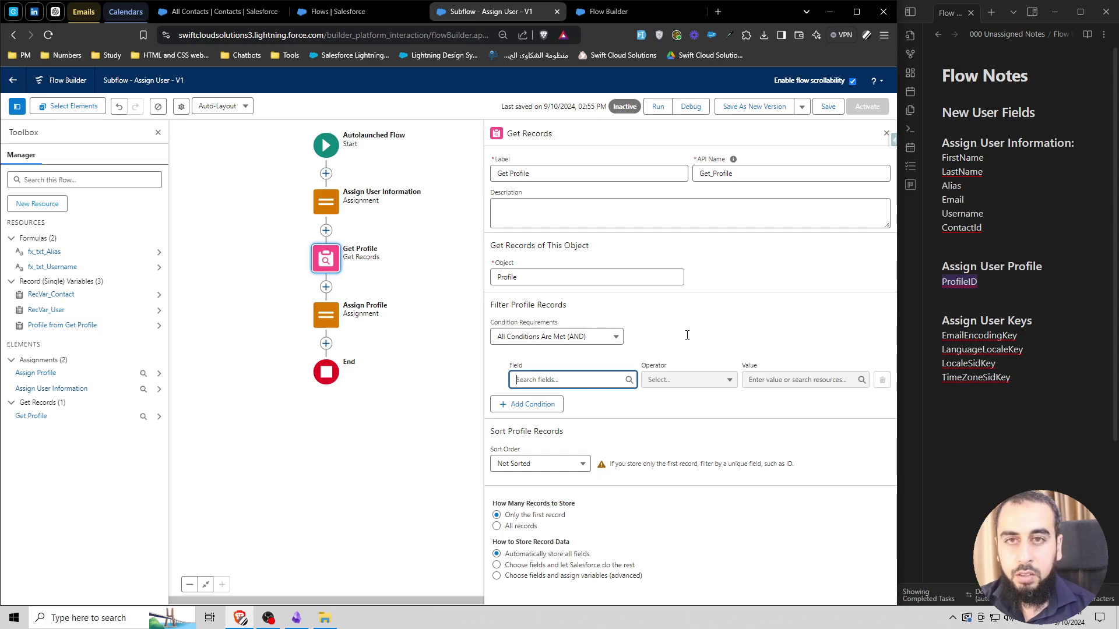
{"action": "type", "text": "Name"}
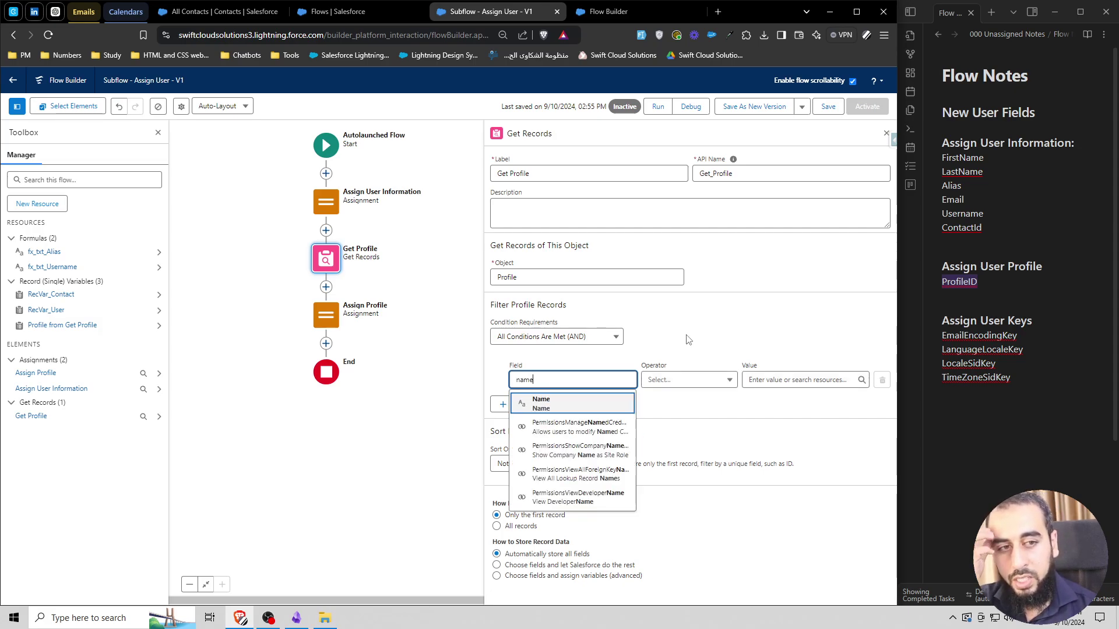
{"action": "left_click", "coordinate": [562, 405]}
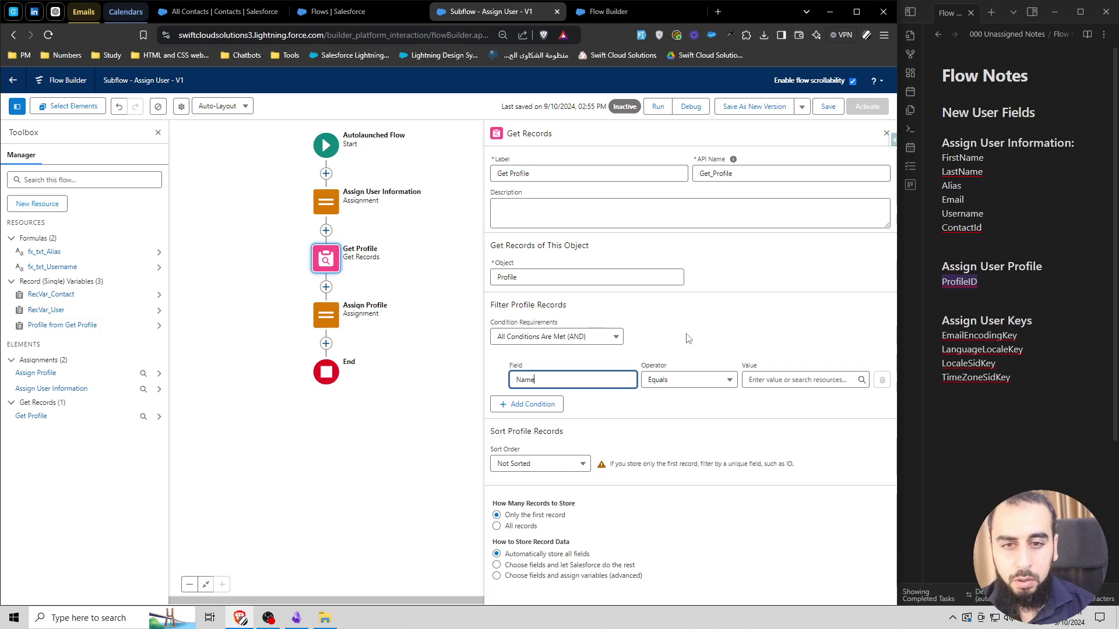
{"action": "left_click", "coordinate": [687, 334]}
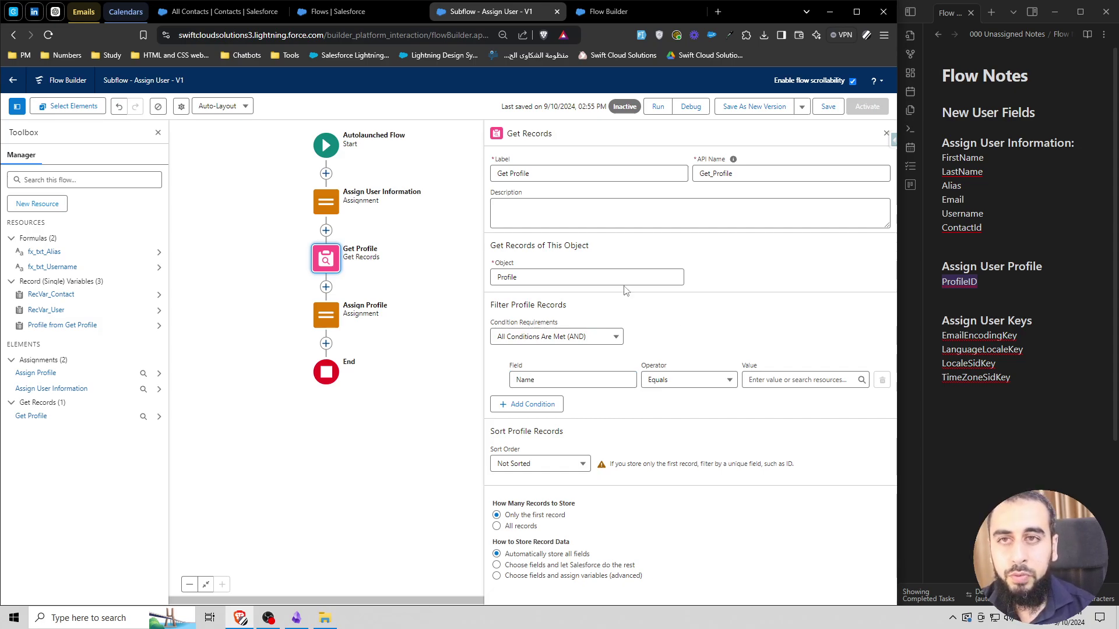
Step: Switch to Salesforce Setup and open the Profiles page
{"action": "left_click", "coordinate": [338, 13]}
{"action": "left_click", "coordinate": [223, 13]}
{"action": "left_click", "coordinate": [337, 11]}
{"action": "left_click", "coordinate": [69, 135]}
{"action": "type", "text": "profile"}
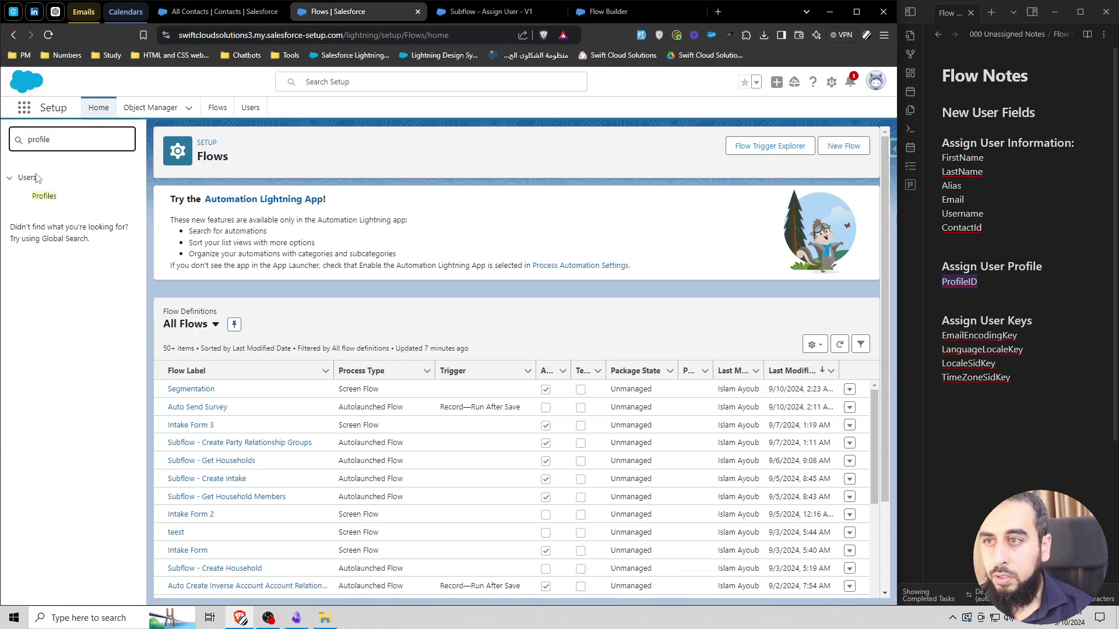
{"action": "left_click", "coordinate": [43, 196]}
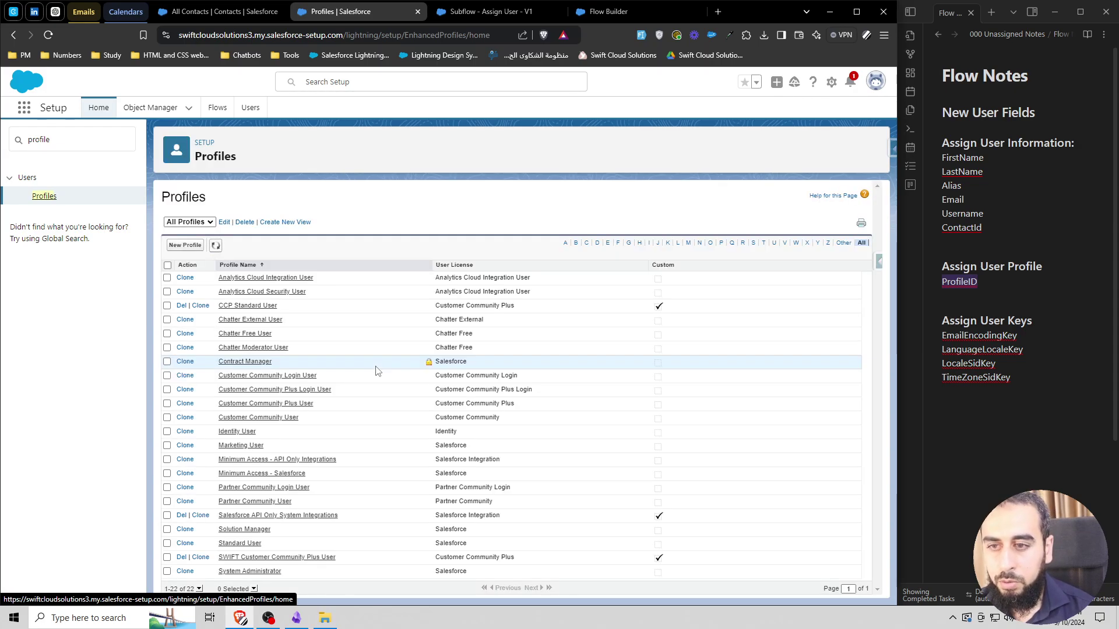
Step: Search the profile list for swift and examine the Customer Community User and Customer Community Login User profiles
{"action": "key", "text": "ctrl+f"}
{"action": "type", "text": "s"}
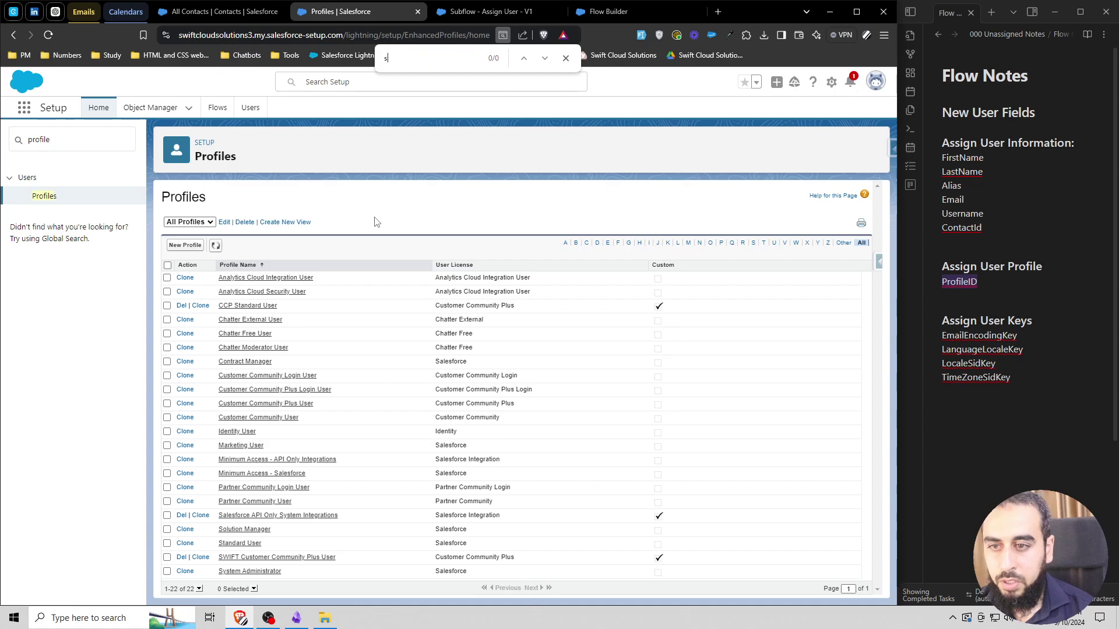
{"action": "type", "text": "wift"}
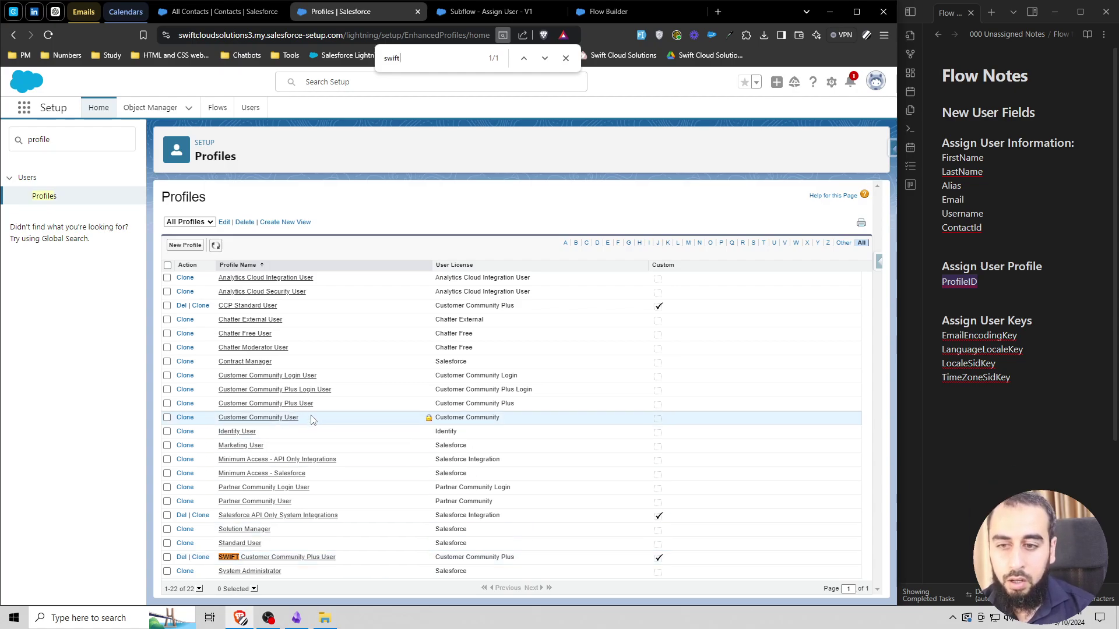
{"action": "left_click_drag", "start_coordinate": [303, 420], "coordinate": [216, 420]}
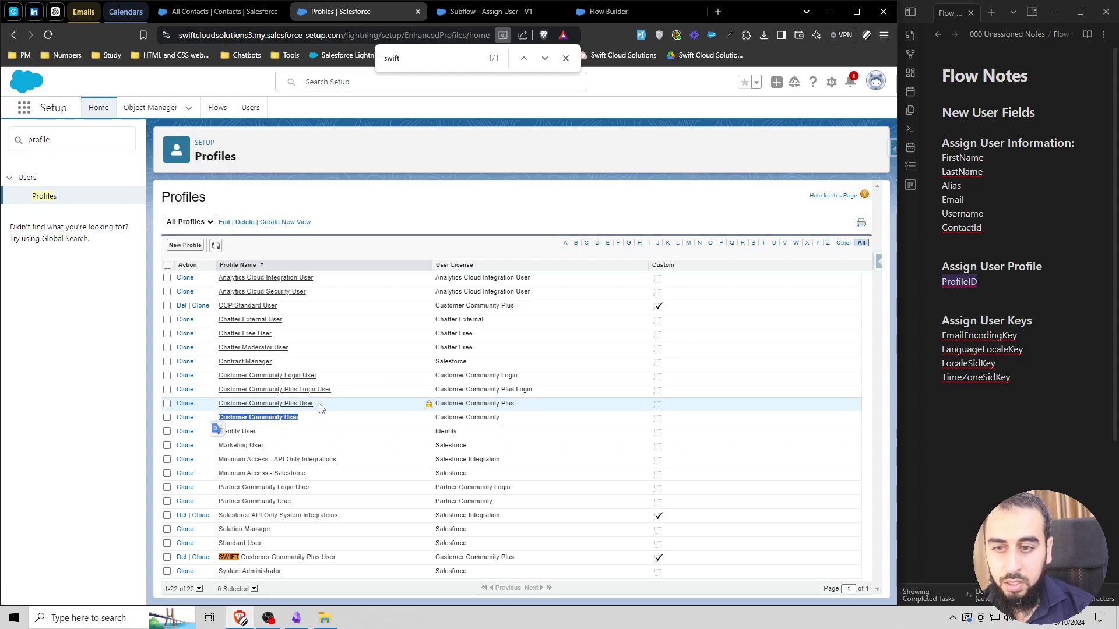
{"action": "left_click_drag", "start_coordinate": [326, 378], "coordinate": [226, 377]}
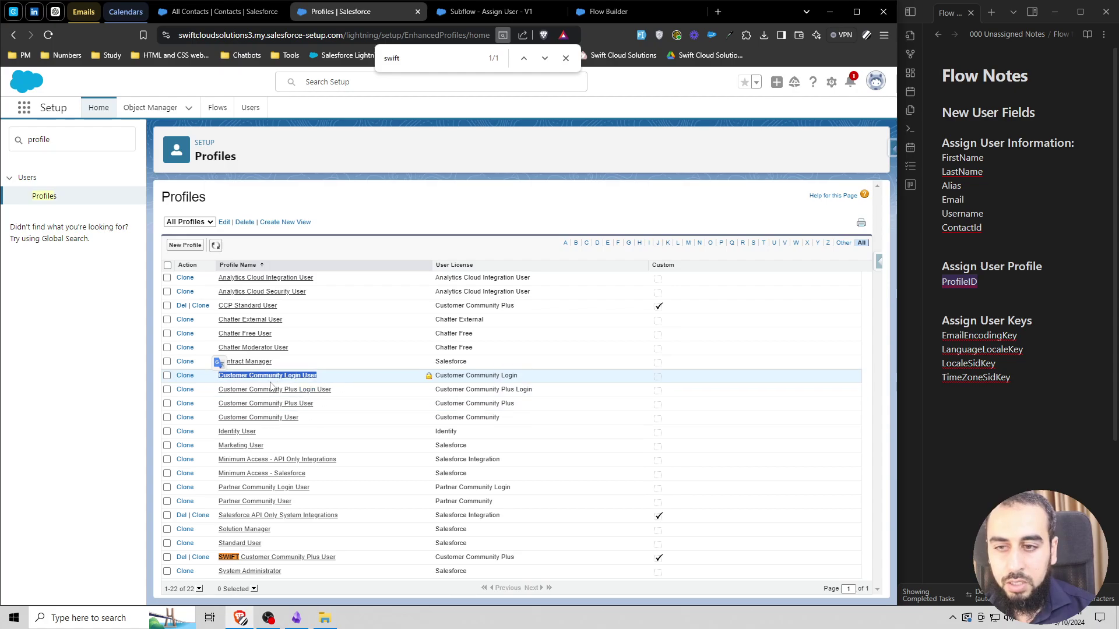
{"action": "left_click", "coordinate": [327, 379]}
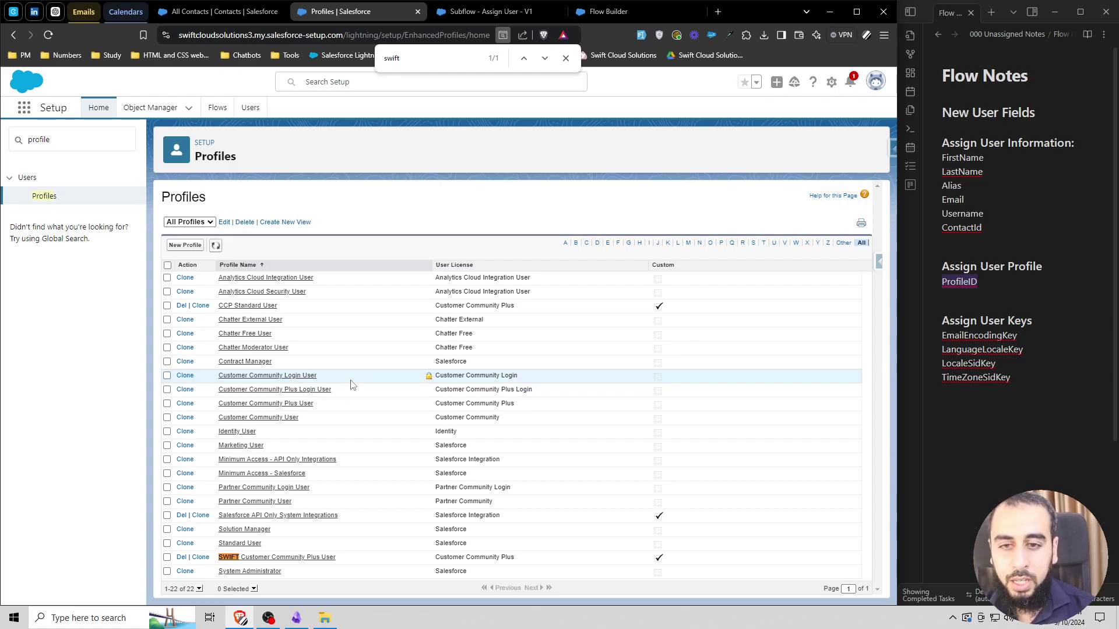
Step: Copy the profile name SWIFT Customer Community Plus User from the profile list
{"action": "left_click_drag", "start_coordinate": [348, 561], "coordinate": [241, 559]}
{"action": "key", "text": "ctrl+f"}
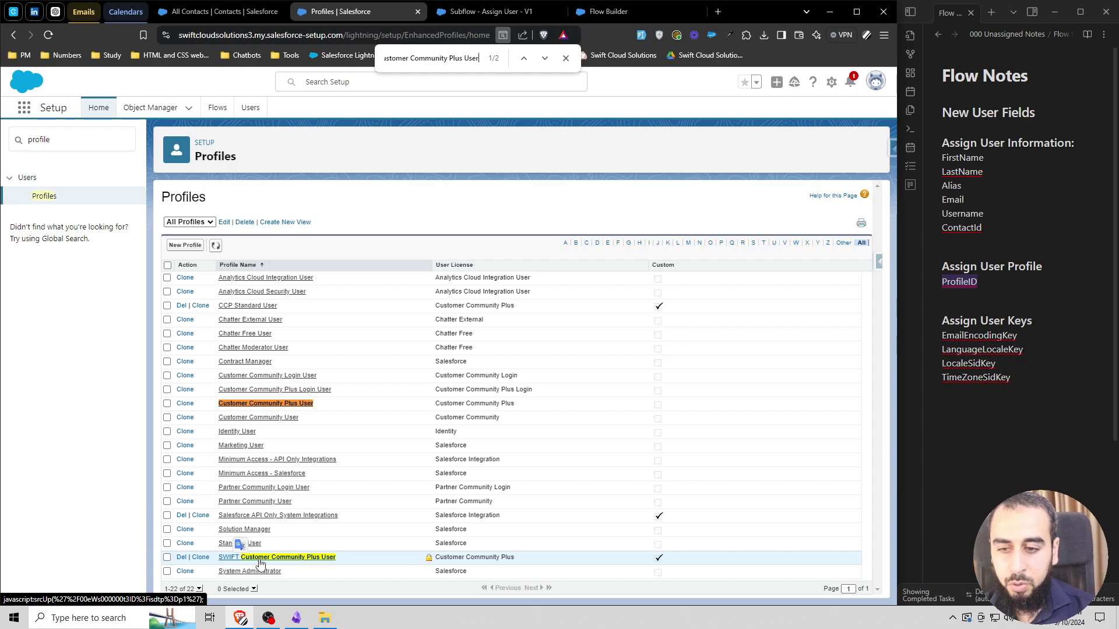
{"action": "left_click_drag", "start_coordinate": [338, 558], "coordinate": [220, 559]}
{"action": "key", "text": "ctrl+c"}
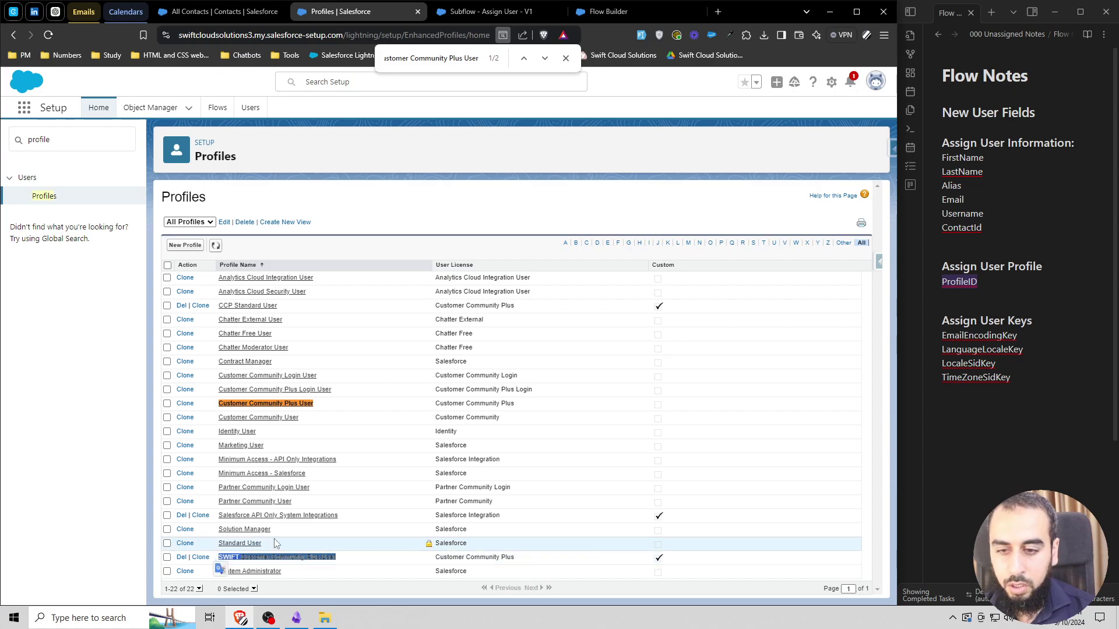
Step: Return to the subflow and set the Name condition's value to SWIFT Customer Community Plus User
{"action": "left_click", "coordinate": [603, 12]}
{"action": "left_click", "coordinate": [484, 12]}
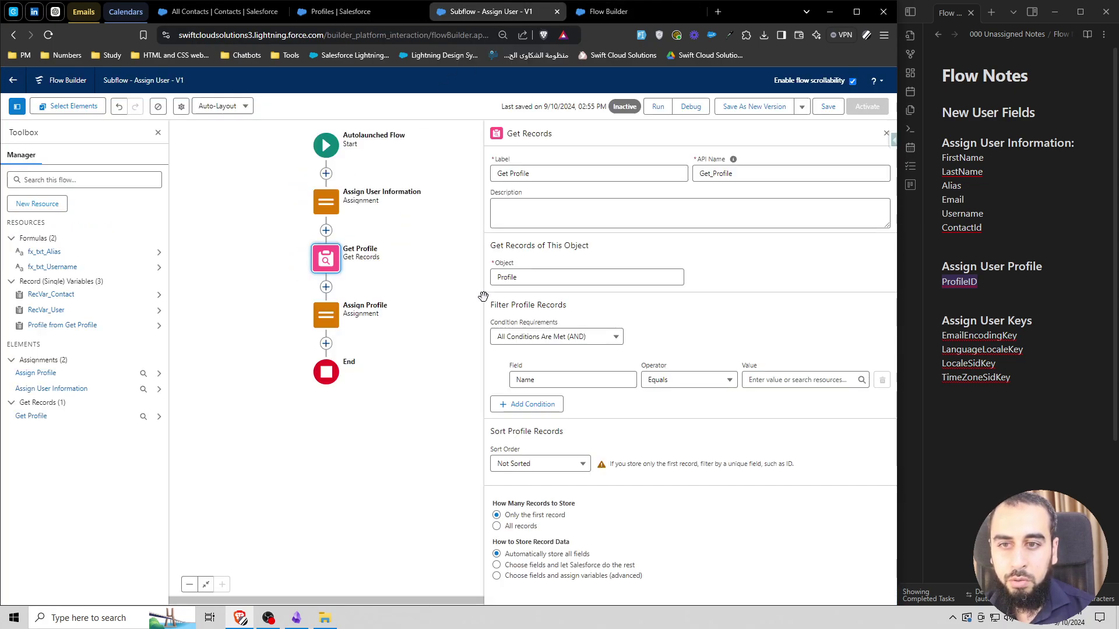
{"action": "left_click", "coordinate": [717, 379]}
{"action": "key", "text": "ctrl+v"}
{"action": "key", "text": "Home"}
{"action": "type", "text": "SWI"}
{"action": "left_click", "coordinate": [758, 328]}
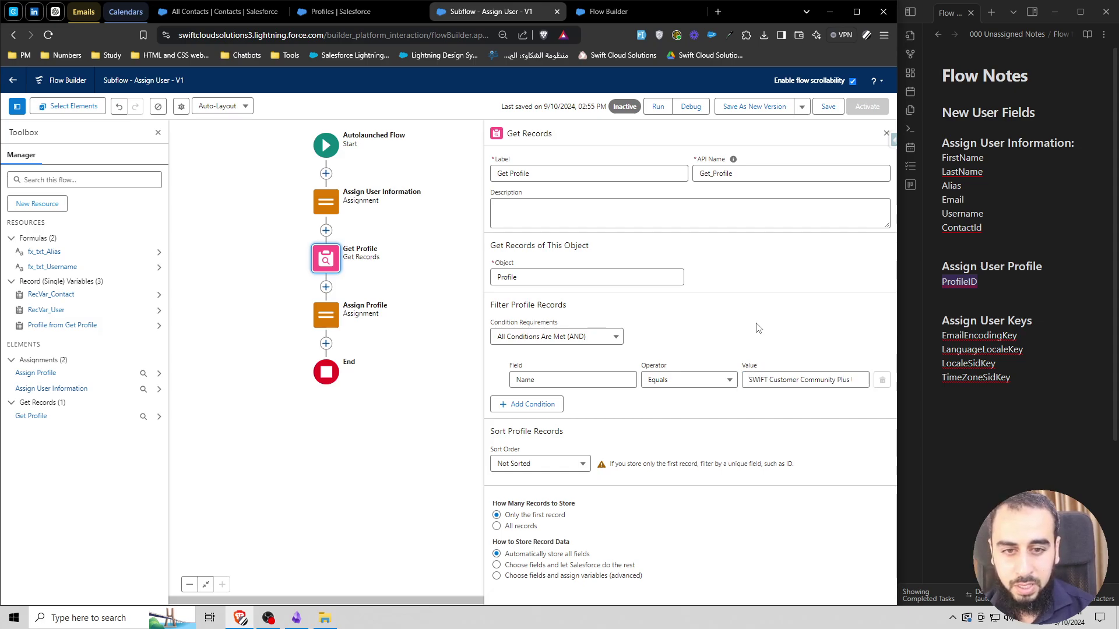
Step: Set Get Profile to store record data with Choose fields and let Salesforce do the rest, keeping only the Id field
{"action": "left_click", "coordinate": [519, 566]}
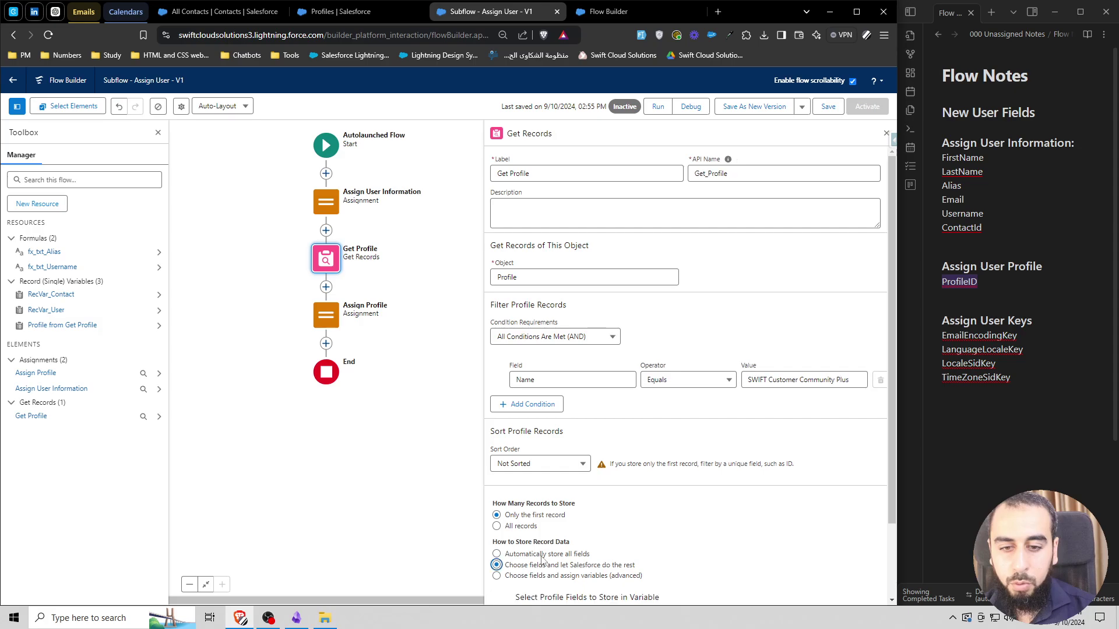
{"action": "scroll", "coordinate": [552, 556], "scroll_direction": "down", "scroll_amount": 2}
{"action": "left_click", "coordinate": [560, 535]}
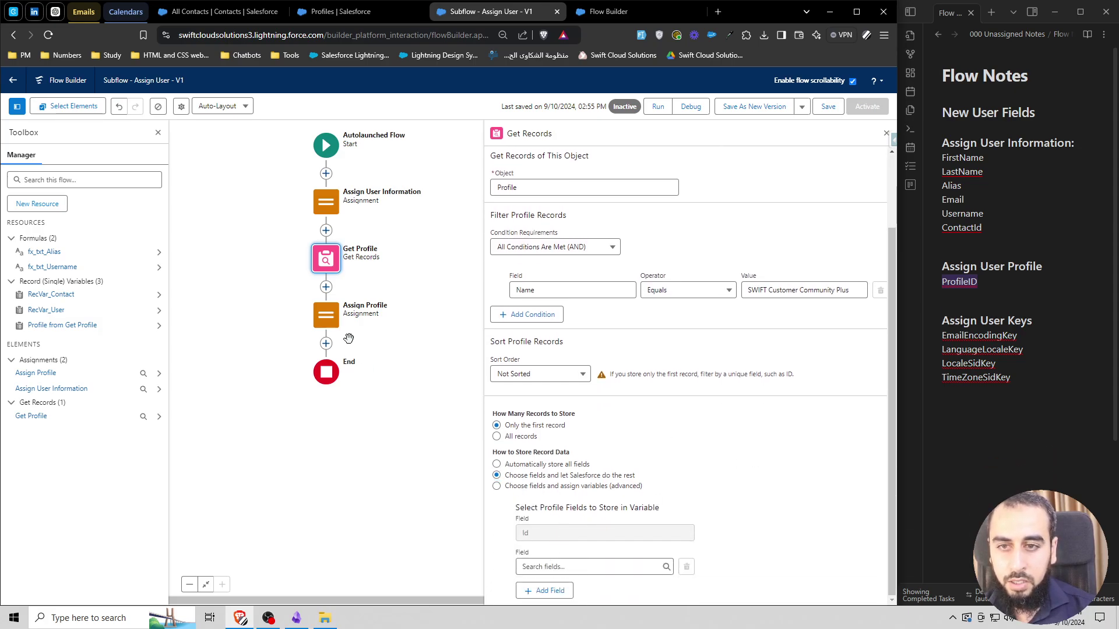
Step: Set the Assign Profile value to the Profile ID of Profile from Get Profile and save the flow
{"action": "left_click", "coordinate": [329, 321]}
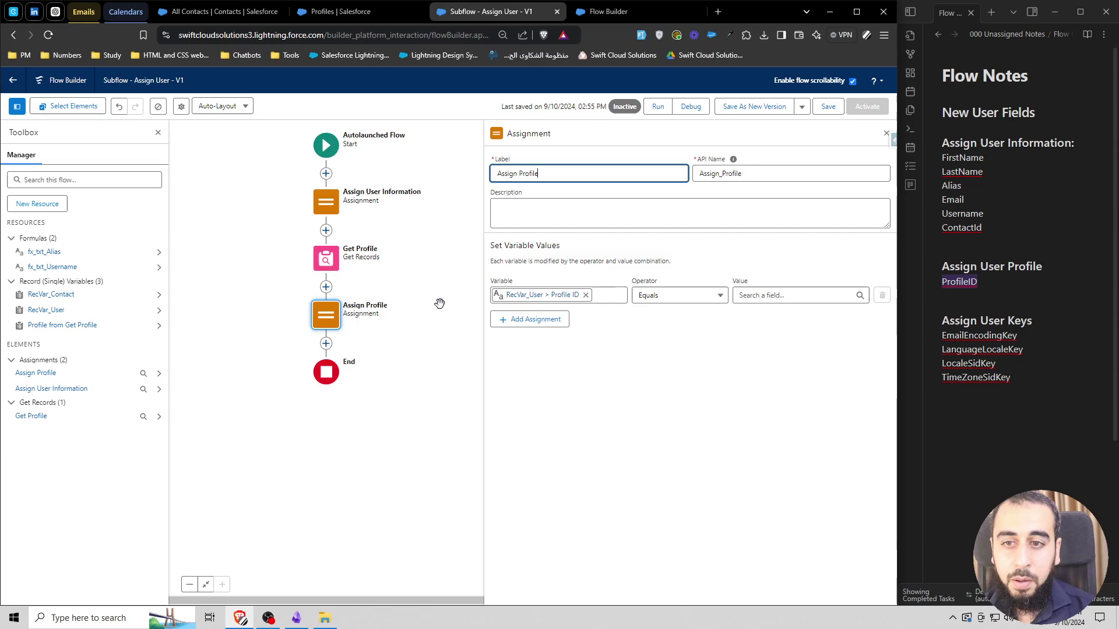
{"action": "left_click", "coordinate": [748, 296]}
{"action": "type", "text": "get"}
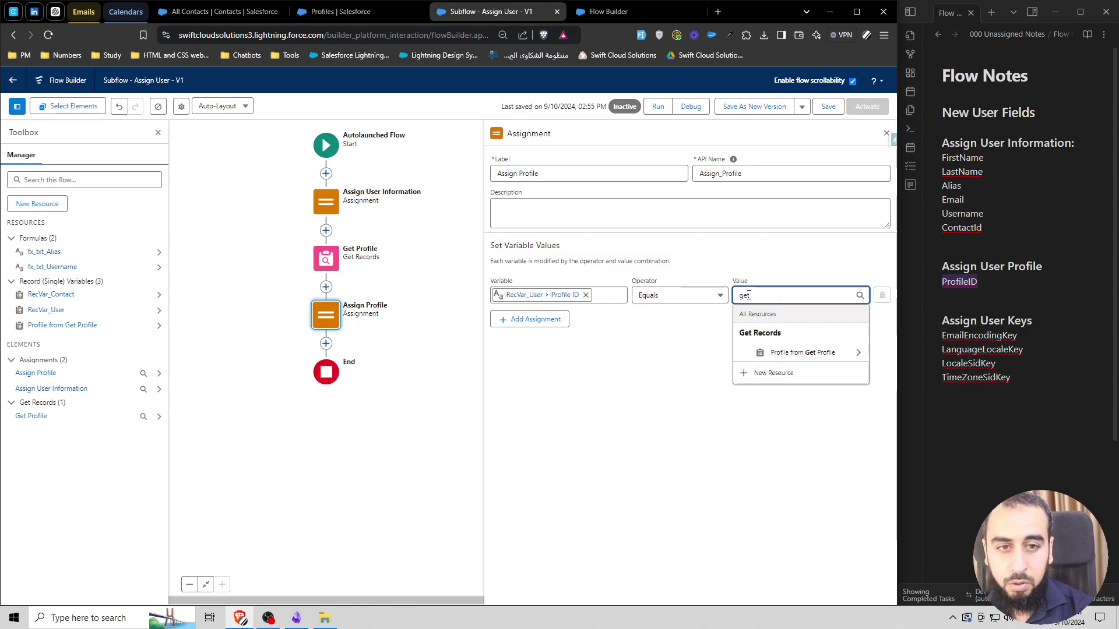
{"action": "left_click", "coordinate": [794, 352]}
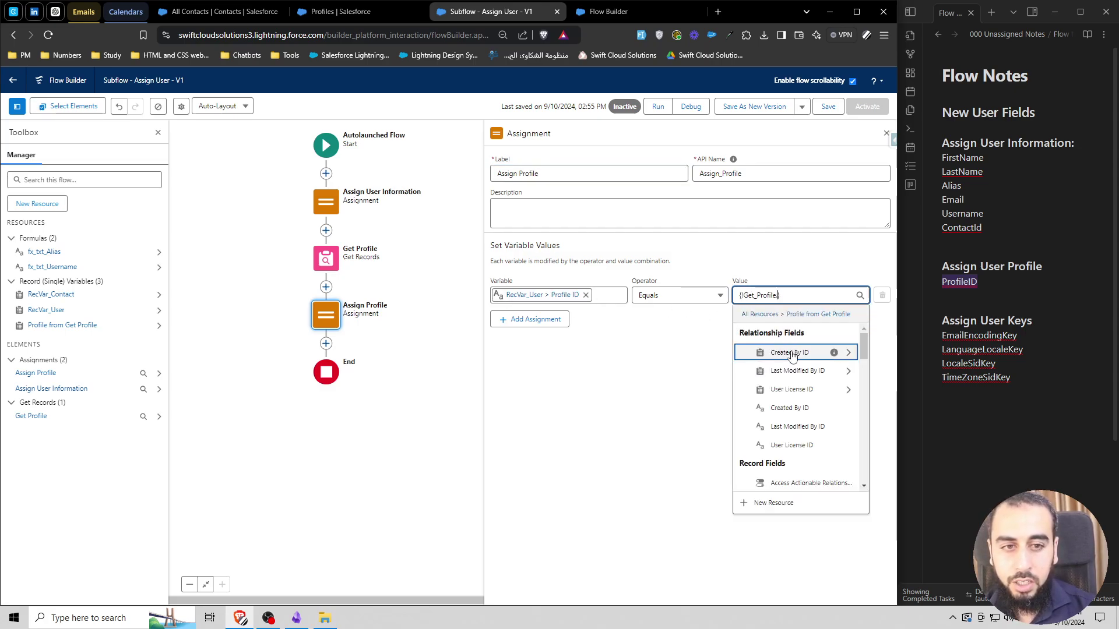
{"action": "type", "text": "profile id"}
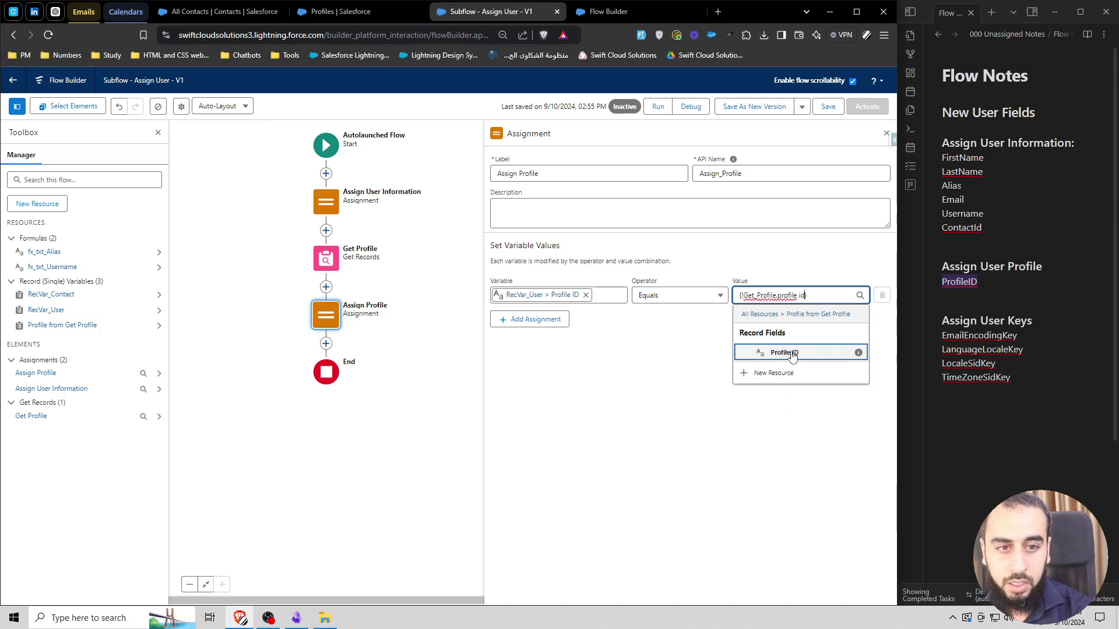
{"action": "left_click", "coordinate": [791, 354]}
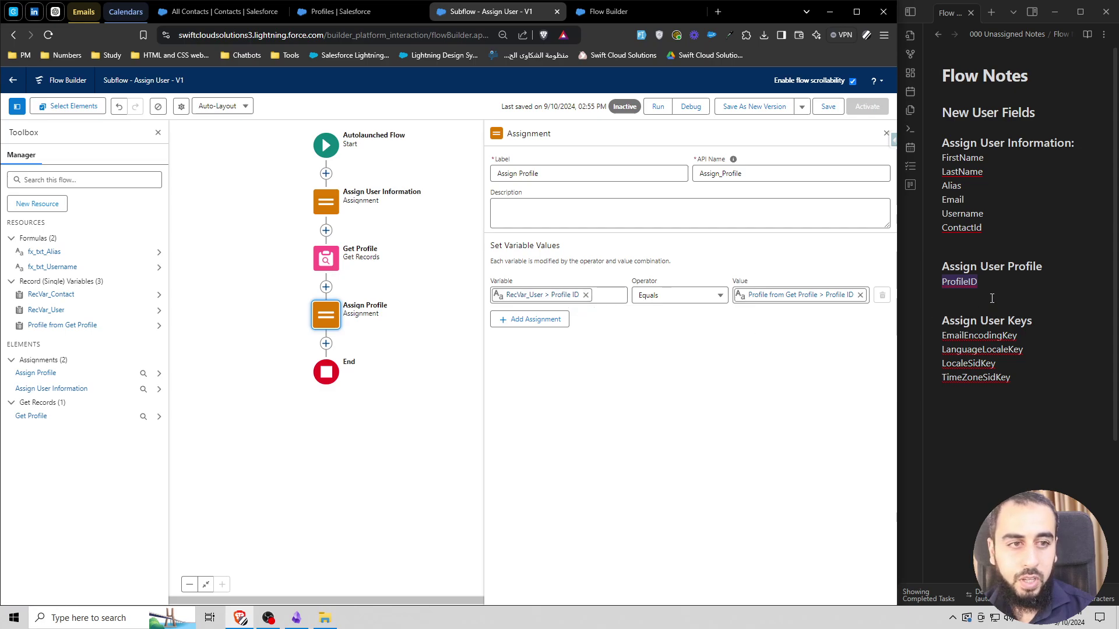
{"action": "left_click", "coordinate": [828, 107]}
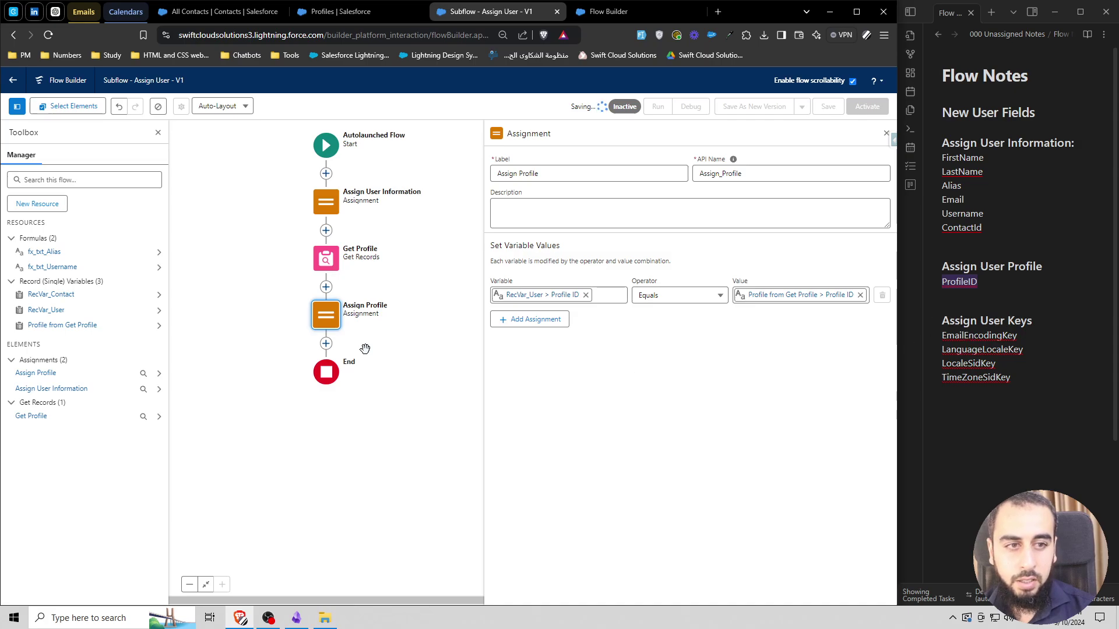
Step: Add an Assignment element labelled Assign User Keys after the Assign Profile element
{"action": "left_click", "coordinate": [326, 344]}
{"action": "type", "text": "Ass"}
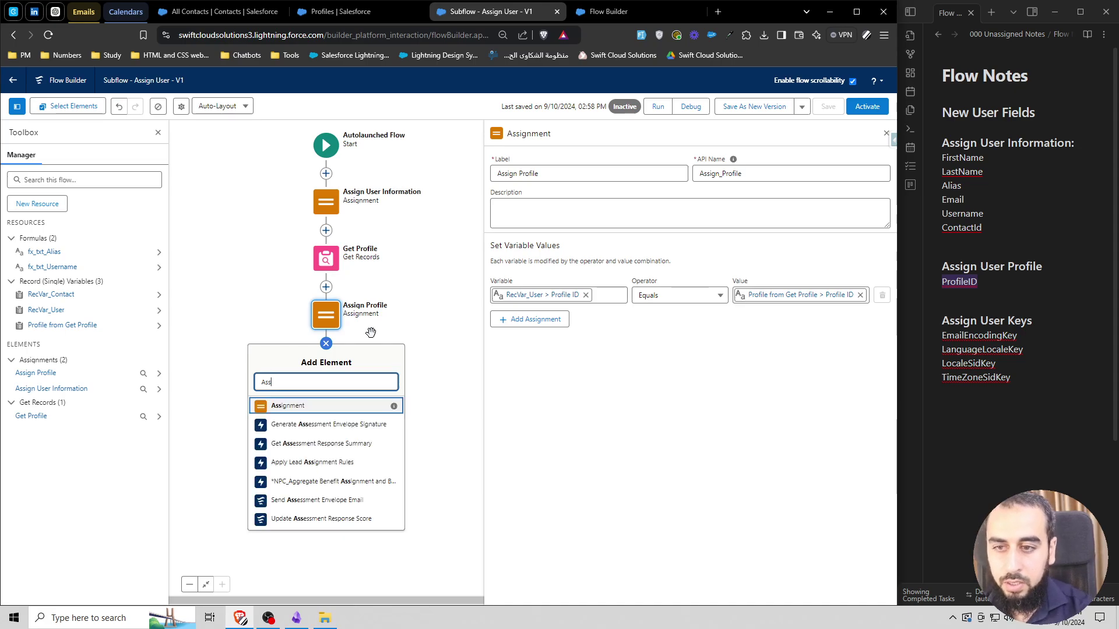
{"action": "left_click", "coordinate": [299, 403]}
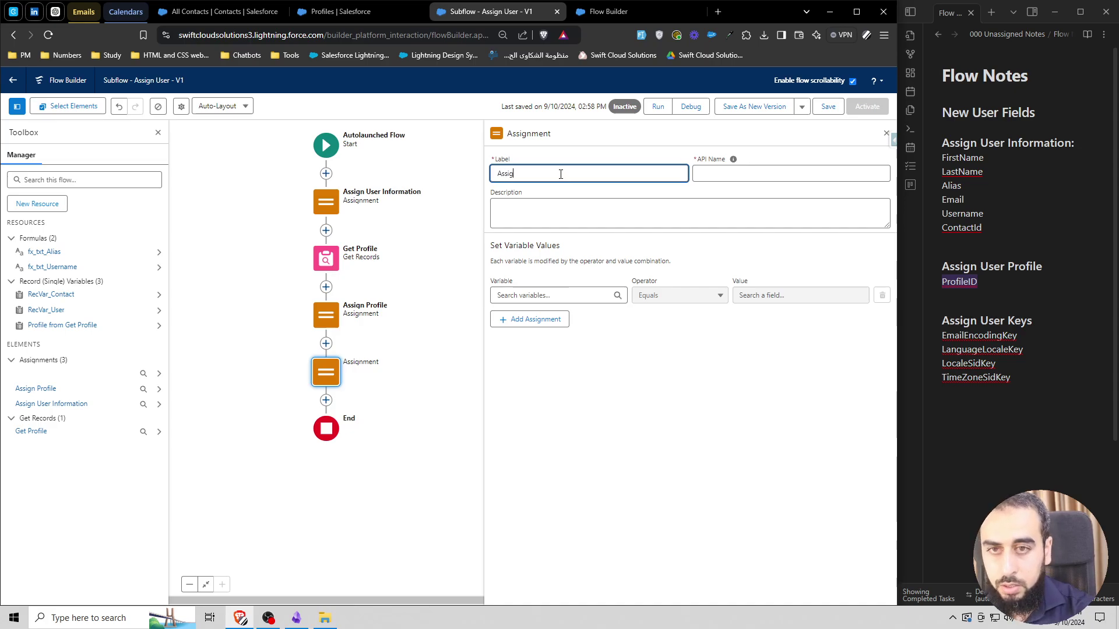
{"action": "type", "text": "Assign User Keys"}
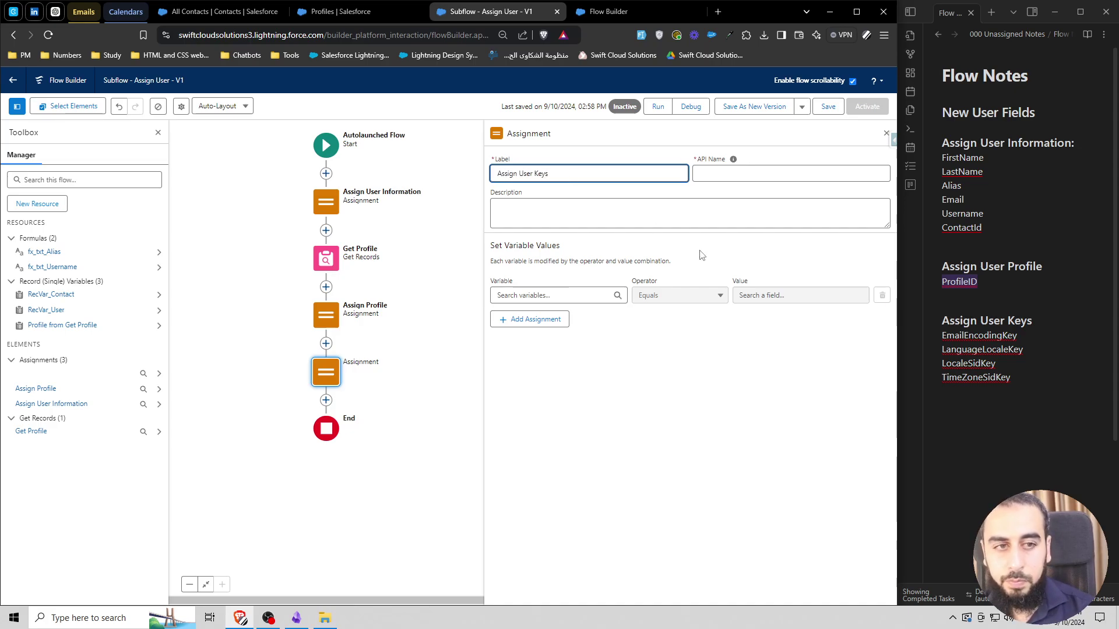
Step: Assign RecVar_User's EmailEncodingKey the Unicode (UTF-8) value in the Assign User Keys element
{"action": "left_click", "coordinate": [966, 340]}
{"action": "left_click", "coordinate": [573, 295]}
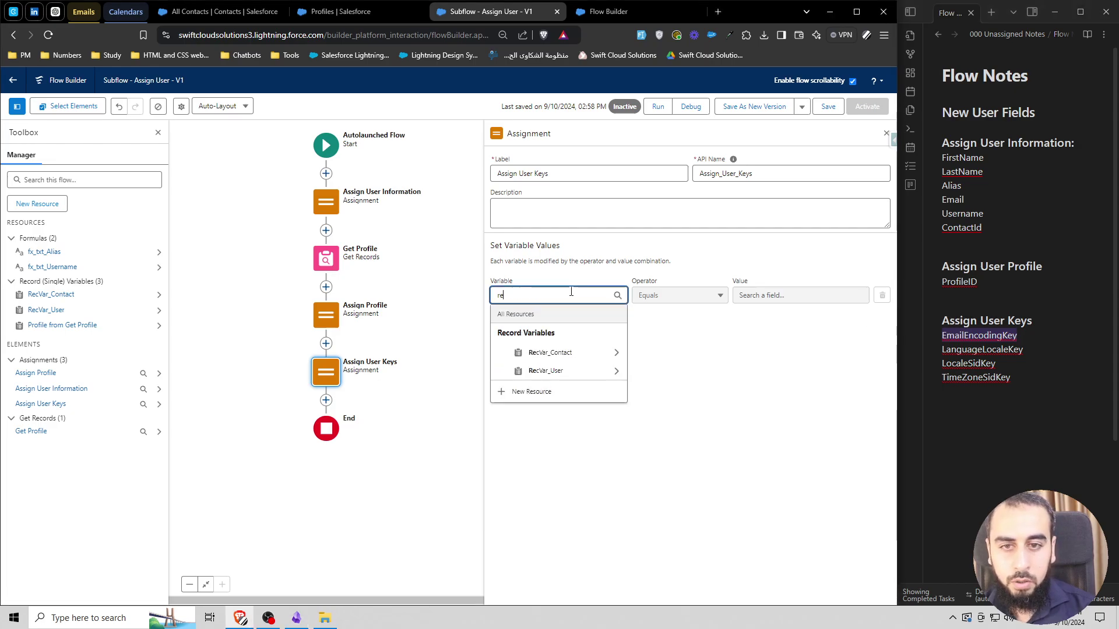
{"action": "left_click", "coordinate": [558, 371]}
{"action": "type", "text": "EmailEncodingKey"}
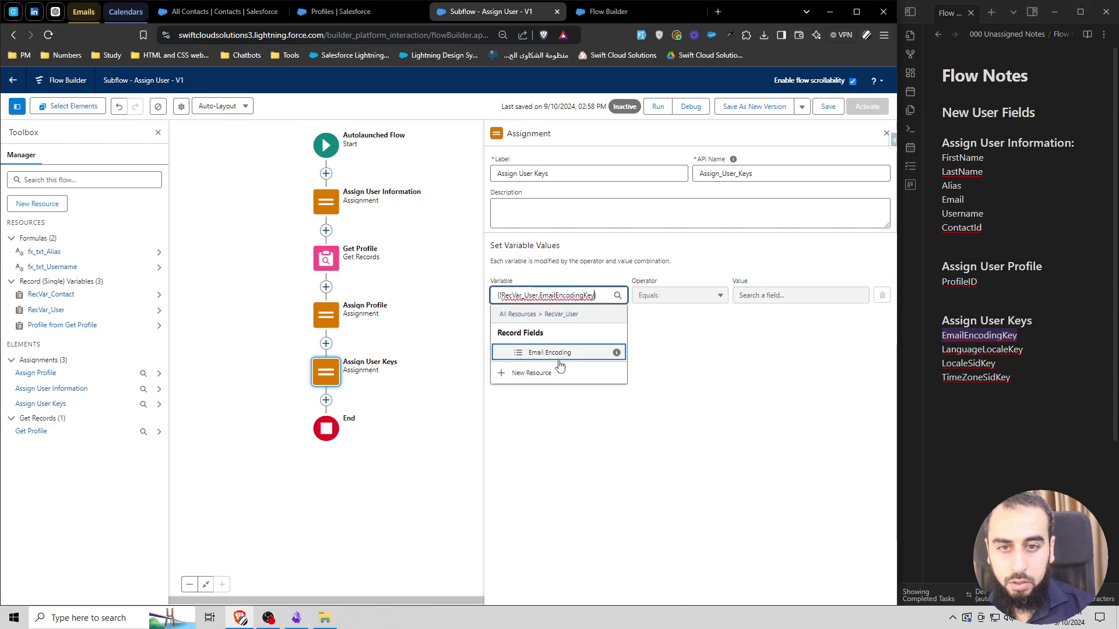
{"action": "left_click", "coordinate": [588, 352]}
{"action": "left_click", "coordinate": [765, 294]}
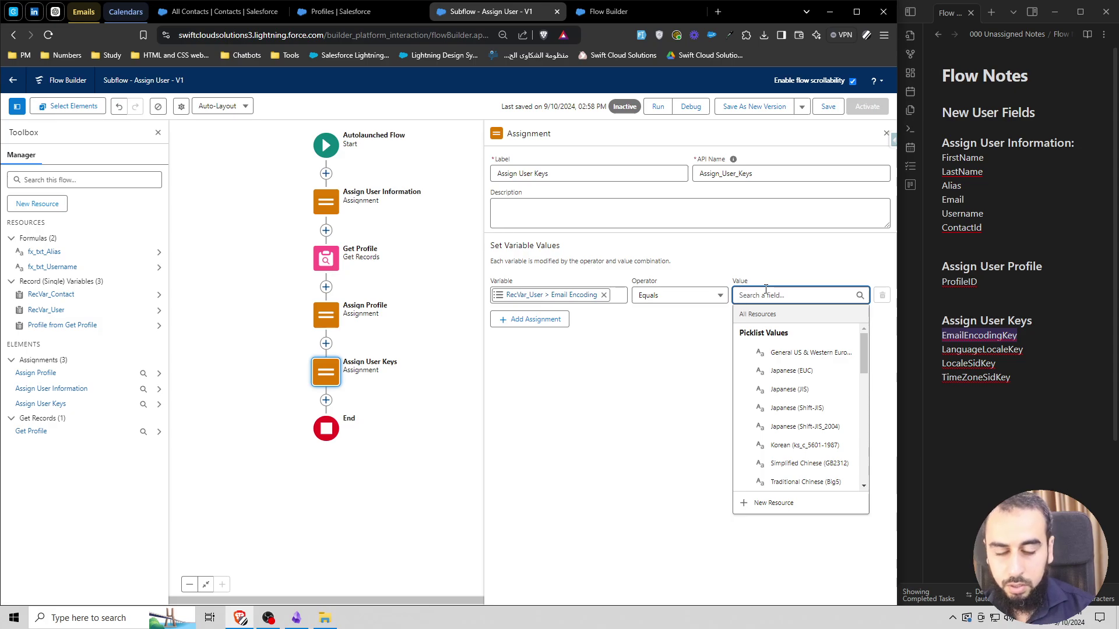
{"action": "scroll", "coordinate": [816, 378], "scroll_direction": "down", "scroll_amount": 2}
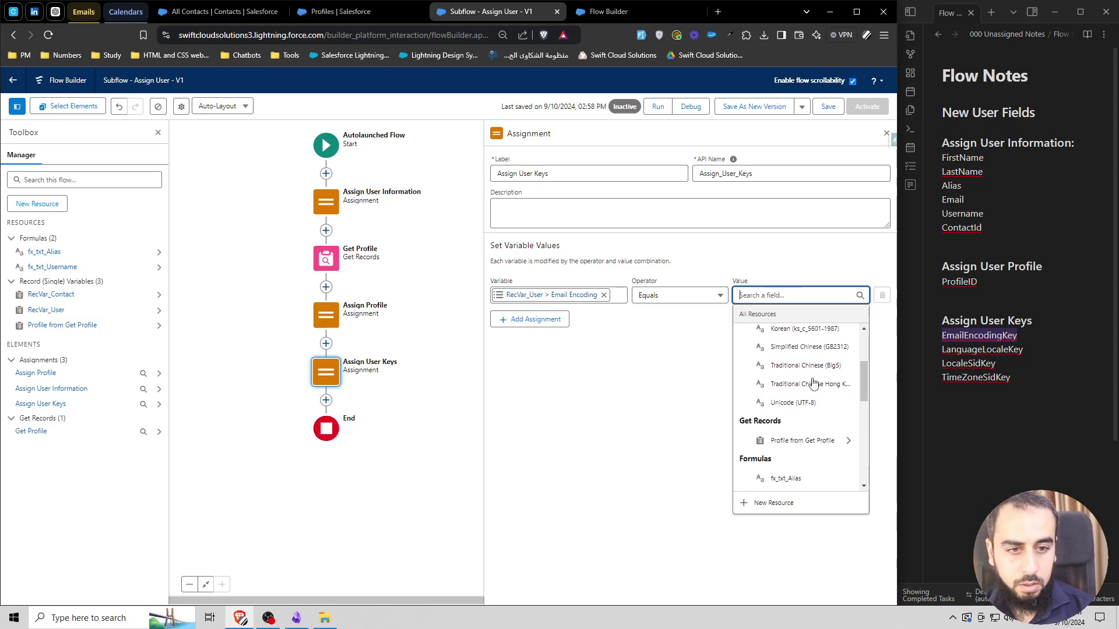
{"action": "left_click", "coordinate": [796, 404]}
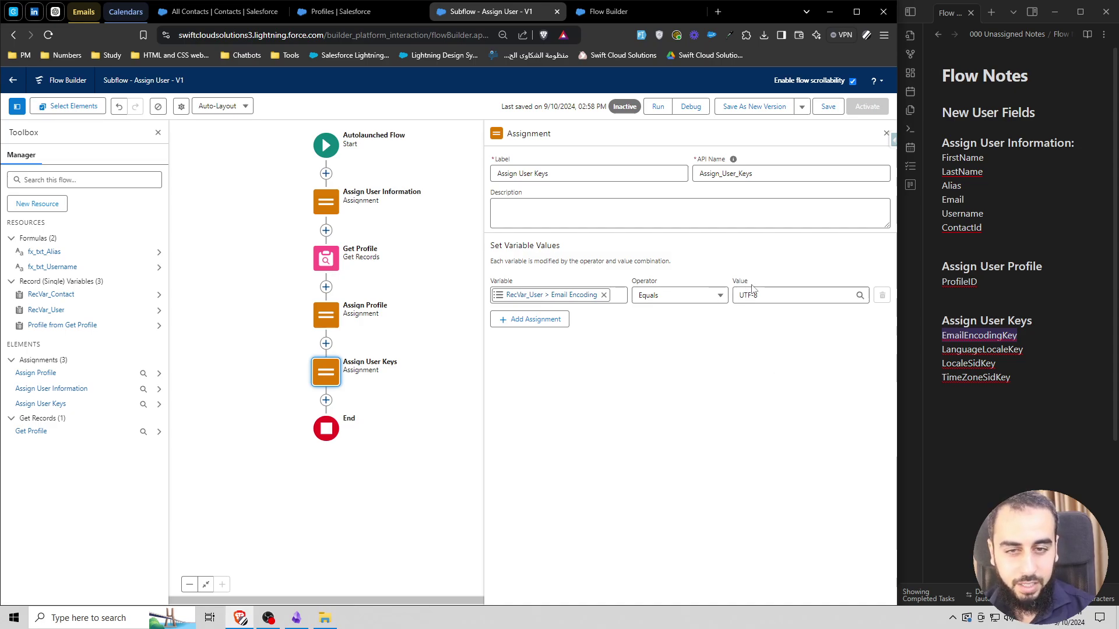
Step: Add an assignment setting RecVar_User's LanguageLocaleKey, copied from the notes, to English (en_US)
{"action": "double_click", "coordinate": [981, 349]}
{"action": "key", "text": "ctrl+c"}
{"action": "left_click", "coordinate": [554, 320]}
{"action": "left_click", "coordinate": [554, 327]}
{"action": "type", "text": "rec"}
{"action": "left_click", "coordinate": [569, 406]}
{"action": "key", "text": "ctrl+v"}
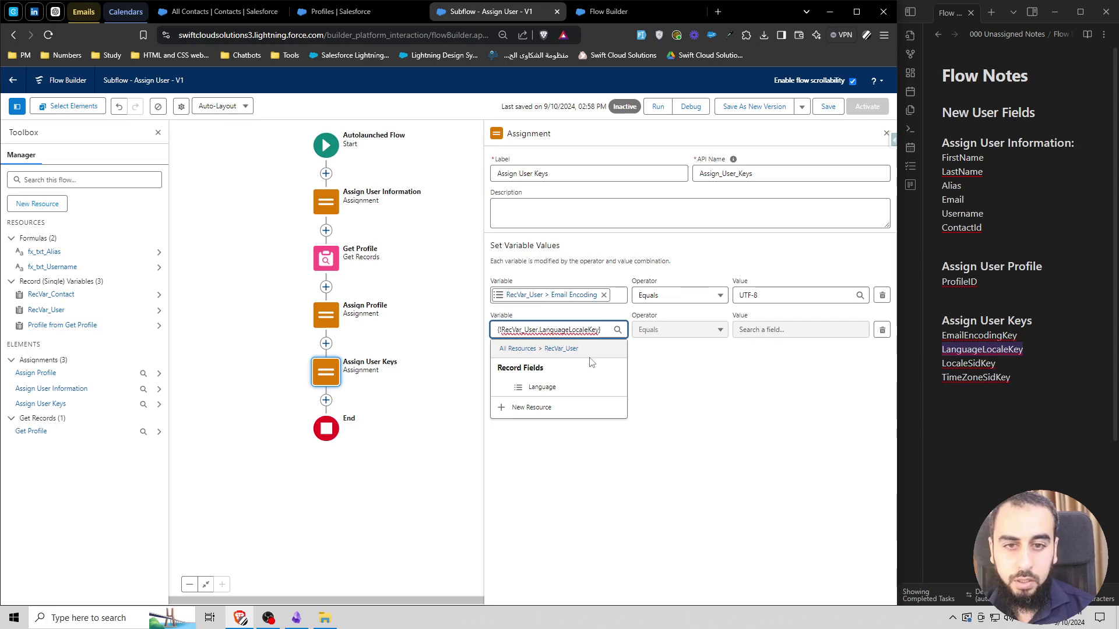
{"action": "left_click", "coordinate": [551, 387]}
{"action": "left_click", "coordinate": [774, 328]}
{"action": "type", "text": "e"}
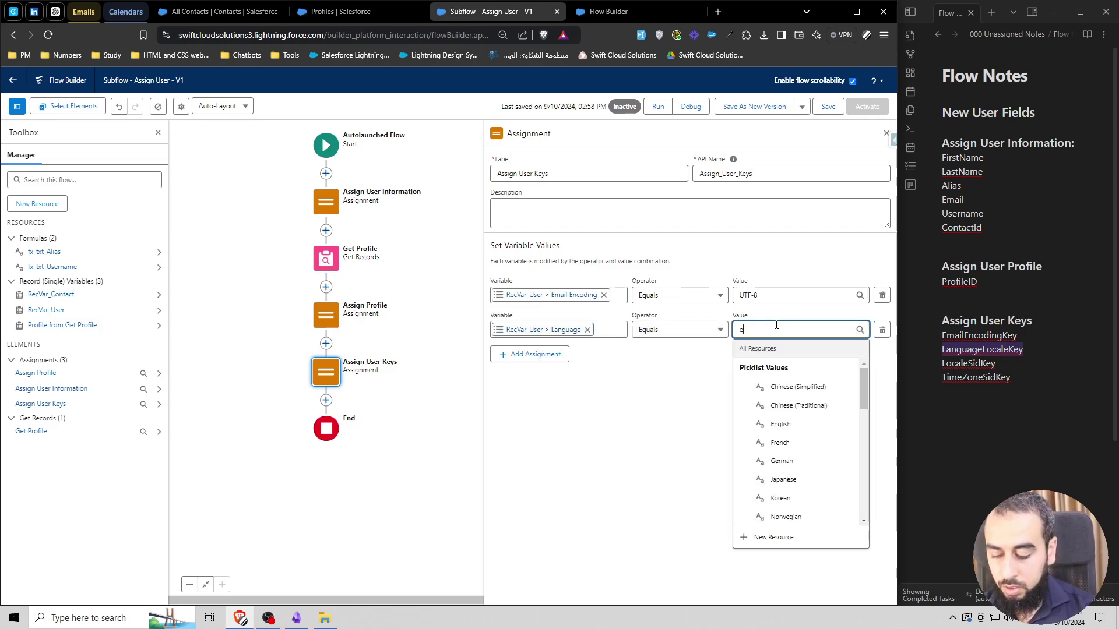
{"action": "type", "text": "n"}
{"action": "left_click", "coordinate": [778, 389]}
Step: Add an assignment row for RecVar_User's Locale field, using the LocaleSidKey name copied from the notes
{"action": "double_click", "coordinate": [968, 363]}
{"action": "key", "text": "ctrl+c"}
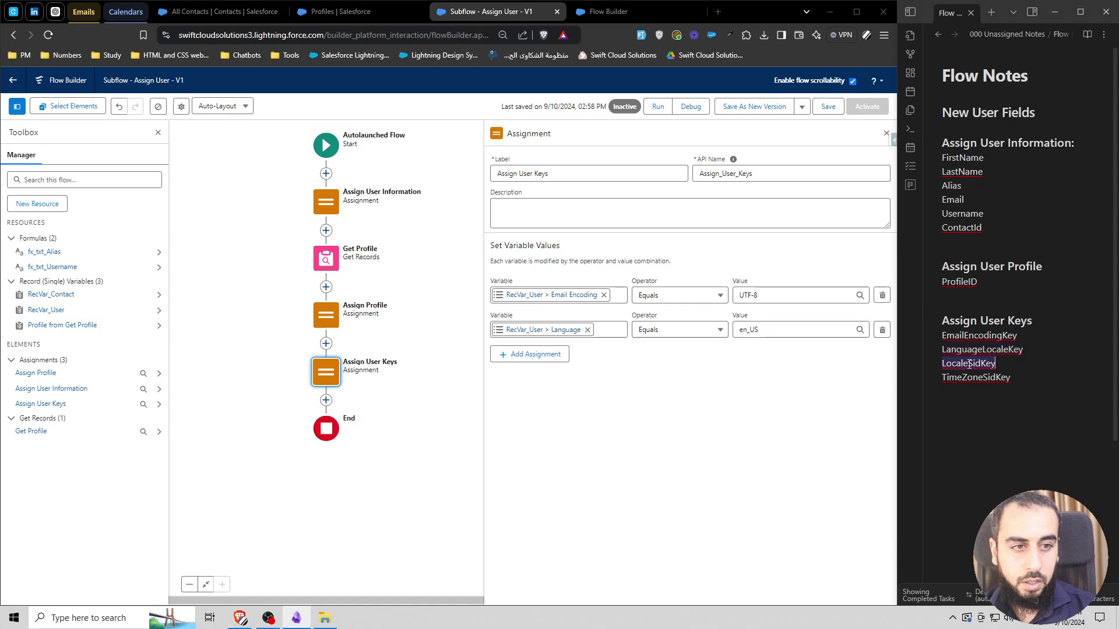
{"action": "left_click", "coordinate": [530, 354]}
{"action": "left_click", "coordinate": [539, 364]}
{"action": "type", "text": "recvar_u"}
{"action": "left_click", "coordinate": [574, 421]}
{"action": "key", "text": "ctrl+v"}
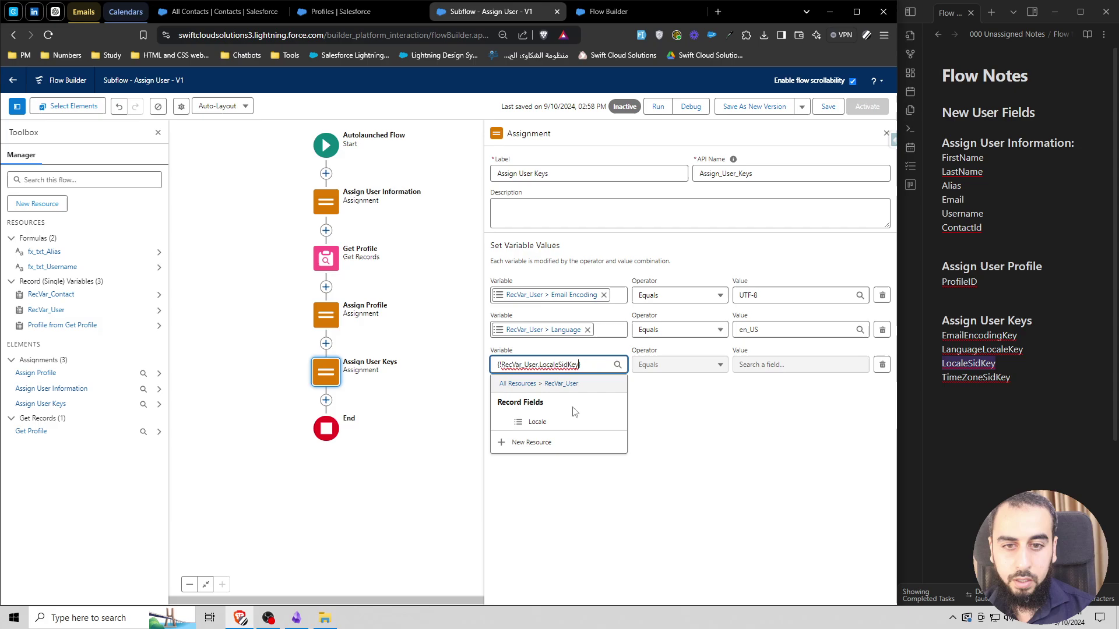
{"action": "left_click", "coordinate": [560, 422]}
Step: Set the Locale value to en_US by reusing the Language row's value
{"action": "left_click", "coordinate": [774, 361]}
{"action": "type", "text": "eng"}
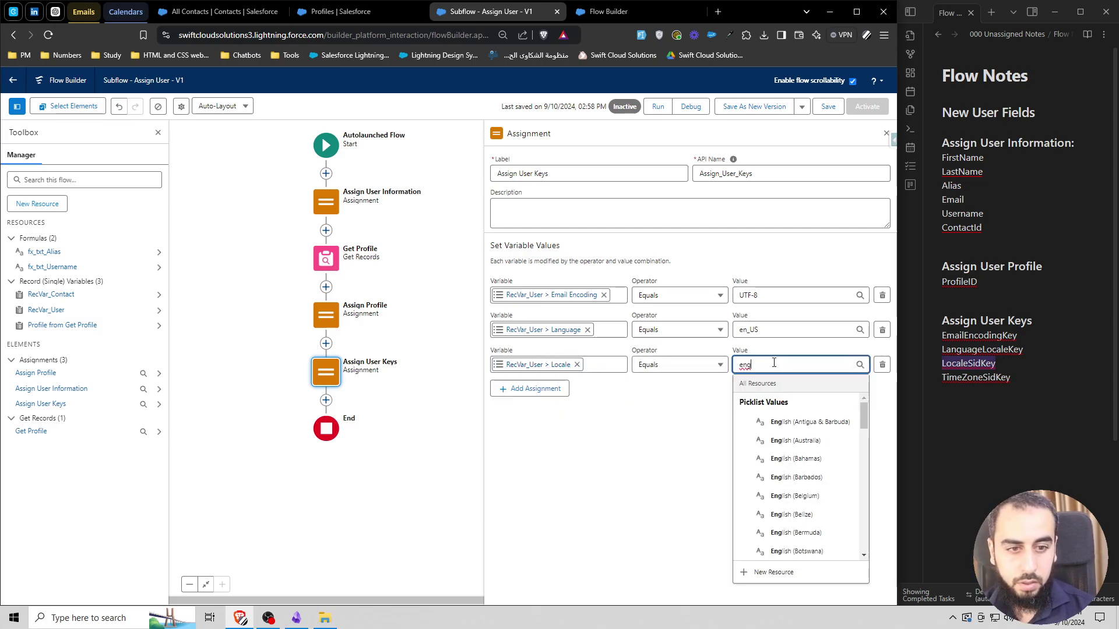
{"action": "double_click", "coordinate": [763, 329]}
{"action": "key", "text": "ctrl+c"}
{"action": "left_click", "coordinate": [761, 385]}
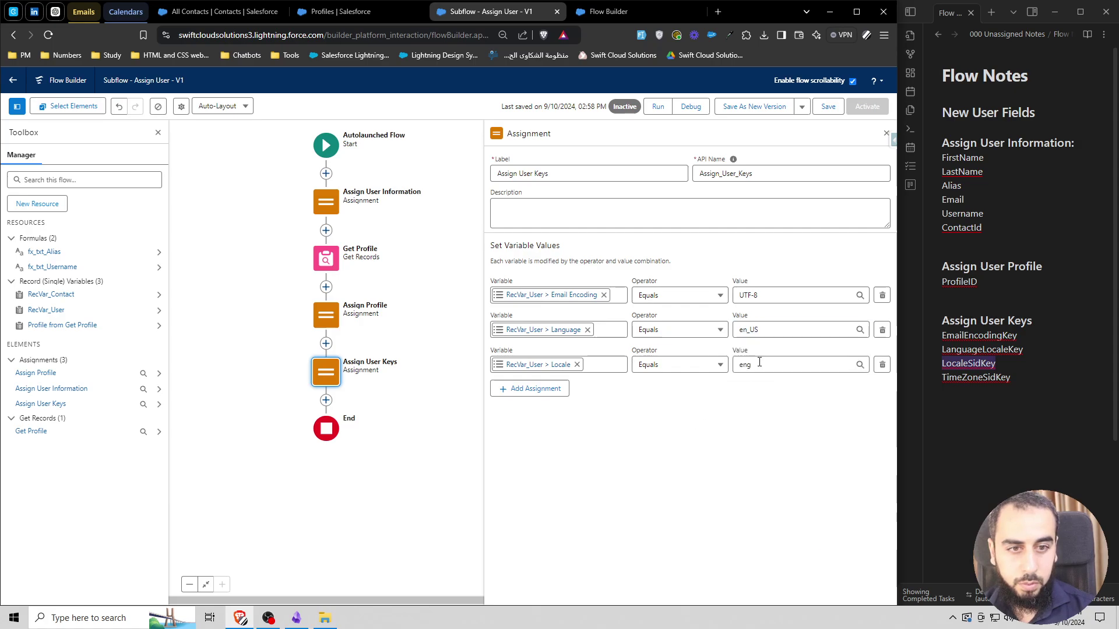
{"action": "double_click", "coordinate": [761, 363]}
{"action": "key", "text": "ctrl+v"}
{"action": "left_click", "coordinate": [841, 421]}
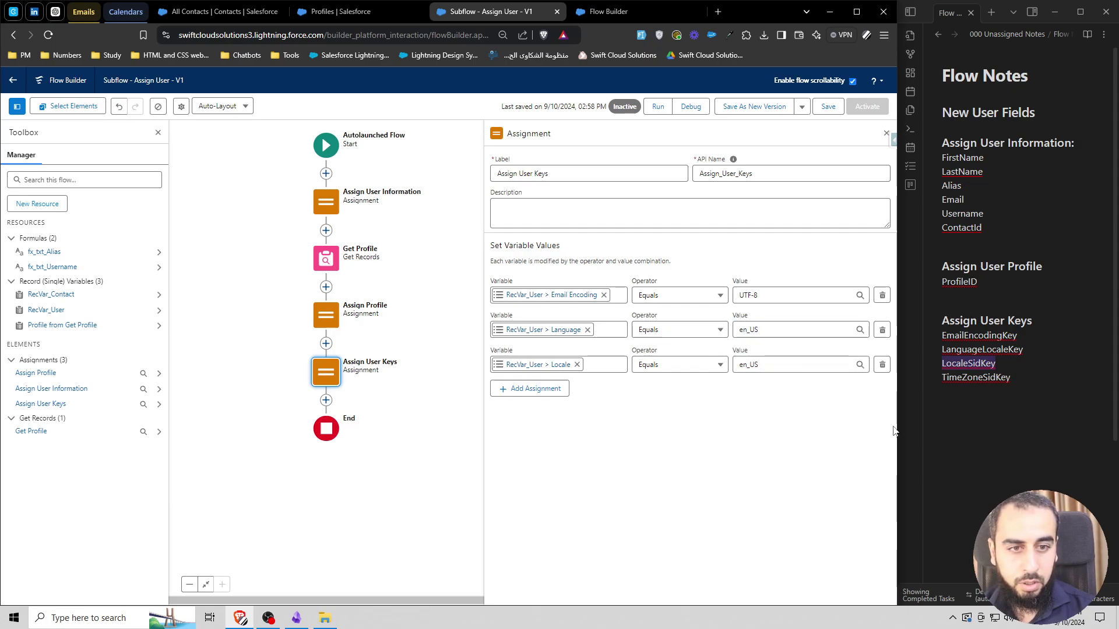
Step: Add an assignment setting RecVar_User's TimeZoneSidKey, copied from the notes, to America/New_York
{"action": "double_click", "coordinate": [980, 377]}
{"action": "key", "text": "ctrl+c"}
{"action": "left_click", "coordinate": [531, 389]}
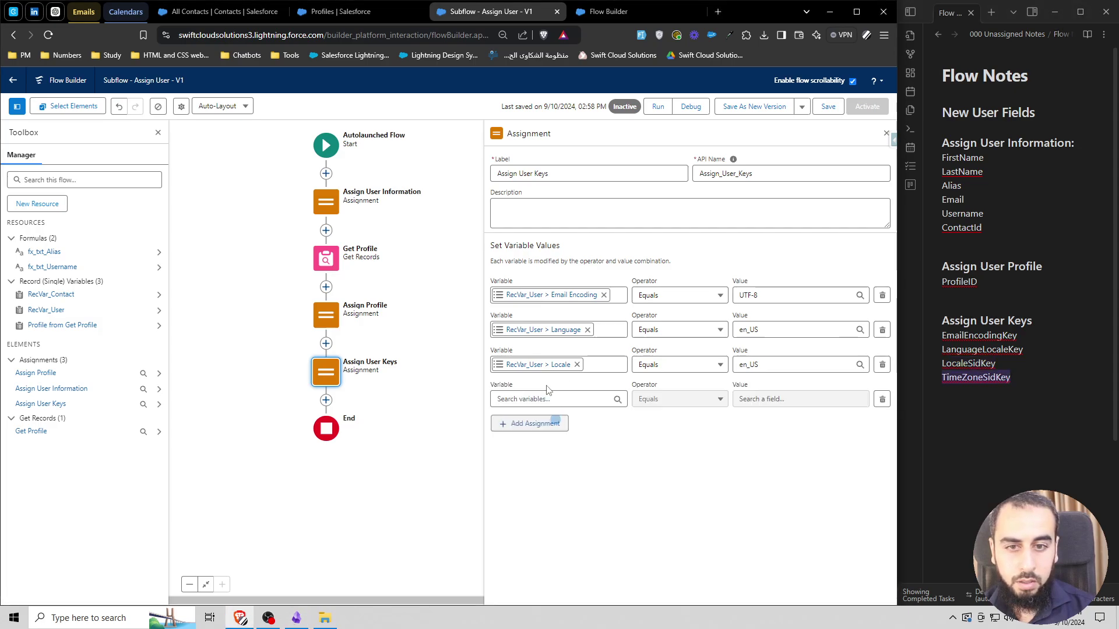
{"action": "left_click", "coordinate": [542, 398]}
{"action": "type", "text": "recv"}
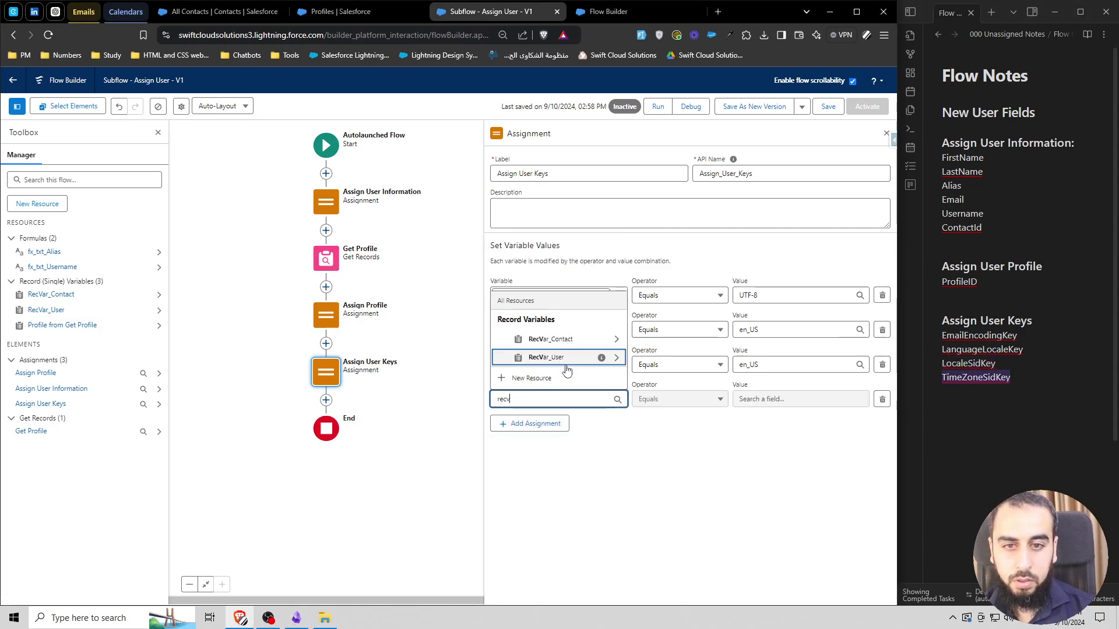
{"action": "left_click", "coordinate": [583, 357]}
{"action": "key", "text": "ctrl+v"}
{"action": "key", "text": "Return"}
{"action": "left_click", "coordinate": [775, 400]}
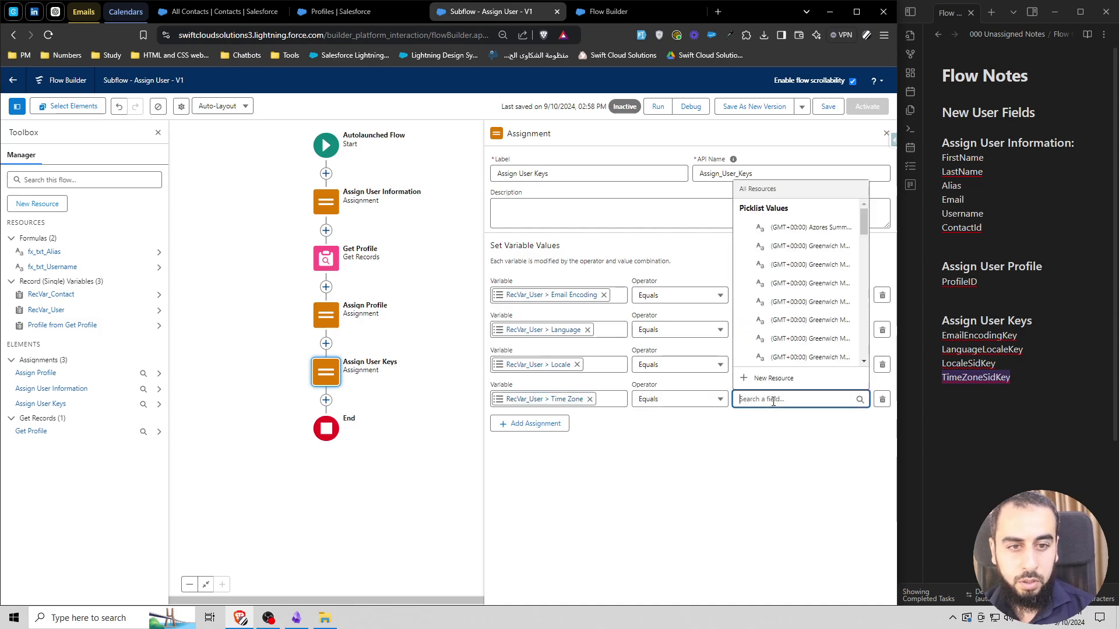
{"action": "type", "text": "New_yo"}
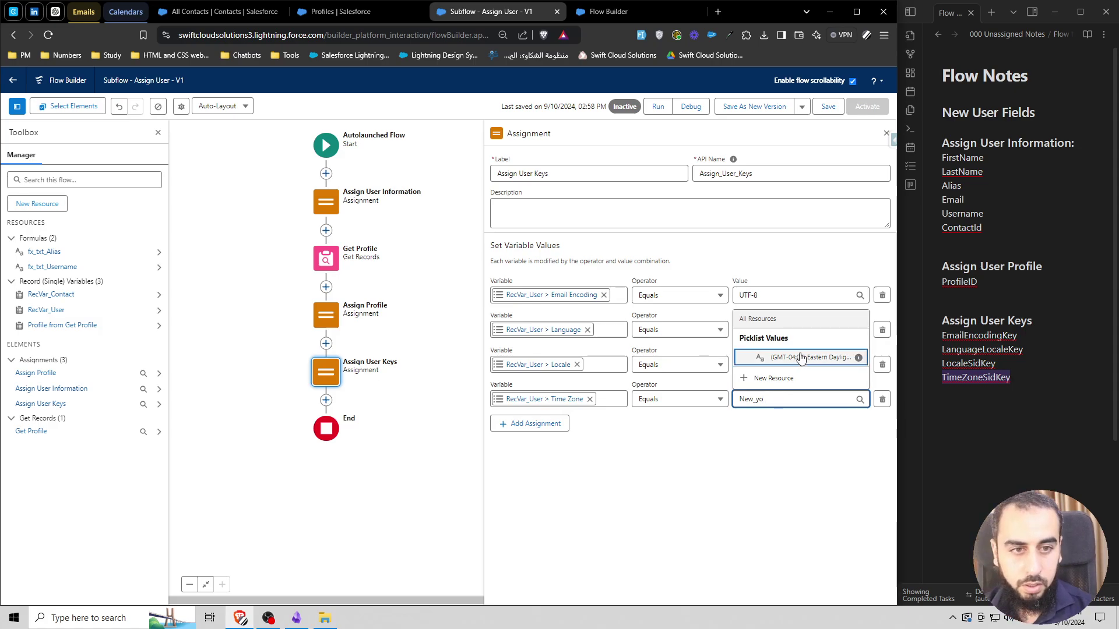
{"action": "left_click", "coordinate": [800, 357]}
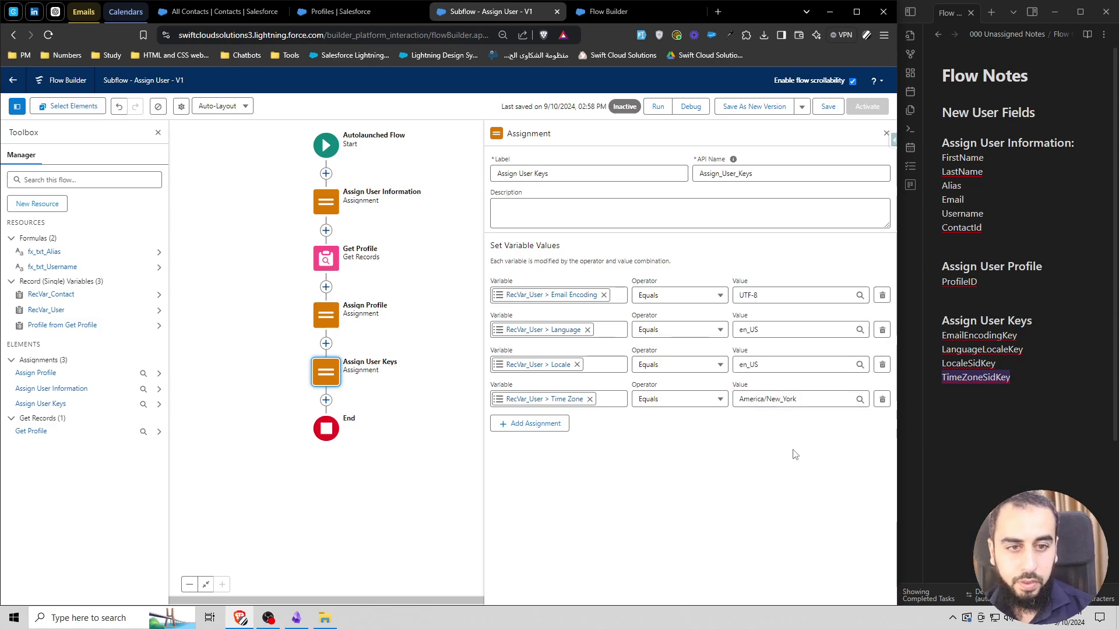
Step: Save and activate the subflow, copy its name Subflow - Assign User, and close it
{"action": "left_click", "coordinate": [826, 109]}
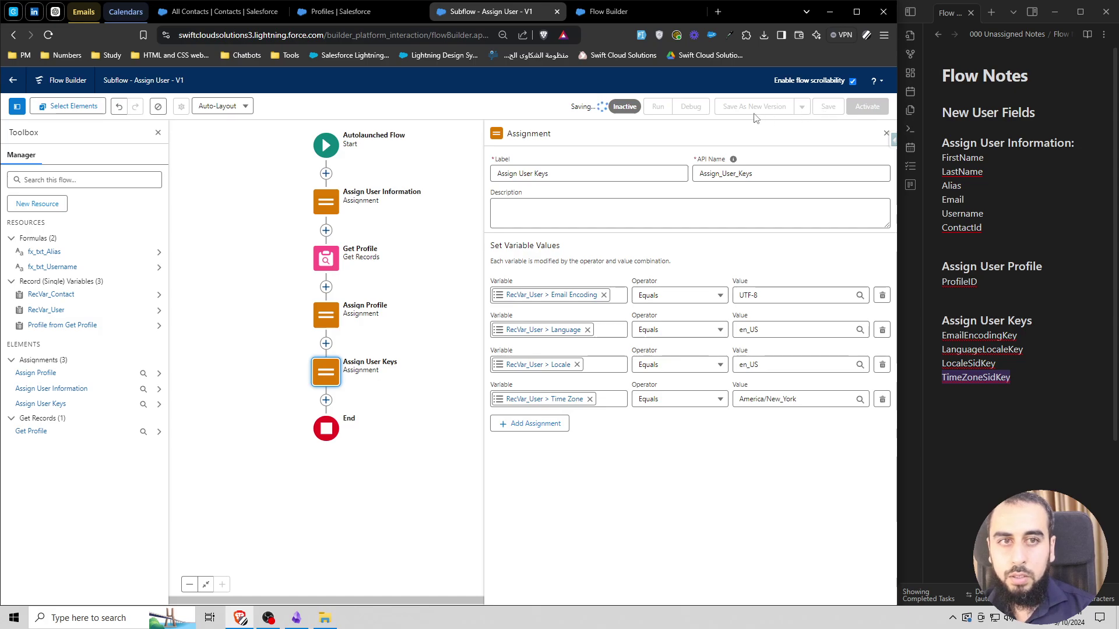
{"action": "left_click", "coordinate": [861, 110]}
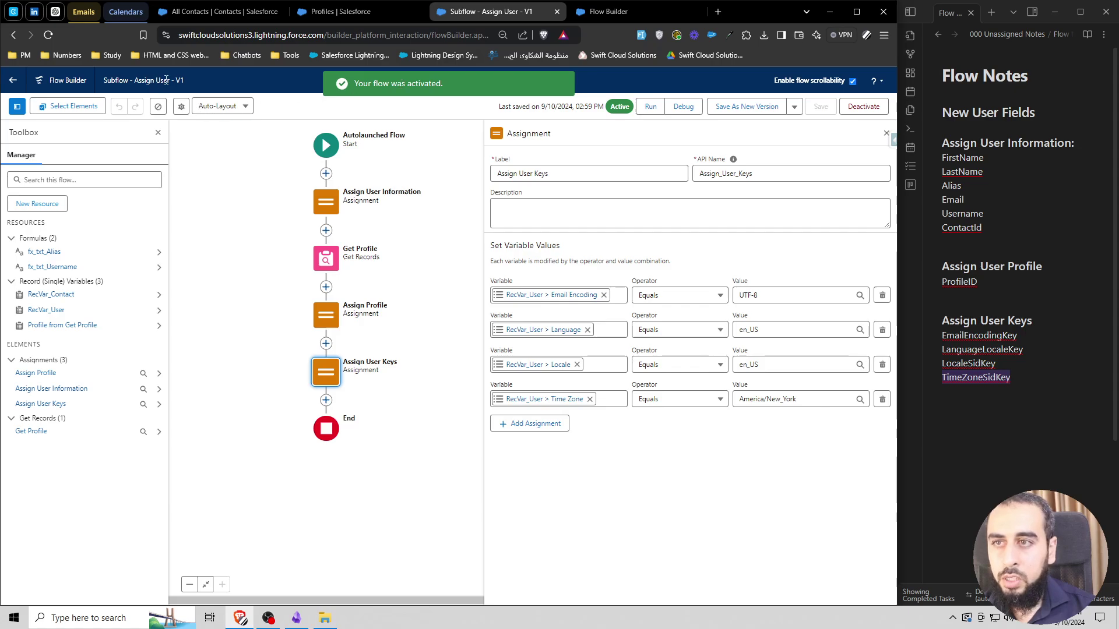
{"action": "left_click_drag", "start_coordinate": [169, 80], "coordinate": [103, 80]}
{"action": "key", "text": "ctrl+c"}
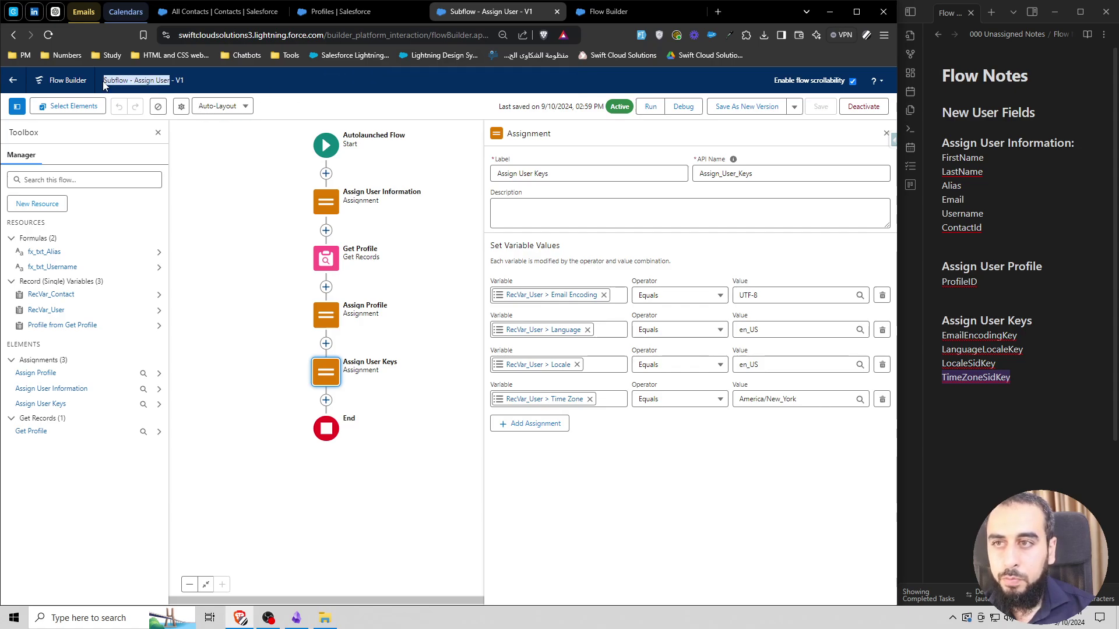
{"action": "left_click", "coordinate": [557, 12]}
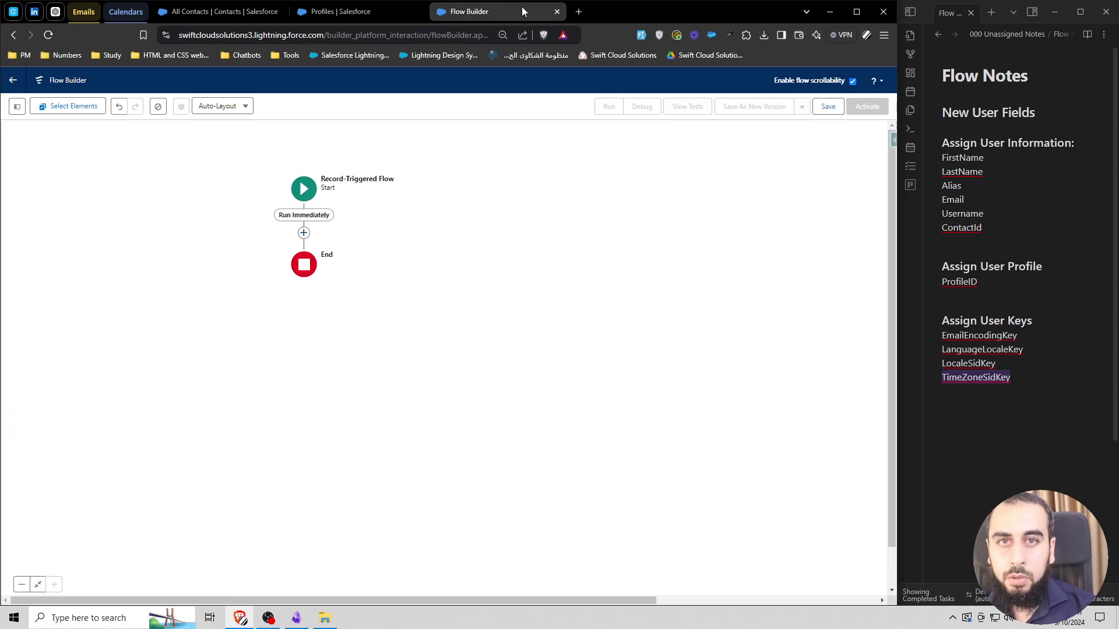
Step: Save the record-triggered flow as Auto Create User and Assign Permission Set and reload it
{"action": "left_click", "coordinate": [362, 12]}
{"action": "left_click", "coordinate": [485, 11]}
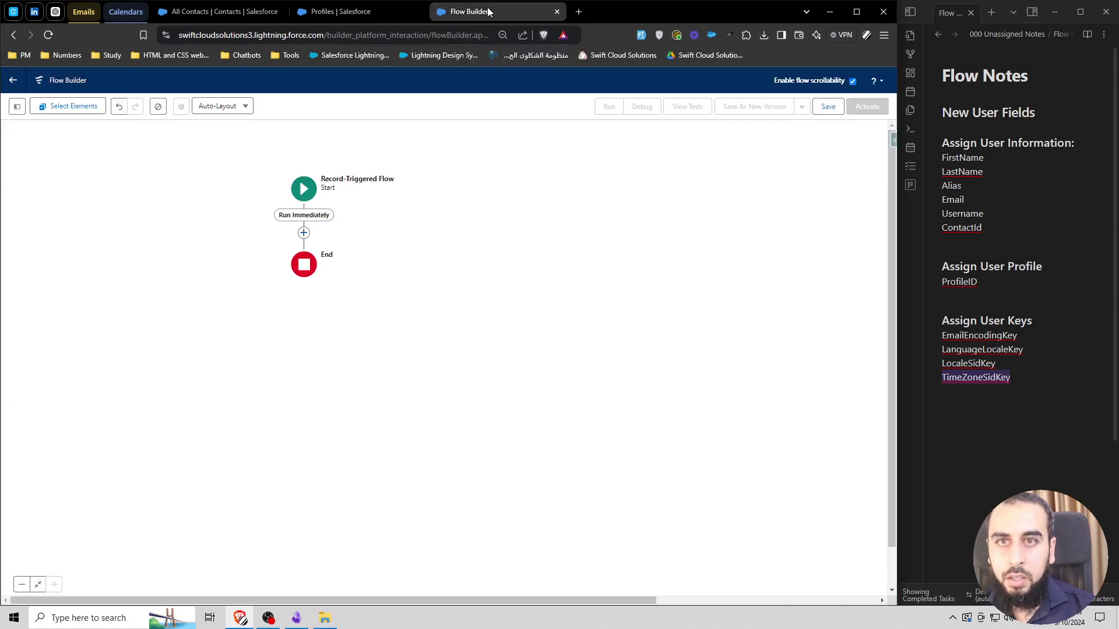
{"action": "left_click", "coordinate": [828, 106]}
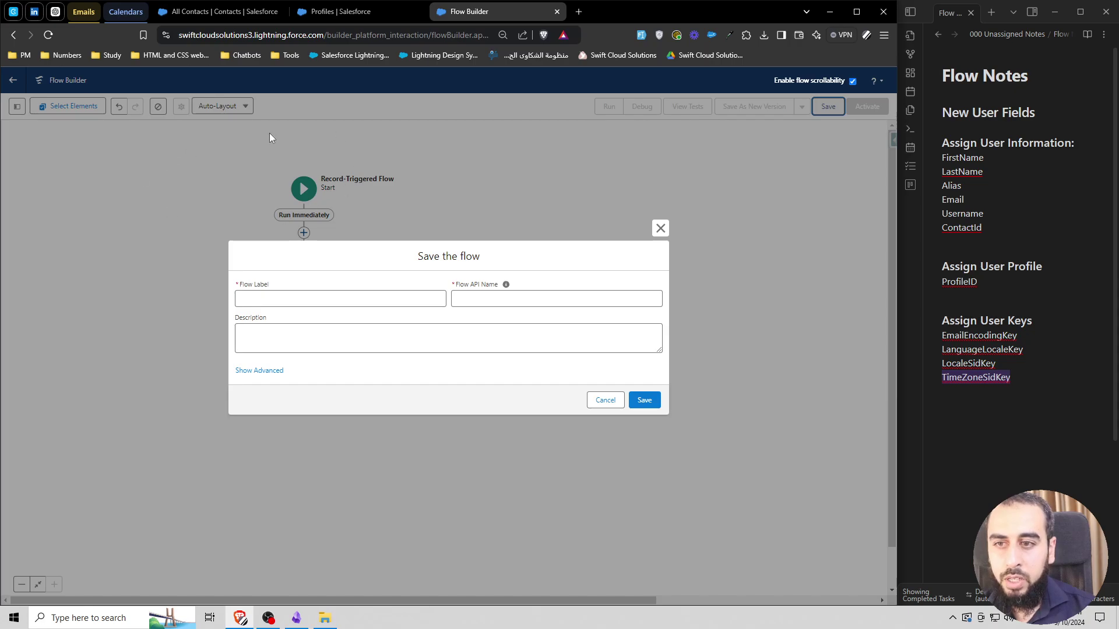
{"action": "left_click", "coordinate": [361, 300]}
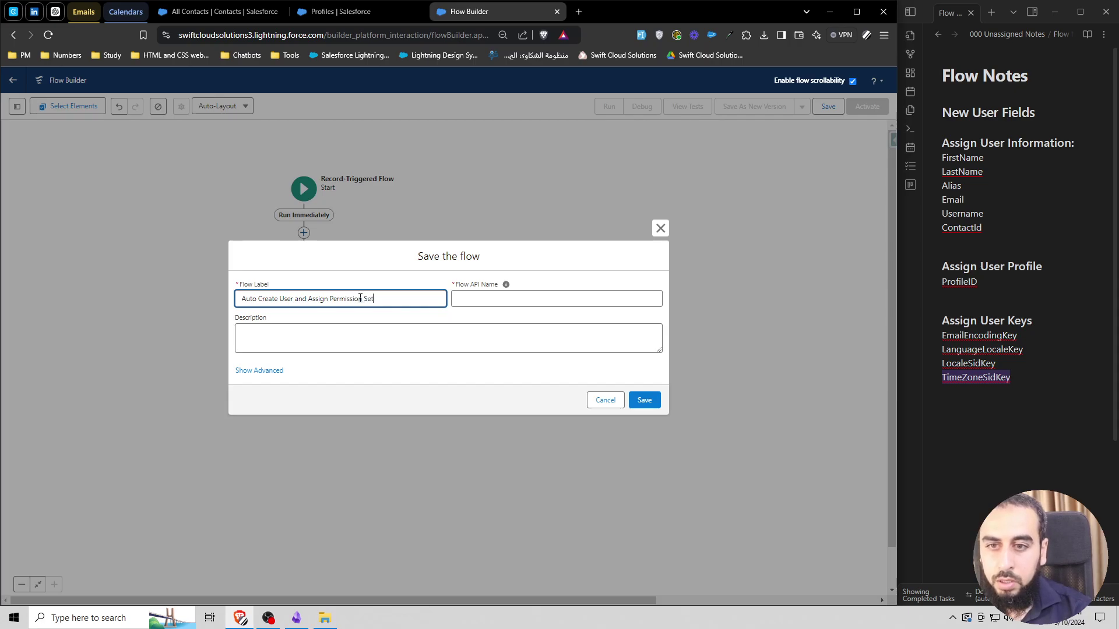
{"action": "left_click", "coordinate": [644, 400]}
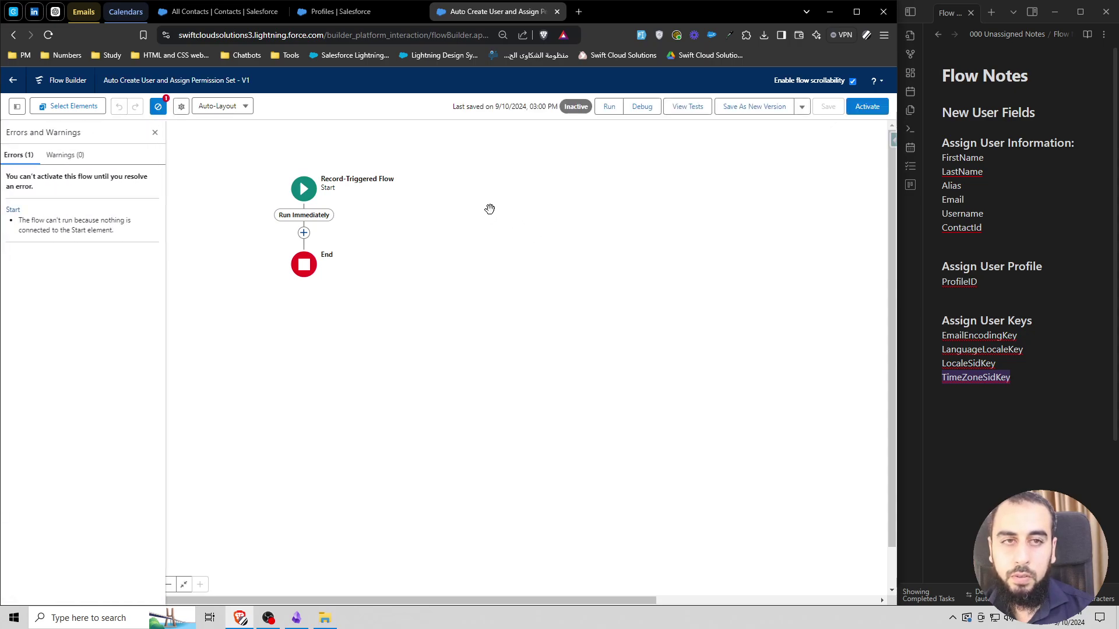
{"action": "left_click", "coordinate": [50, 36]}
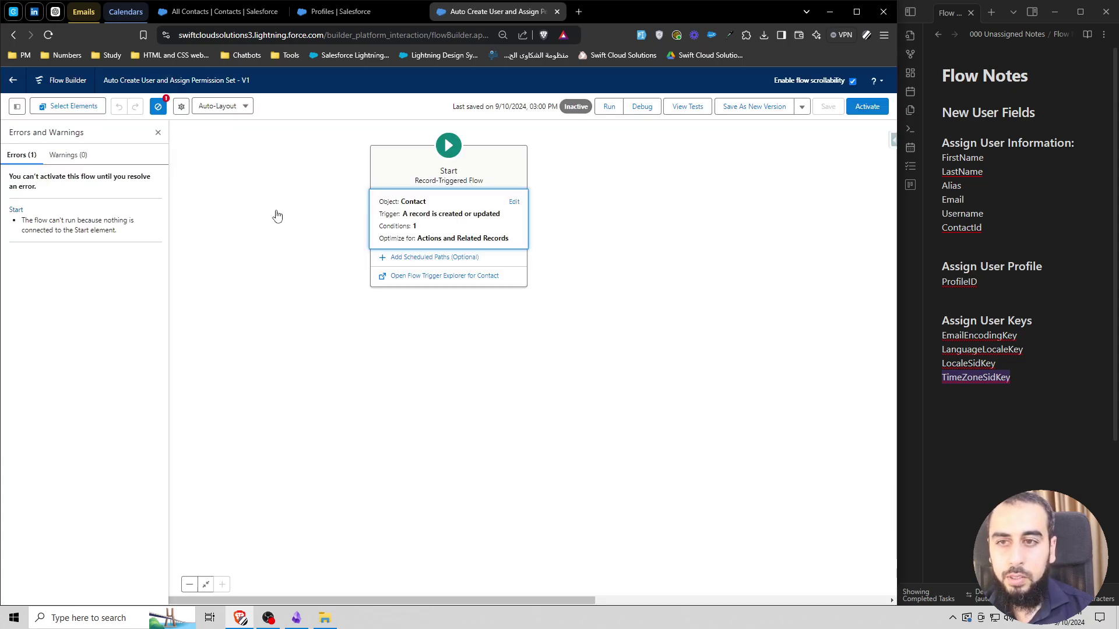
Step: Add a Subflow element after the start that references Subflow - Assign User and is labelled Assign User
{"action": "left_click", "coordinate": [449, 316]}
{"action": "key", "text": "ctrl+v"}
{"action": "left_click", "coordinate": [493, 257]}
{"action": "key", "text": "ctrl+v"}
{"action": "left_click_drag", "start_coordinate": [609, 174], "coordinate": [480, 183]}
{"action": "key", "text": "BackSpace"}
{"action": "left_click", "coordinate": [702, 196]}
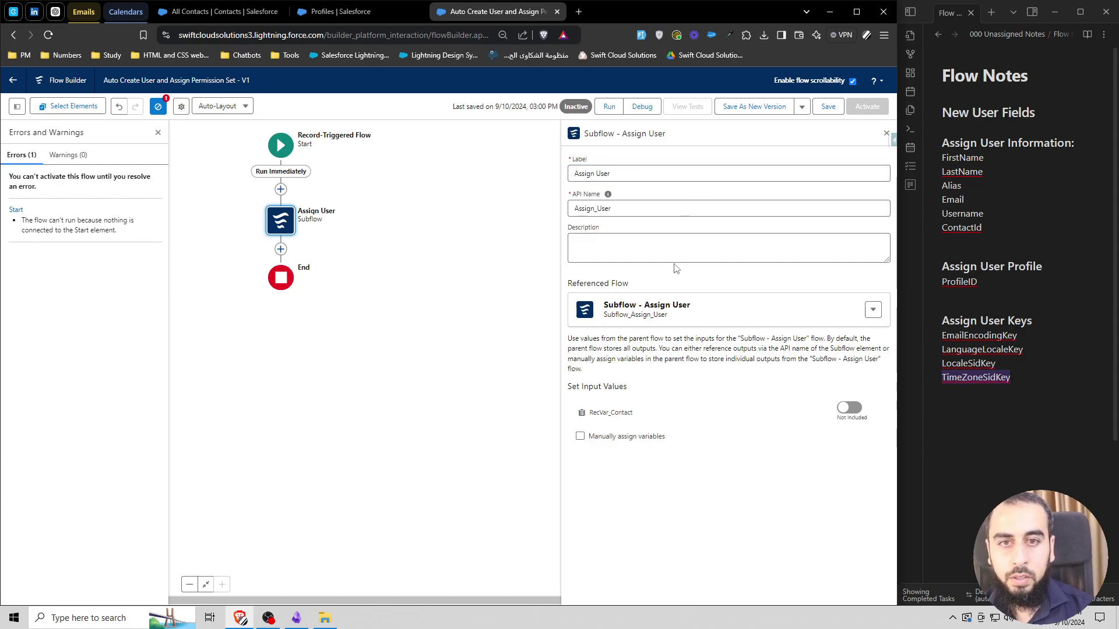
Step: Include the RecVar_Contact input of the Assign User subflow and set it to Triggering Contact
{"action": "left_click", "coordinate": [849, 408]}
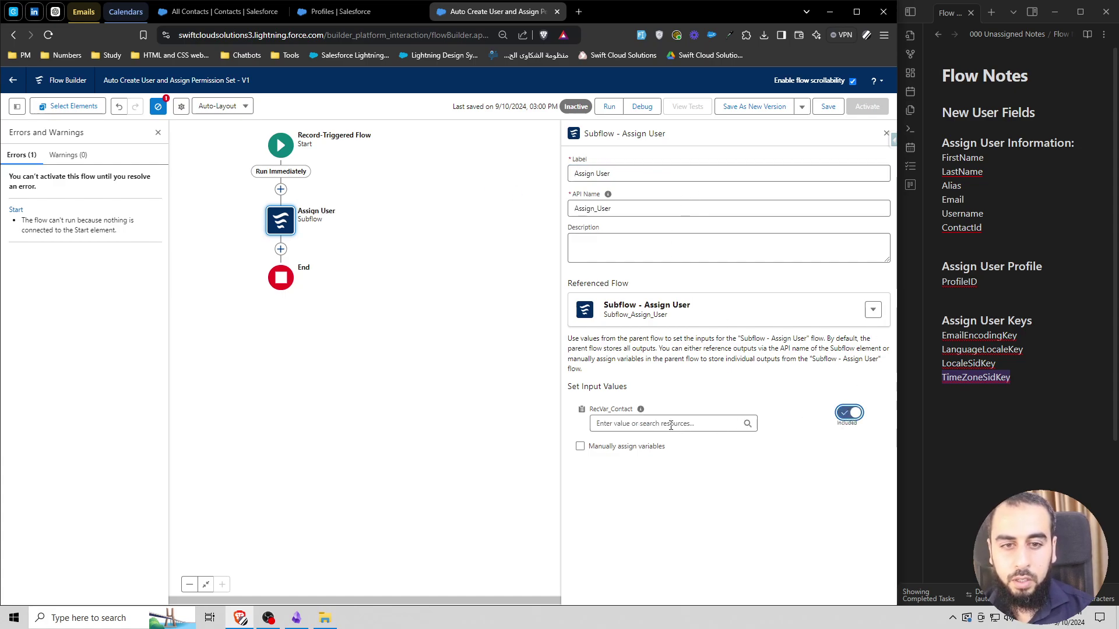
{"action": "left_click", "coordinate": [661, 423]}
{"action": "type", "text": "{Trigg"}
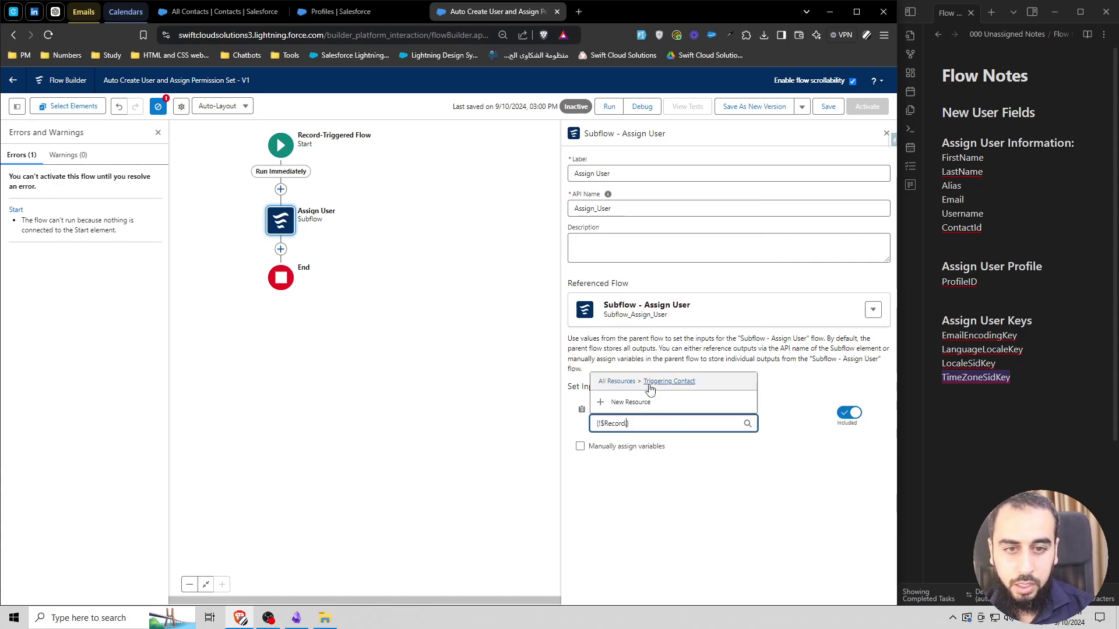
{"action": "left_click", "coordinate": [649, 382]}
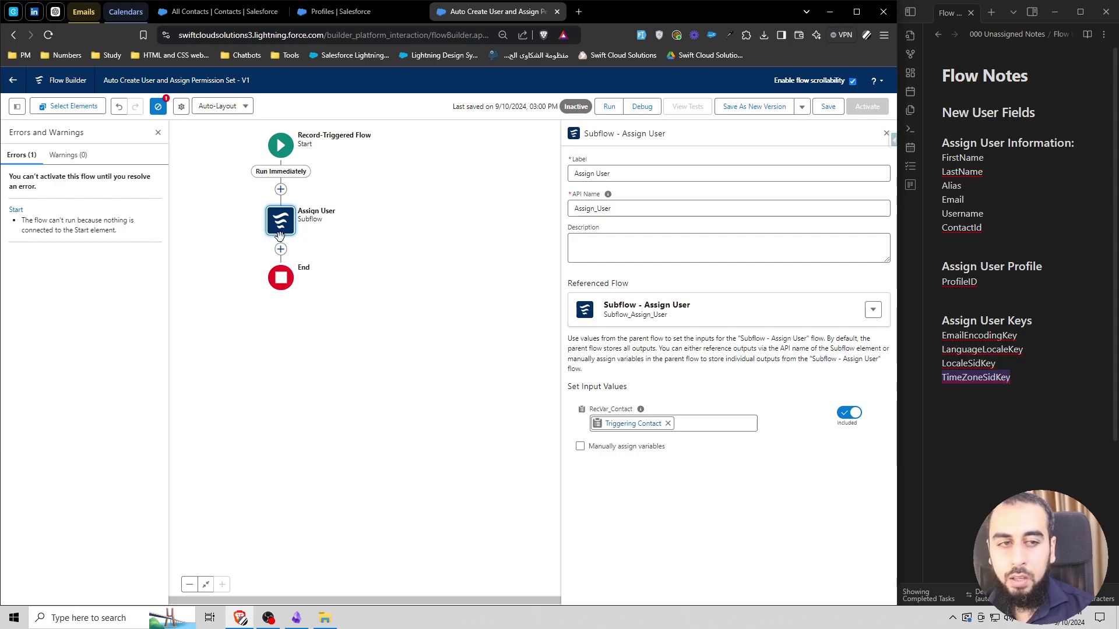
{"action": "left_click", "coordinate": [580, 447]}
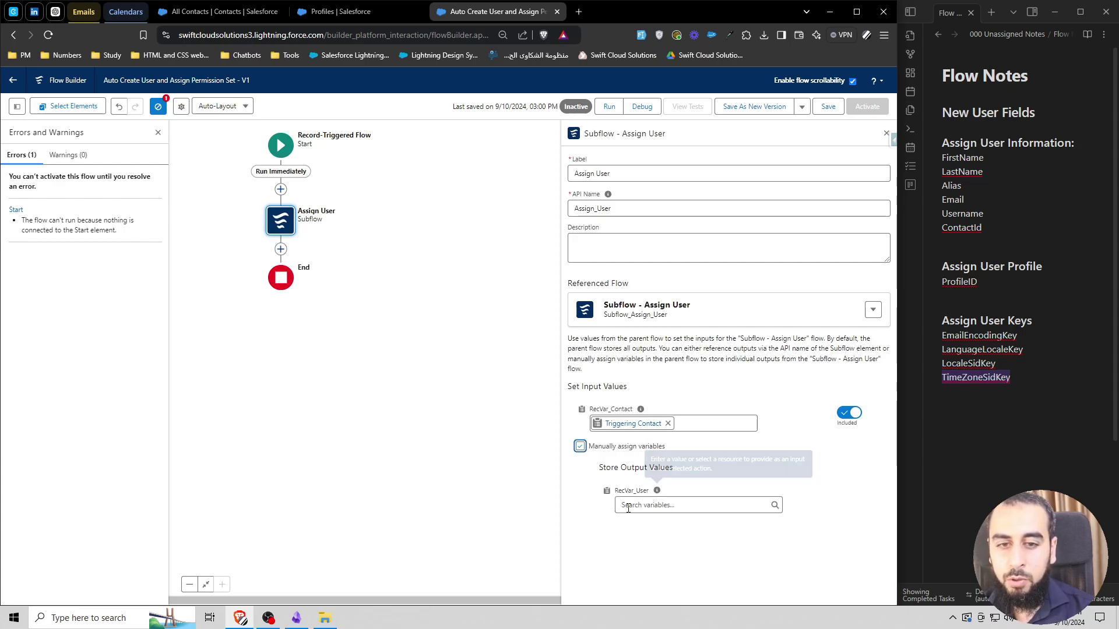
{"action": "left_click", "coordinate": [580, 447]}
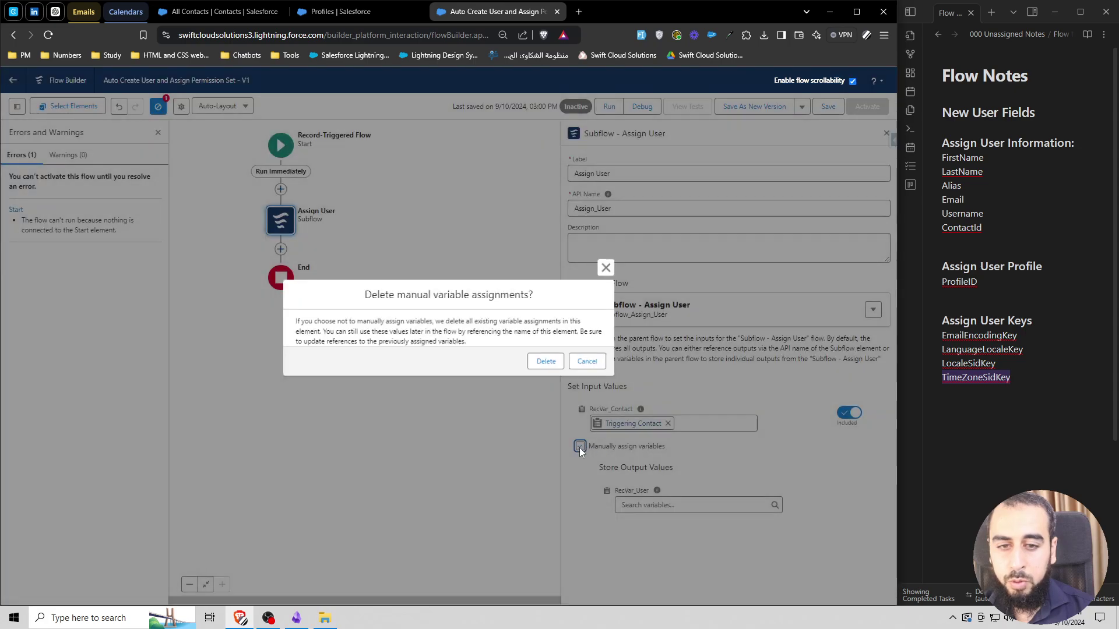
{"action": "left_click", "coordinate": [547, 362]}
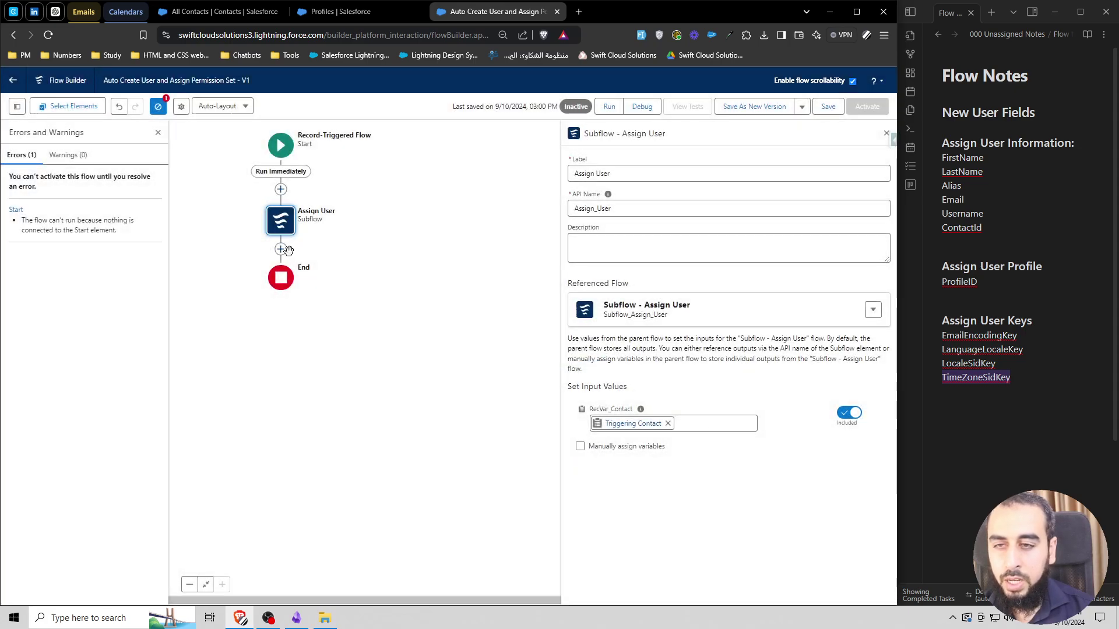
Step: Add a Create Records element labelled Create User after the Assign User subflow
{"action": "left_click_drag", "start_coordinate": [214, 265], "coordinate": [267, 278]}
{"action": "left_click", "coordinate": [158, 133]}
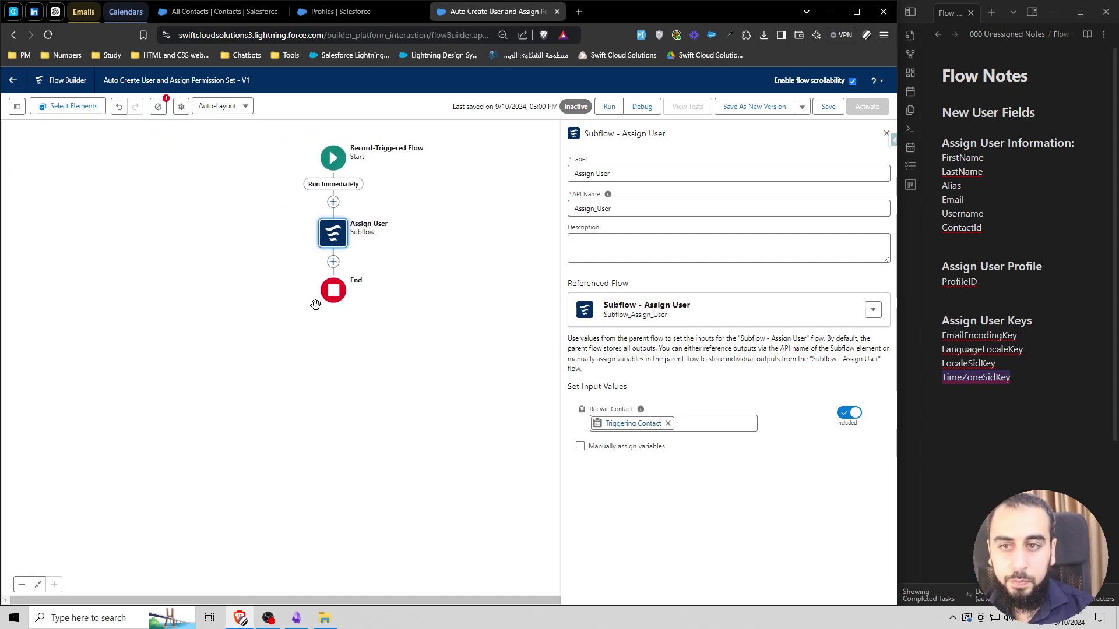
{"action": "left_click", "coordinate": [333, 261]}
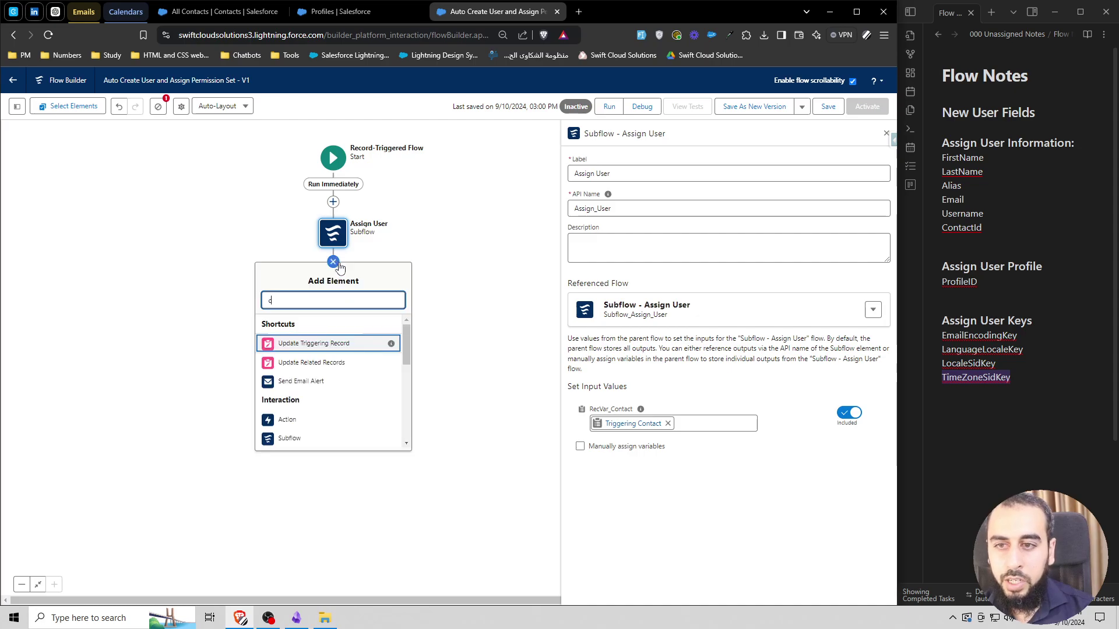
{"action": "type", "text": "cre"}
{"action": "left_click", "coordinate": [333, 332]}
{"action": "type", "text": "Create"}
{"action": "left_click", "coordinate": [575, 251]}
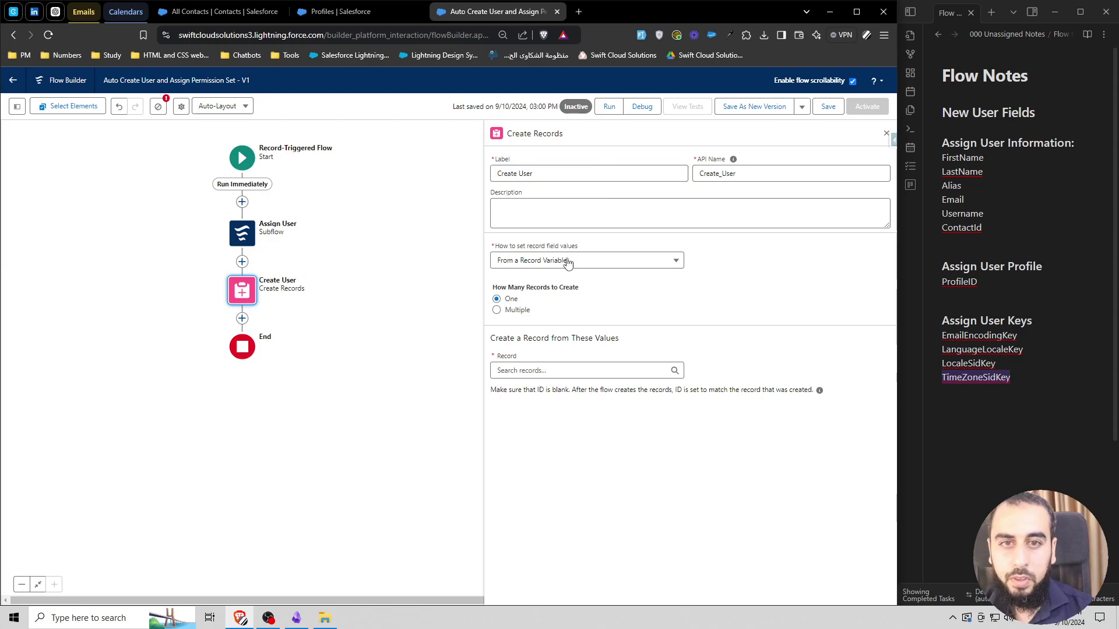
Step: Set the Create User record to the RecVar_User output from Assign User and save the flow
{"action": "left_click", "coordinate": [533, 369]}
{"action": "left_click", "coordinate": [563, 428]}
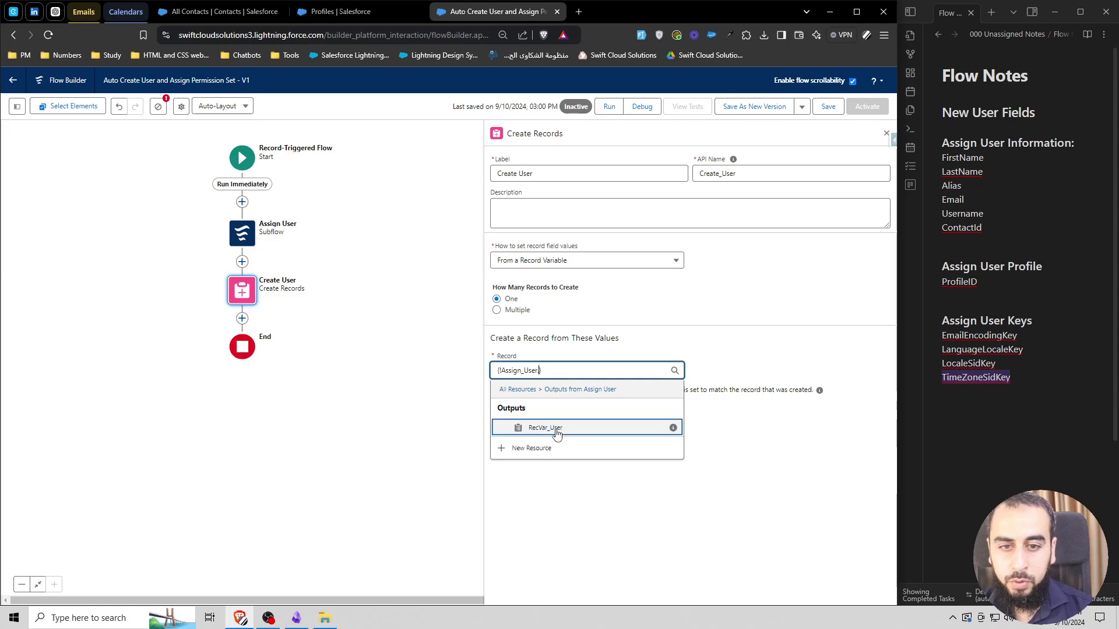
{"action": "left_click", "coordinate": [547, 428]}
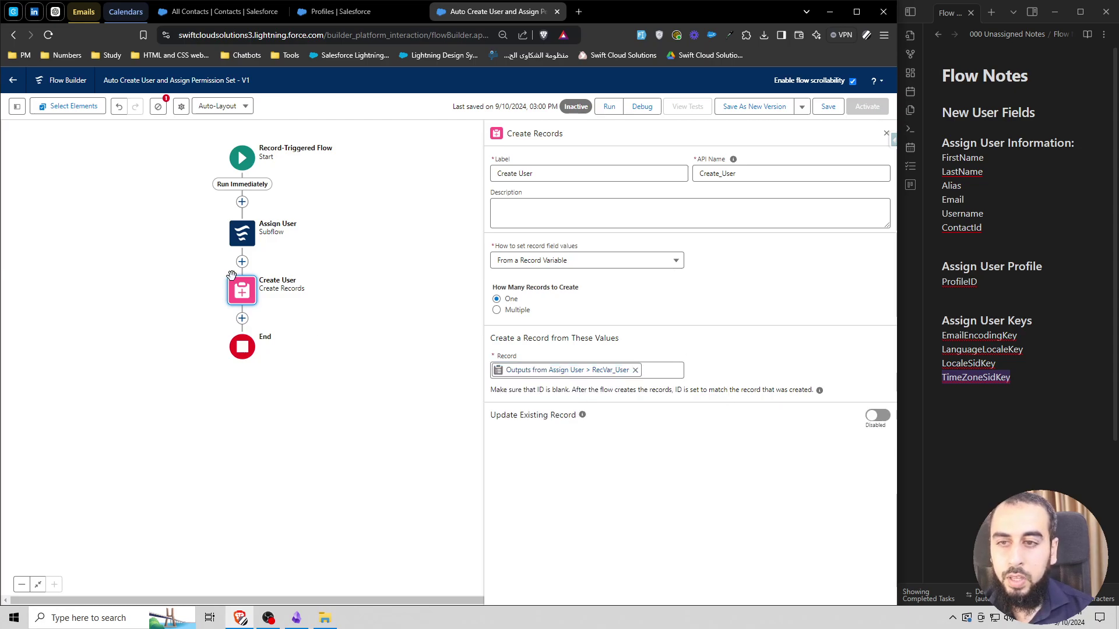
{"action": "left_click", "coordinate": [885, 134]}
{"action": "key", "text": "ctrl+s"}
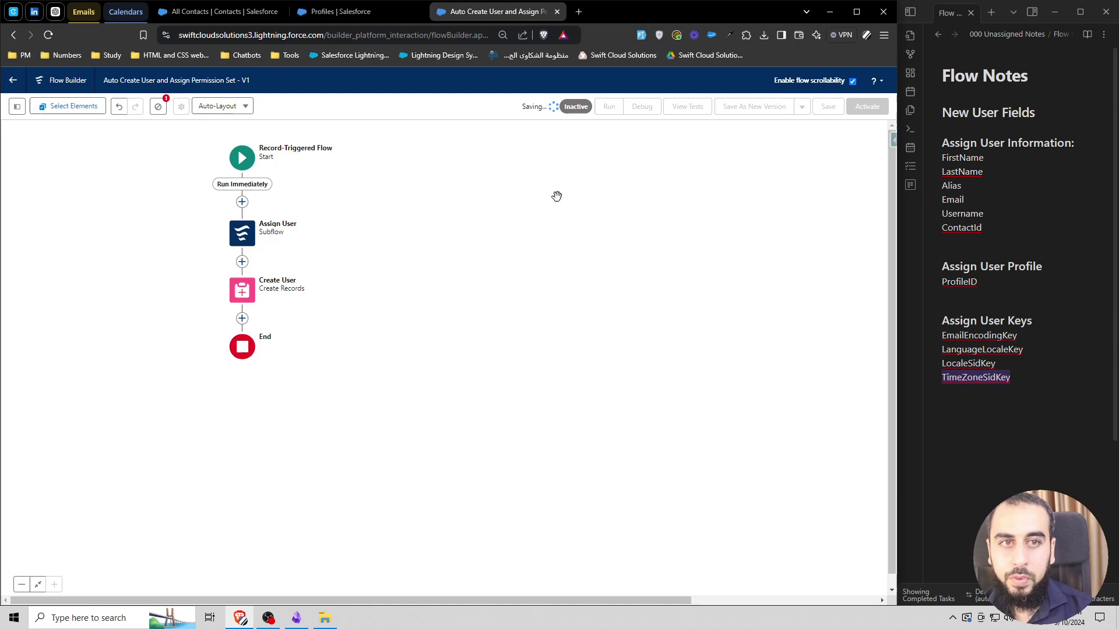
{"action": "left_click_drag", "start_coordinate": [618, 211], "coordinate": [604, 198]}
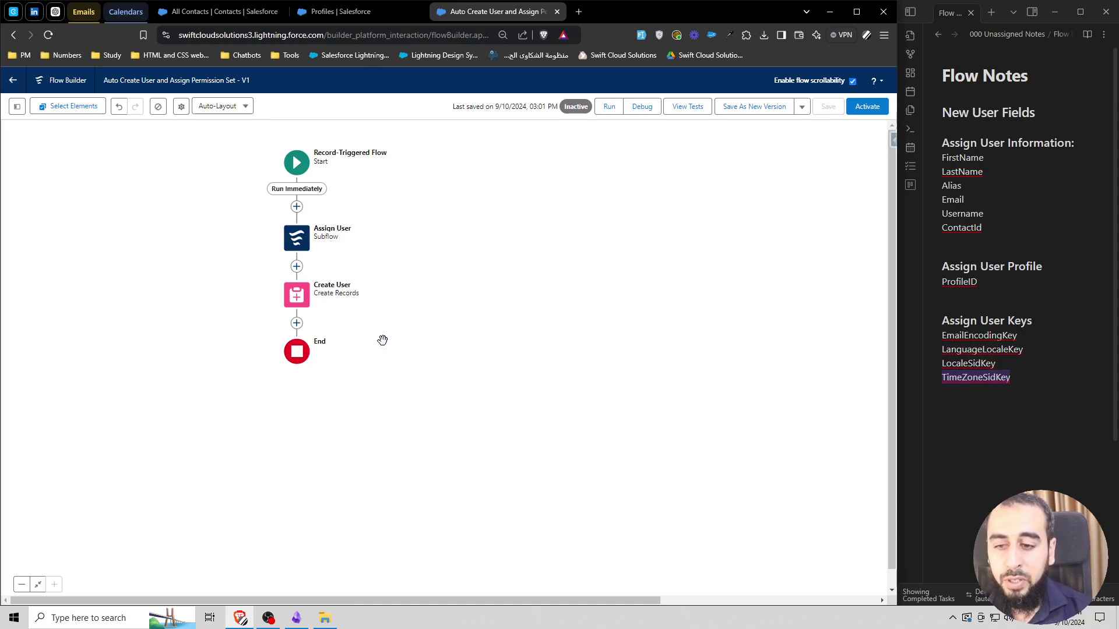
Step: Add a Get Records element labelled Get Permission Set after Create User, retrieving records of the Permission Set object
{"action": "left_click", "coordinate": [297, 324]}
{"action": "type", "text": "get"}
{"action": "left_click", "coordinate": [280, 384]}
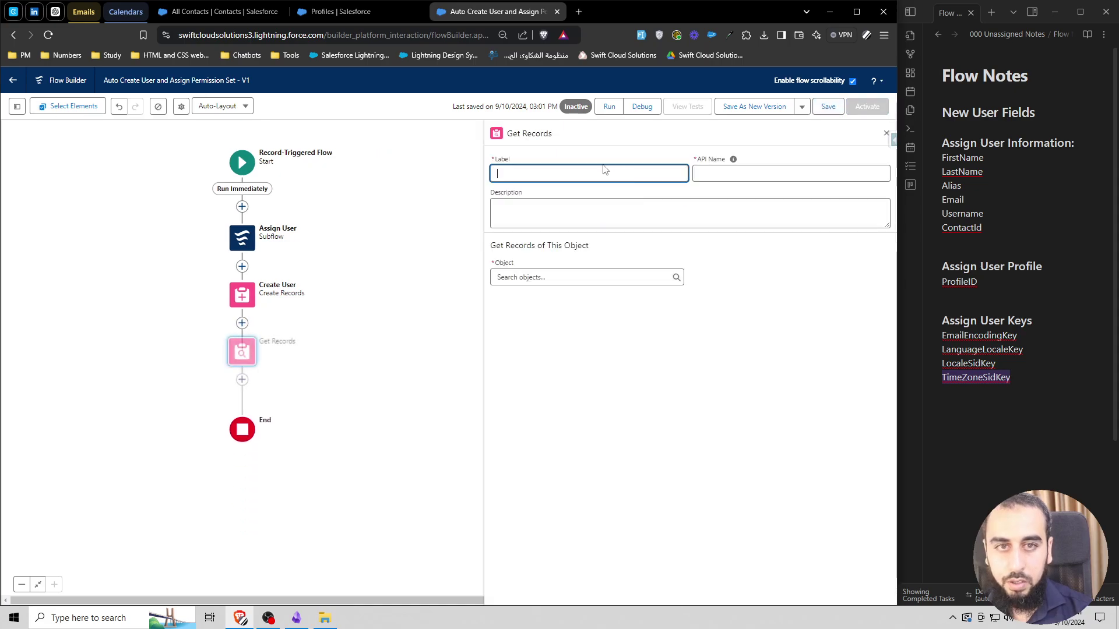
{"action": "type", "text": "Get Permission Set"}
{"action": "left_click", "coordinate": [614, 196]}
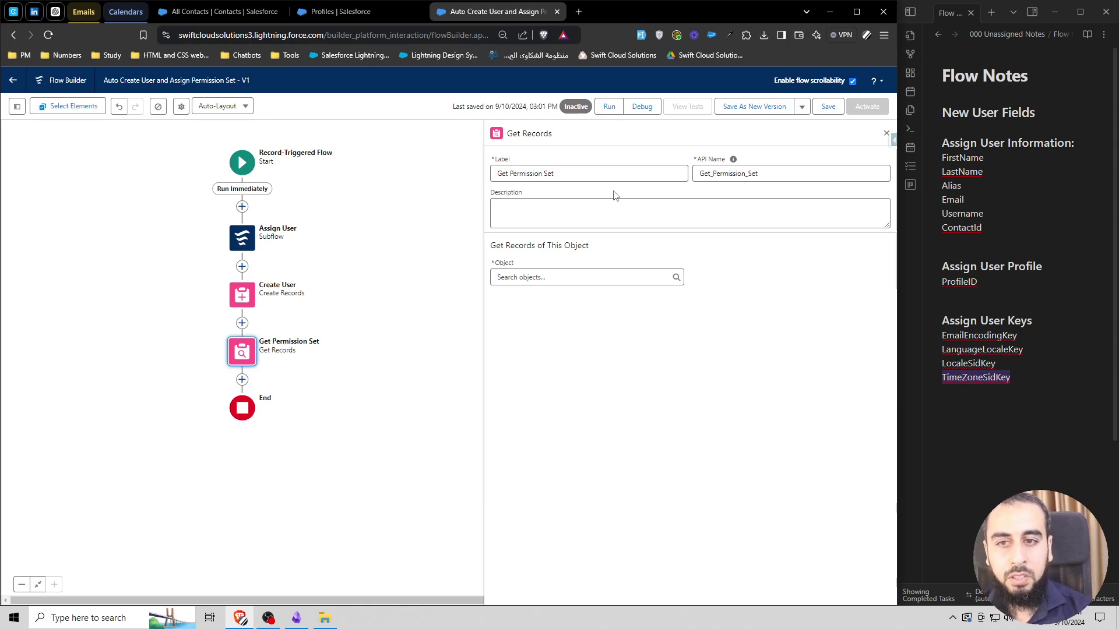
{"action": "left_click", "coordinate": [564, 278]}
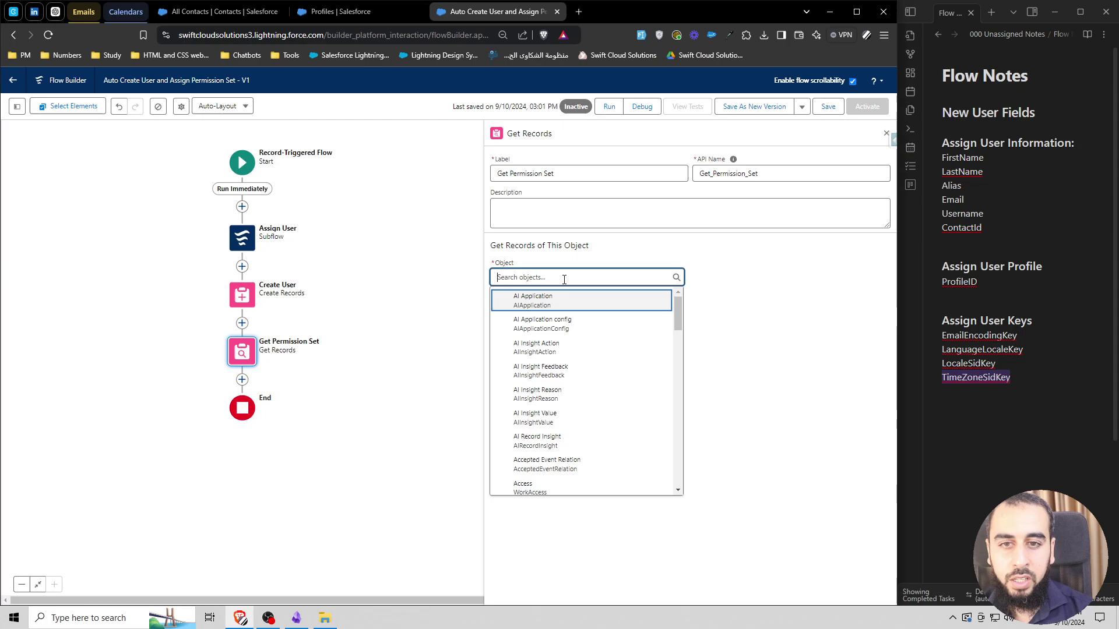
{"action": "type", "text": "permission set"}
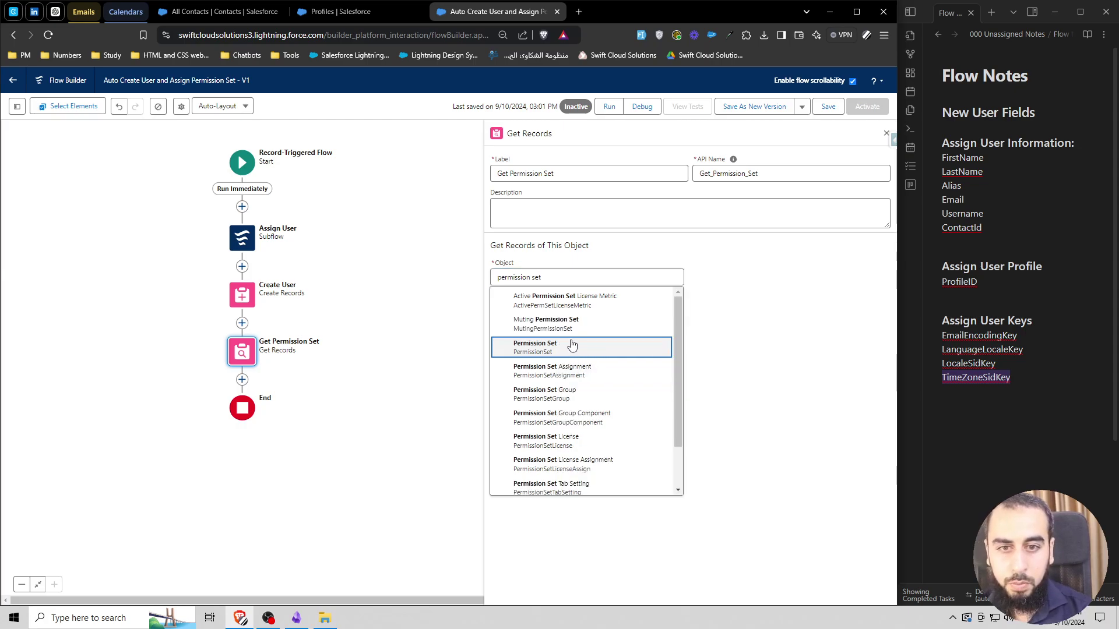
{"action": "left_click", "coordinate": [570, 347]}
Step: Filter the permission set records on the Name field with the Equals operator
{"action": "left_click", "coordinate": [544, 380]}
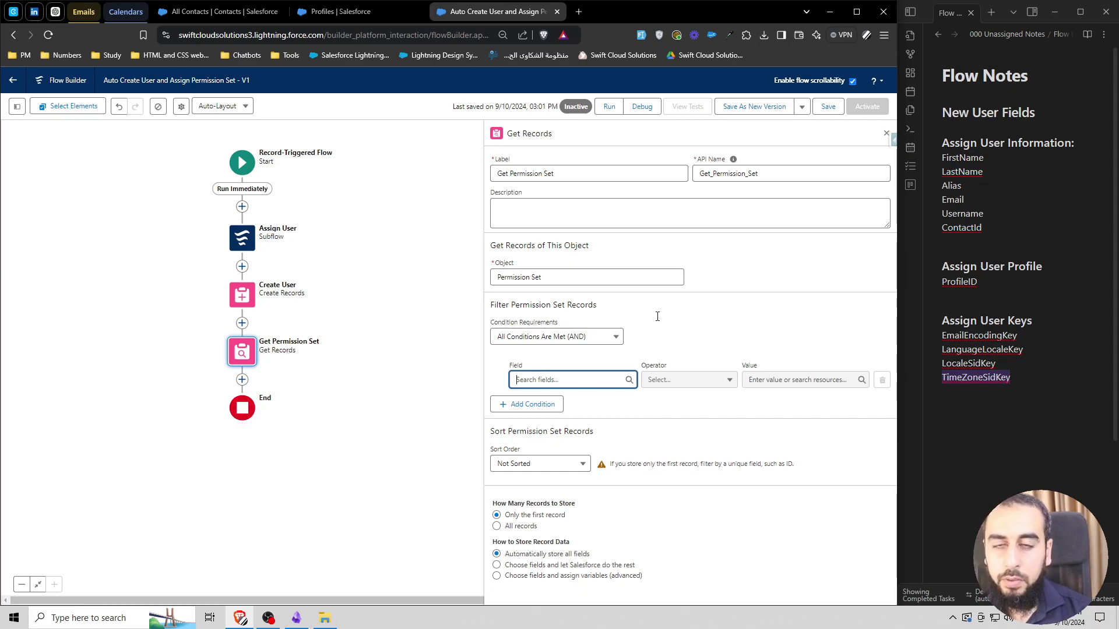
{"action": "type", "text": "name"}
{"action": "key", "text": "ctrl+a"}
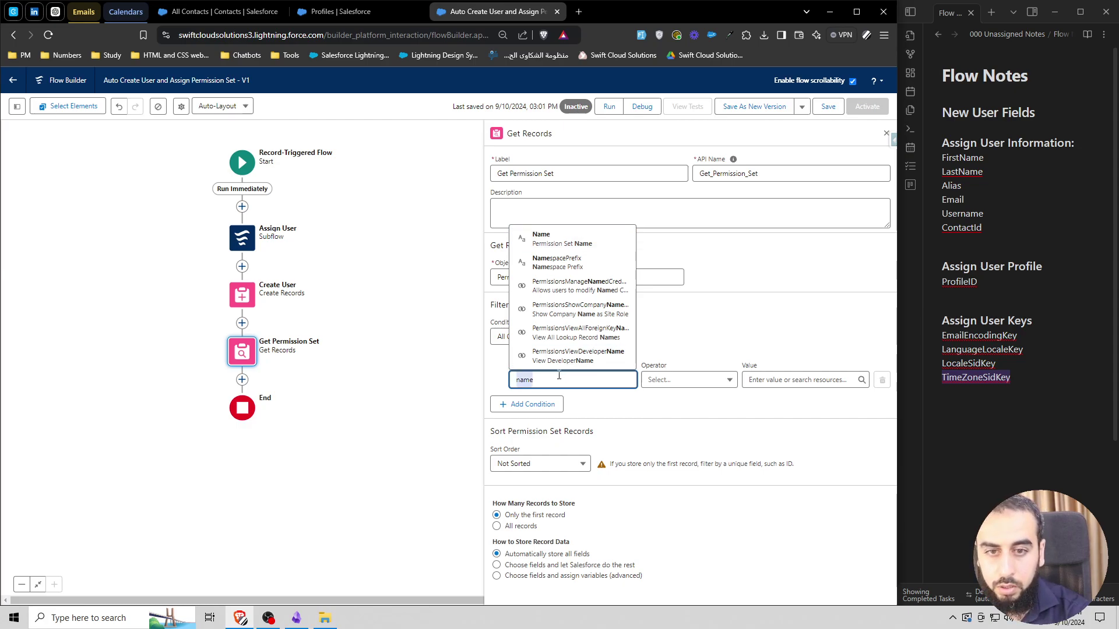
{"action": "type", "text": "labe"}
{"action": "key", "text": "ctrl+a"}
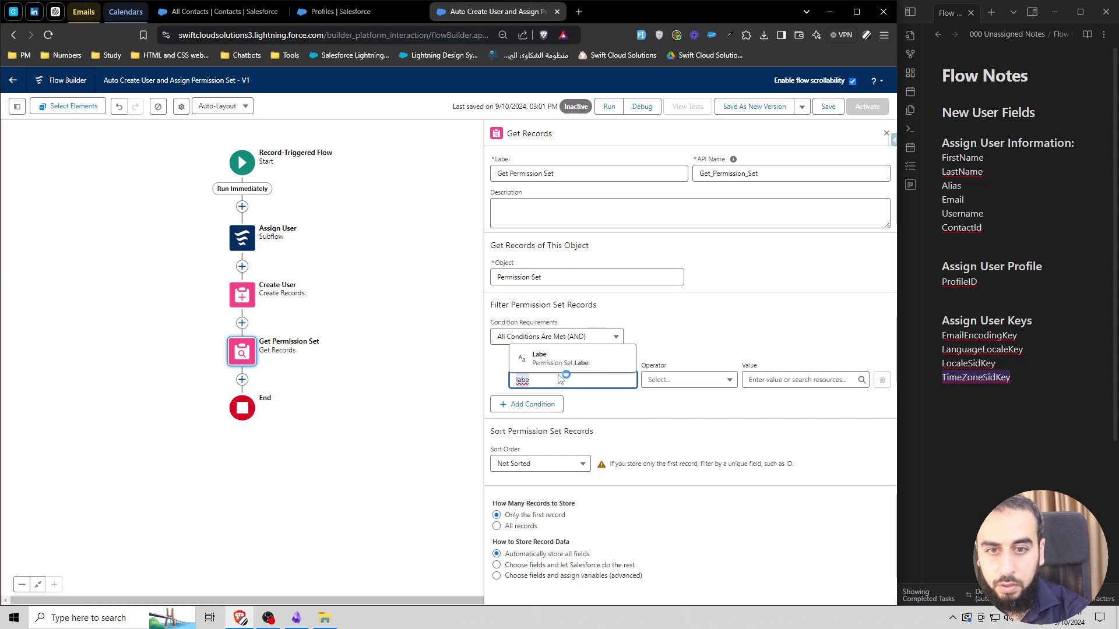
{"action": "key", "text": "ctrl+s"}
{"action": "left_click", "coordinate": [711, 416]}
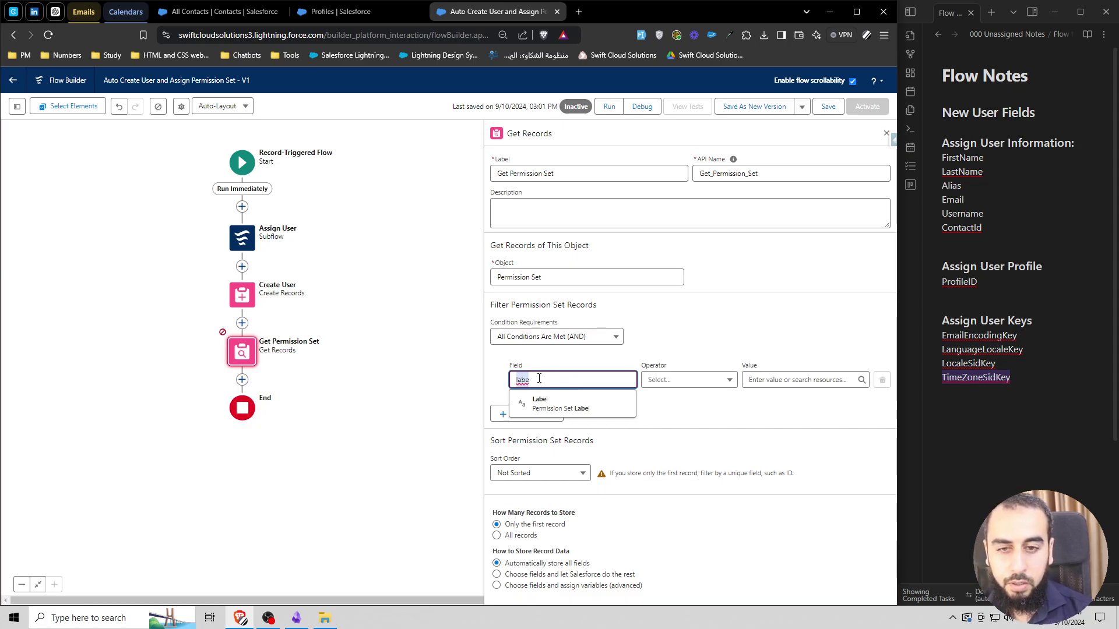
{"action": "type", "text": "Nasme"}
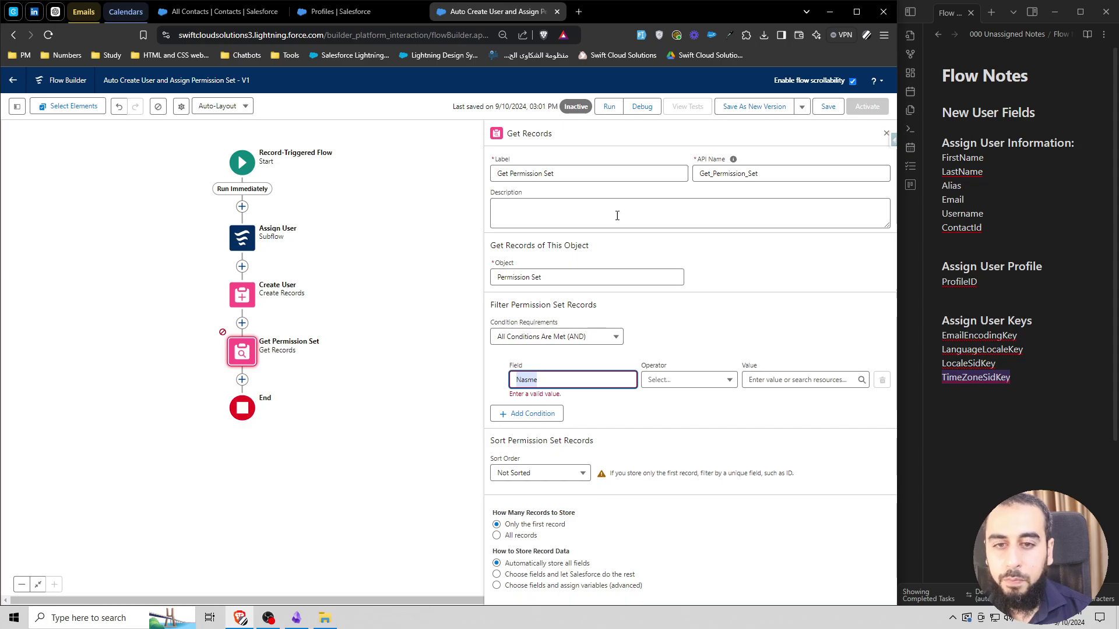
Step: Open the ARC Access permission set from the Permission Sets page in Setup and select its name
{"action": "left_click", "coordinate": [335, 12]}
{"action": "left_click", "coordinate": [57, 140]}
{"action": "type", "text": "permiss"}
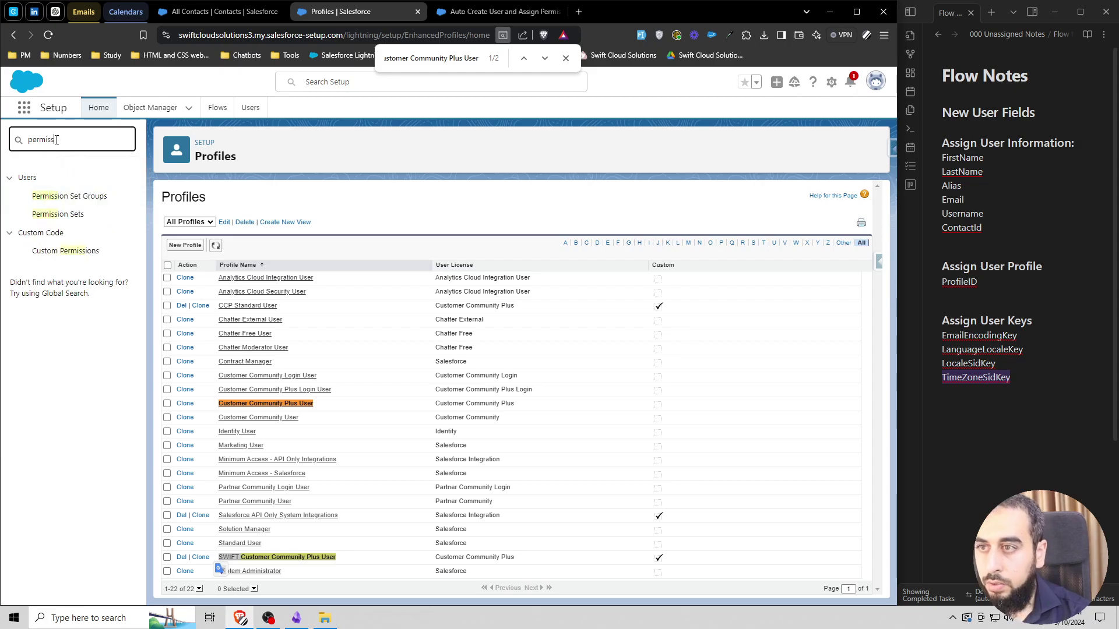
{"action": "left_click", "coordinate": [57, 214]}
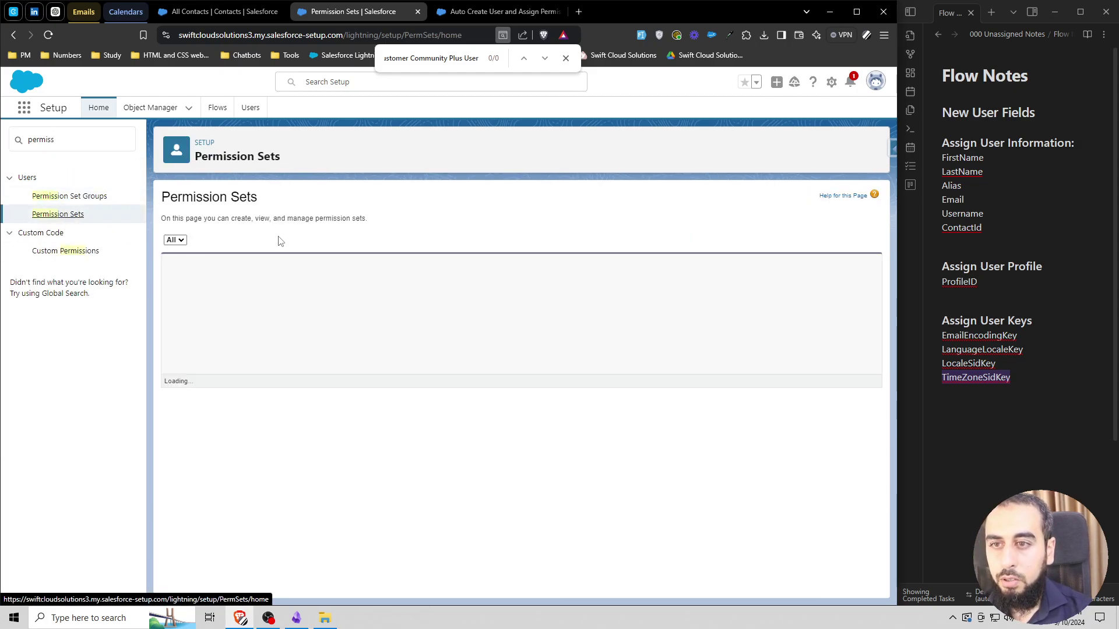
{"action": "left_click", "coordinate": [237, 298]}
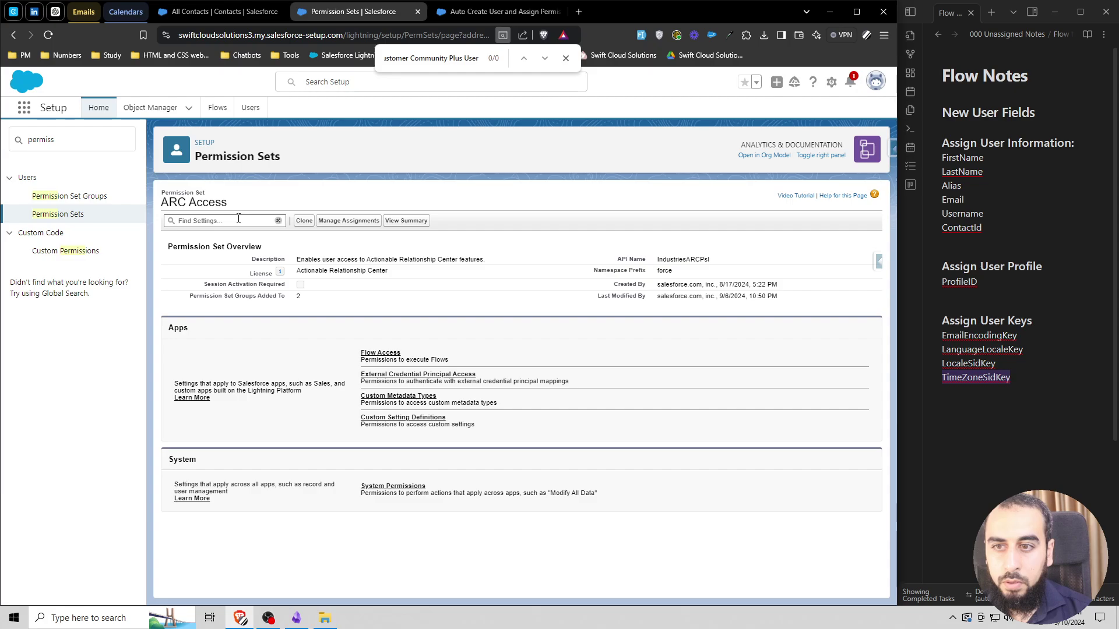
{"action": "triple_click", "coordinate": [210, 202]}
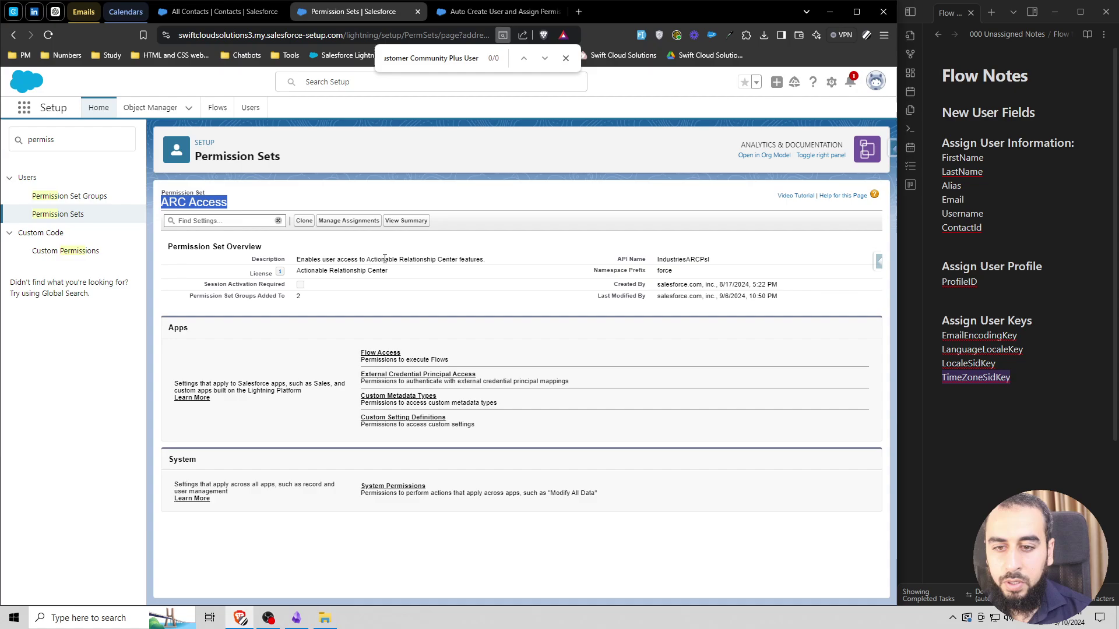
{"action": "left_click", "coordinate": [566, 59]}
Step: Open the Data Export page of Salesforce Inspector Reloaded from the ARC Access permission set page
{"action": "left_click", "coordinate": [495, 13]}
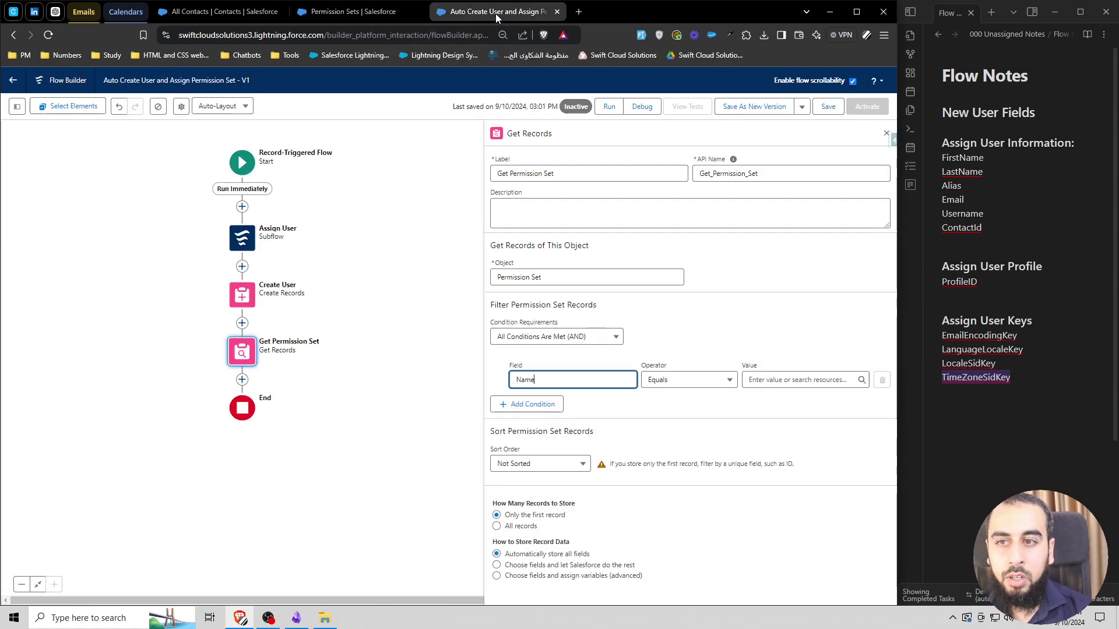
{"action": "left_click", "coordinate": [349, 15]}
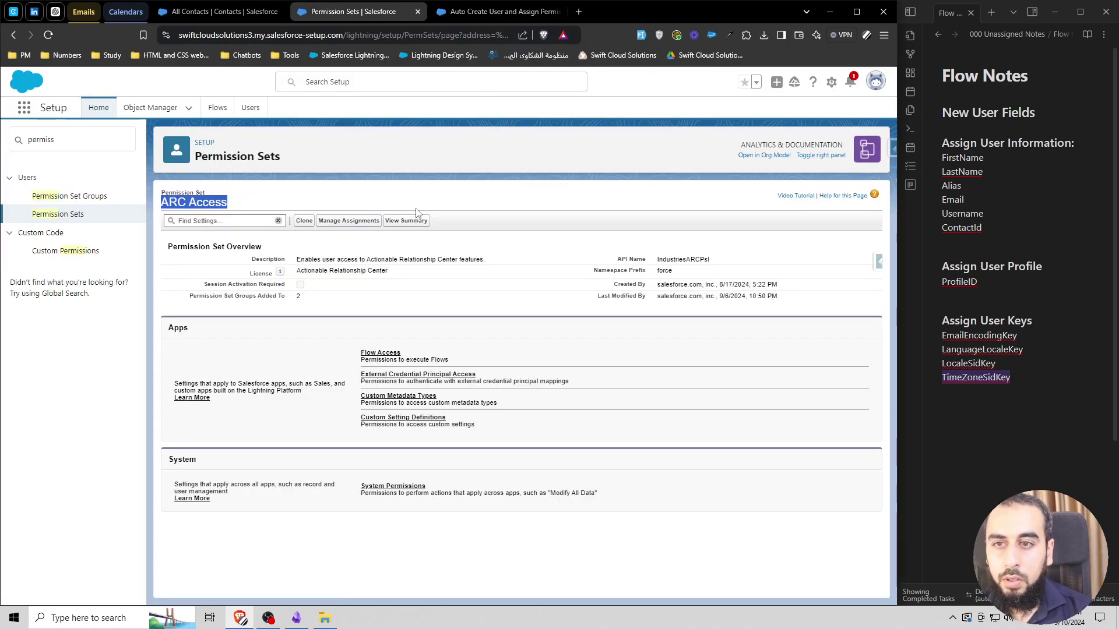
{"action": "left_click", "coordinate": [892, 149]}
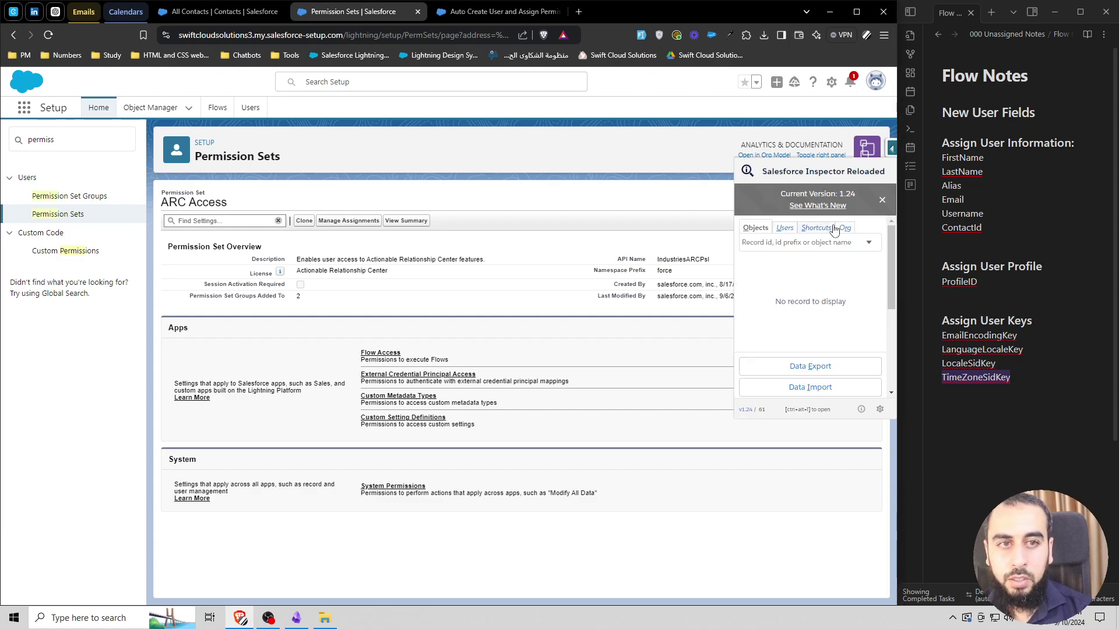
{"action": "left_click", "coordinate": [827, 367]}
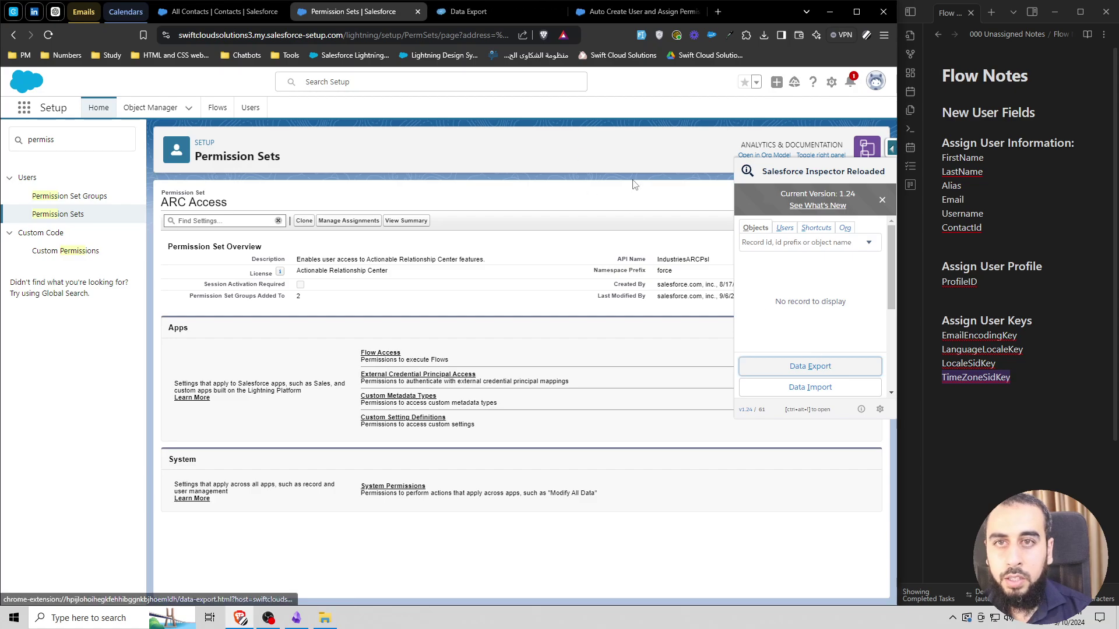
{"action": "left_click", "coordinate": [466, 11]}
Step: Write and run the export query SELECT Id, Name, Label FROM PermissionSet
{"action": "left_click", "coordinate": [247, 118]}
{"action": "left_click", "coordinate": [233, 132]}
{"action": "type", "text": "Permission"}
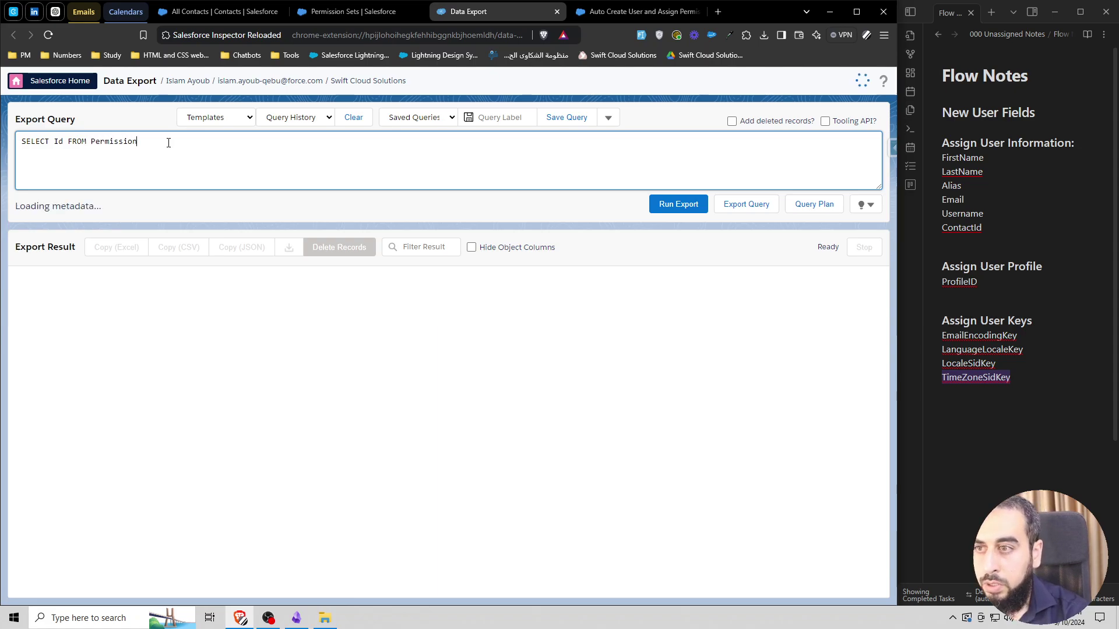
{"action": "left_click", "coordinate": [64, 224]}
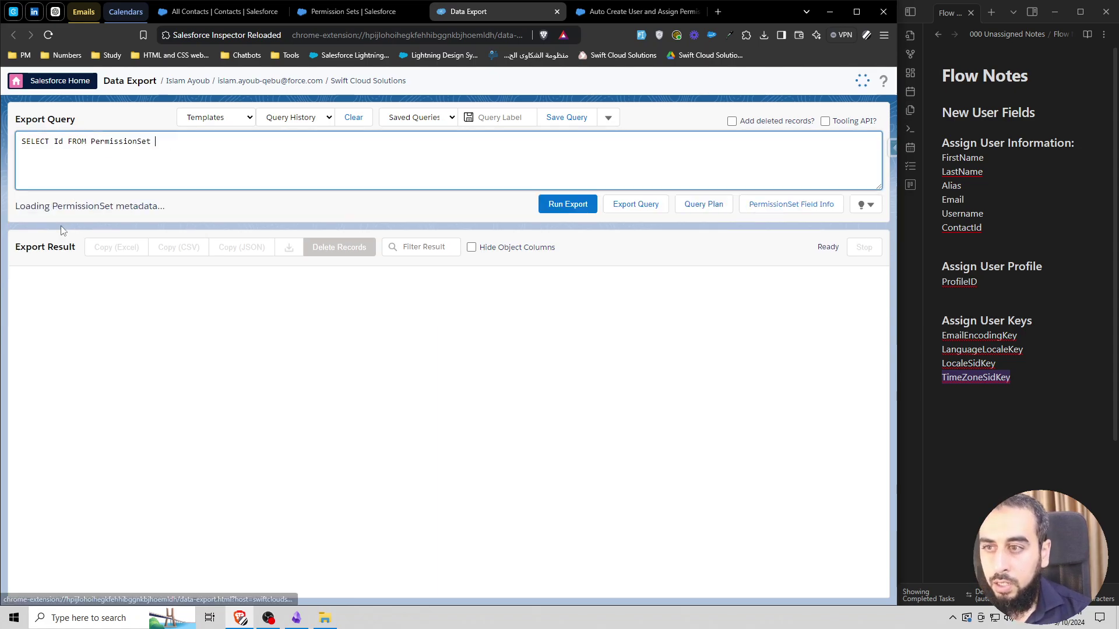
{"action": "left_click", "coordinate": [64, 142]}
{"action": "type", "text": ", Name, Lab"}
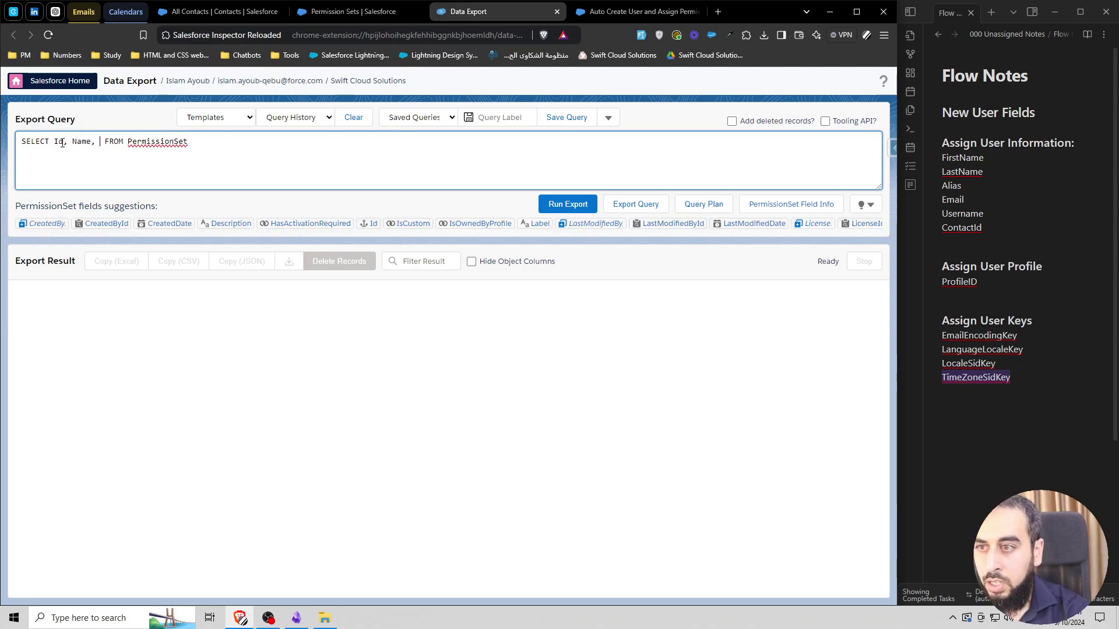
{"action": "left_click", "coordinate": [38, 224]}
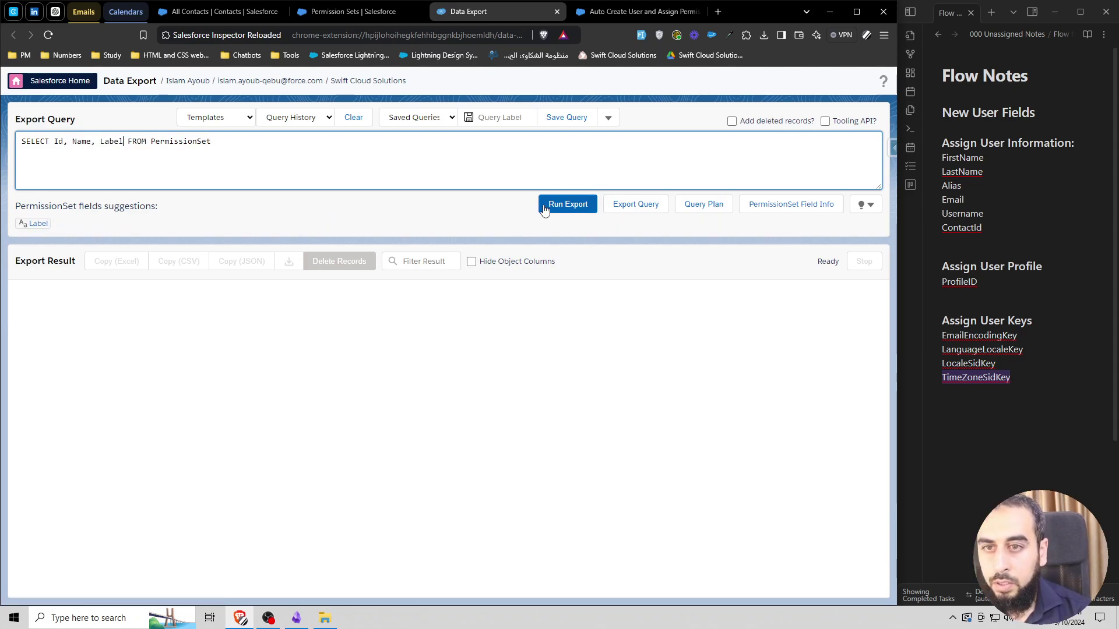
{"action": "left_click", "coordinate": [567, 203]}
Step: Search the exported permission set records for arc access
{"action": "key", "text": "ctrl+f"}
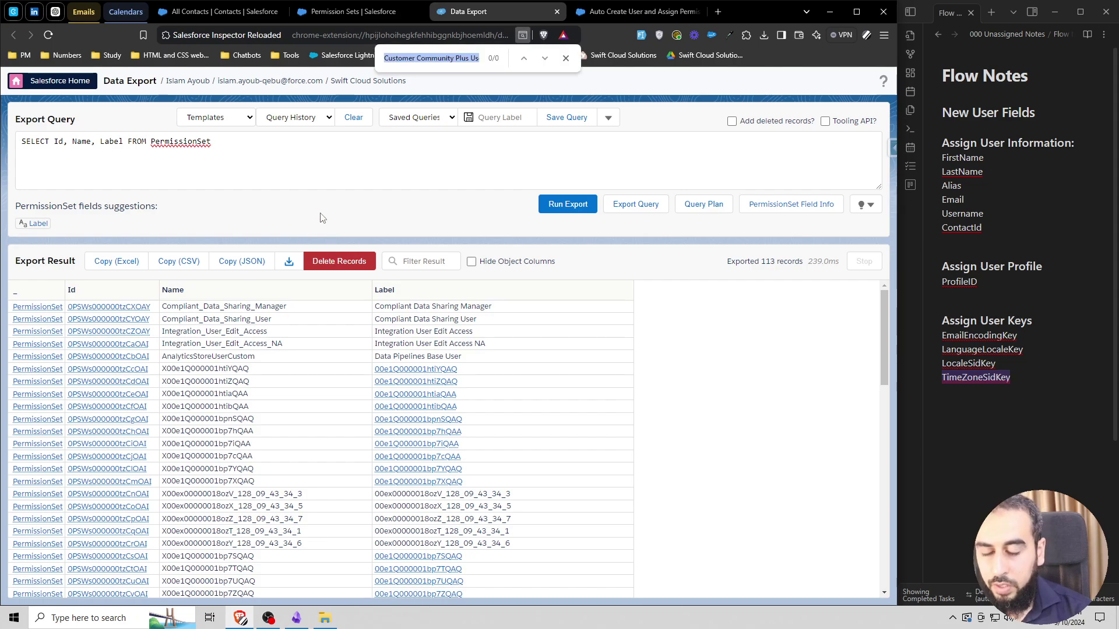
{"action": "type", "text": "arc access"}
{"action": "scroll", "coordinate": [412, 303], "scroll_direction": "down", "scroll_amount": 15}
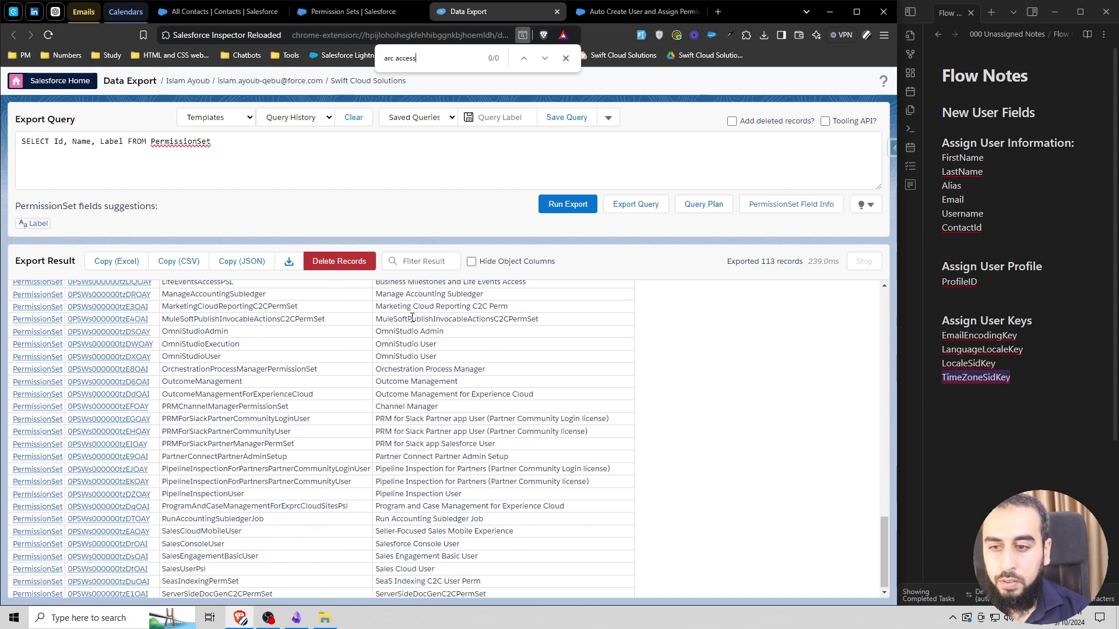
Step: Add the filter where name = 'ARC Access' to the PermissionSet export query and run it
{"action": "left_click", "coordinate": [264, 147]}
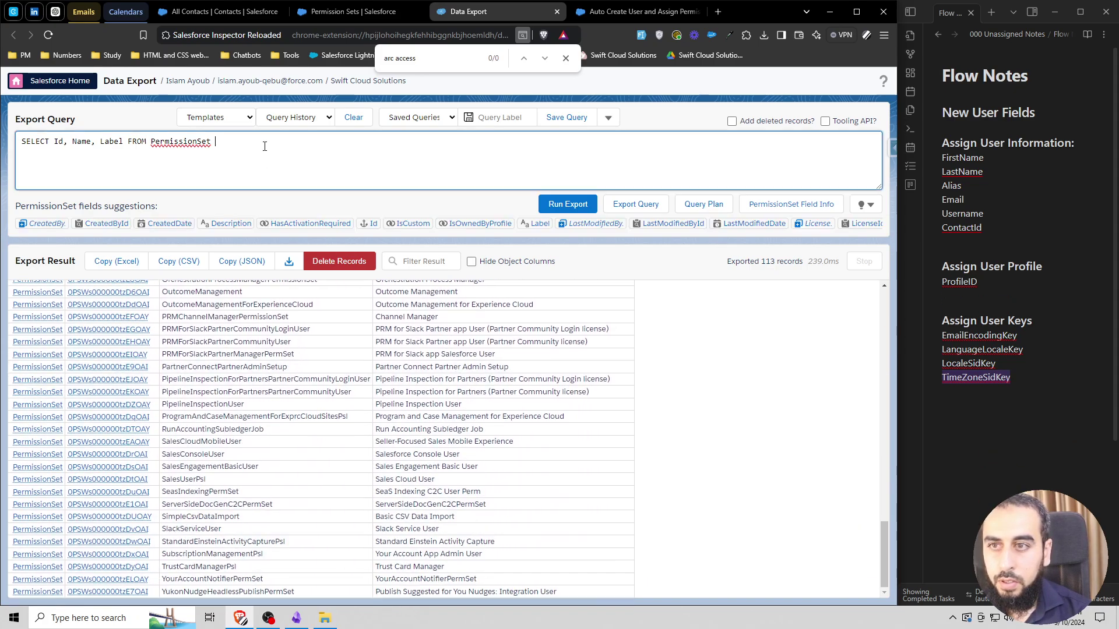
{"action": "type", "text": "where"}
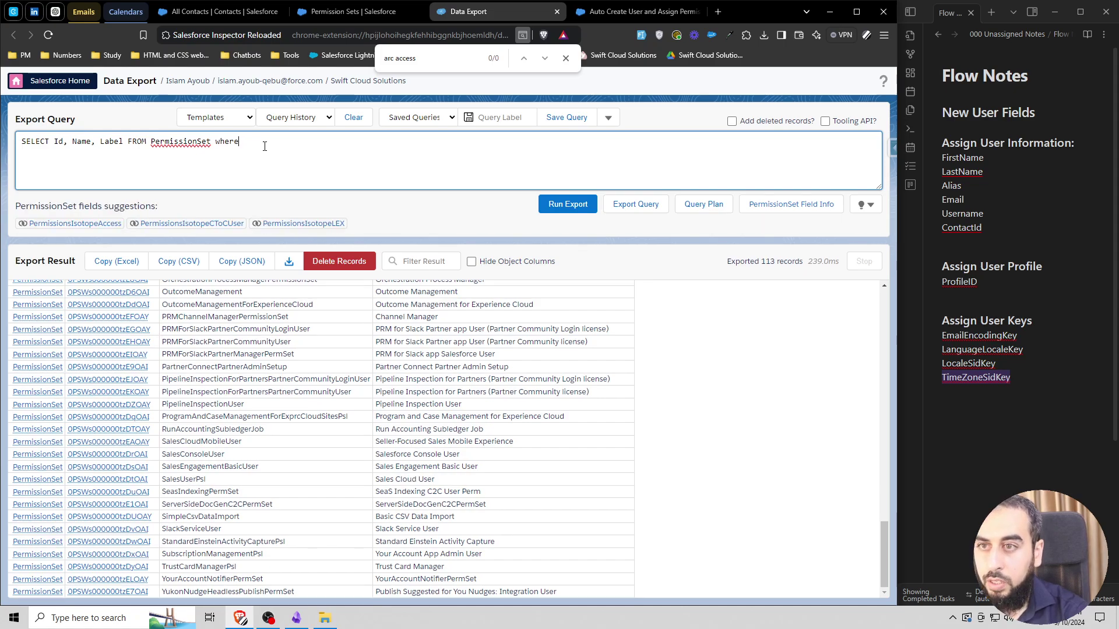
{"action": "type", "text": " name = '"}
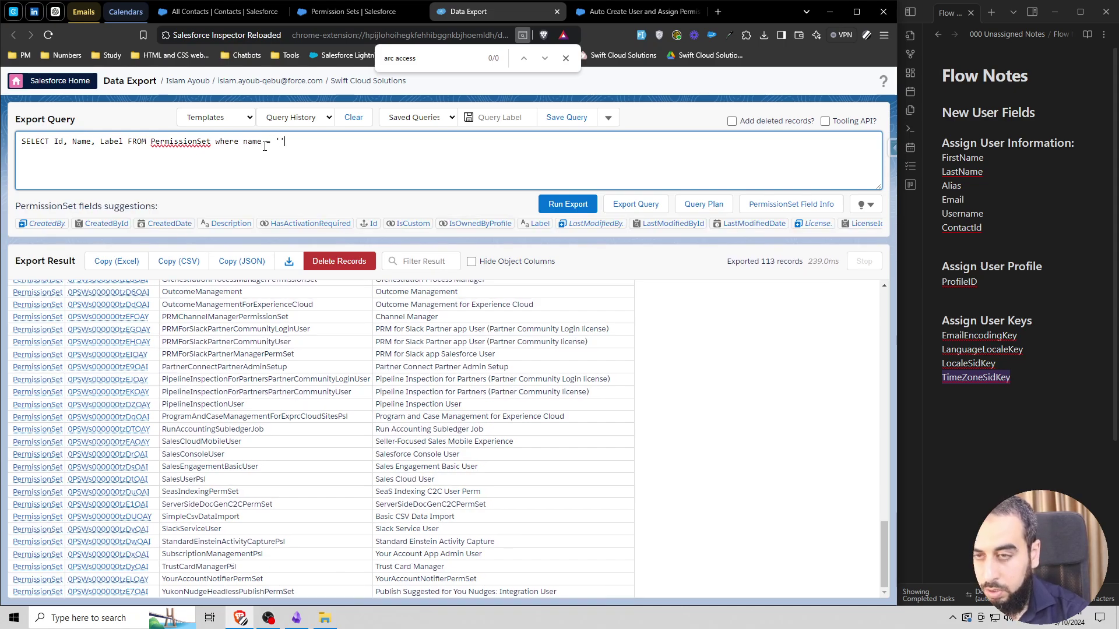
{"action": "type", "text": "ARC AC"}
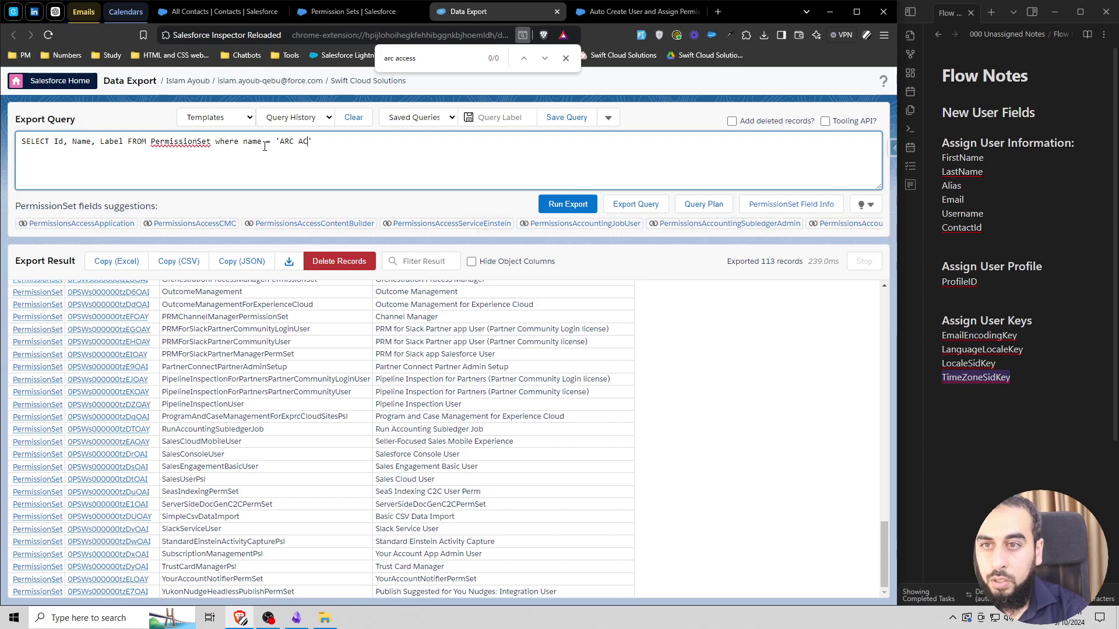
{"action": "type", "text": "cess"}
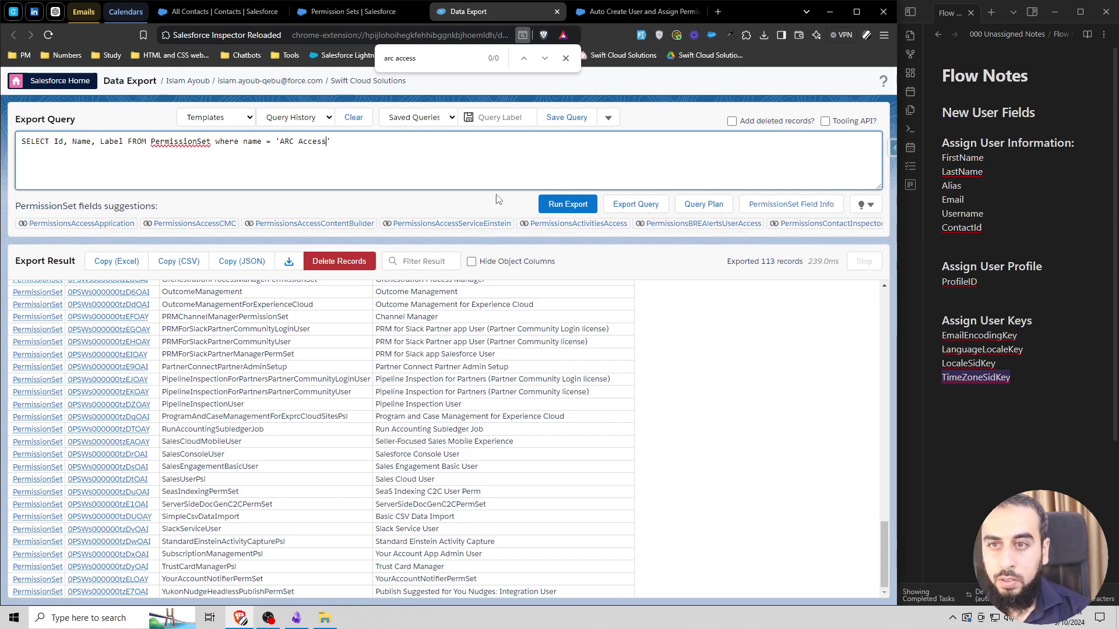
{"action": "key", "text": "ctrl+Return"}
Step: Change the query's filter field to label, run the export again and copy the Name value of the exported permission set
{"action": "left_click", "coordinate": [296, 141]}
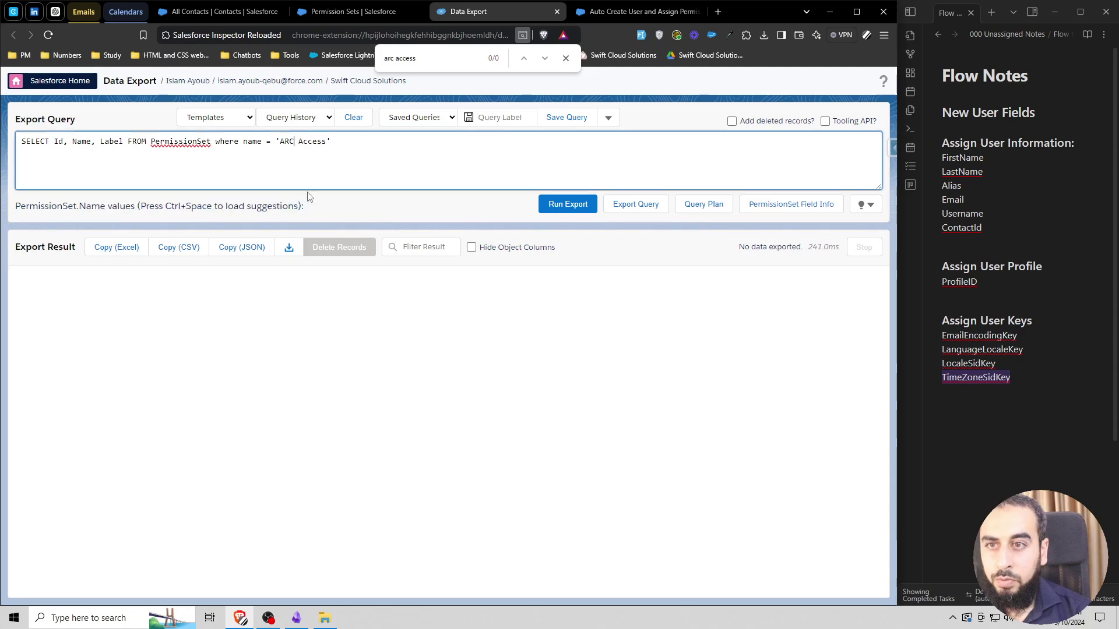
{"action": "left_click_drag", "start_coordinate": [242, 142], "coordinate": [265, 143]}
{"action": "type", "text": "label ="}
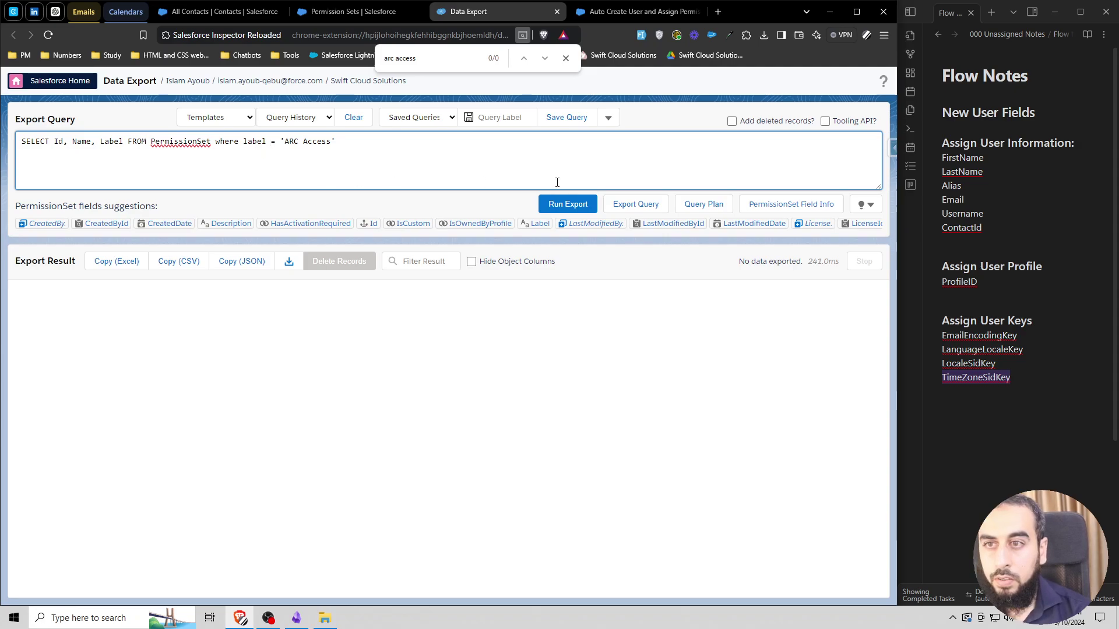
{"action": "left_click", "coordinate": [565, 204]}
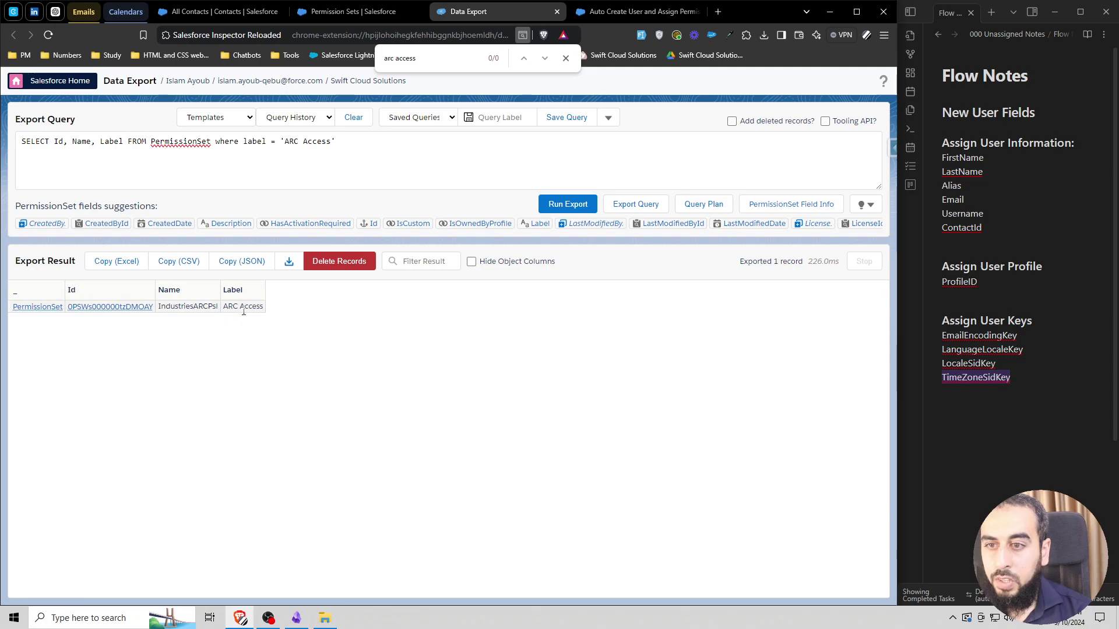
{"action": "double_click", "coordinate": [207, 307]}
{"action": "key", "text": "ctrl+c"}
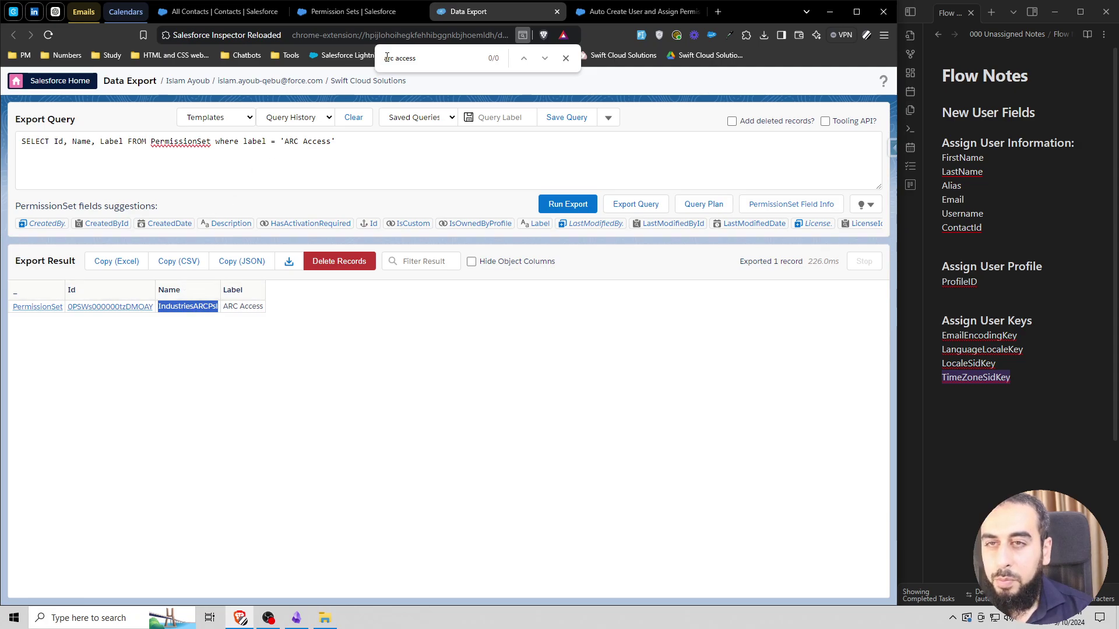
Step: In the flow's Get Permission Set element, filter Name equals IndustriesARCPsl and store data with Choose fields and let Salesforce do the rest
{"action": "left_click", "coordinate": [600, 12]}
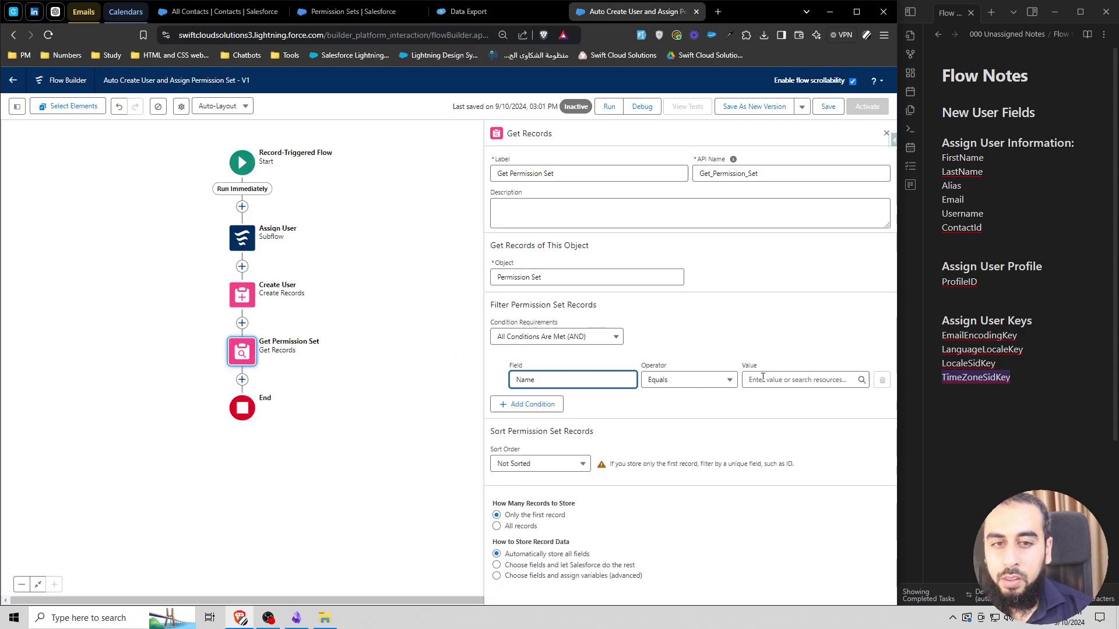
{"action": "left_click", "coordinate": [786, 379]}
{"action": "key", "text": "ctrl+v"}
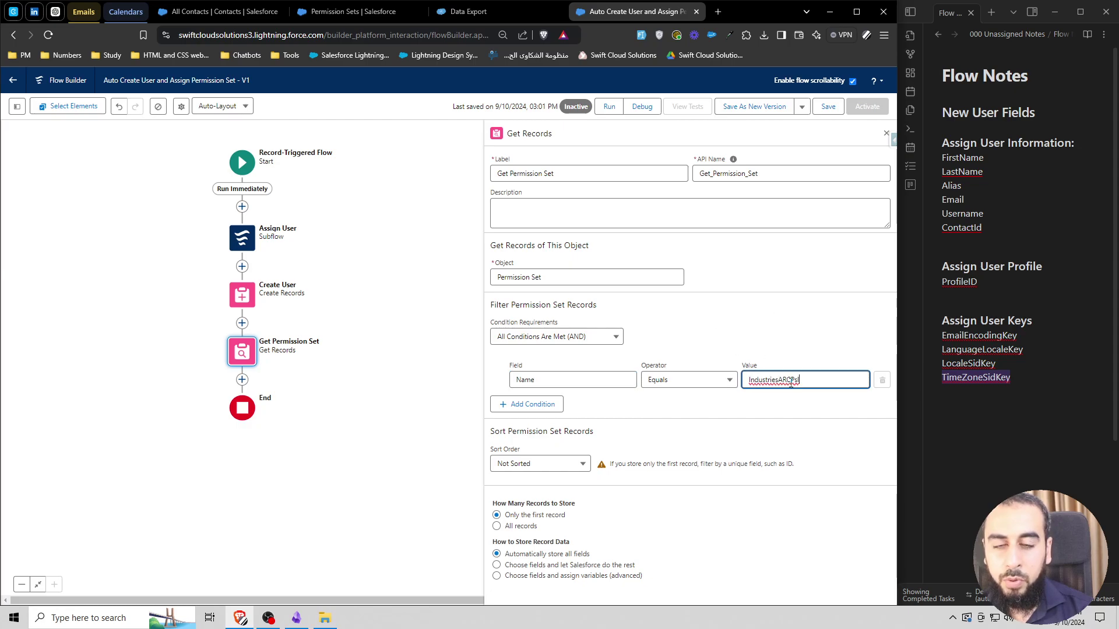
{"action": "left_click", "coordinate": [737, 339]}
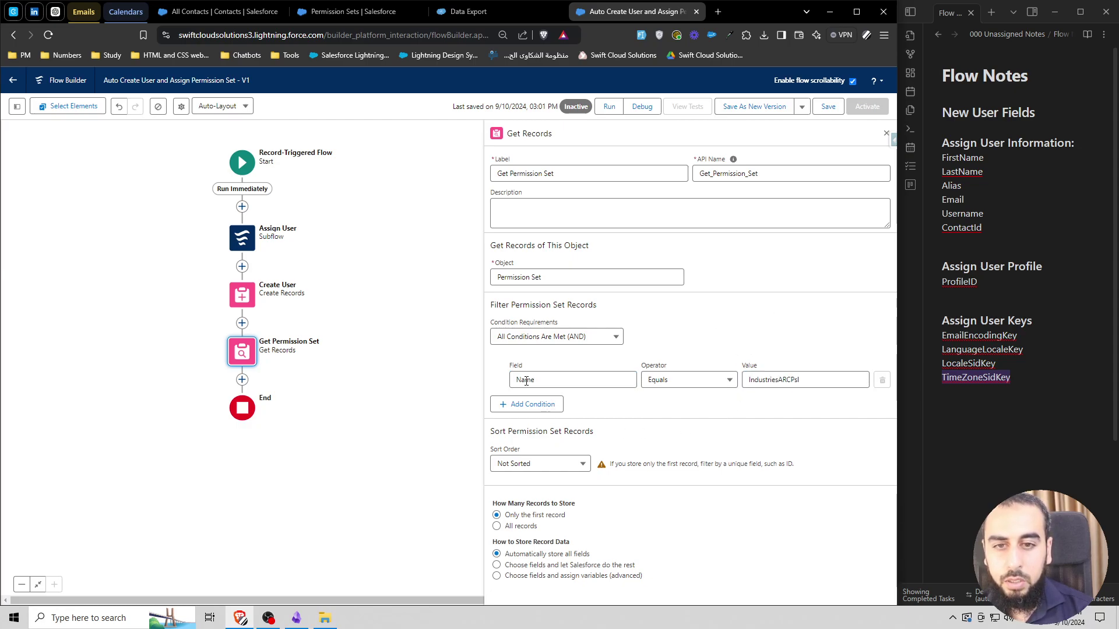
{"action": "left_click", "coordinate": [497, 565]}
{"action": "scroll", "coordinate": [525, 547], "scroll_direction": "down", "scroll_amount": 2}
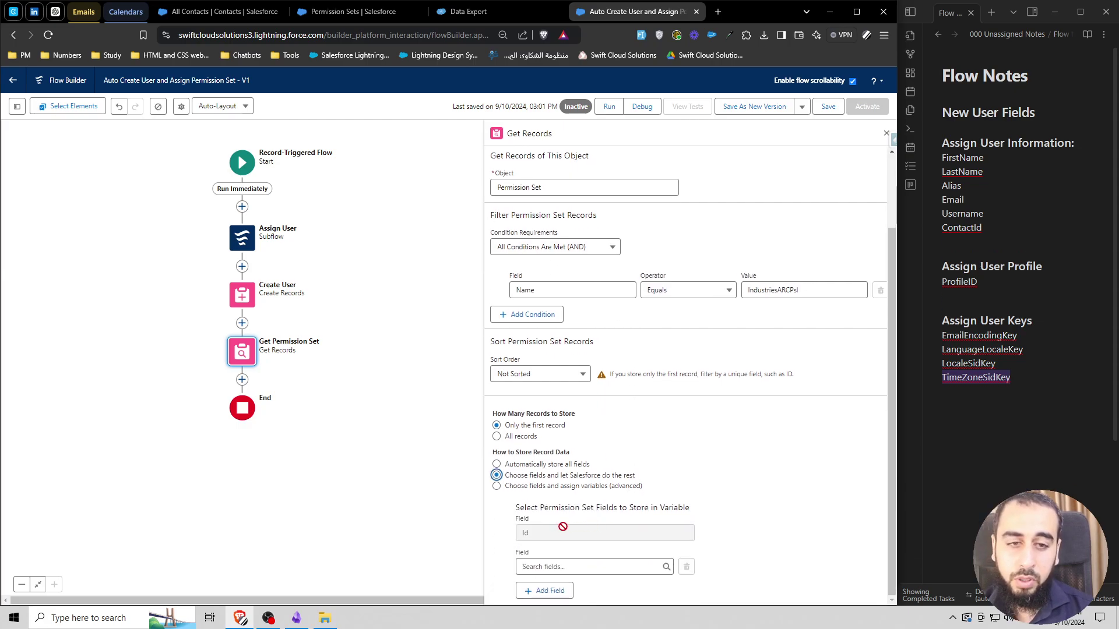
Step: Add a Create Records element after Get Permission Set, labelled Create Permission Set Assignment
{"action": "left_click", "coordinate": [242, 380]}
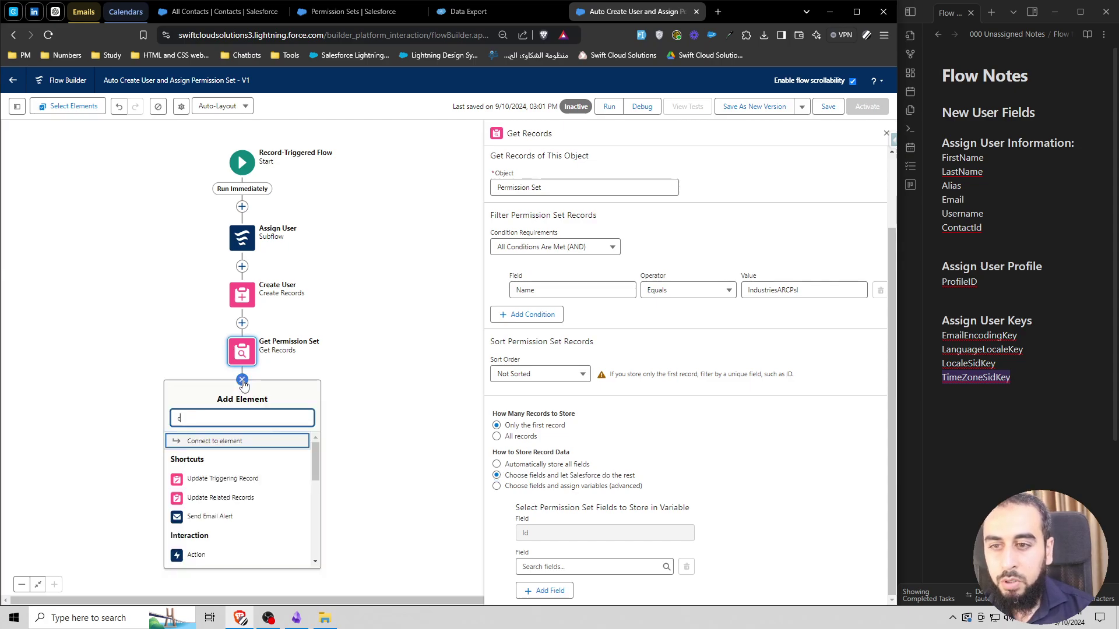
{"action": "type", "text": "crea"}
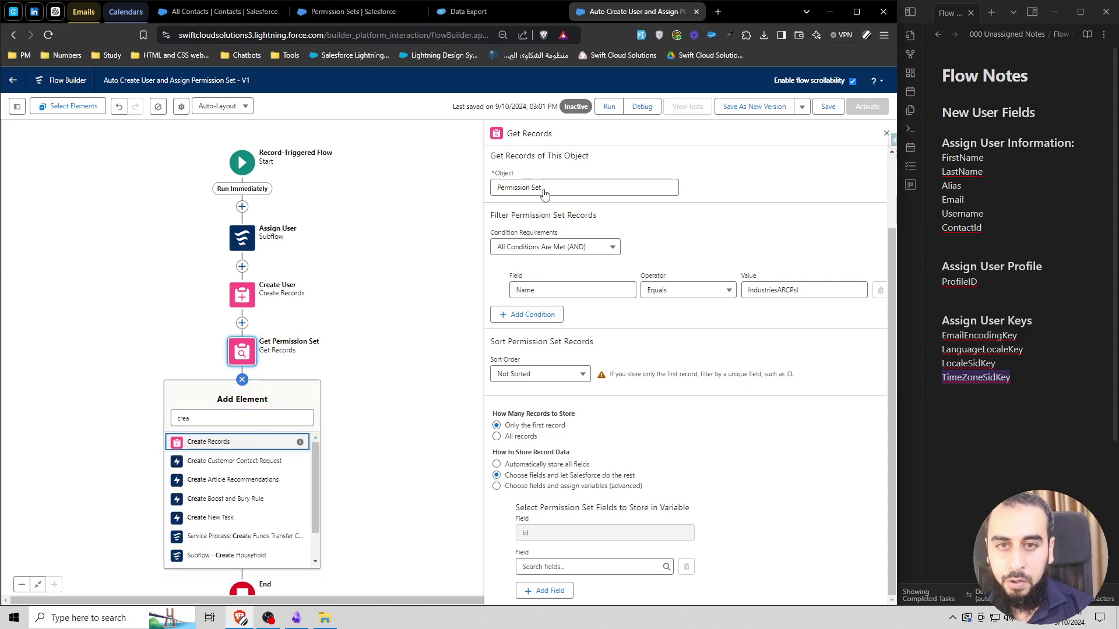
{"action": "left_click", "coordinate": [232, 443]}
{"action": "type", "text": "Create Permission"}
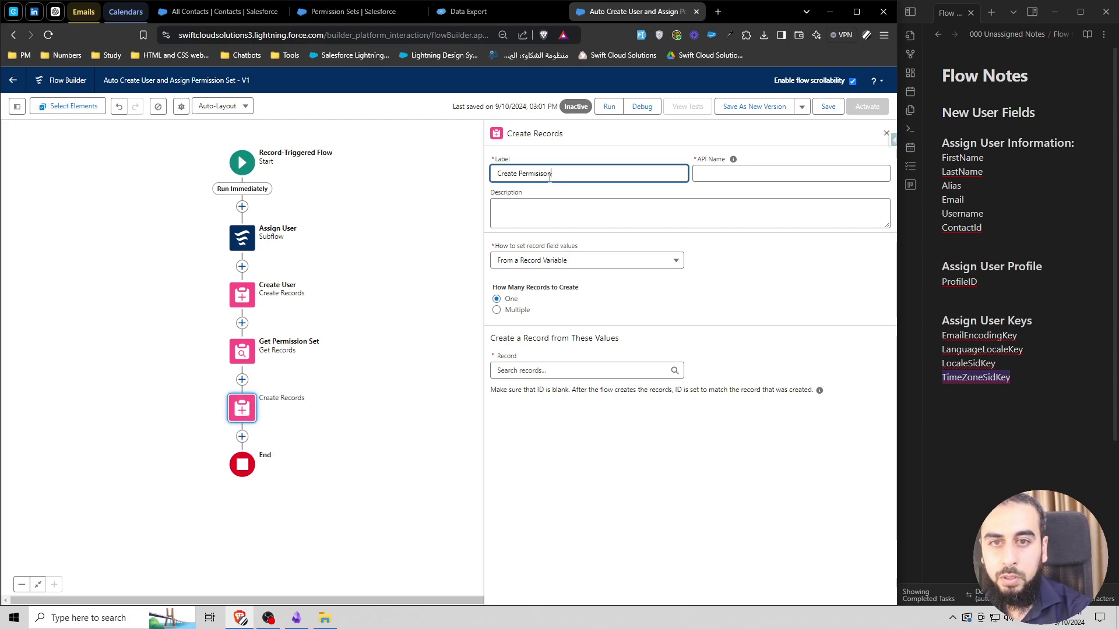
{"action": "key", "text": "BackSpace"}
{"action": "type", "text": "sion Set Assignmen"}
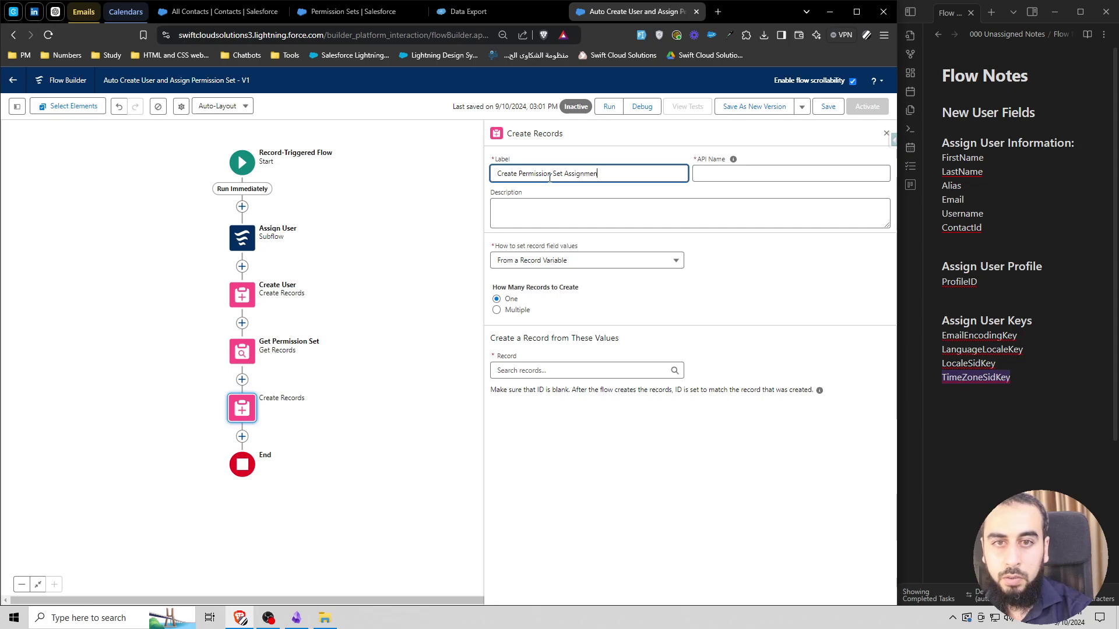
{"action": "type", "text": "t"}
{"action": "left_click", "coordinate": [577, 239]}
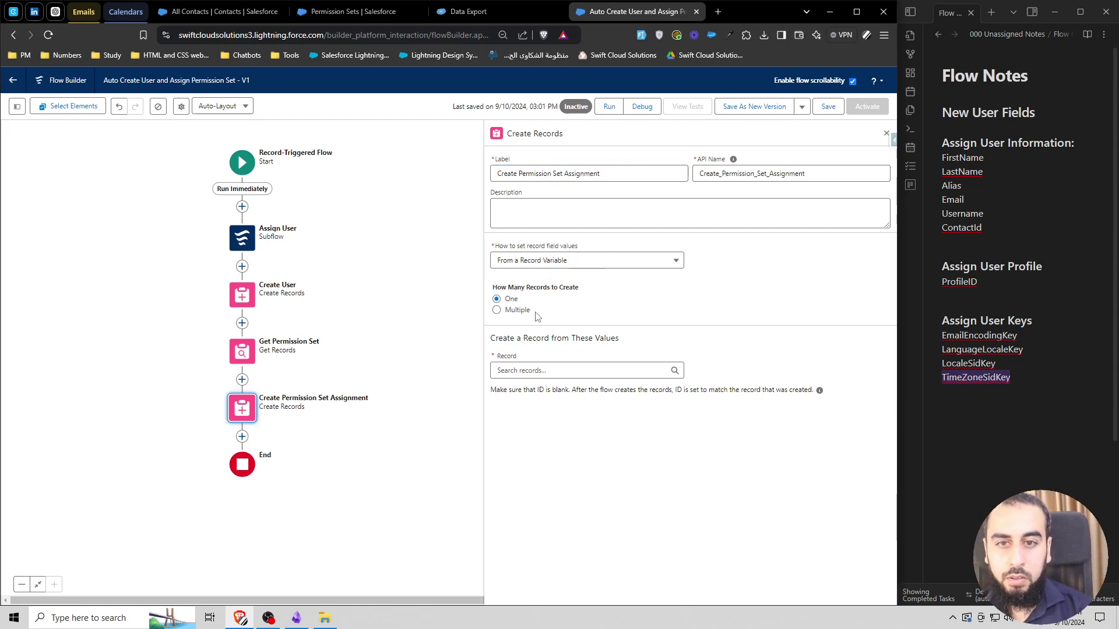
Step: Set the new element's record field values to Manually and choose Permission Set Assignment as its object
{"action": "left_click", "coordinate": [532, 263]}
{"action": "left_click", "coordinate": [533, 285]}
{"action": "left_click", "coordinate": [530, 328]}
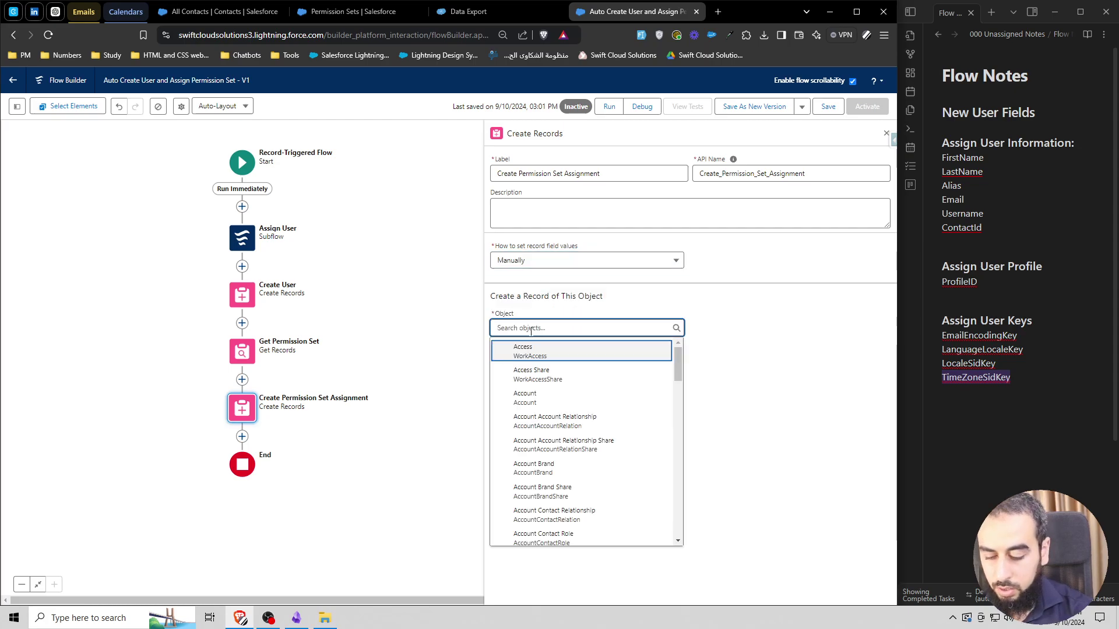
{"action": "type", "text": "permi"}
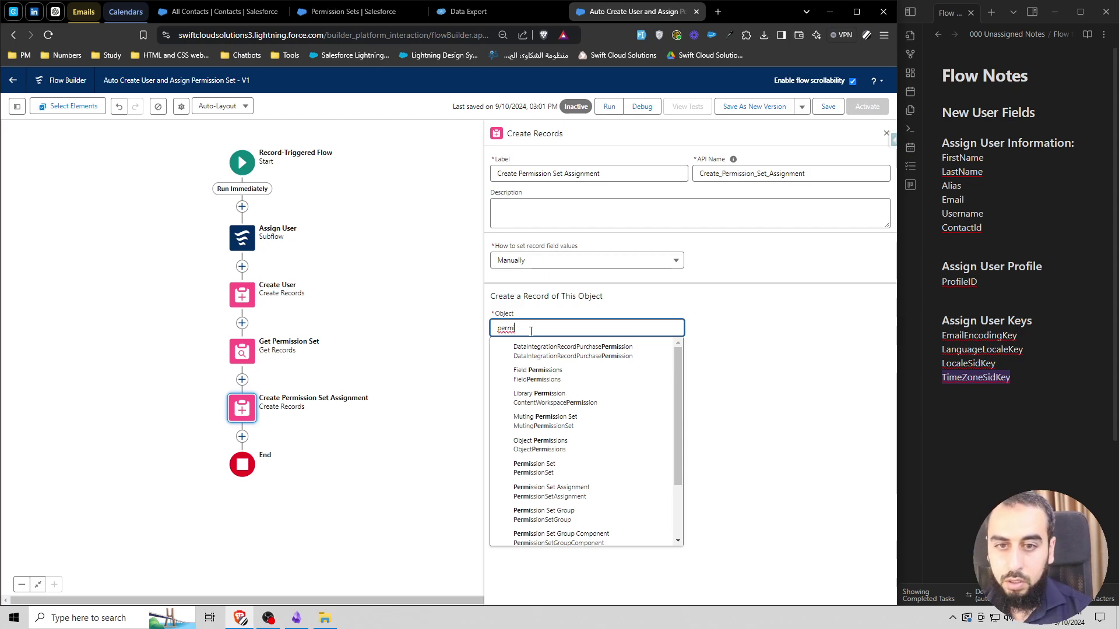
{"action": "type", "text": "ss"}
{"action": "type", "text": "set ass"}
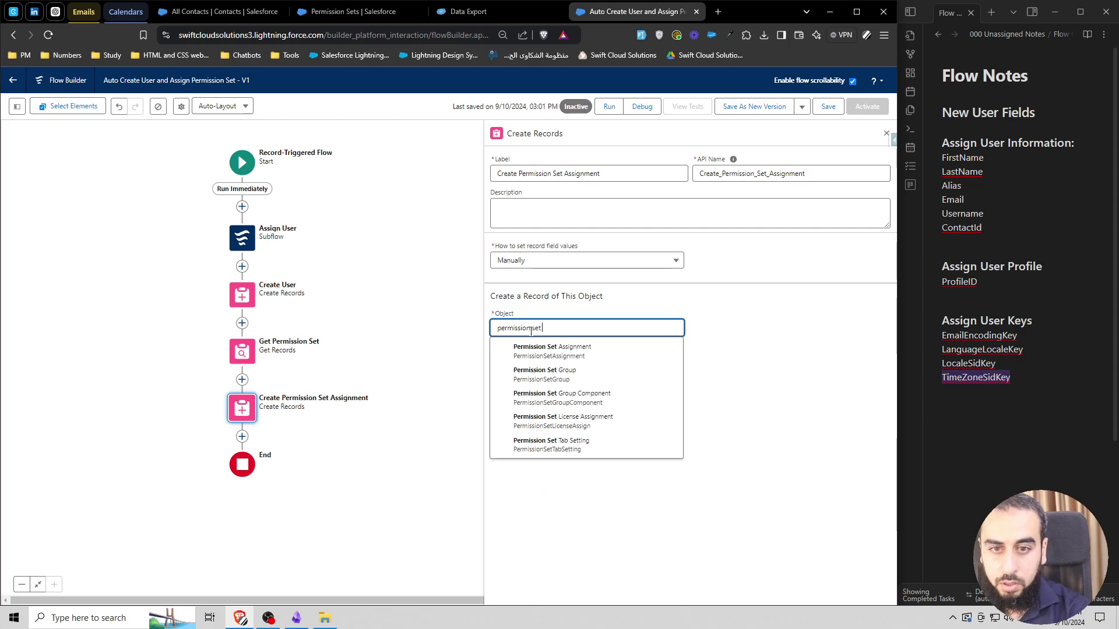
{"action": "left_click", "coordinate": [545, 350]}
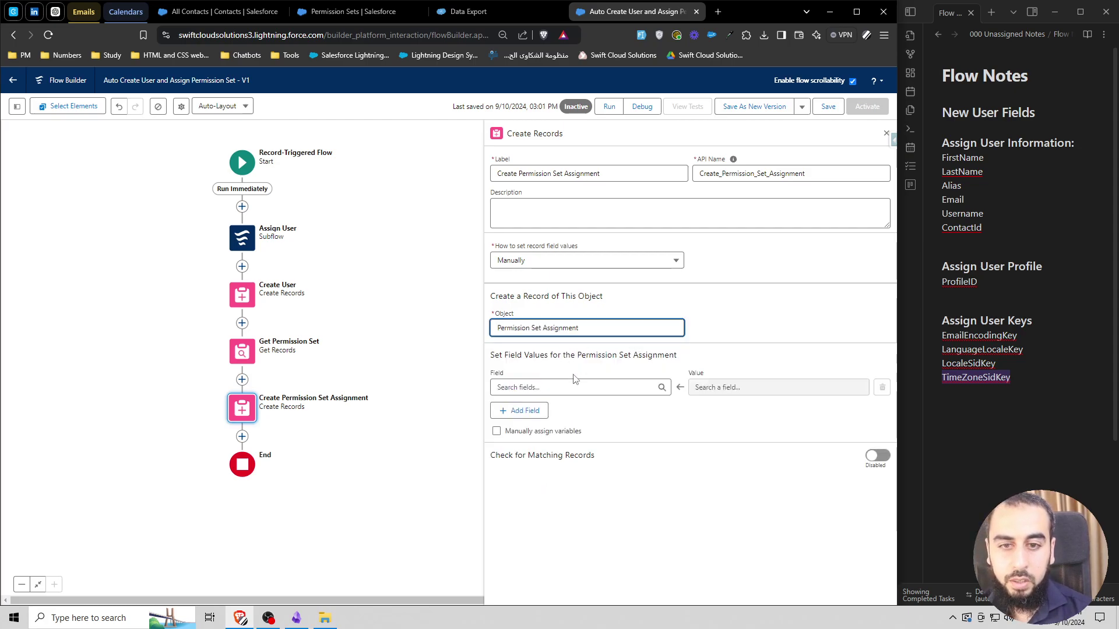
Step: Map the Assignee ID field to the User ID of RecVar_User from the Assign User subflow outputs
{"action": "left_click", "coordinate": [579, 386]}
{"action": "left_click", "coordinate": [545, 444]}
{"action": "left_click", "coordinate": [714, 387]}
{"action": "type", "text": "re"}
{"action": "key", "text": "BackSpace"}
{"action": "key", "text": "BackSpace"}
{"action": "type", "text": "outpu"}
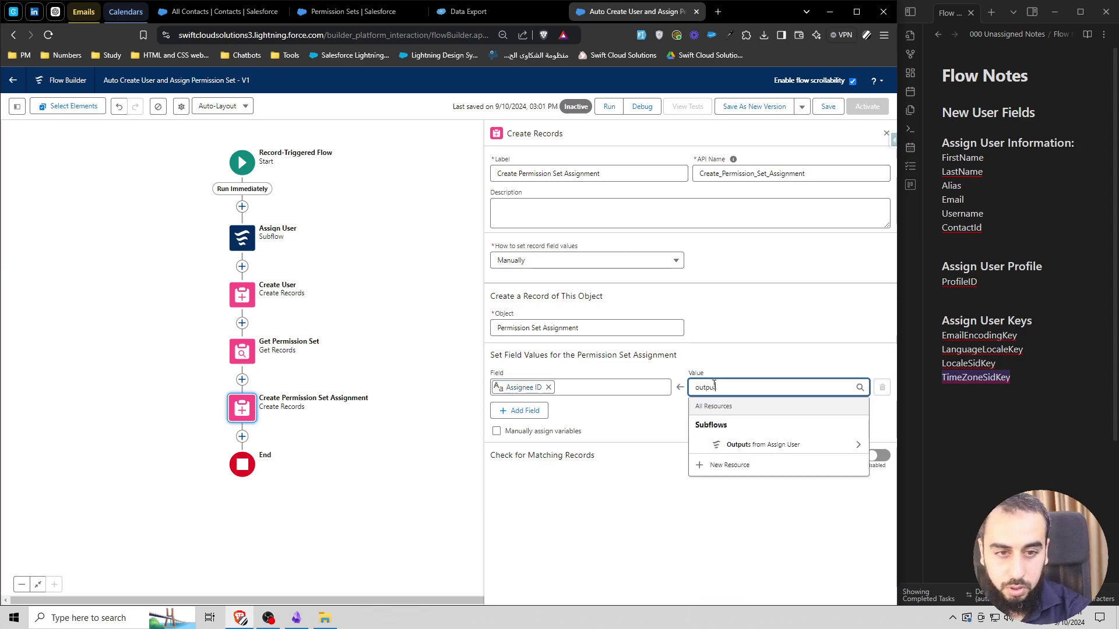
{"action": "type", "text": "t"}
{"action": "left_click", "coordinate": [754, 445]}
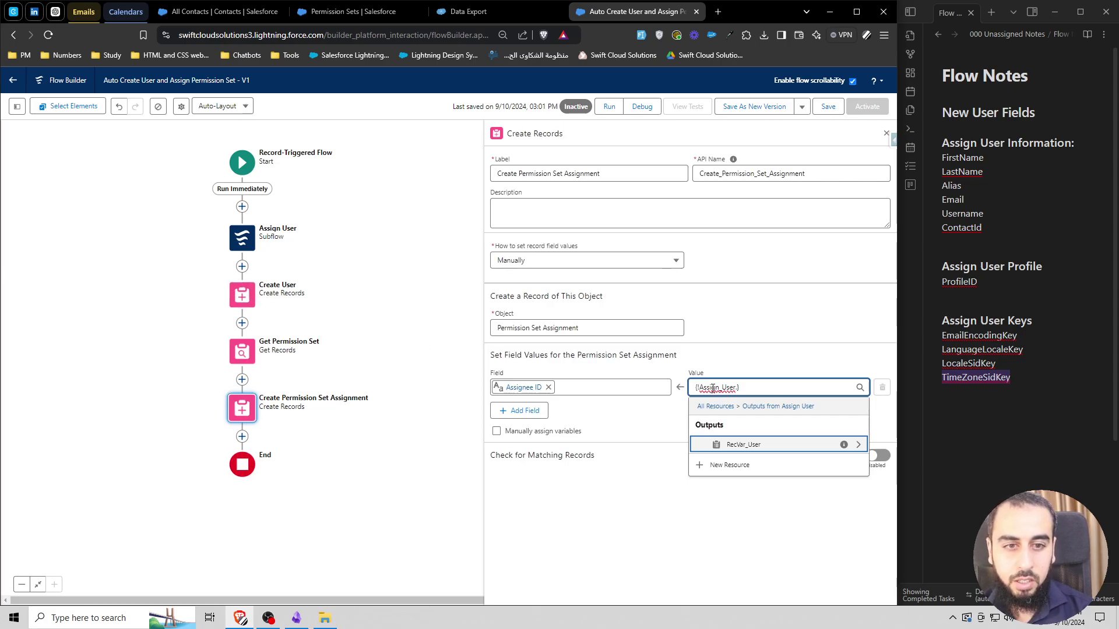
{"action": "left_click", "coordinate": [757, 445]}
{"action": "type", "text": "user id"}
{"action": "left_click", "coordinate": [776, 450]}
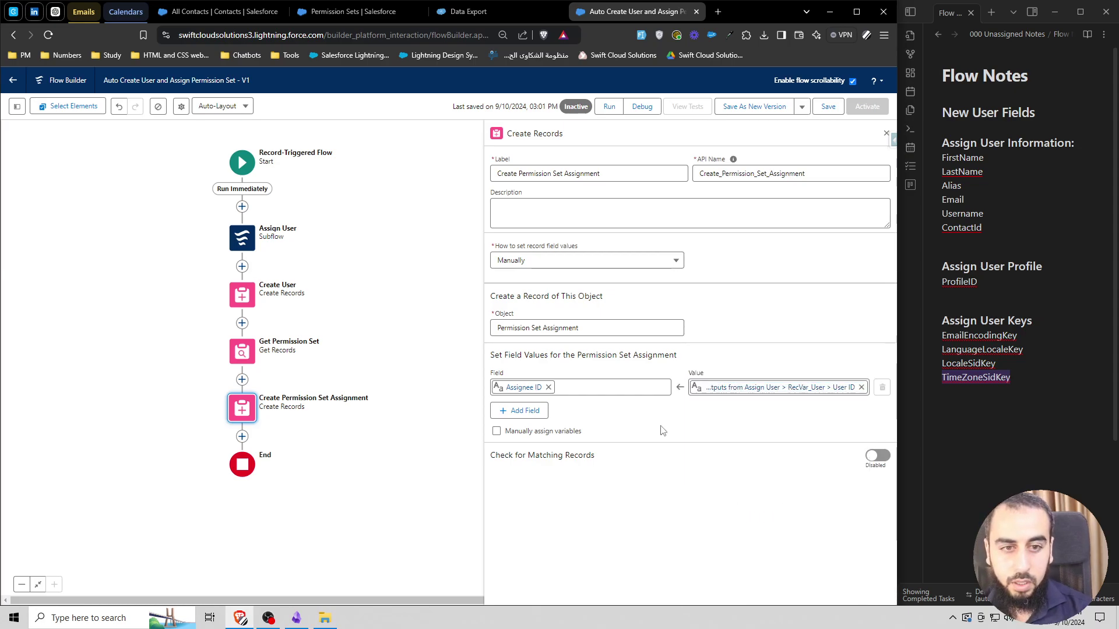
Step: Add a PermissionSet ID field and choose the Permission Set from Get Permission Set as the source of its value
{"action": "left_click", "coordinate": [519, 410]}
{"action": "left_click", "coordinate": [537, 420]}
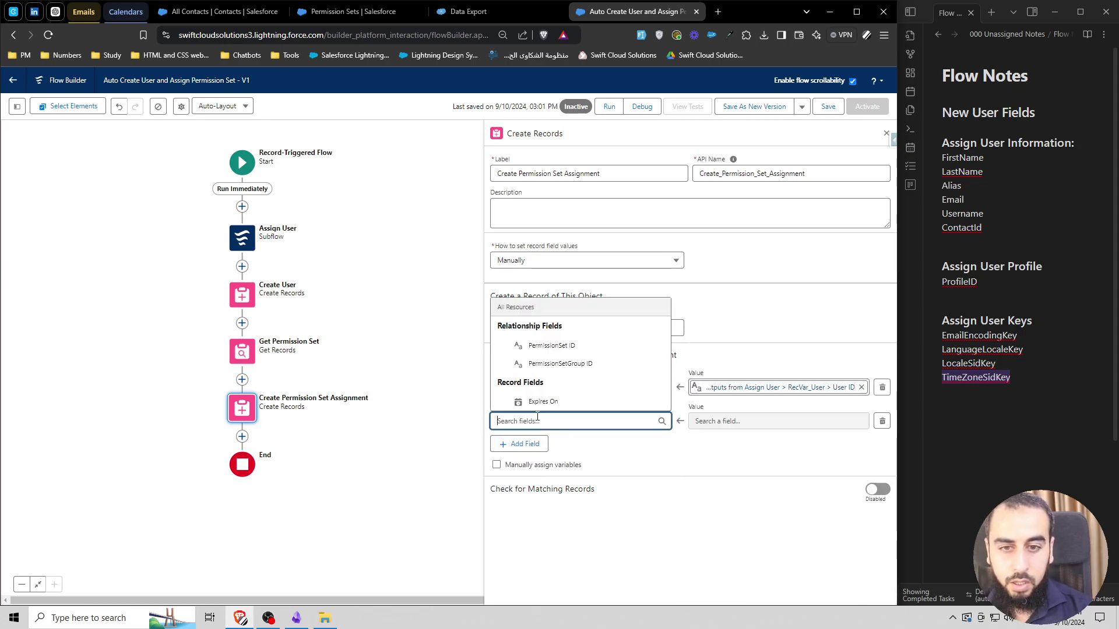
{"action": "left_click", "coordinate": [564, 346]}
{"action": "left_click", "coordinate": [737, 421]}
{"action": "type", "text": "get"}
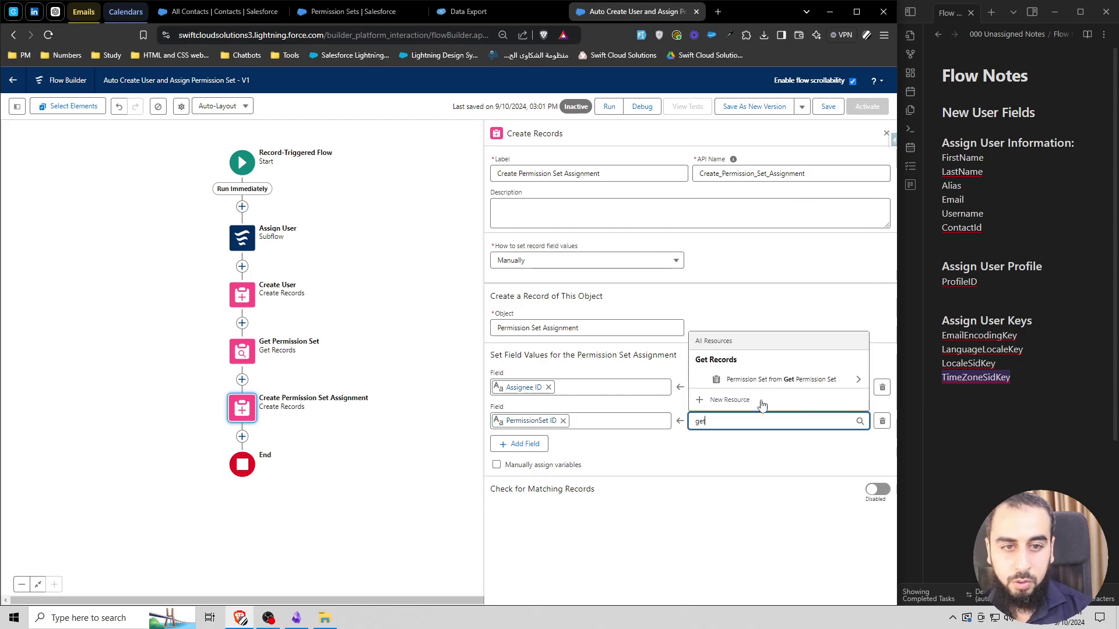
{"action": "left_click", "coordinate": [761, 378]}
{"action": "type", "text": "per"}
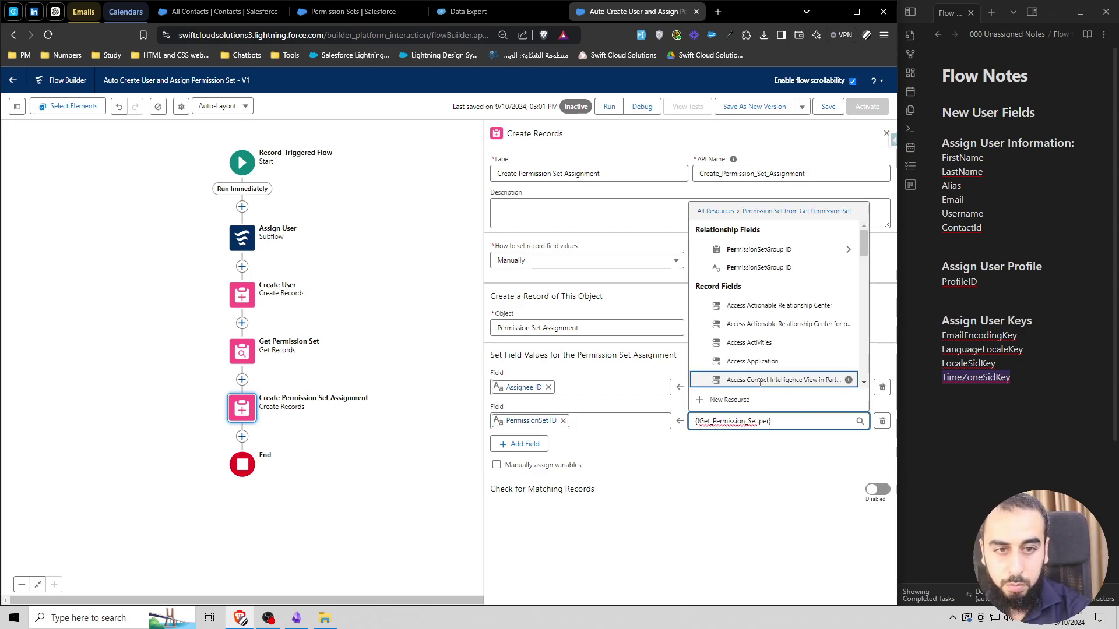
{"action": "type", "text": "missions et"}
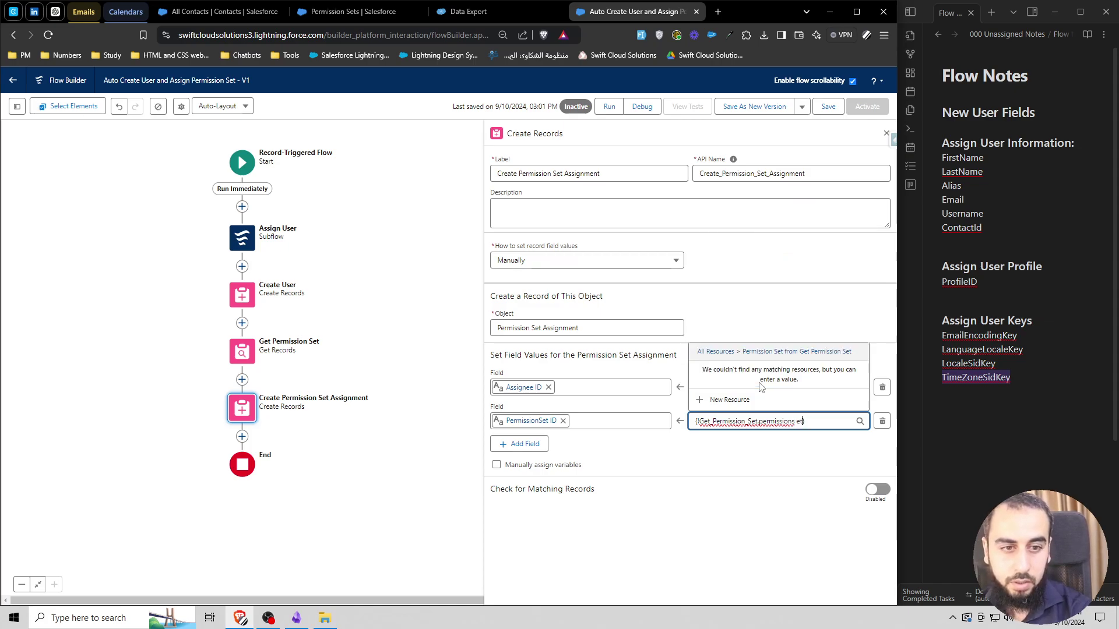
{"action": "key", "text": "BackSpace"}
{"action": "key", "text": "BackSpace"}
{"action": "key", "text": "BackSpace"}
{"action": "type", "text": "set id"}
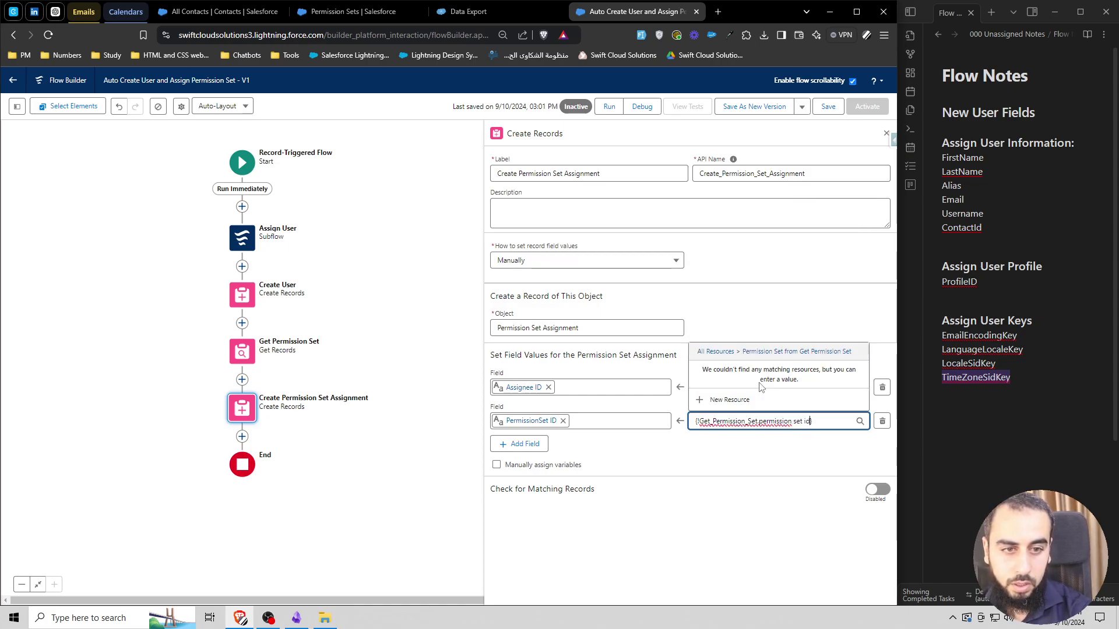
{"action": "key", "text": "BackSpace"}
{"action": "key", "text": "BackSpace"}
{"action": "key", "text": "BackSpace"}
{"action": "key", "text": "BackSpace"}
{"action": "key", "text": "BackSpace"}
{"action": "key", "text": "BackSpace"}
{"action": "key", "text": "BackSpace"}
{"action": "key", "text": "BackSpace"}
{"action": "key", "text": "BackSpace"}
{"action": "key", "text": "BackSpace"}
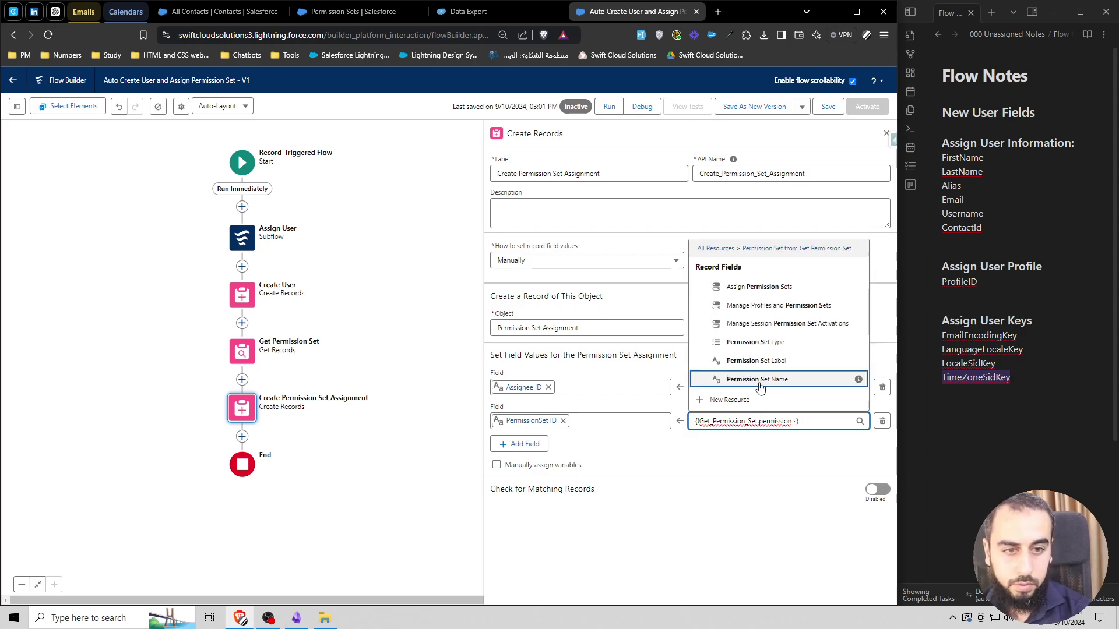
{"action": "key", "text": "BackSpace"}
{"action": "key", "text": "BackSpace"}
{"action": "key", "text": "BackSpace"}
{"action": "key", "text": "BackSpace"}
{"action": "key", "text": "BackSpace"}
{"action": "key", "text": "BackSpace"}
Step: Find and choose the retrieved record's PermissionSet ID as the value of the PermissionSet ID field, and save the flow
{"action": "type", "text": "id"}
{"action": "scroll", "coordinate": [789, 297], "scroll_direction": "down", "scroll_amount": 3}
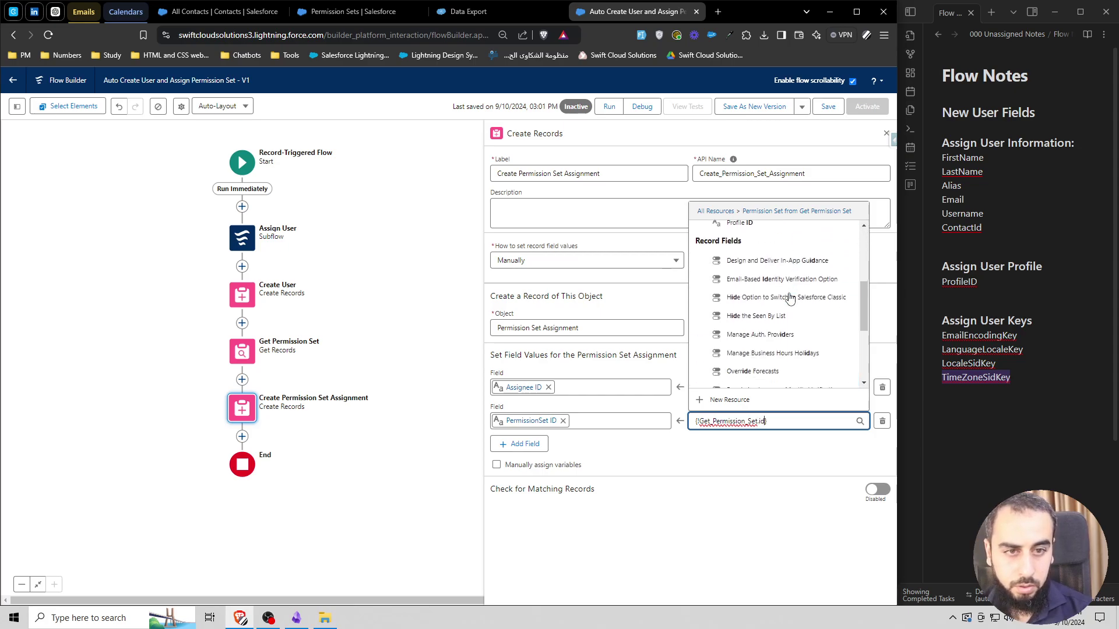
{"action": "scroll", "coordinate": [792, 309], "scroll_direction": "down", "scroll_amount": 5}
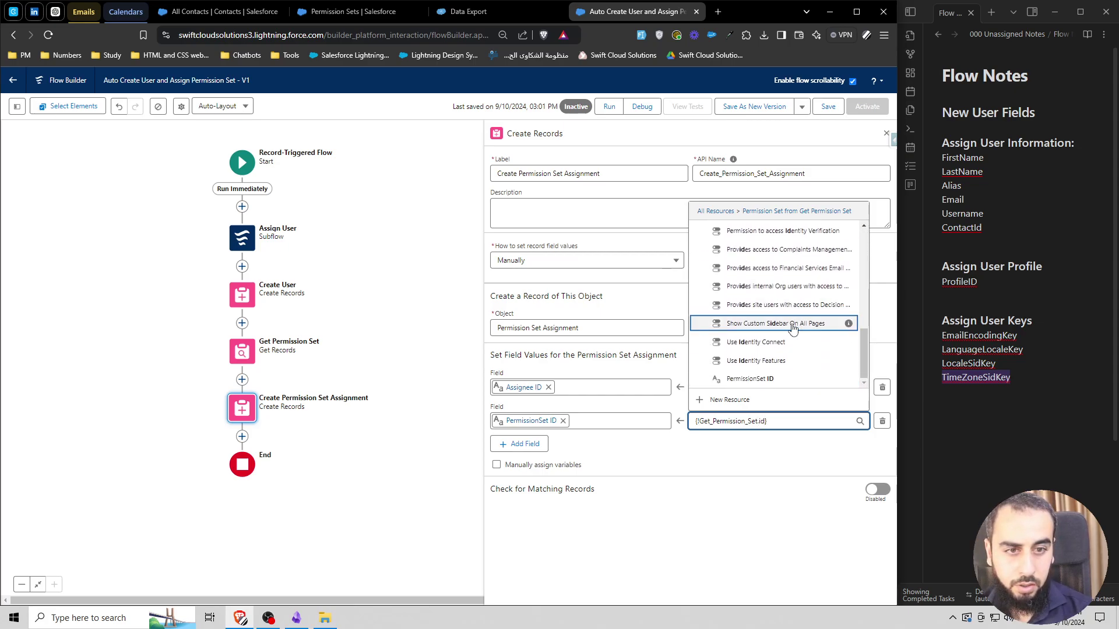
{"action": "left_click", "coordinate": [766, 378]}
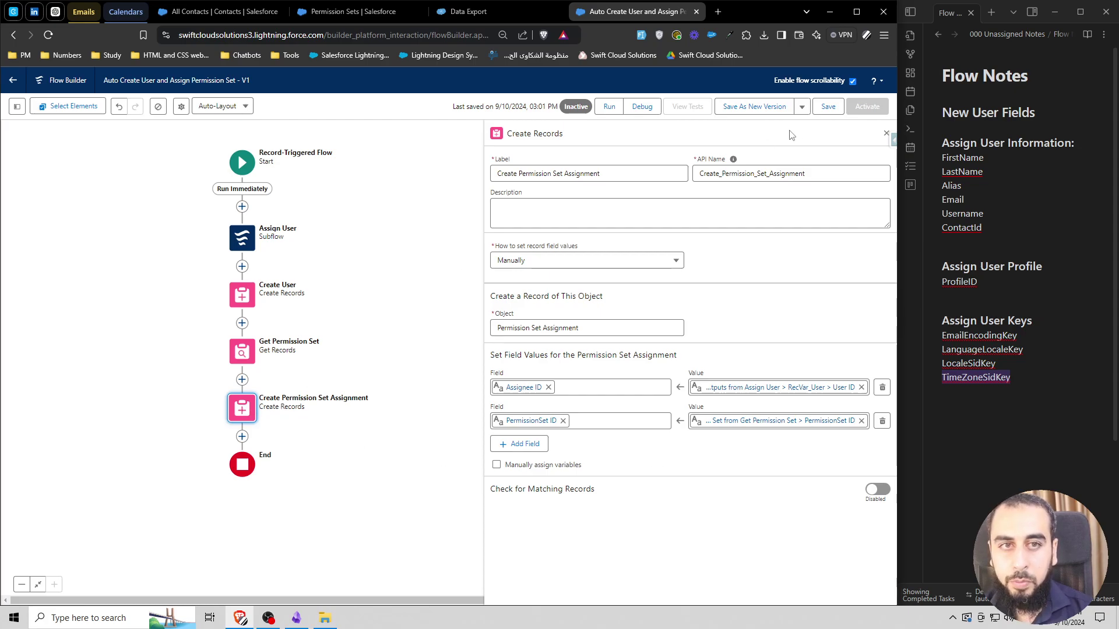
{"action": "left_click", "coordinate": [827, 107]}
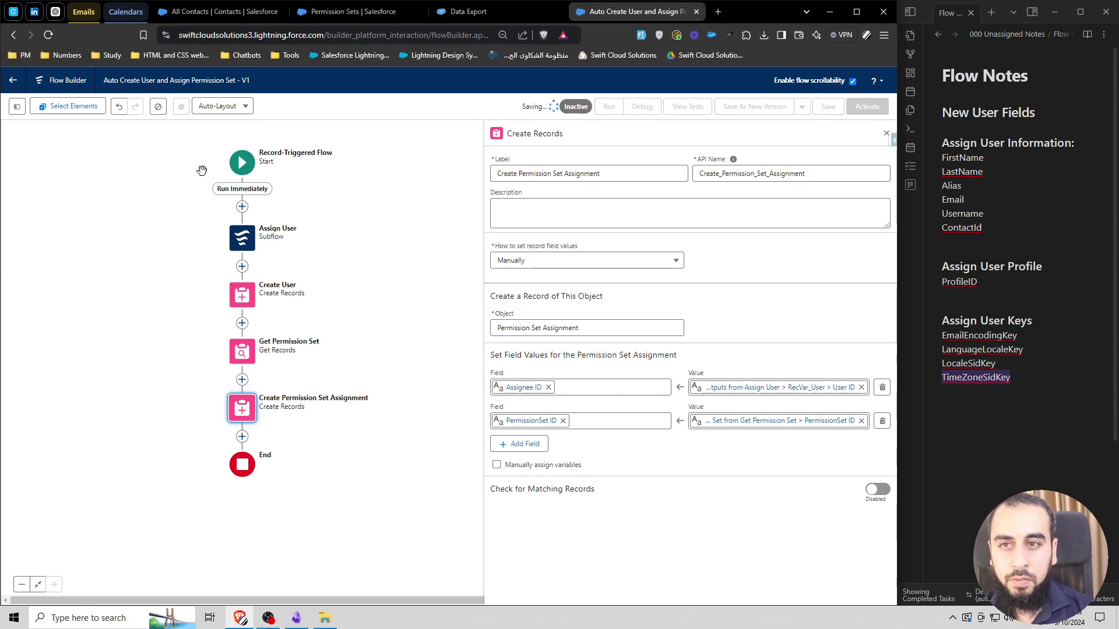
Step: Review the start element's trigger configuration and activate the flow
{"action": "left_click", "coordinate": [242, 162]}
{"action": "left_click", "coordinate": [307, 219]}
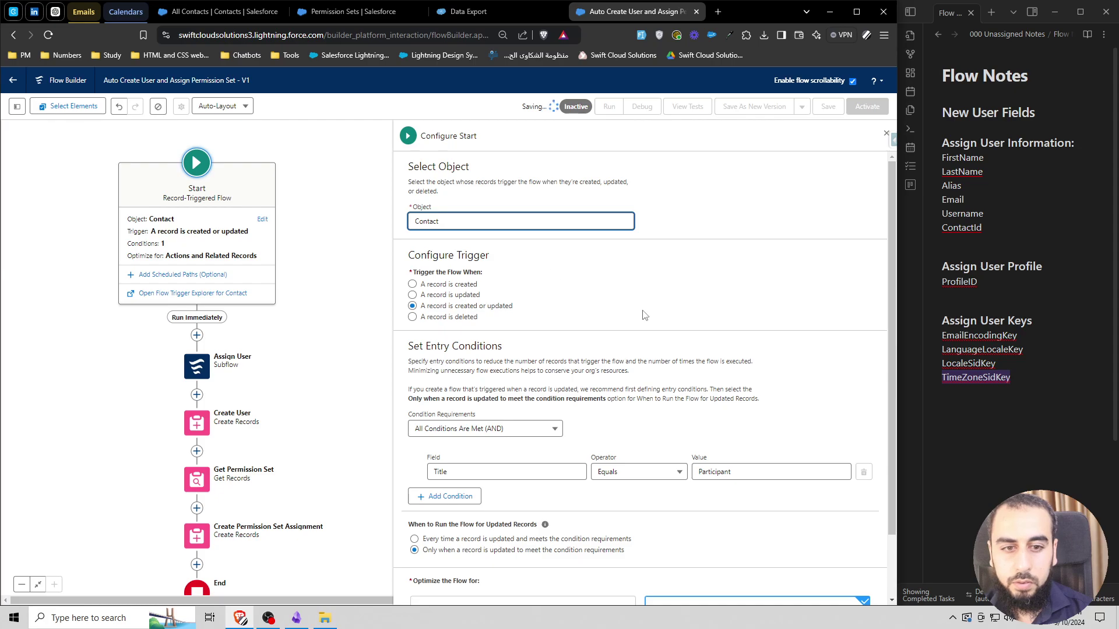
{"action": "left_click", "coordinate": [886, 133]}
{"action": "left_click", "coordinate": [864, 107]}
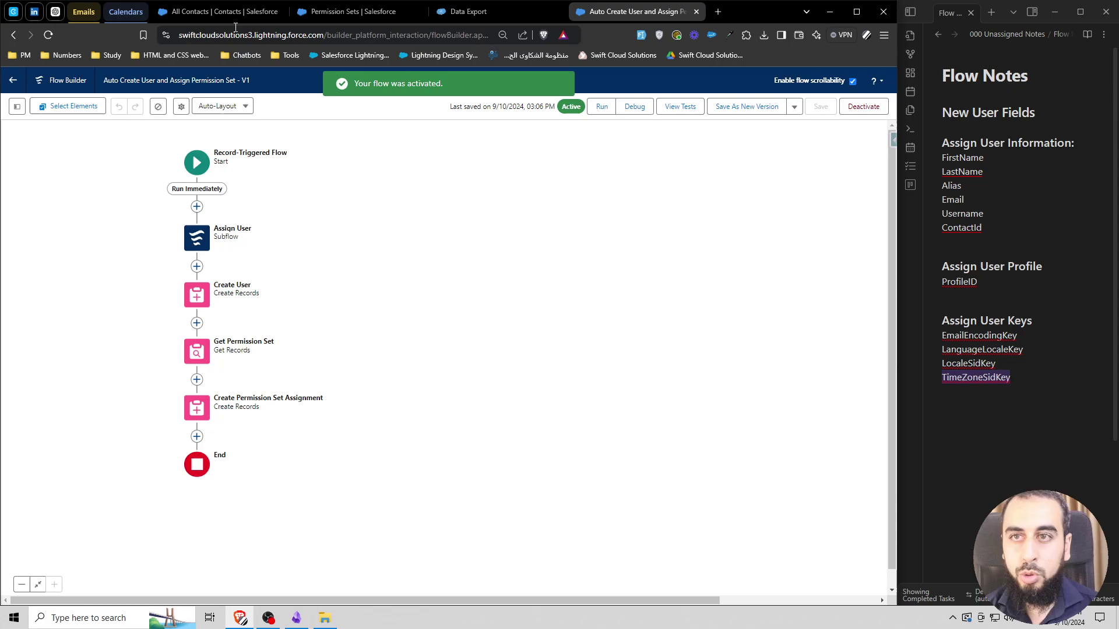
Step: Clone the open Participant contact and change the number in its first and last names to 06
{"action": "left_click", "coordinate": [221, 12]}
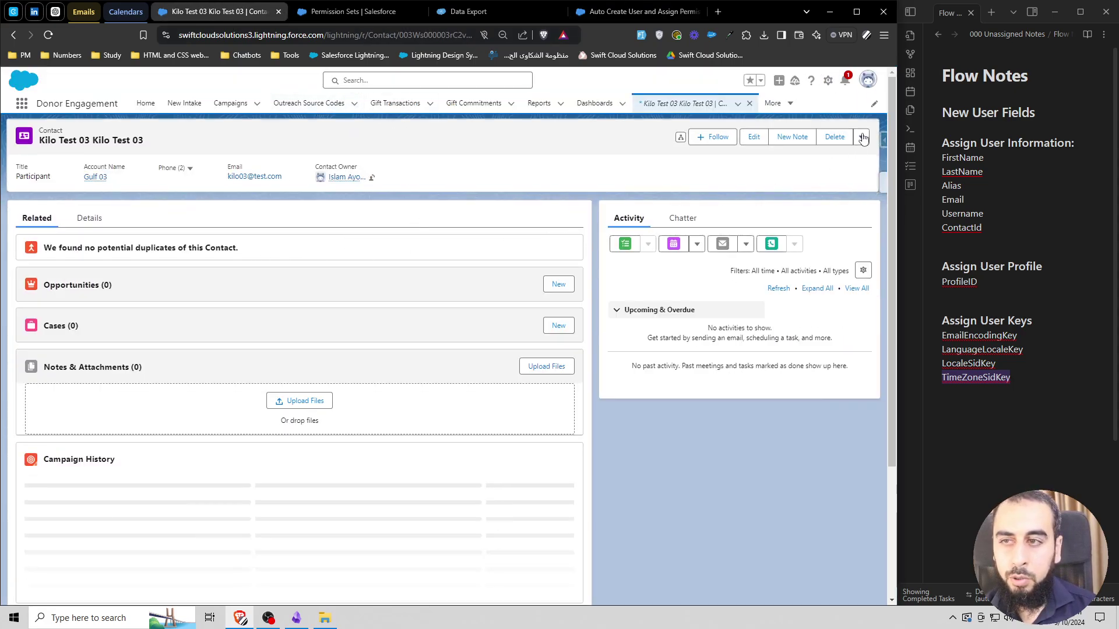
{"action": "left_click", "coordinate": [863, 137]}
{"action": "left_click", "coordinate": [799, 177]}
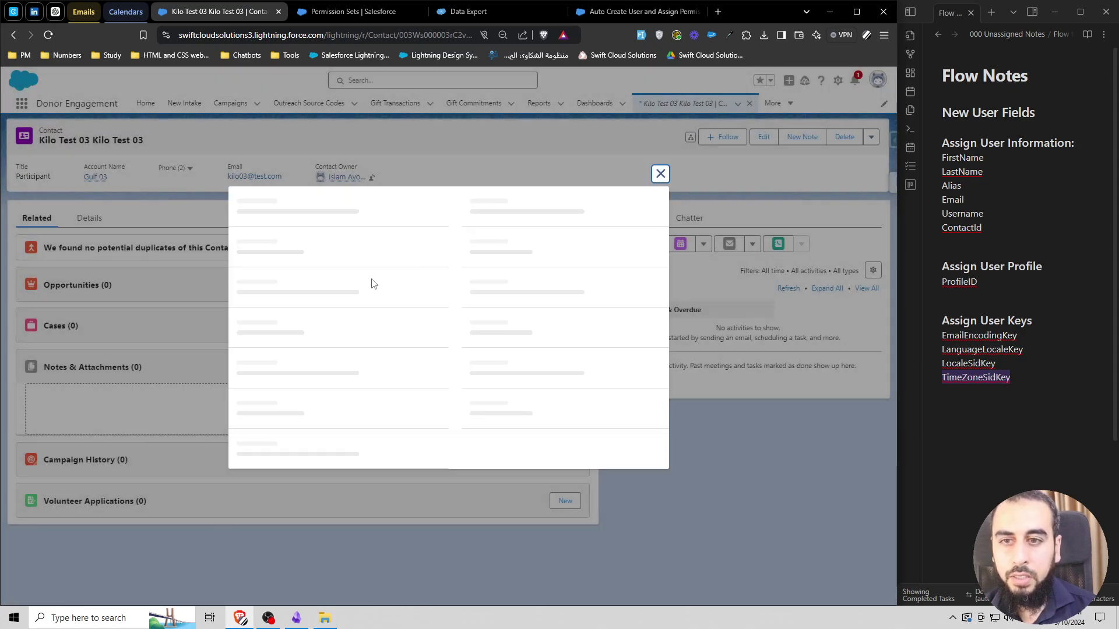
{"action": "left_click", "coordinate": [301, 266]}
{"action": "key", "text": "BackSpace"}
{"action": "type", "text": "6"}
{"action": "left_click", "coordinate": [295, 293]}
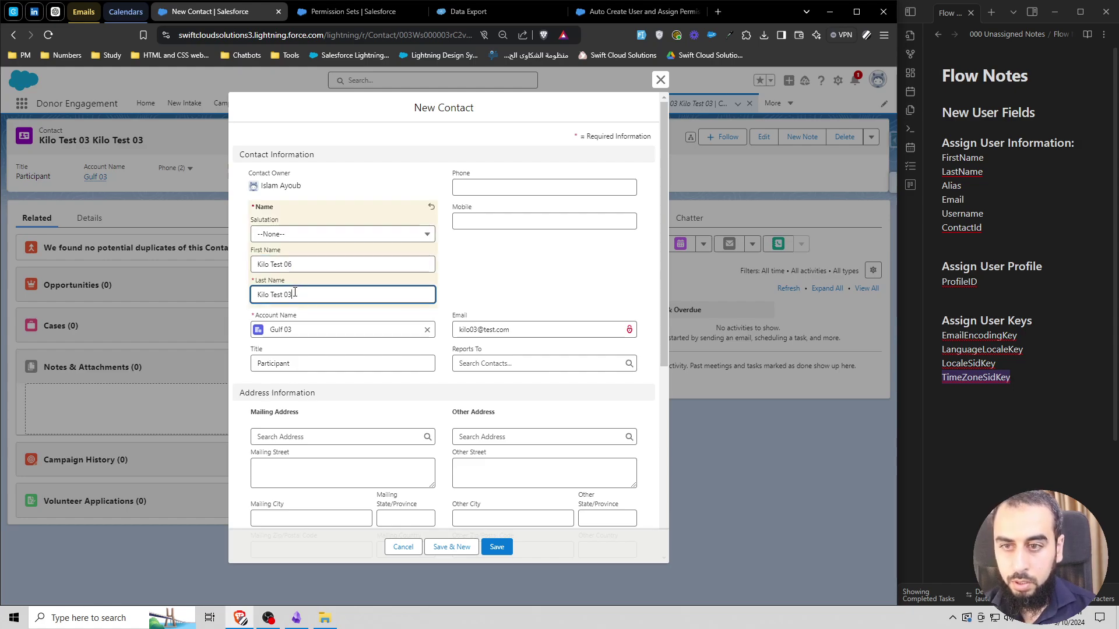
{"action": "left_click", "coordinate": [312, 295]}
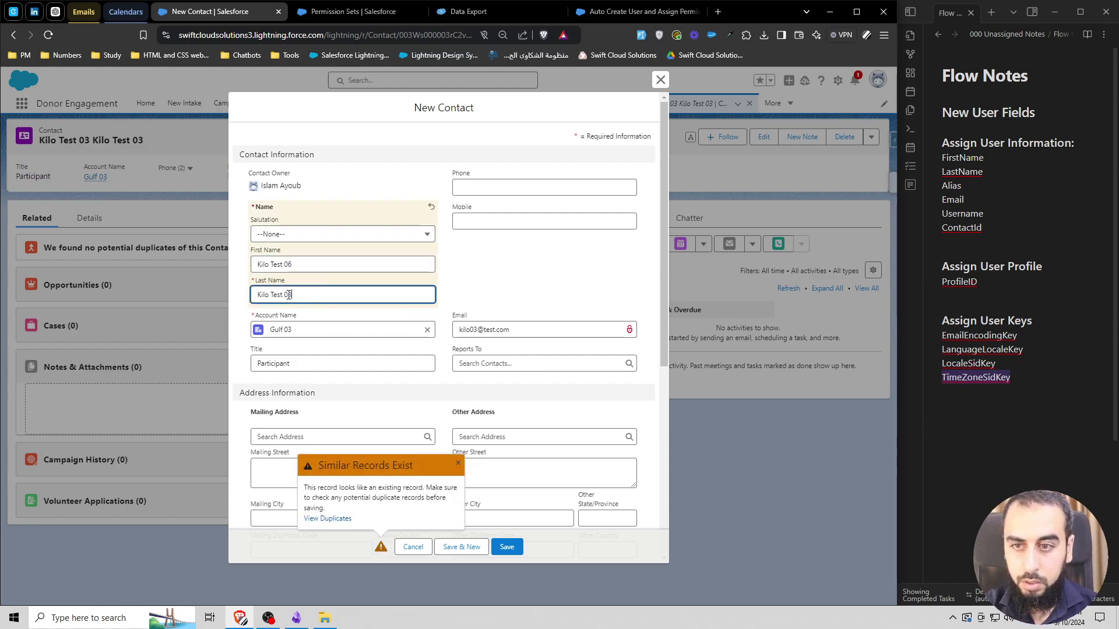
{"action": "key", "text": "BackSpace"}
{"action": "type", "text": "6"}
Step: Change the number in the cloned contact's email to 06, try to save the contact, and read the save response
{"action": "left_click", "coordinate": [480, 330]}
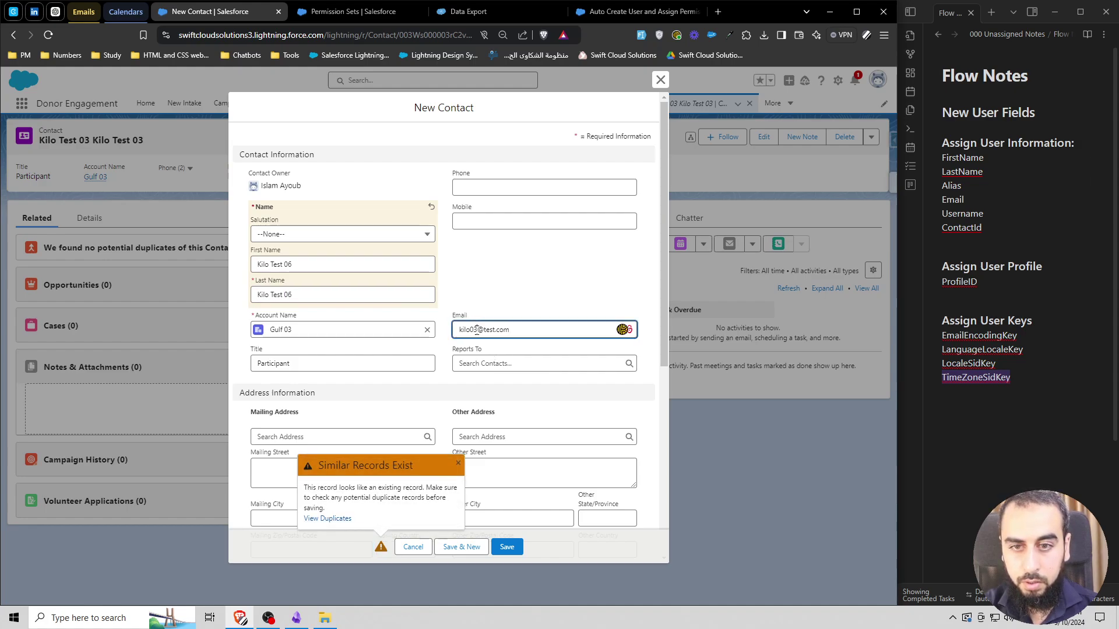
{"action": "key", "text": "BackSpace"}
{"action": "type", "text": "6"}
{"action": "left_click", "coordinate": [489, 295]}
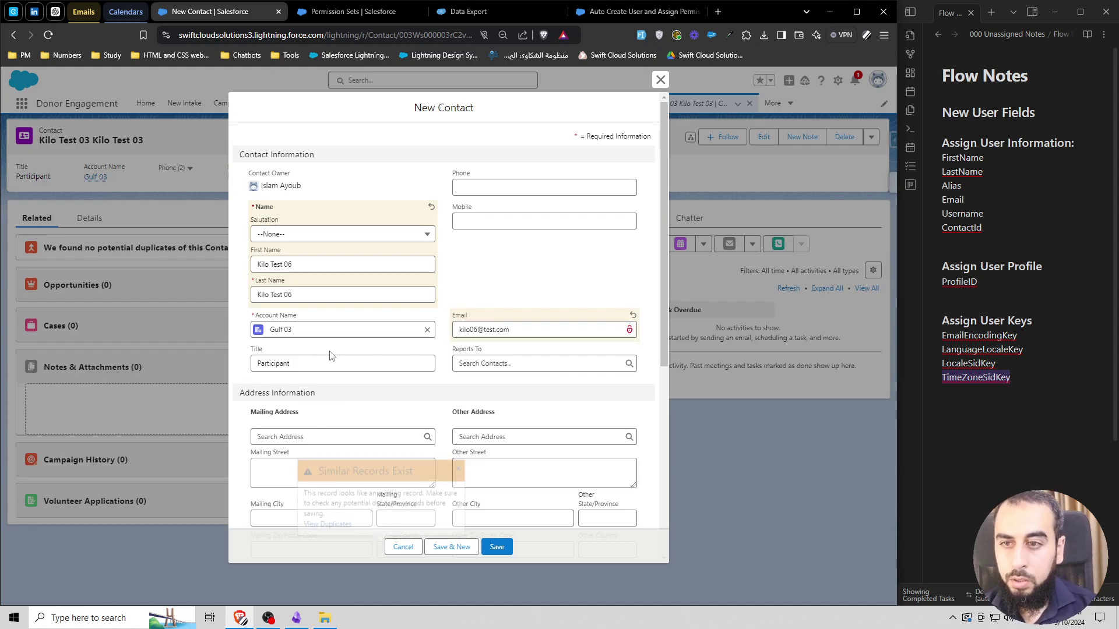
{"action": "left_click", "coordinate": [278, 363]}
{"action": "double_click", "coordinate": [278, 364]}
{"action": "left_click", "coordinate": [488, 284]}
{"action": "left_click", "coordinate": [497, 546]}
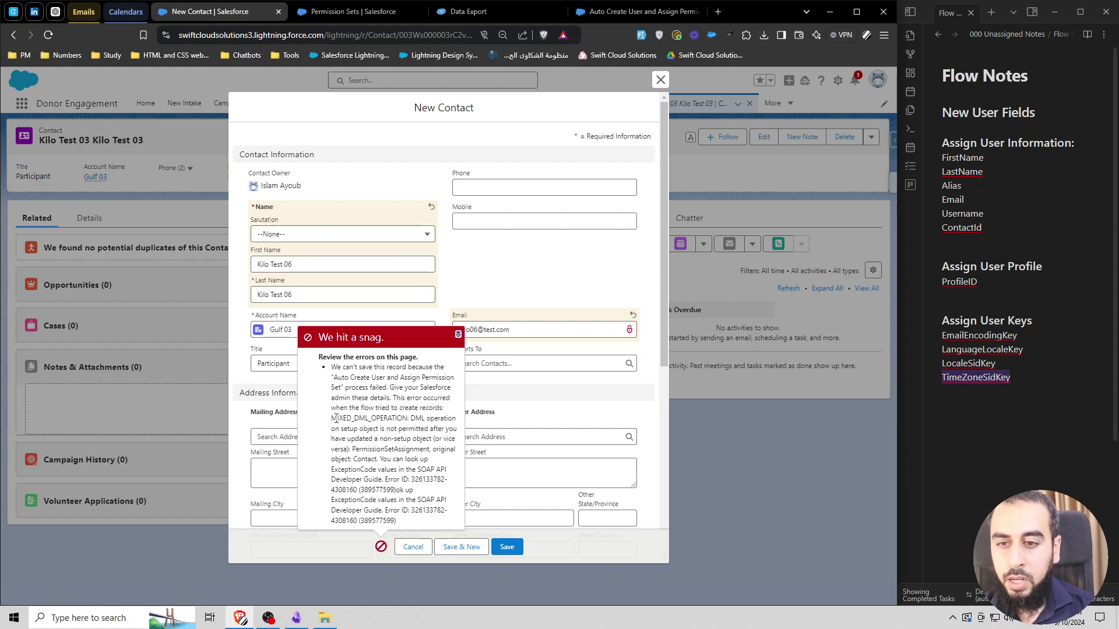
{"action": "left_click_drag", "start_coordinate": [332, 419], "coordinate": [362, 421]}
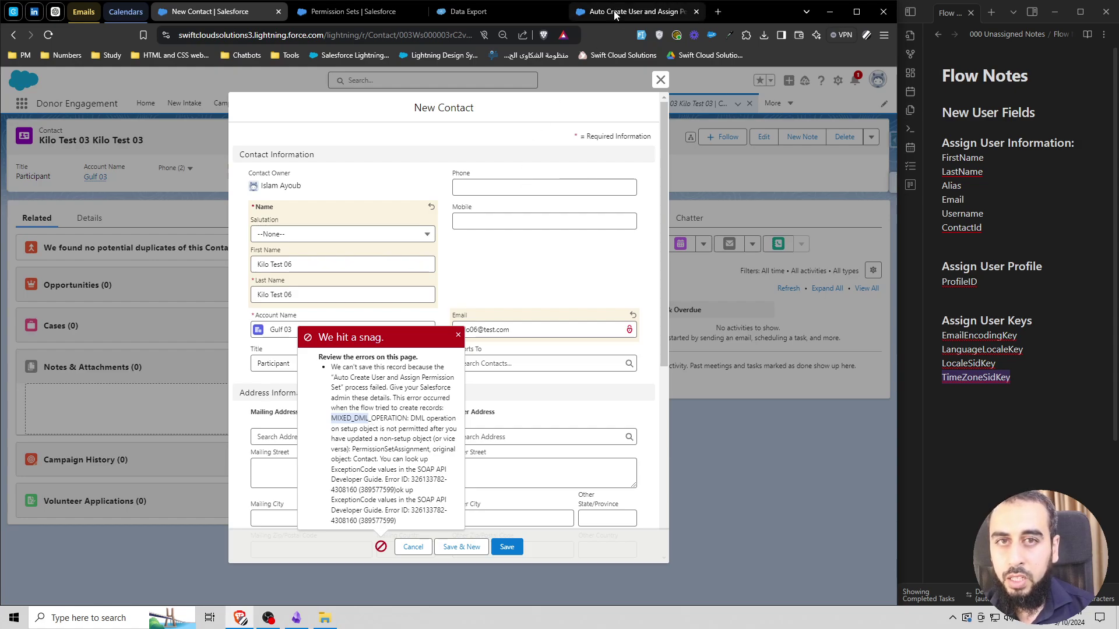
Step: Return to the flow and include a Run Asynchronously path in the start element's configuration
{"action": "left_click", "coordinate": [635, 12]}
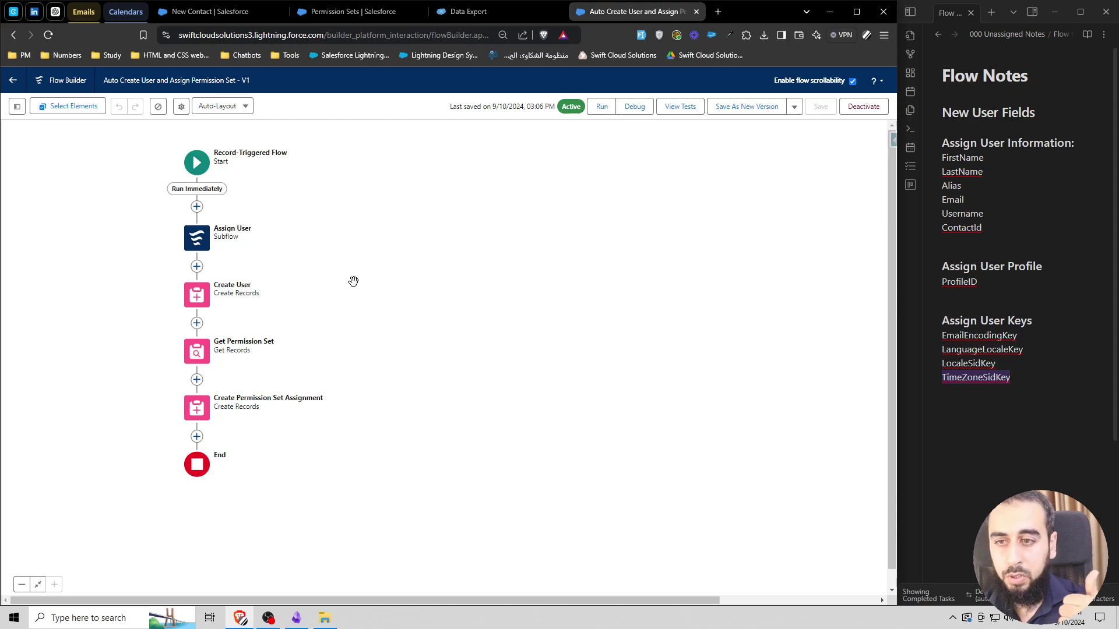
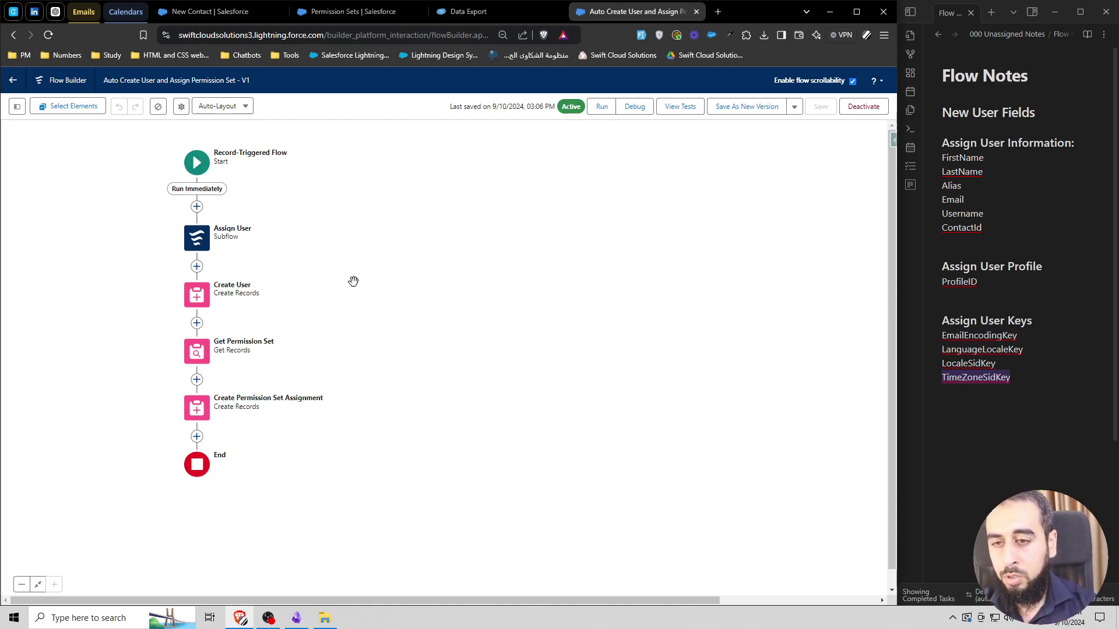
{"action": "left_click_drag", "start_coordinate": [127, 284], "coordinate": [216, 290]}
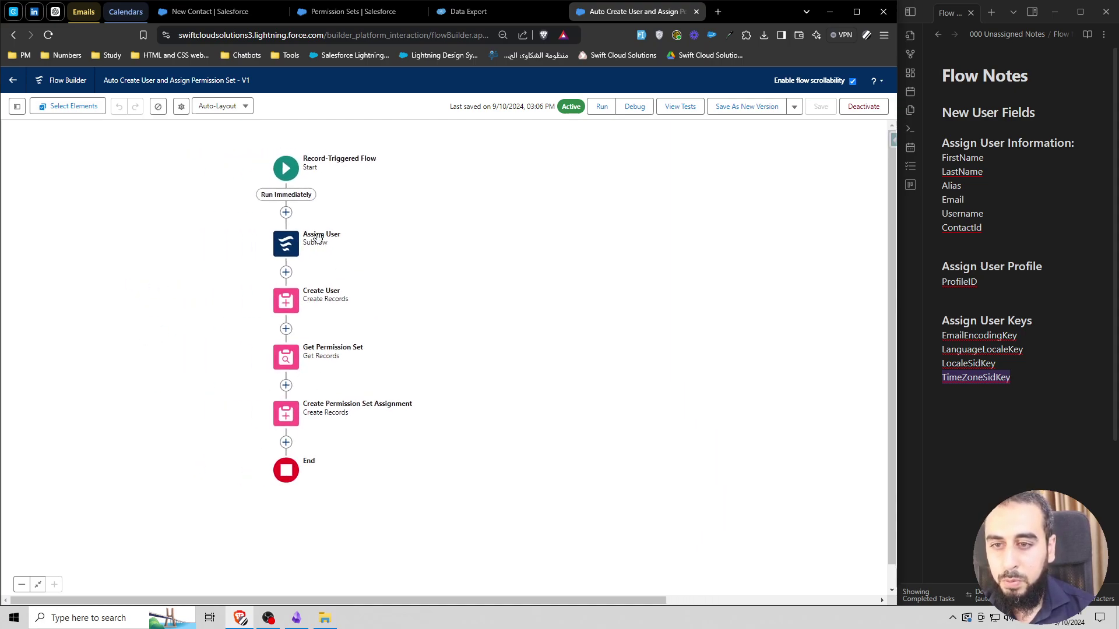
{"action": "left_click", "coordinate": [286, 169]}
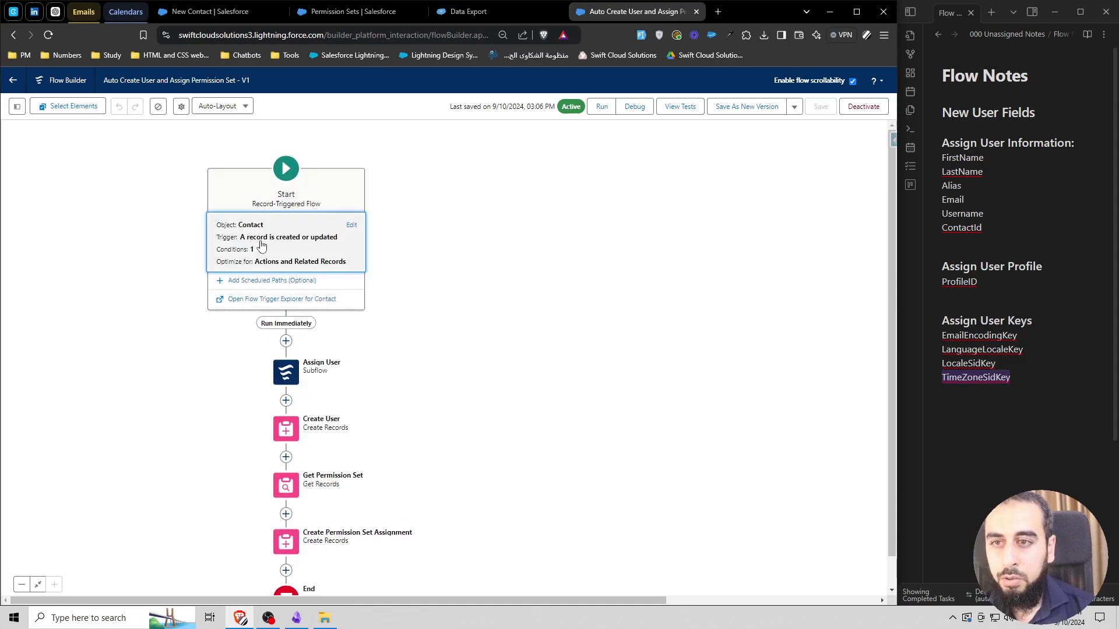
{"action": "left_click", "coordinate": [351, 225]}
{"action": "scroll", "coordinate": [423, 360], "scroll_direction": "down", "scroll_amount": 1}
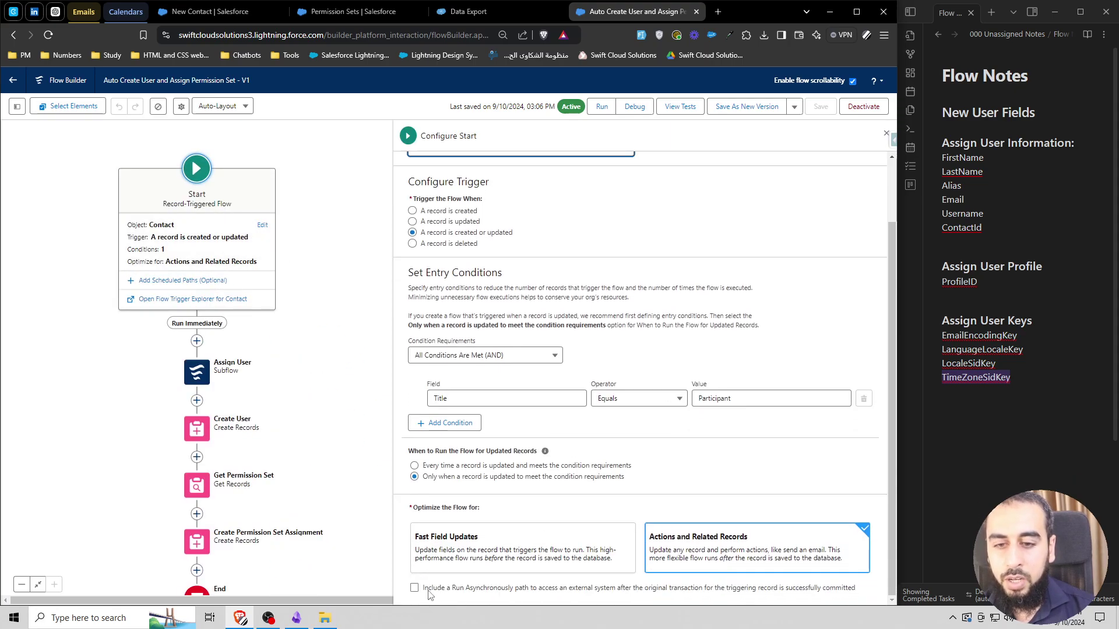
{"action": "left_click", "coordinate": [415, 588]}
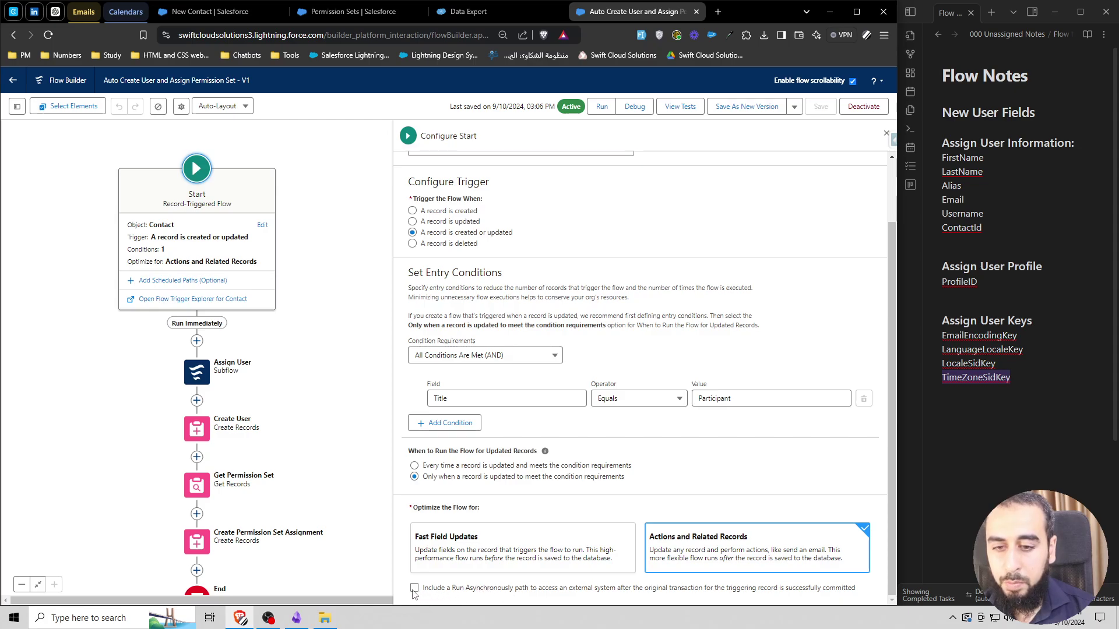
{"action": "left_click", "coordinate": [886, 136]}
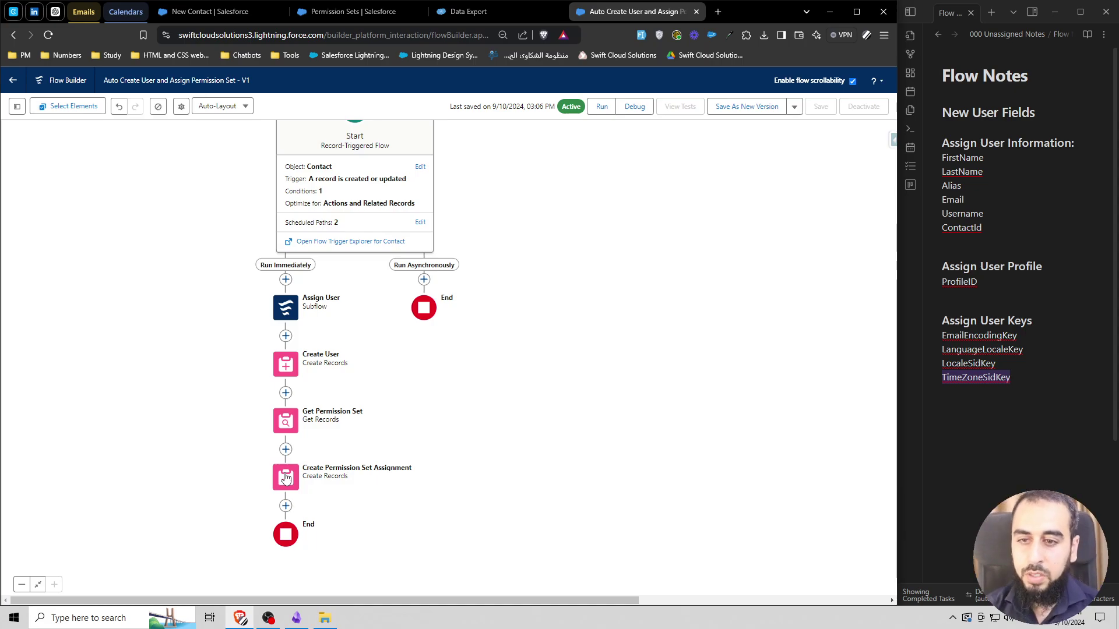
Step: Move the Create Permission Set Assignment element from the Run Immediately path to the Run Asynchronously path
{"action": "left_click", "coordinate": [285, 420]}
{"action": "left_click", "coordinate": [306, 397]}
{"action": "left_click", "coordinate": [285, 377]}
{"action": "left_click", "coordinate": [285, 350]}
{"action": "left_click", "coordinate": [257, 407]}
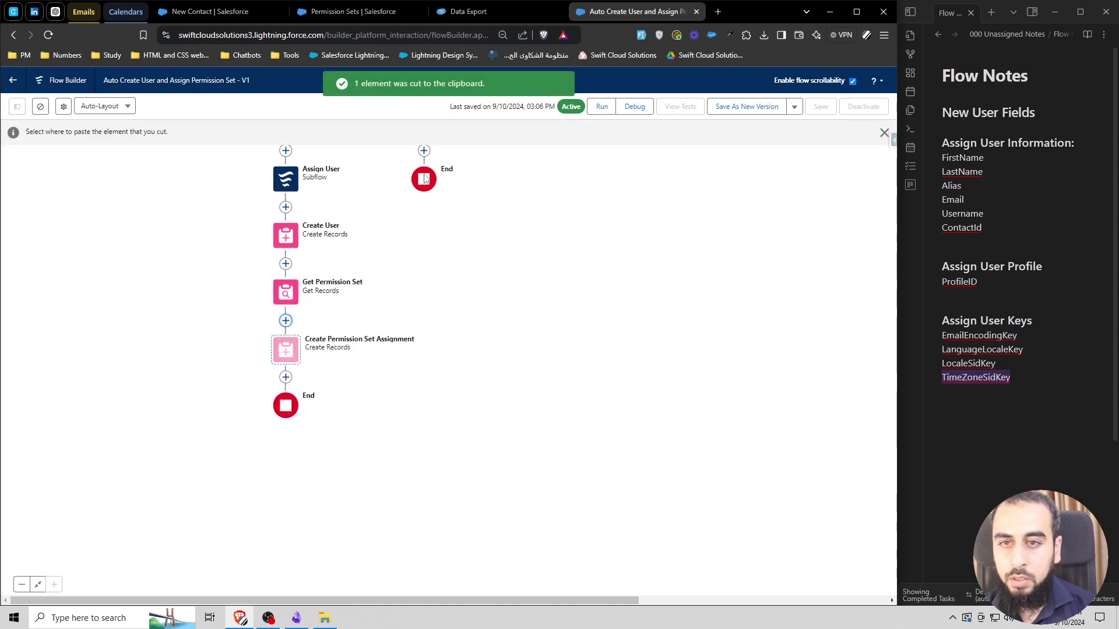
{"action": "left_click", "coordinate": [424, 151]}
Step: Move the Get Permission Set element to the Run Asynchronously path, ahead of Create Permission Set Assignment
{"action": "left_click", "coordinate": [296, 370]}
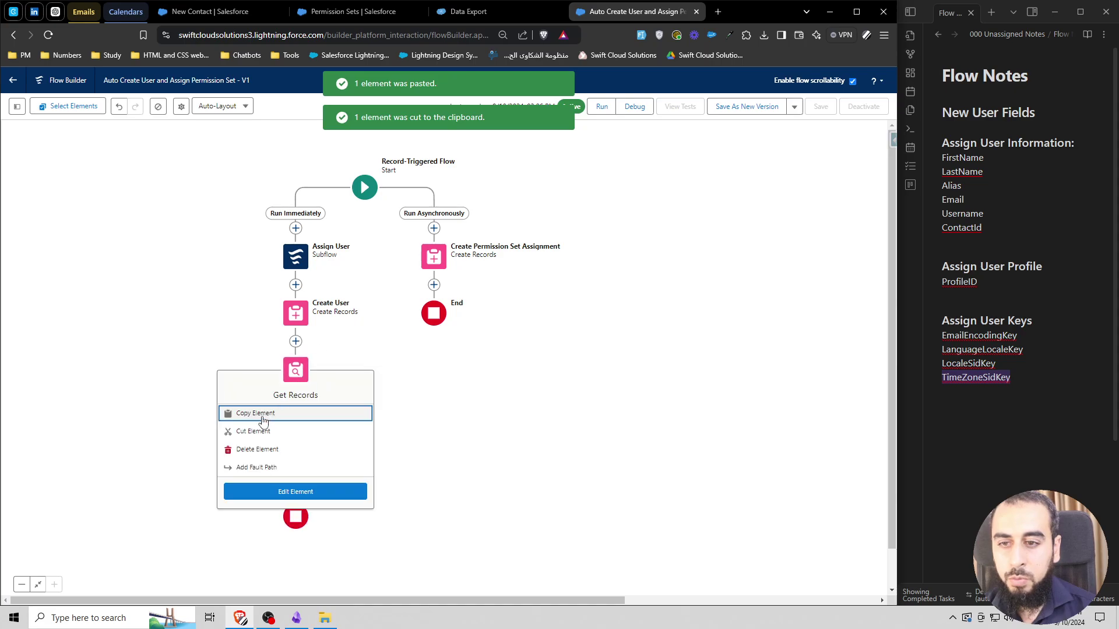
{"action": "left_click", "coordinate": [253, 431]}
{"action": "left_click", "coordinate": [433, 227]}
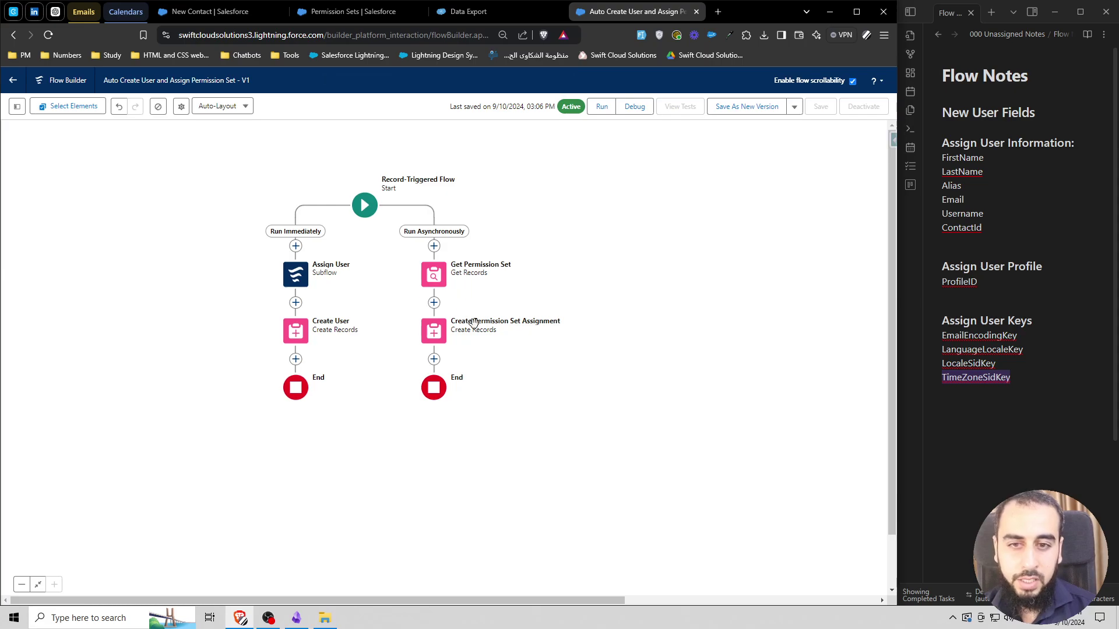
{"action": "left_click_drag", "start_coordinate": [539, 239], "coordinate": [562, 294]}
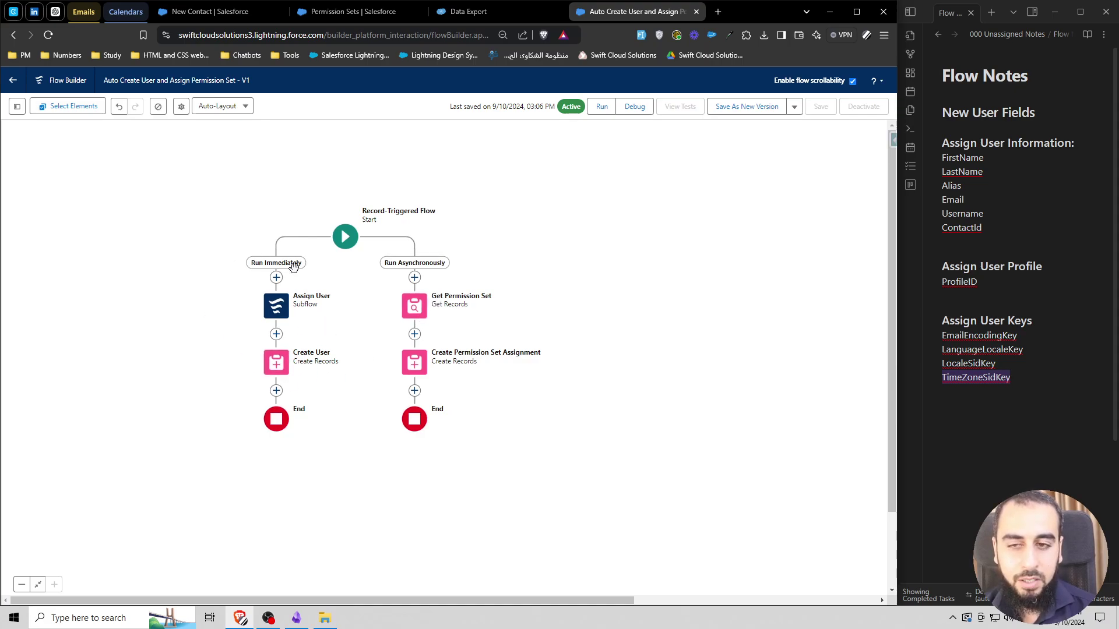
Step: Inspect the Get Permission Set element and the Assignee ID value in Create Permission Set Assignment
{"action": "left_click", "coordinate": [415, 309]}
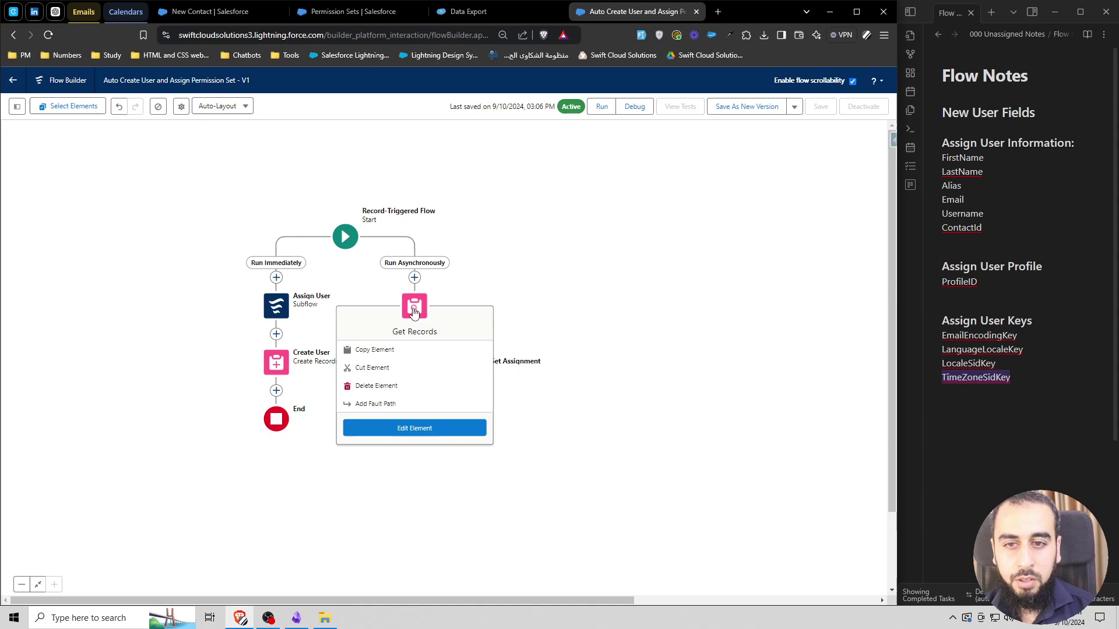
{"action": "left_click", "coordinate": [414, 427]}
{"action": "left_click", "coordinate": [243, 367]}
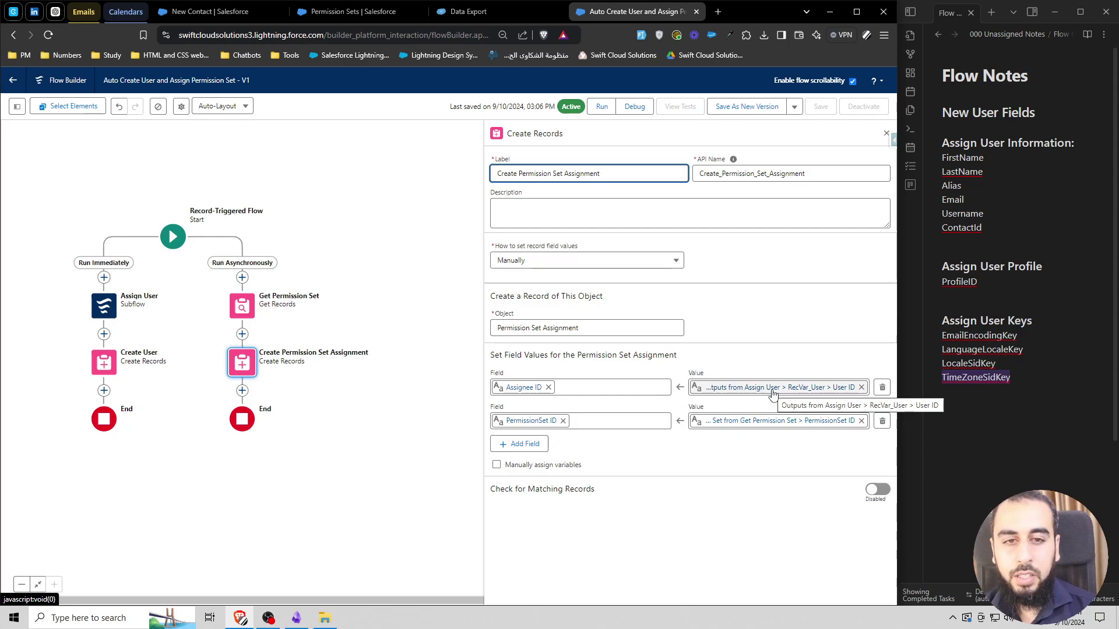
{"action": "left_click", "coordinate": [803, 391]}
{"action": "double_click", "coordinate": [739, 386]}
{"action": "left_click", "coordinate": [765, 347]}
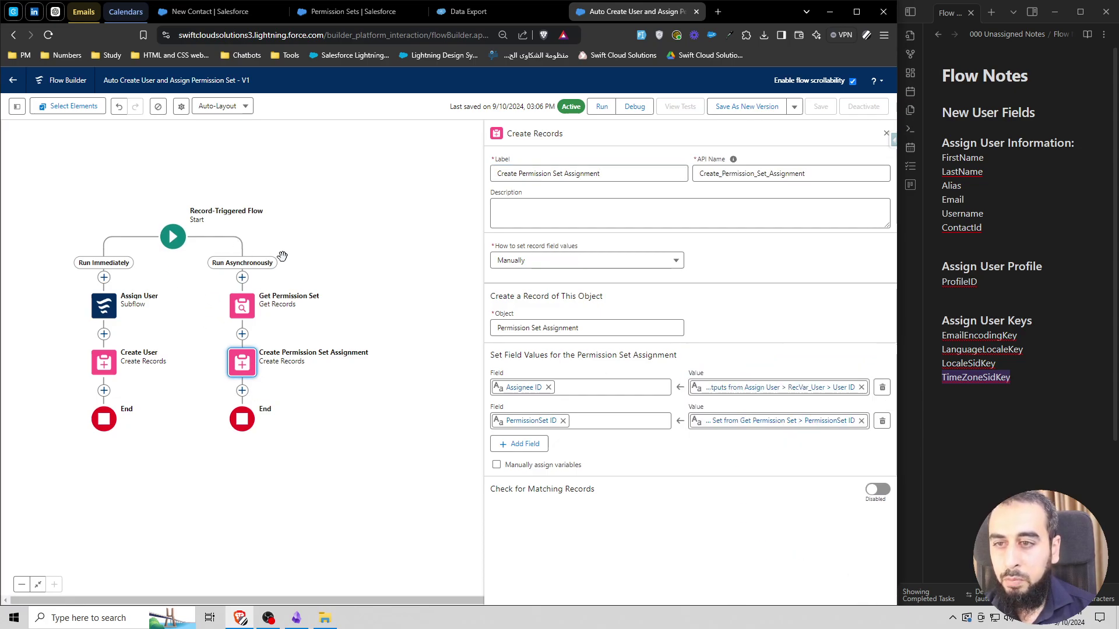
{"action": "left_click_drag", "start_coordinate": [180, 281], "coordinate": [291, 298]}
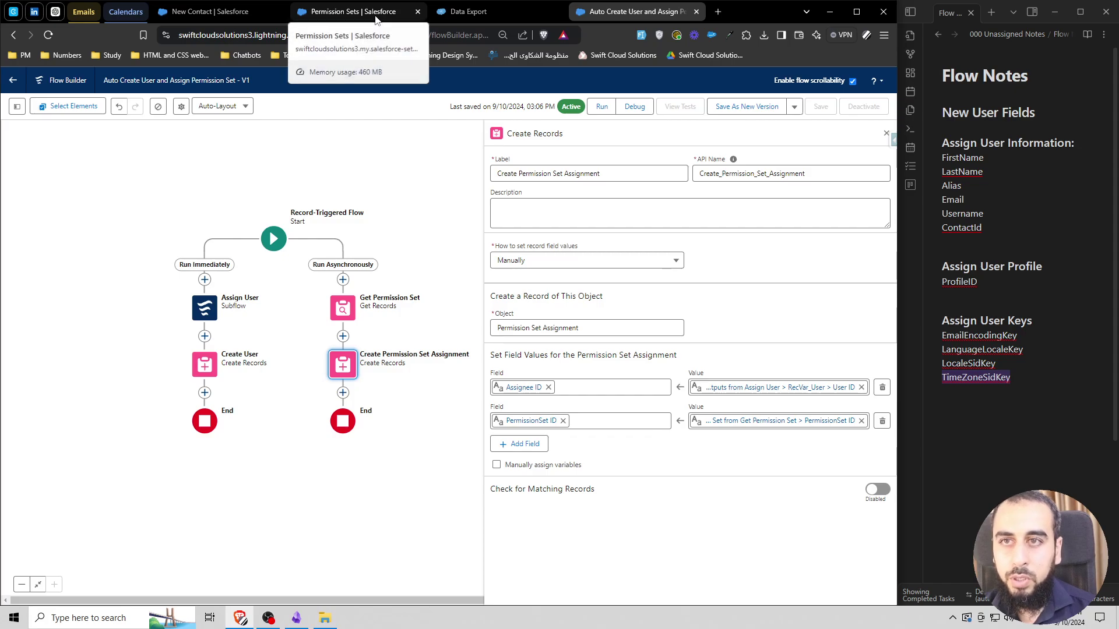
Step: Discard the unsaved contact and search the Contact object's fields for the User lookup
{"action": "left_click", "coordinate": [246, 14]}
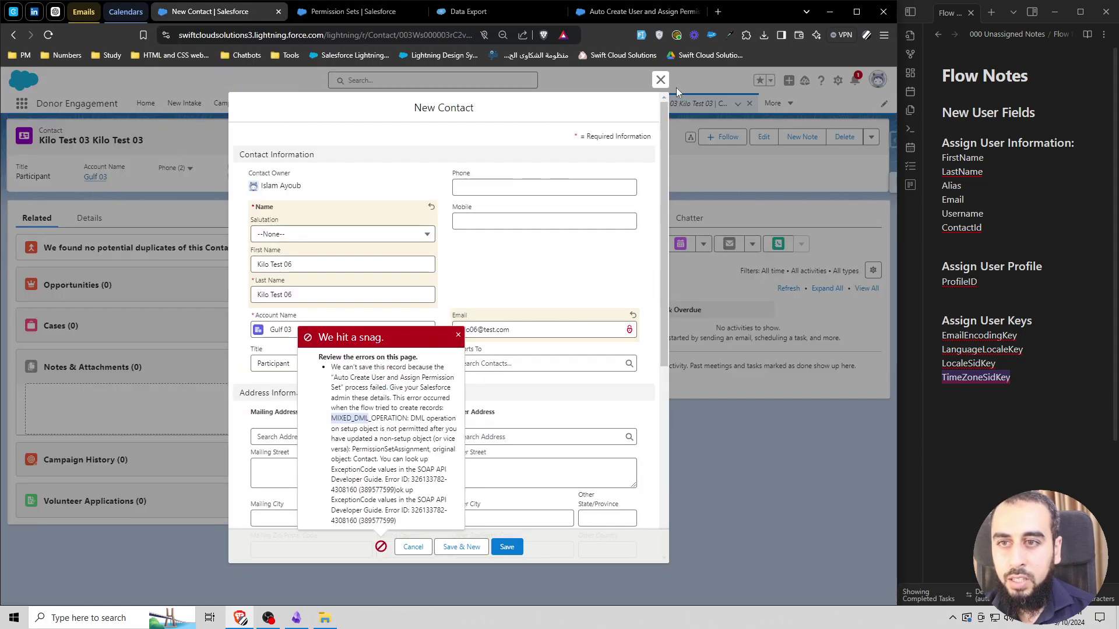
{"action": "left_click", "coordinate": [660, 79]}
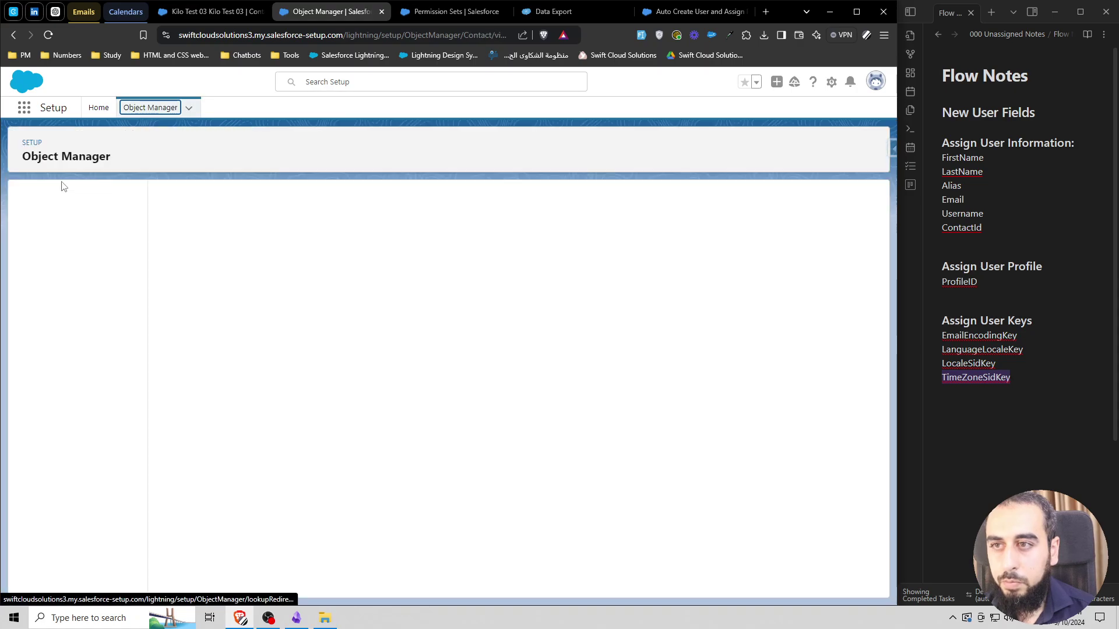
{"action": "left_click", "coordinate": [73, 222]}
{"action": "left_click", "coordinate": [554, 200]}
{"action": "type", "text": "user"}
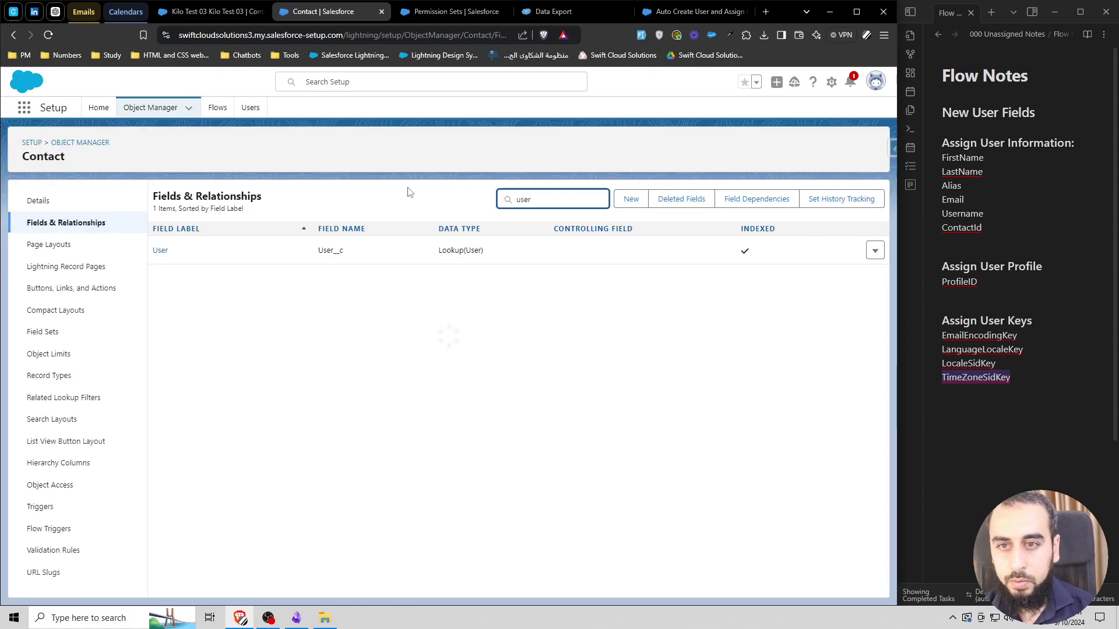
{"action": "left_click", "coordinate": [473, 255]}
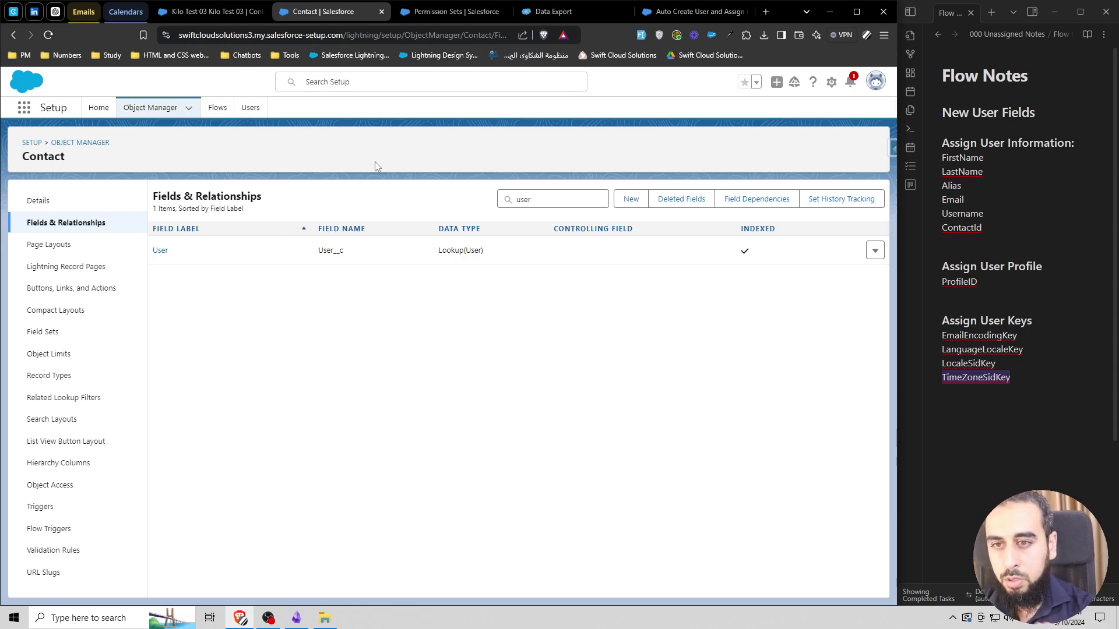
Step: Add an Update Triggering Record element after Create User in the flow and label it Update Contact
{"action": "left_click", "coordinate": [693, 11]}
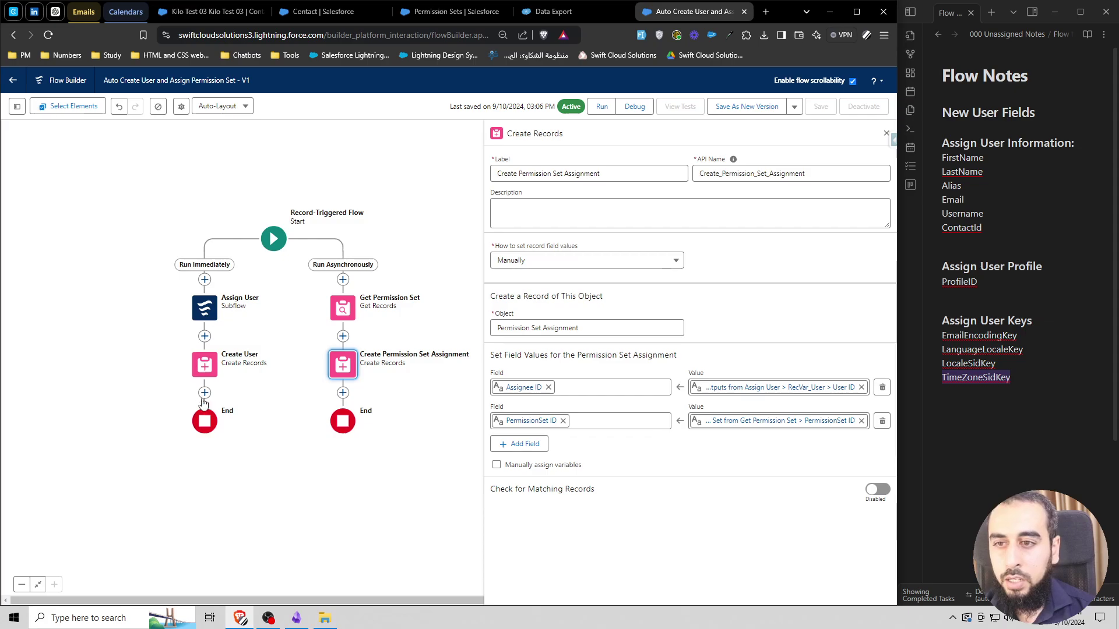
{"action": "left_click", "coordinate": [204, 393]}
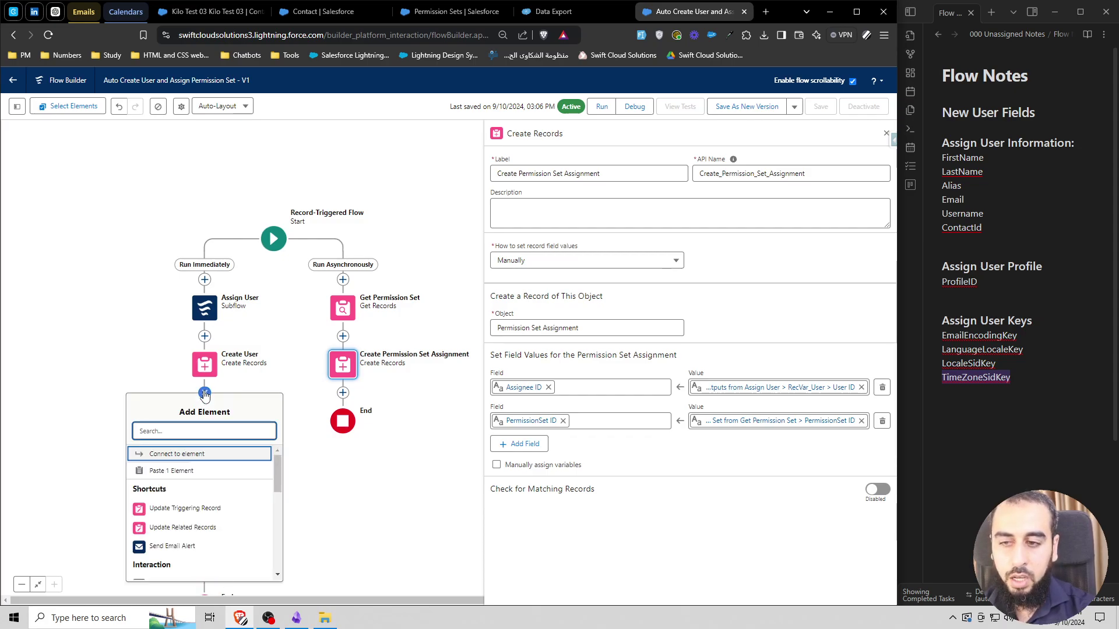
{"action": "type", "text": "update"}
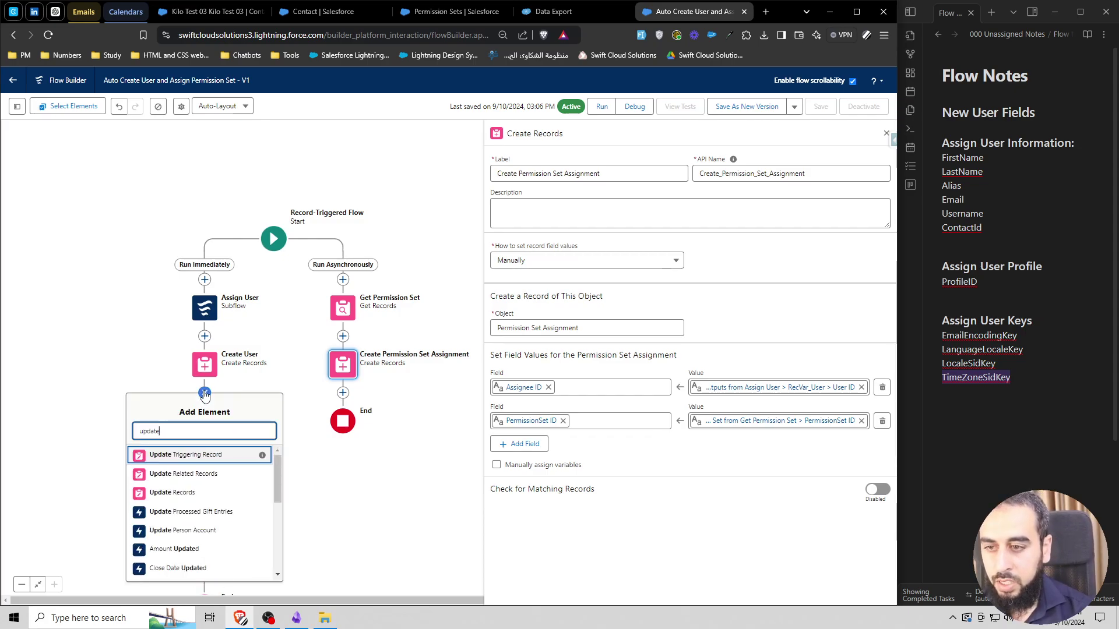
{"action": "left_click", "coordinate": [206, 455]}
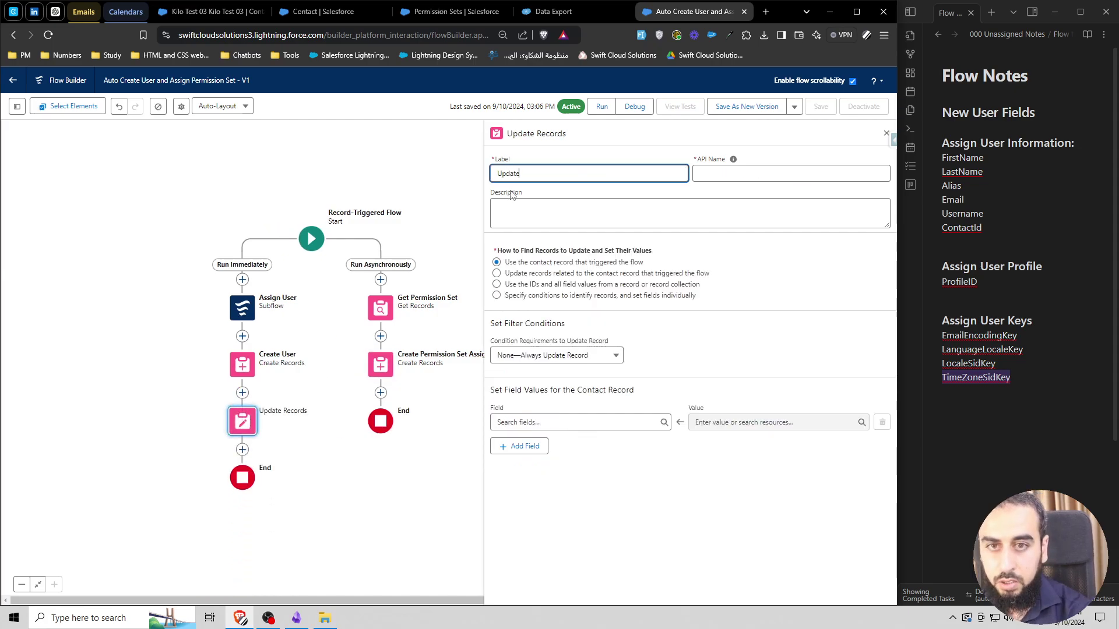
{"action": "type", "text": "Update Contact"}
{"action": "left_click", "coordinate": [513, 209]}
Step: In the Update Contact element, set the User__c field to the User ID of RecVar_User from the Assign_User outputs
{"action": "left_click", "coordinate": [551, 421]}
{"action": "type", "text": "user"}
{"action": "left_click", "coordinate": [549, 402]}
{"action": "left_click", "coordinate": [751, 422]}
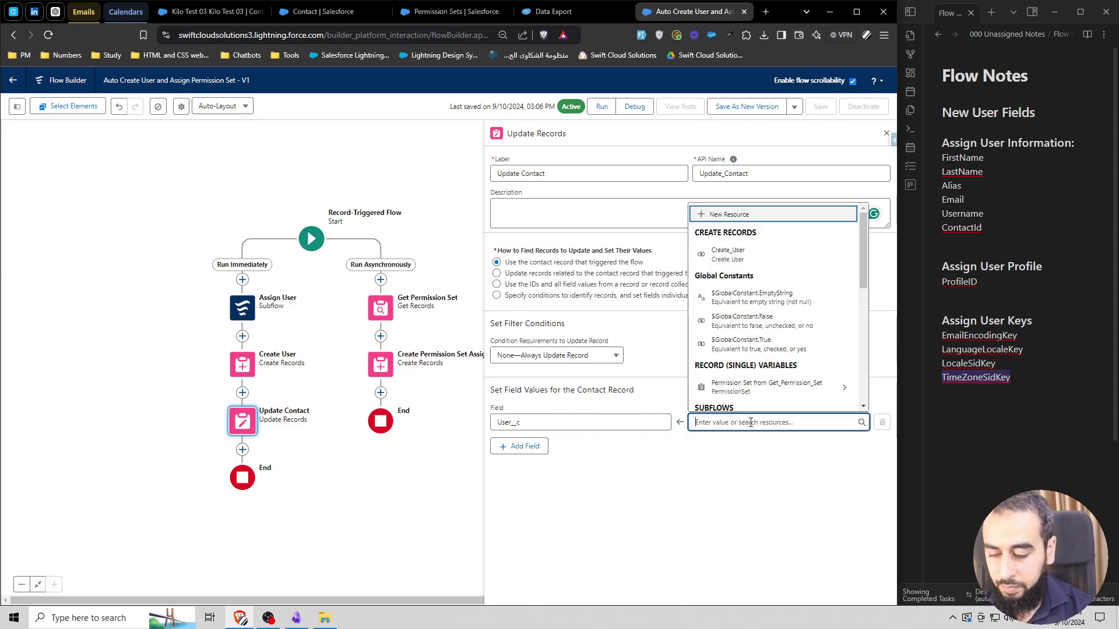
{"action": "type", "text": "output"}
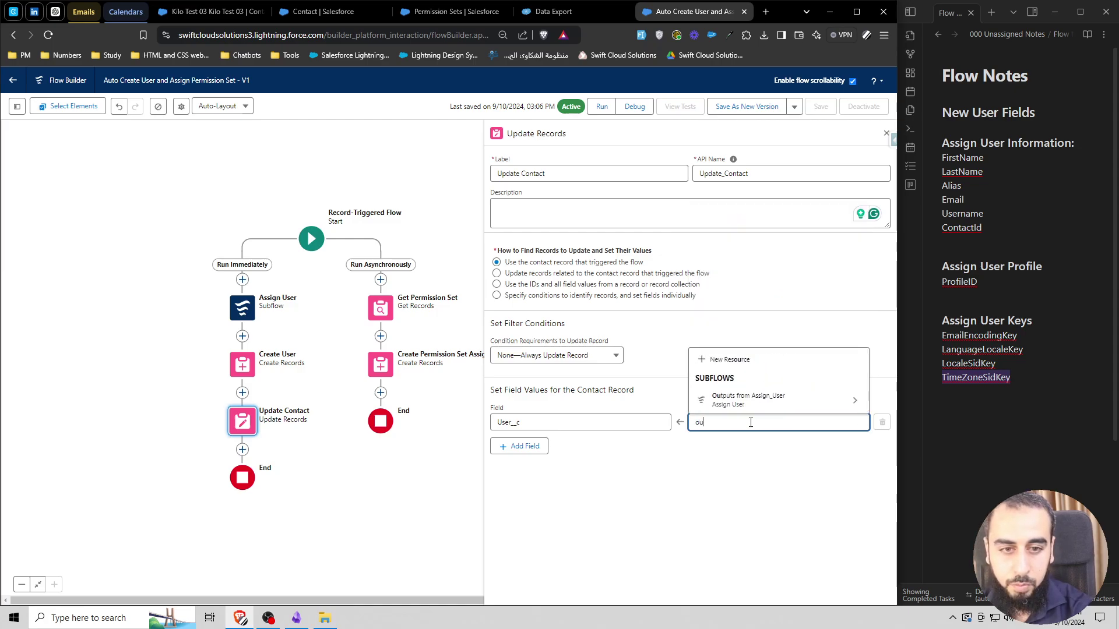
{"action": "left_click", "coordinate": [736, 402]}
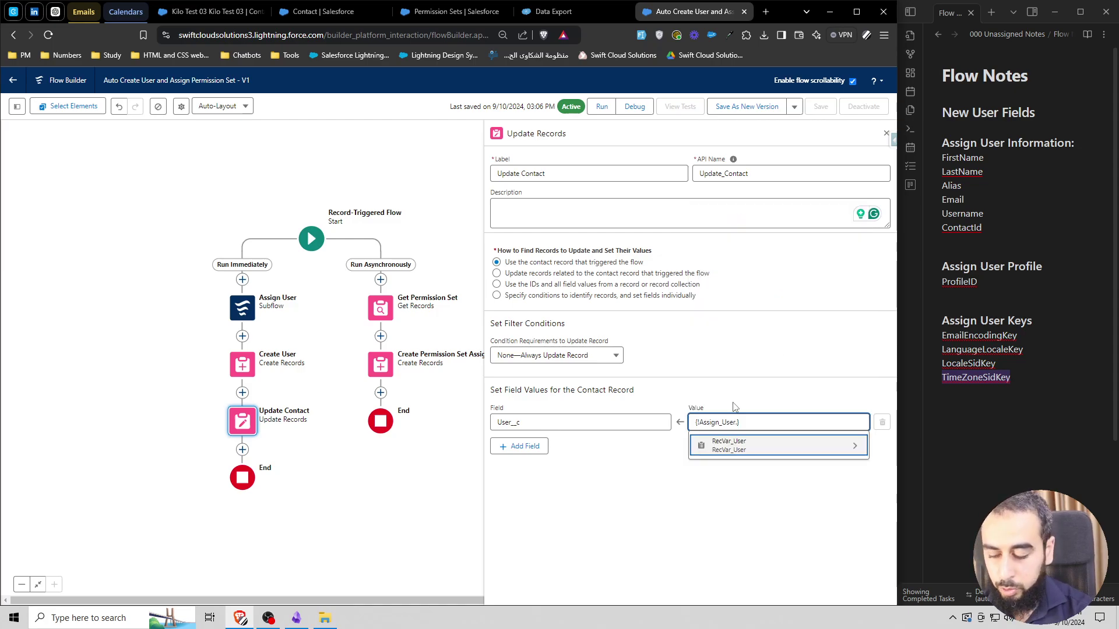
{"action": "left_click", "coordinate": [735, 444]}
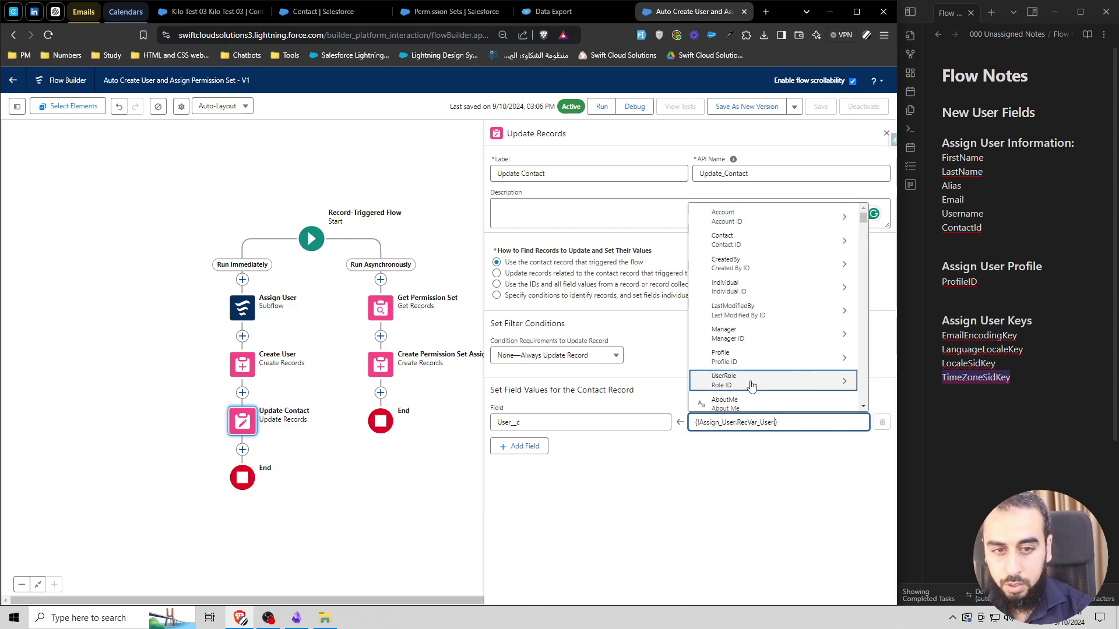
{"action": "type", "text": ".id"}
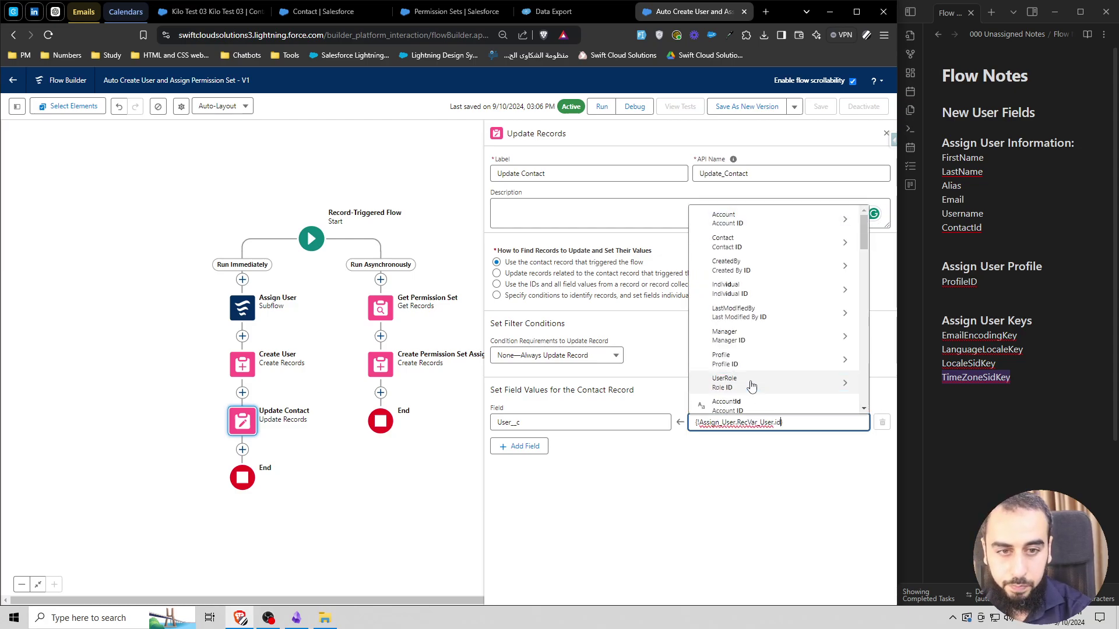
{"action": "scroll", "coordinate": [752, 385], "scroll_direction": "down", "scroll_amount": 5}
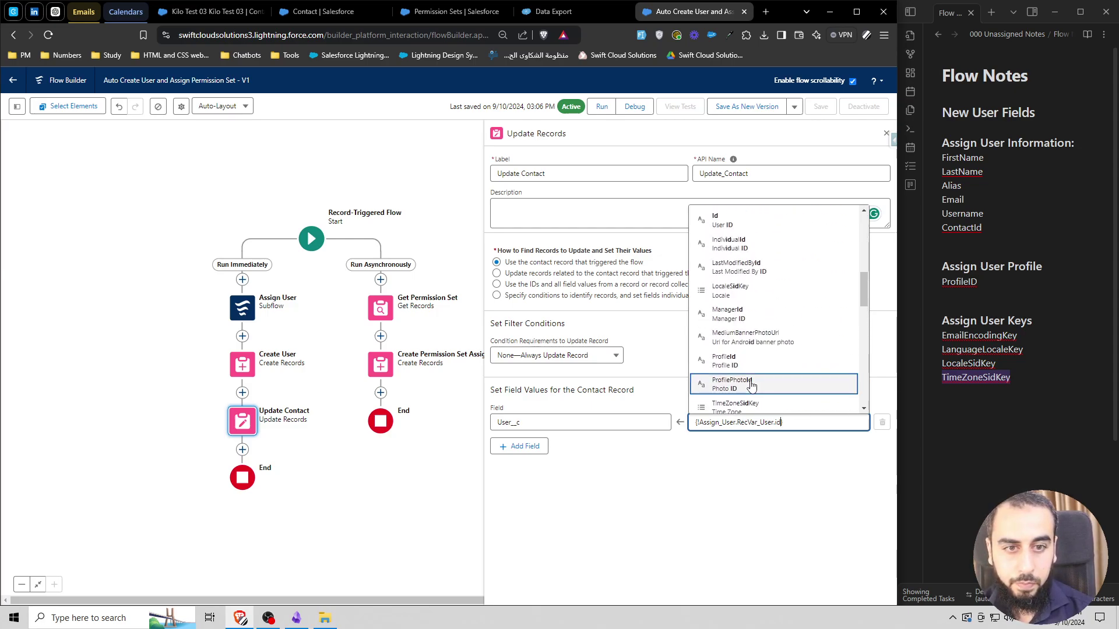
{"action": "scroll", "coordinate": [752, 386], "scroll_direction": "down", "scroll_amount": 3}
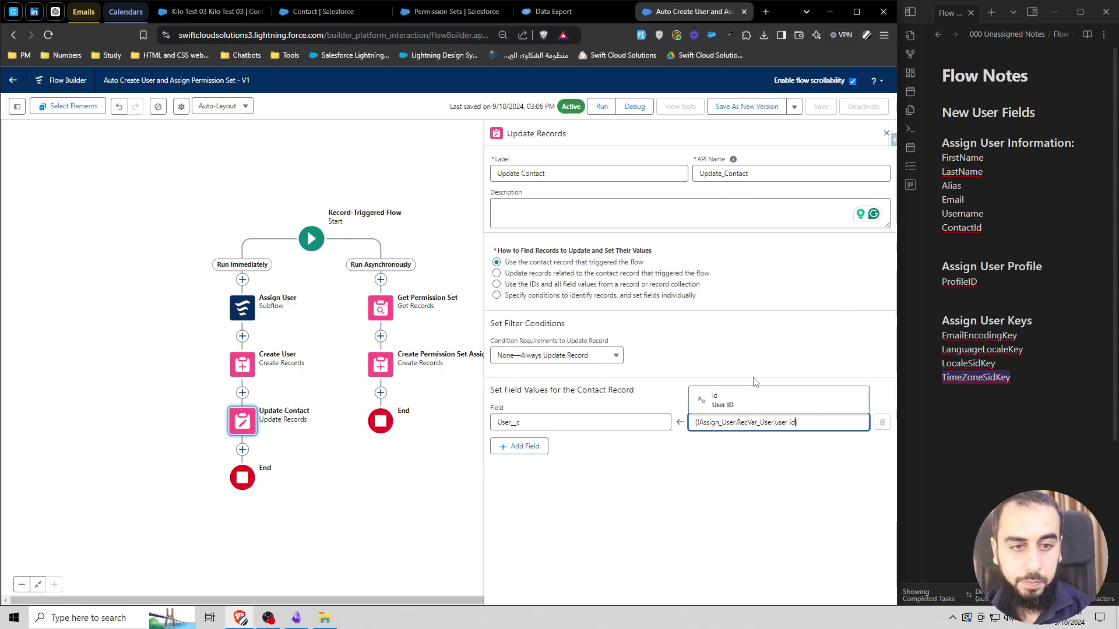
{"action": "left_click", "coordinate": [732, 399]}
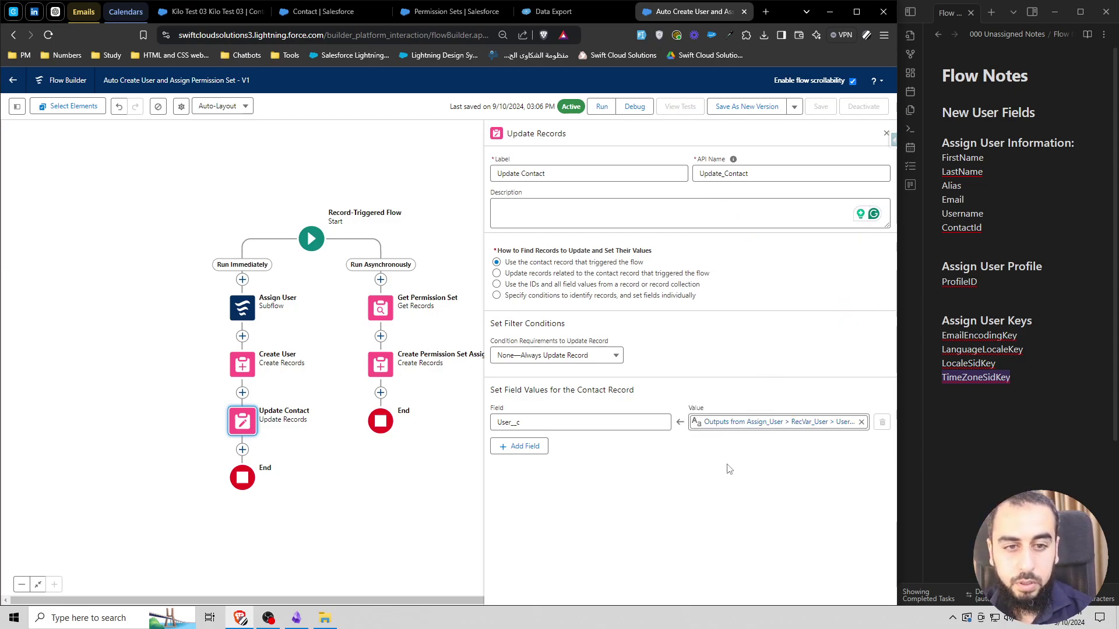
{"action": "left_click", "coordinate": [885, 134]}
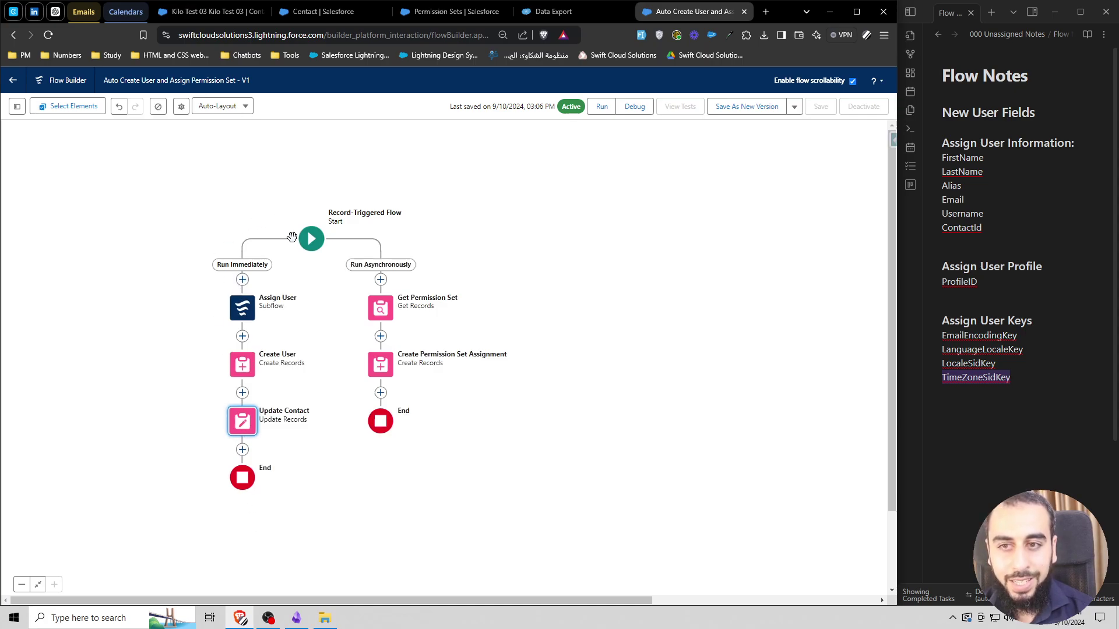
Step: In Create Permission Set Assignment, replace the Assignee ID value with Triggering Contact > User
{"action": "left_click", "coordinate": [381, 308]}
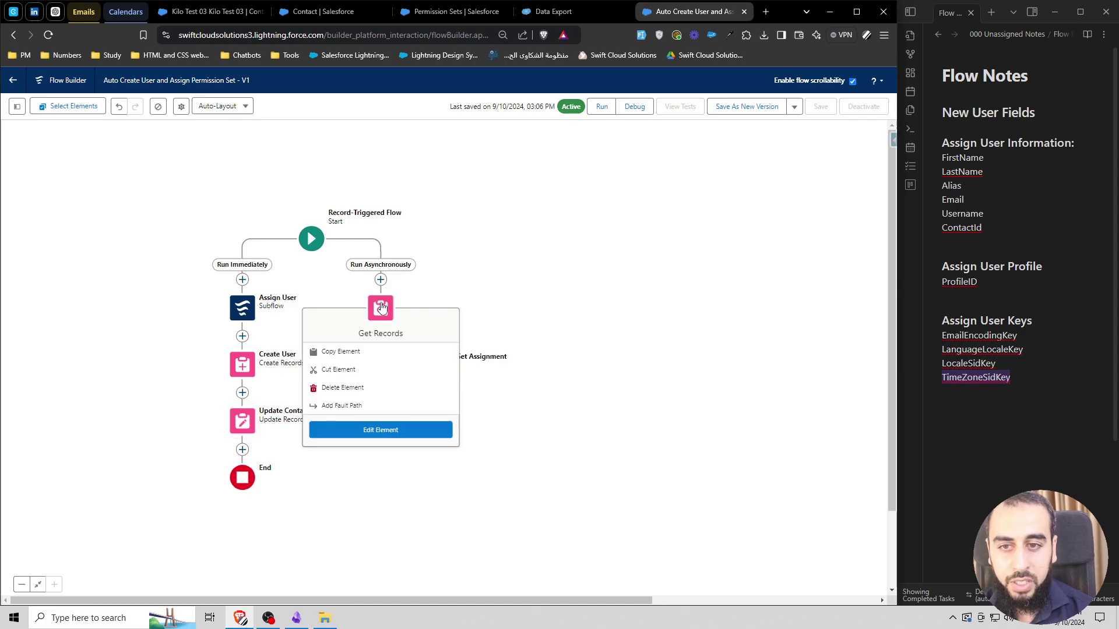
{"action": "left_click", "coordinate": [381, 430]}
{"action": "left_click", "coordinate": [241, 364]}
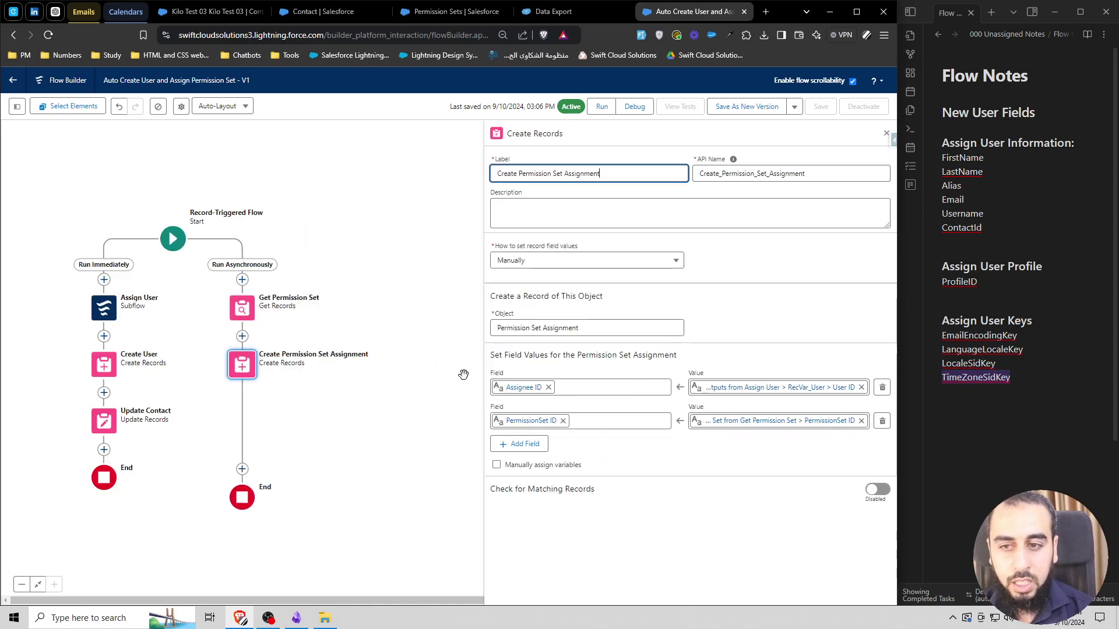
{"action": "left_click", "coordinate": [787, 387]}
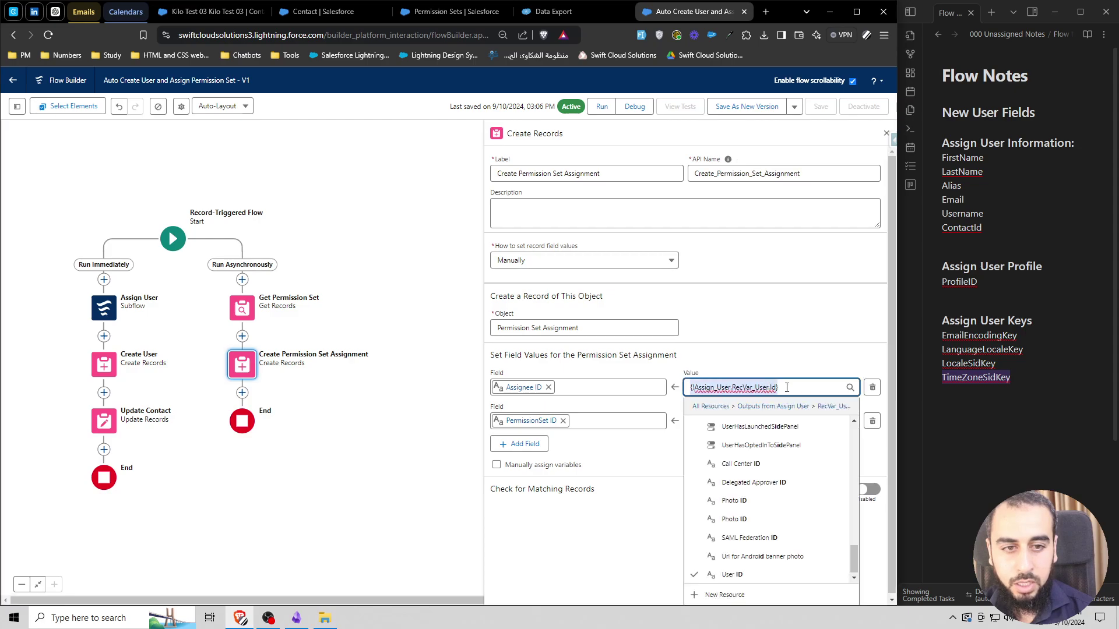
{"action": "type", "text": "trigg"}
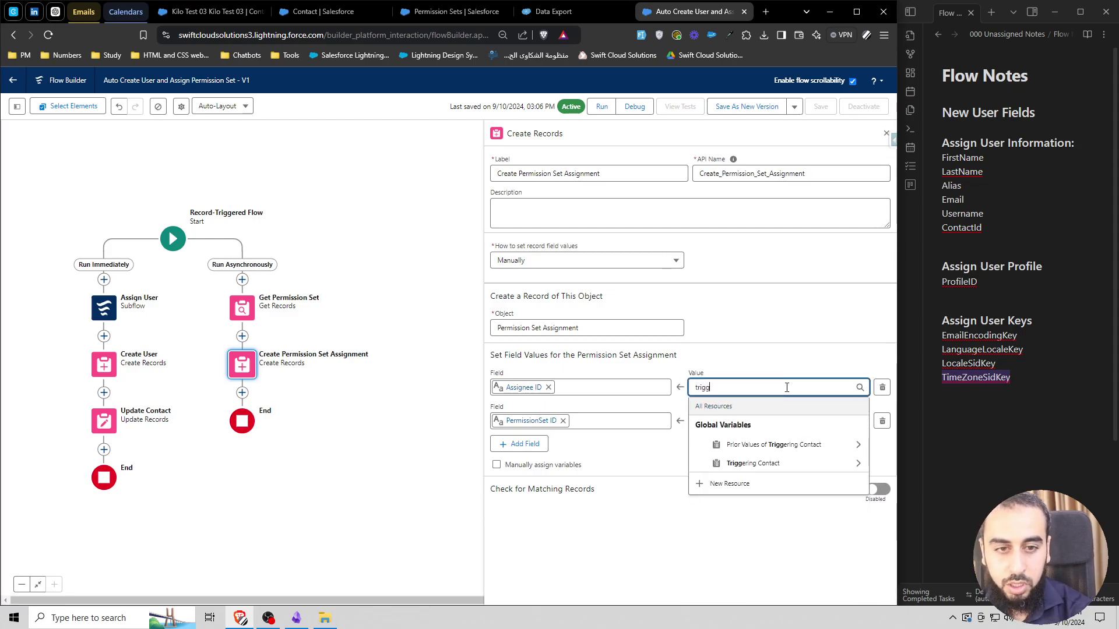
{"action": "left_click", "coordinate": [788, 461]}
{"action": "type", "text": ".user"}
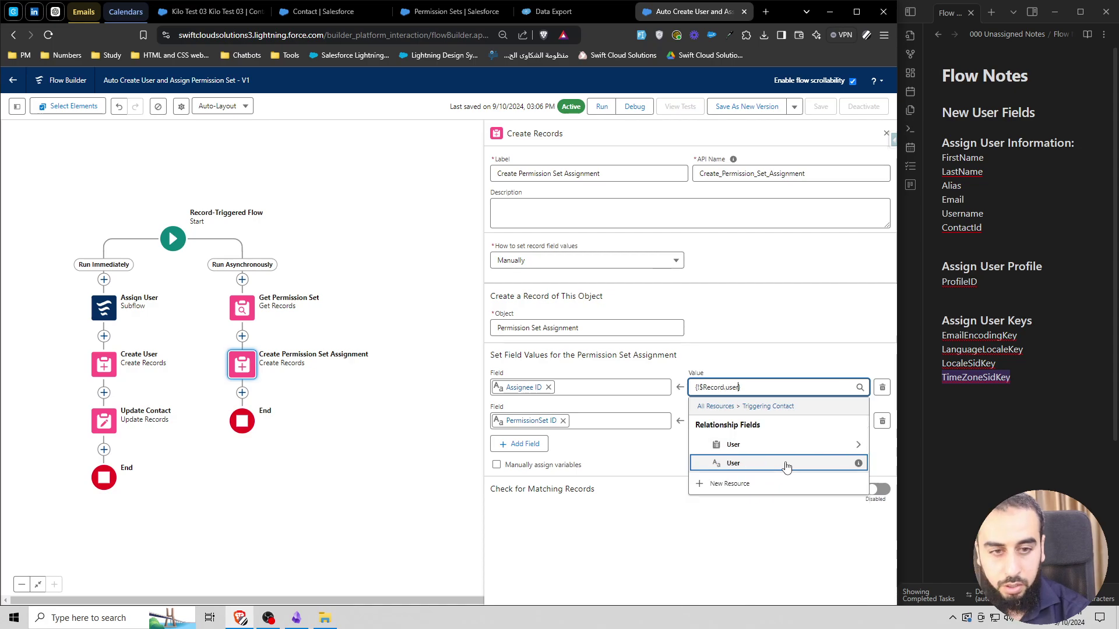
{"action": "left_click", "coordinate": [786, 463]}
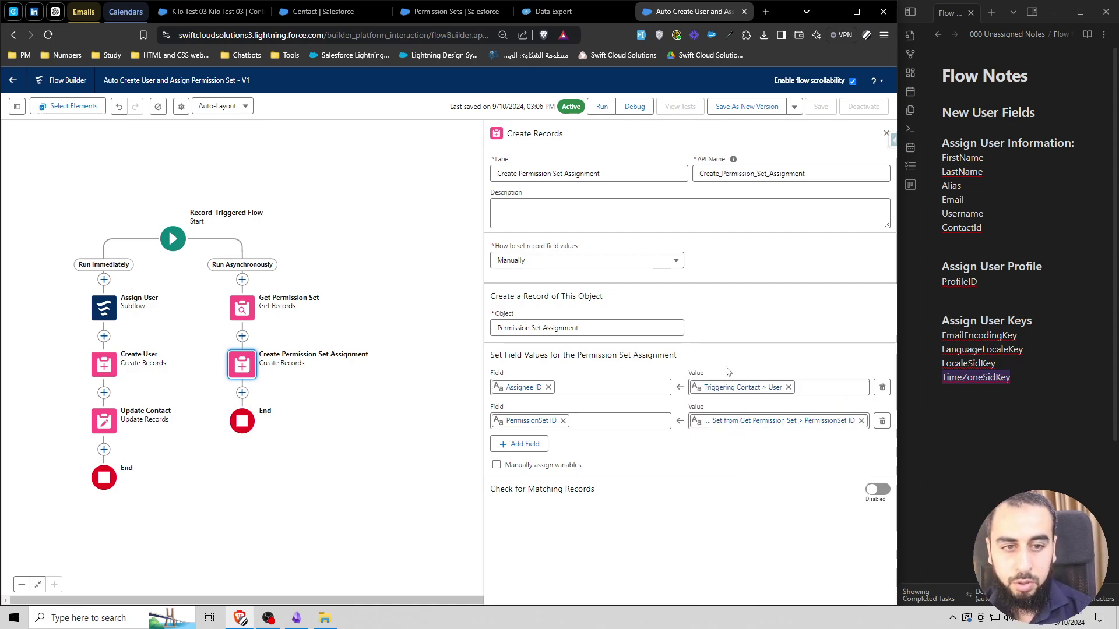
Step: Save the flow as a new version and activate it
{"action": "left_click", "coordinate": [743, 107]}
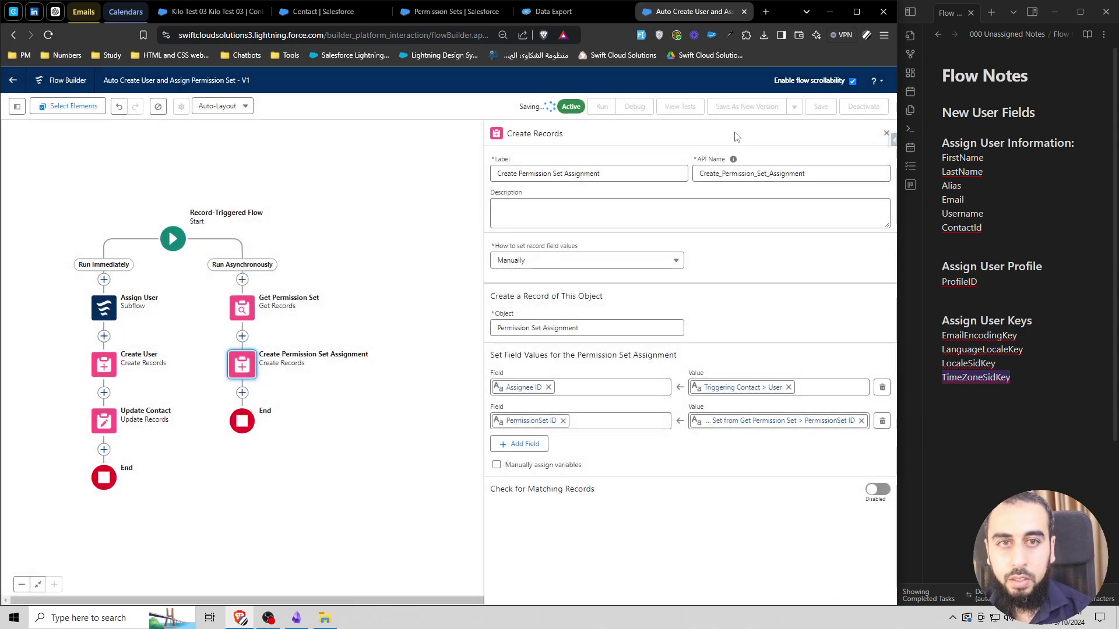
{"action": "left_click", "coordinate": [865, 109]}
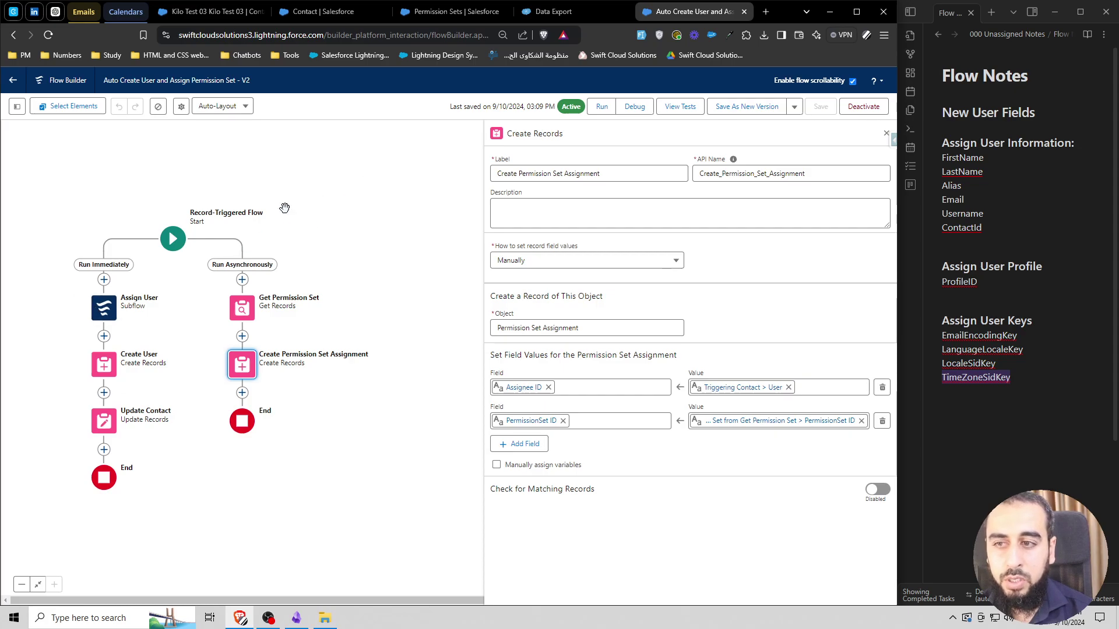
Step: Sort the All Contacts list by newest Created Date, open the most recent Participant contact and start cloning it
{"action": "left_click", "coordinate": [450, 13]}
{"action": "left_click", "coordinate": [256, 12]}
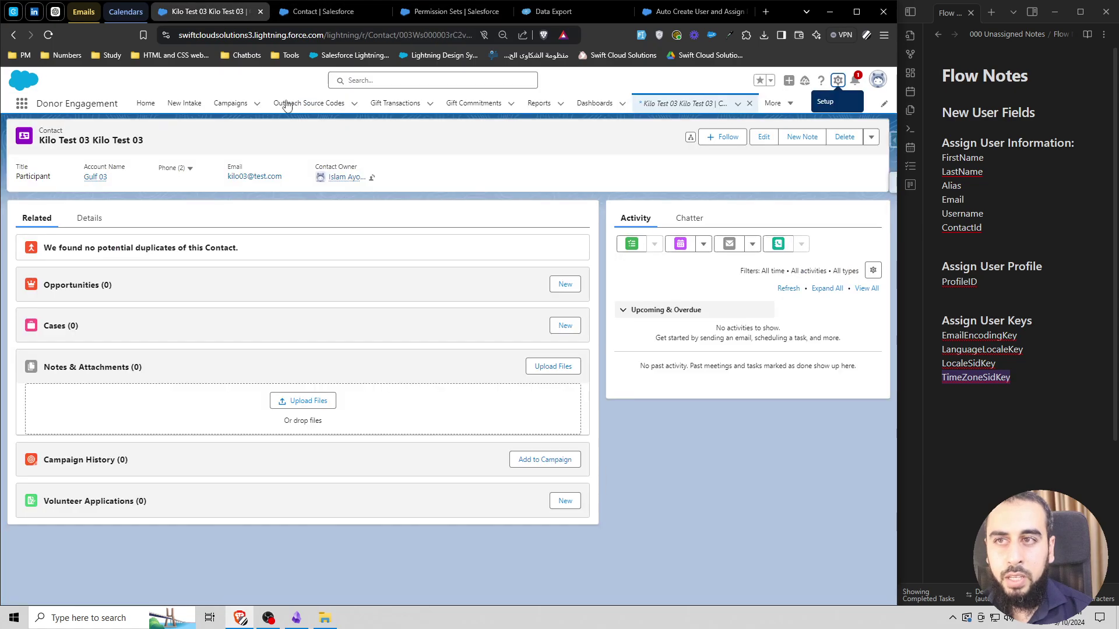
{"action": "left_click", "coordinate": [680, 104]}
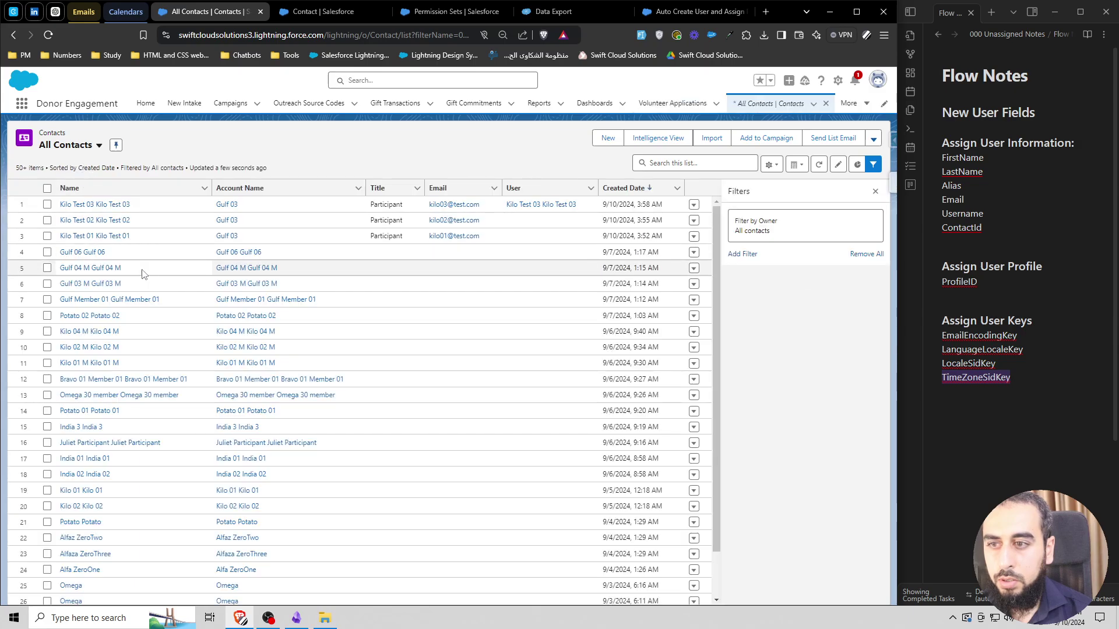
{"action": "left_click", "coordinate": [633, 190]}
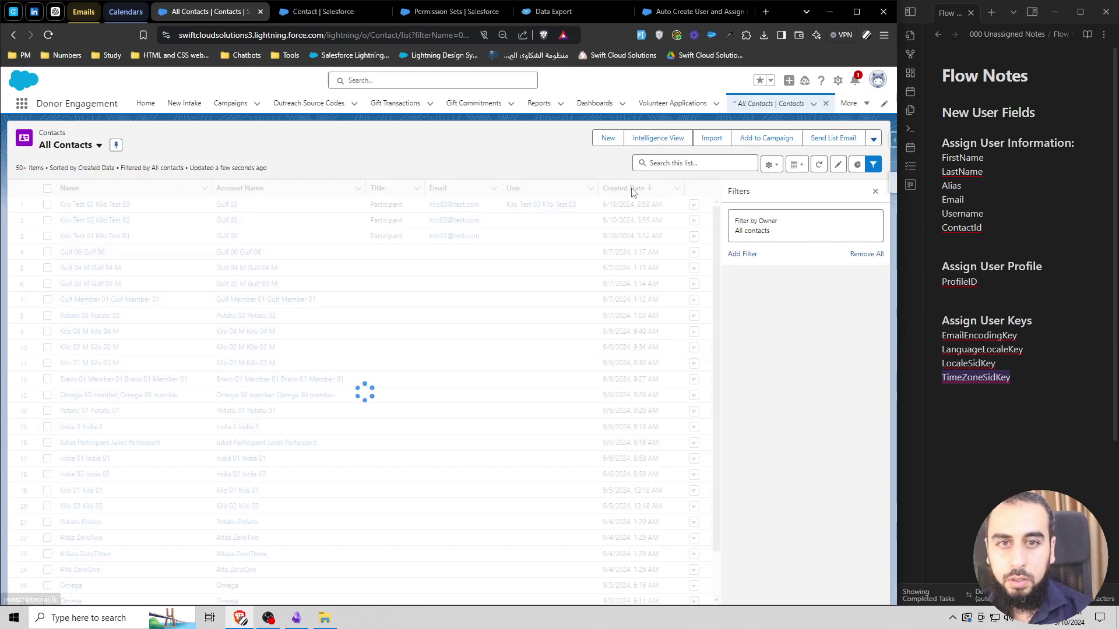
{"action": "left_click", "coordinate": [633, 189]}
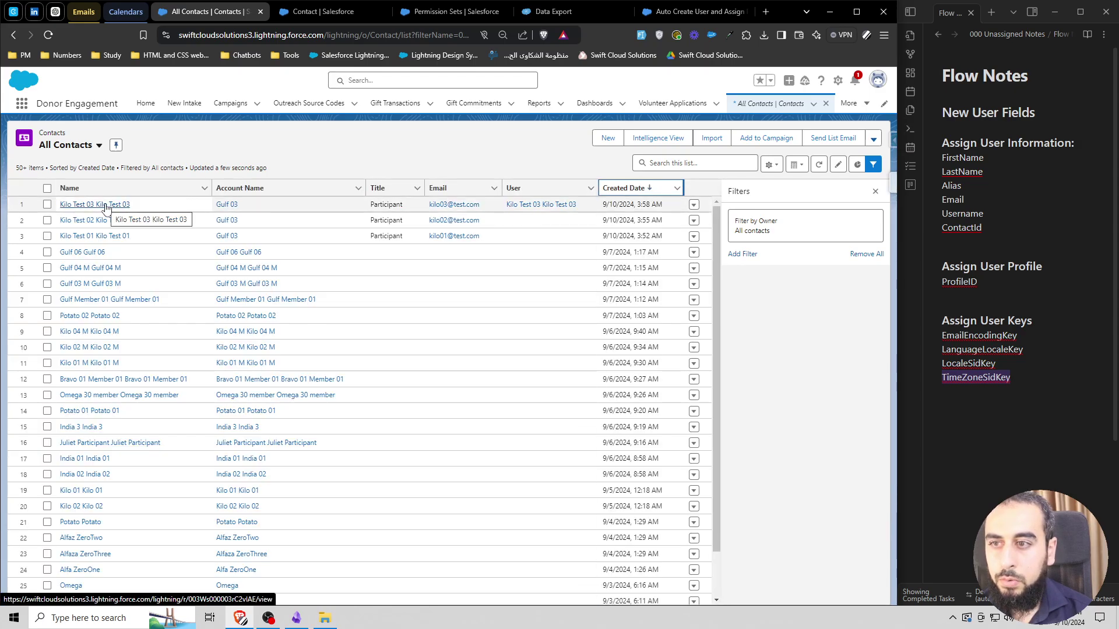
{"action": "left_click", "coordinate": [112, 205]}
{"action": "left_click", "coordinate": [873, 139]}
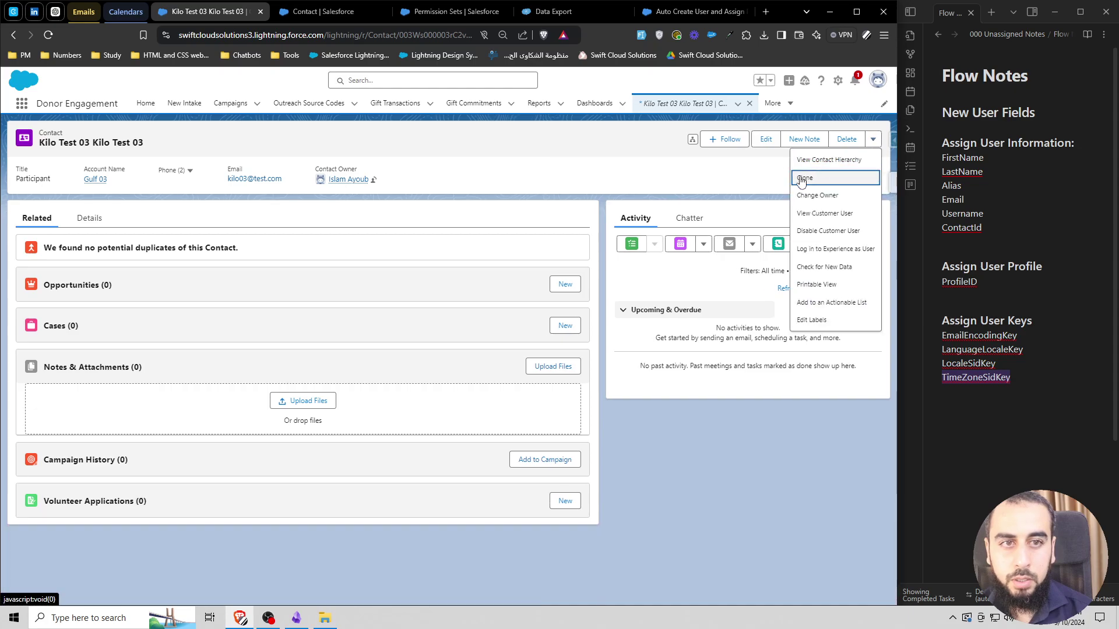
{"action": "left_click", "coordinate": [804, 177]}
Step: Change the number in the clone's first name and email to 06, cut the last name's number to 0, and save the contact
{"action": "left_click", "coordinate": [300, 263]}
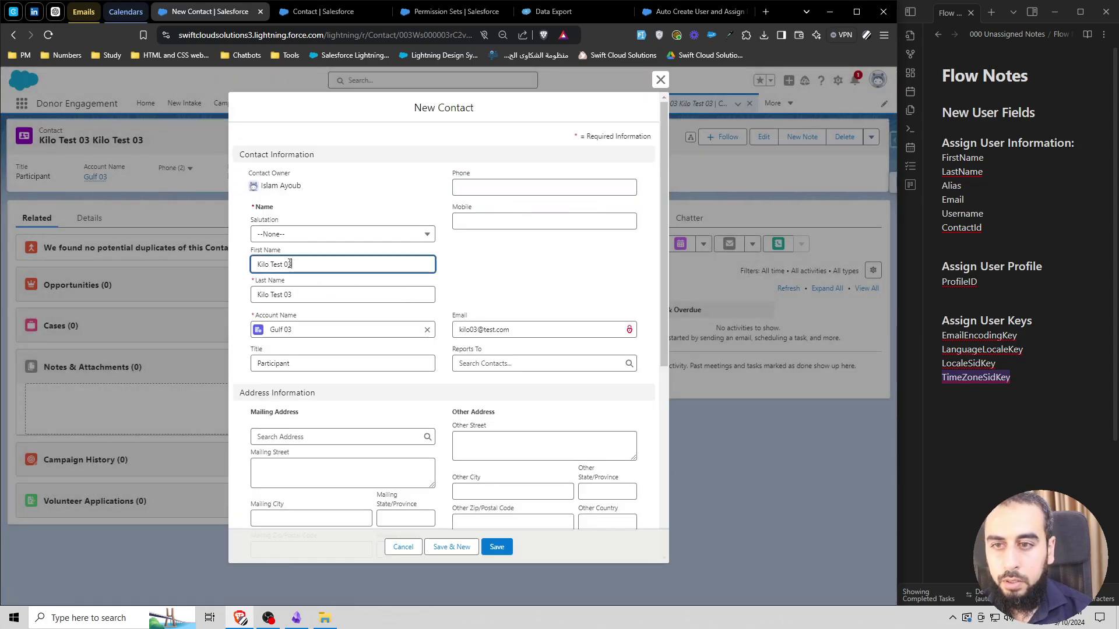
{"action": "key", "text": "BackSpace"}
{"action": "type", "text": "6"}
{"action": "left_click", "coordinate": [307, 294]}
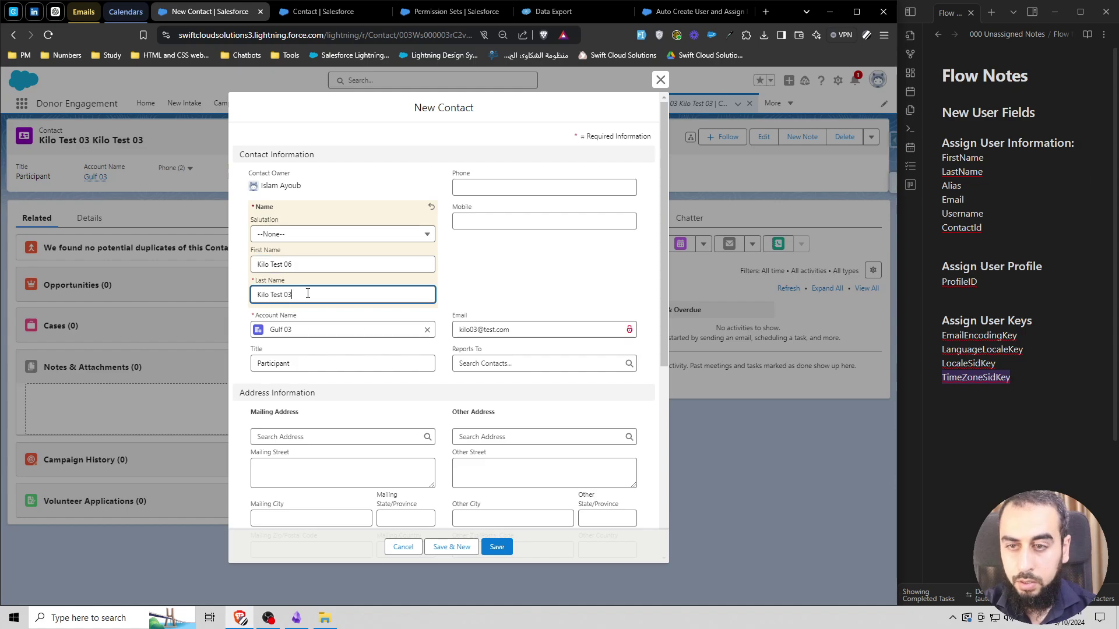
{"action": "key", "text": "BackSpace"}
{"action": "left_click", "coordinate": [479, 329]}
{"action": "type", "text": "6"}
{"action": "key", "text": "Left"}
{"action": "key", "text": "BackSpace"}
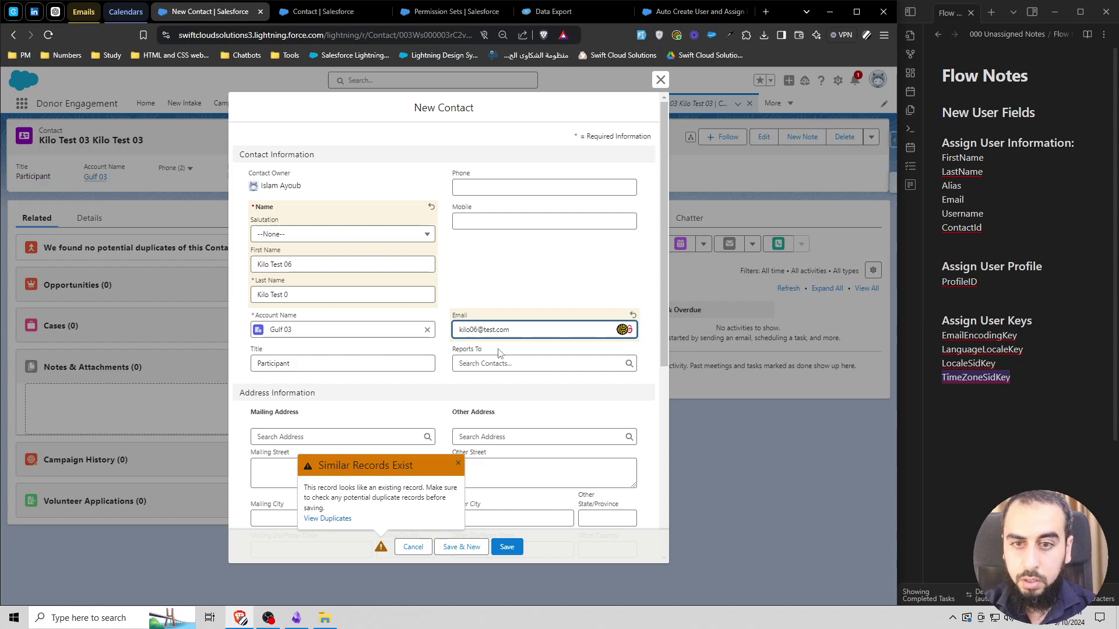
{"action": "key", "text": "Return"}
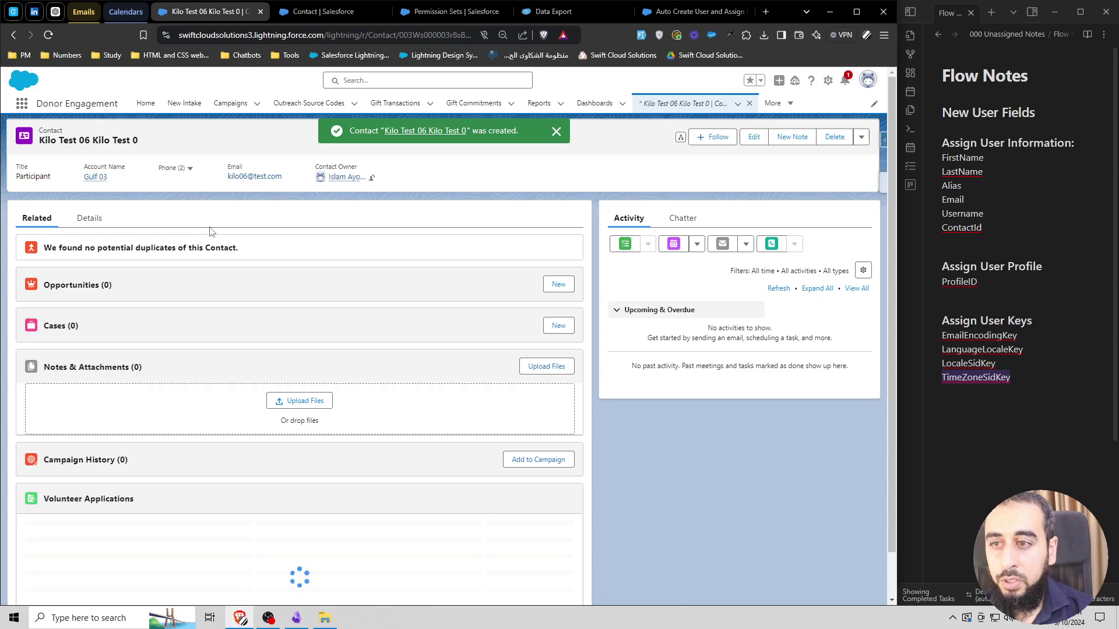
Step: Check the new contact's User value in the All Contacts list and inspect that user's Permission Set Assignments for ARC Access
{"action": "left_click", "coordinate": [89, 219]}
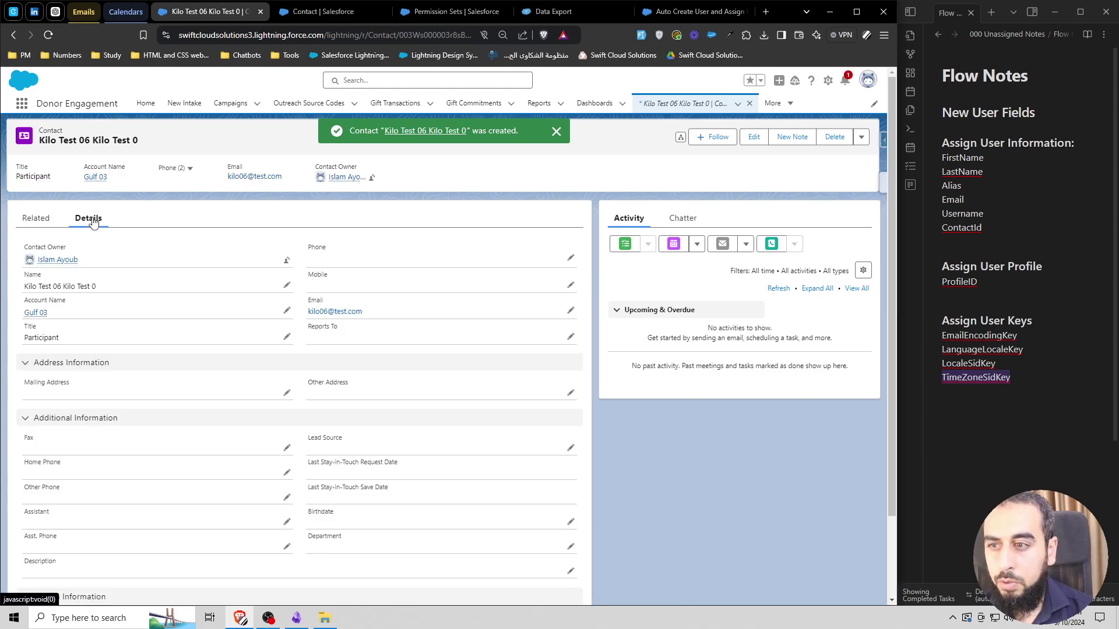
{"action": "left_click", "coordinate": [676, 103]}
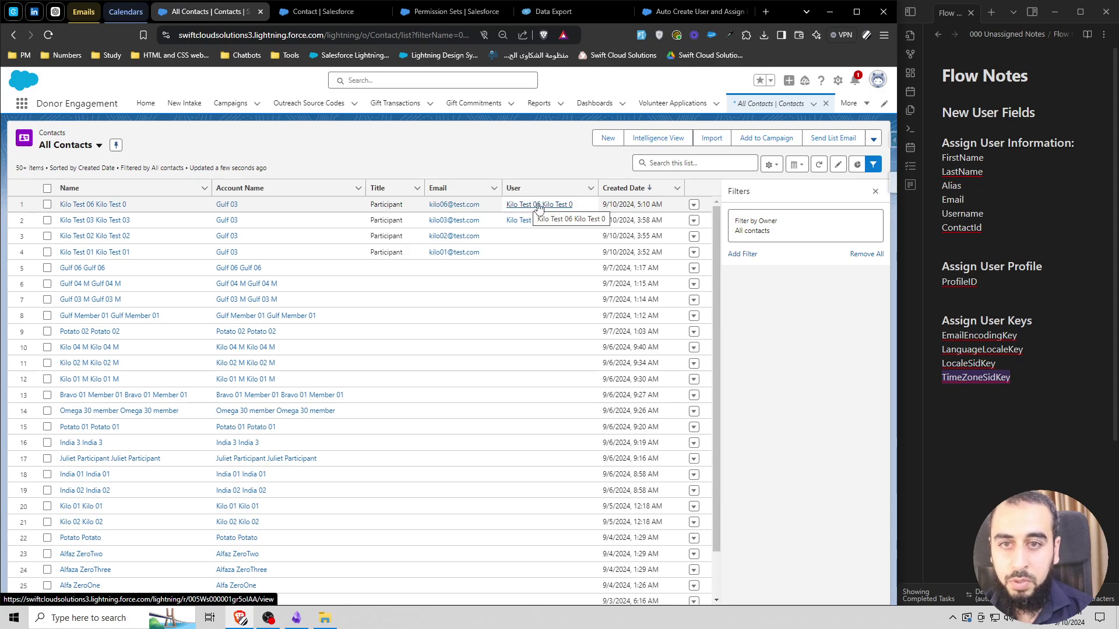
{"action": "middle_click", "coordinate": [539, 205]}
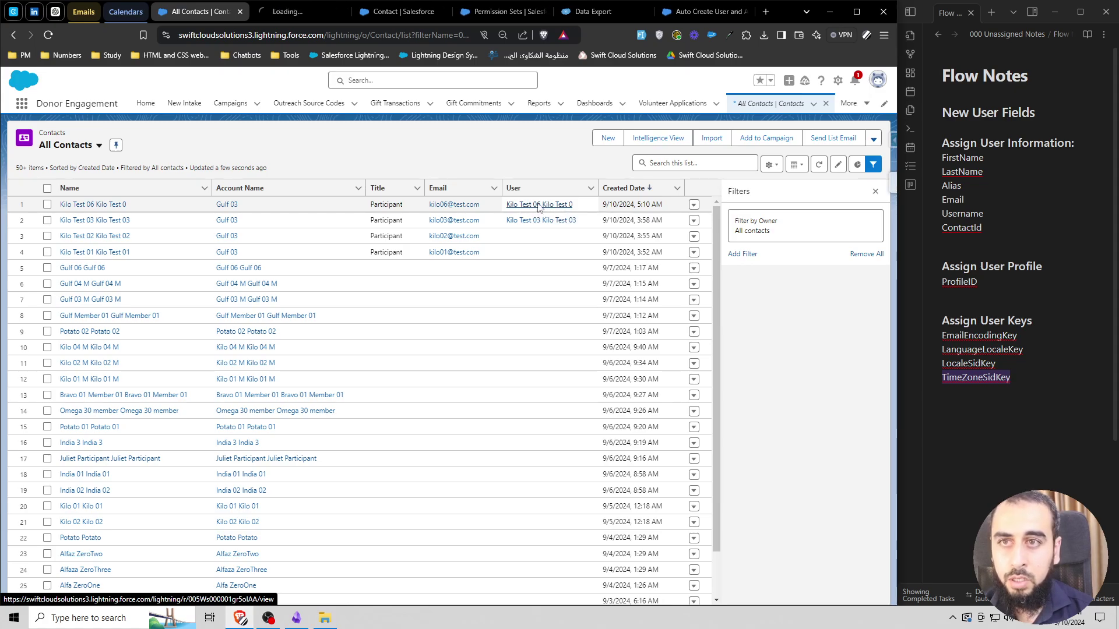
{"action": "left_click", "coordinate": [302, 16]}
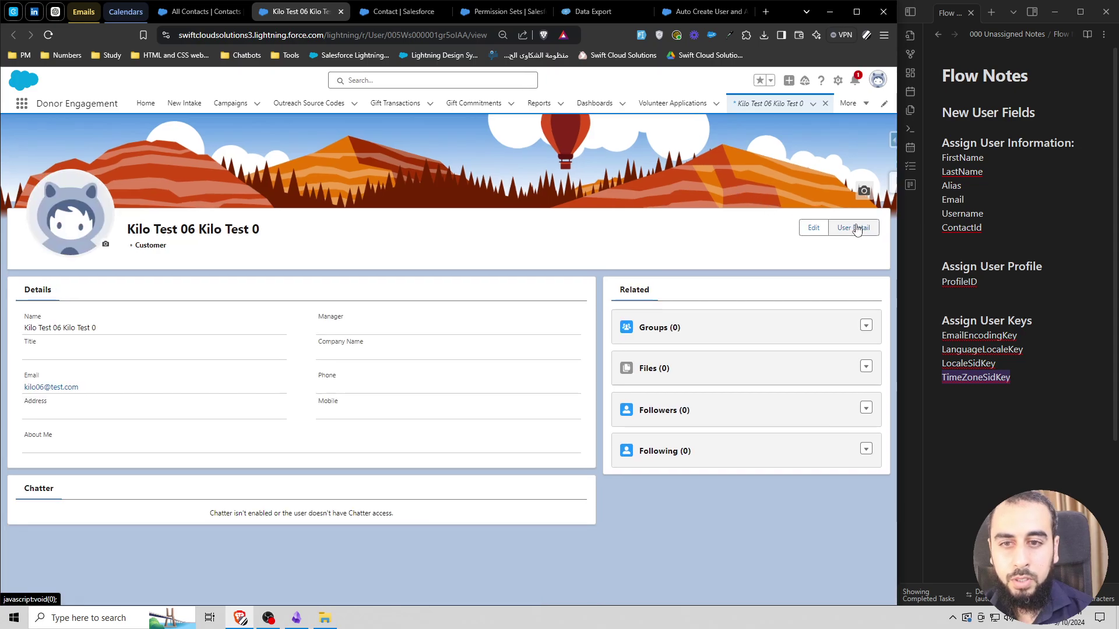
{"action": "left_click", "coordinate": [855, 225]}
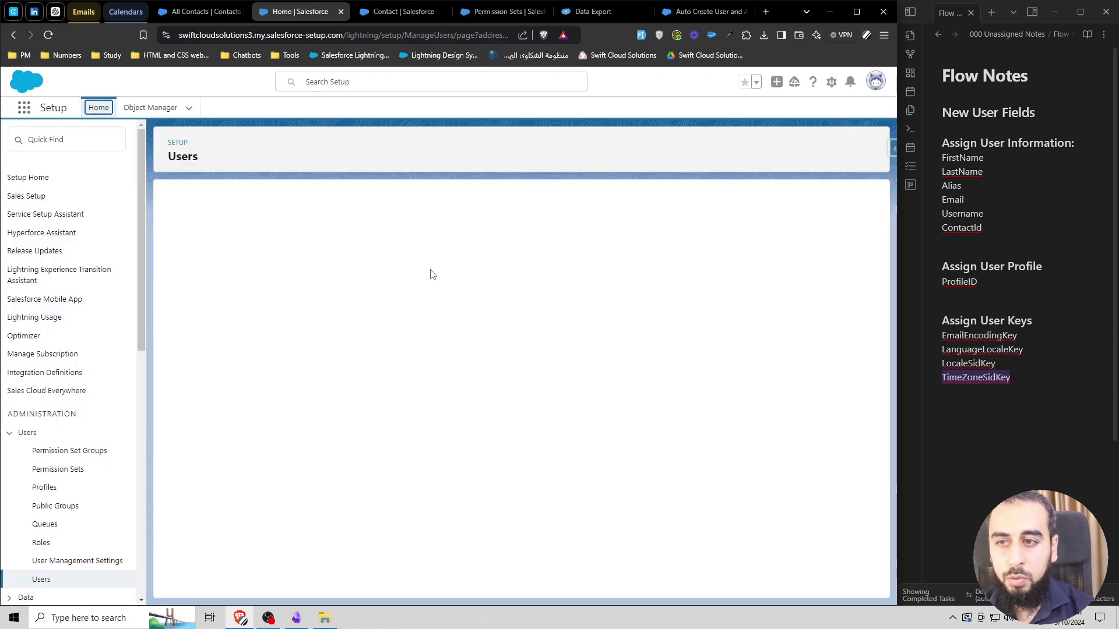
{"action": "scroll", "coordinate": [462, 300], "scroll_direction": "down", "scroll_amount": 10}
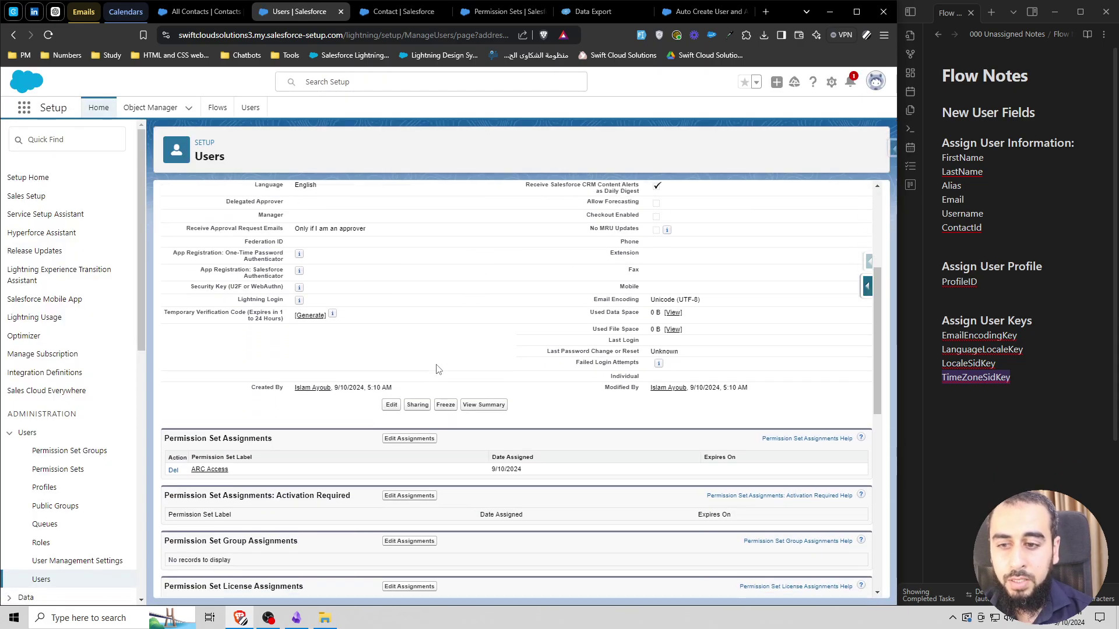
{"action": "left_click_drag", "start_coordinate": [236, 456], "coordinate": [191, 456]}
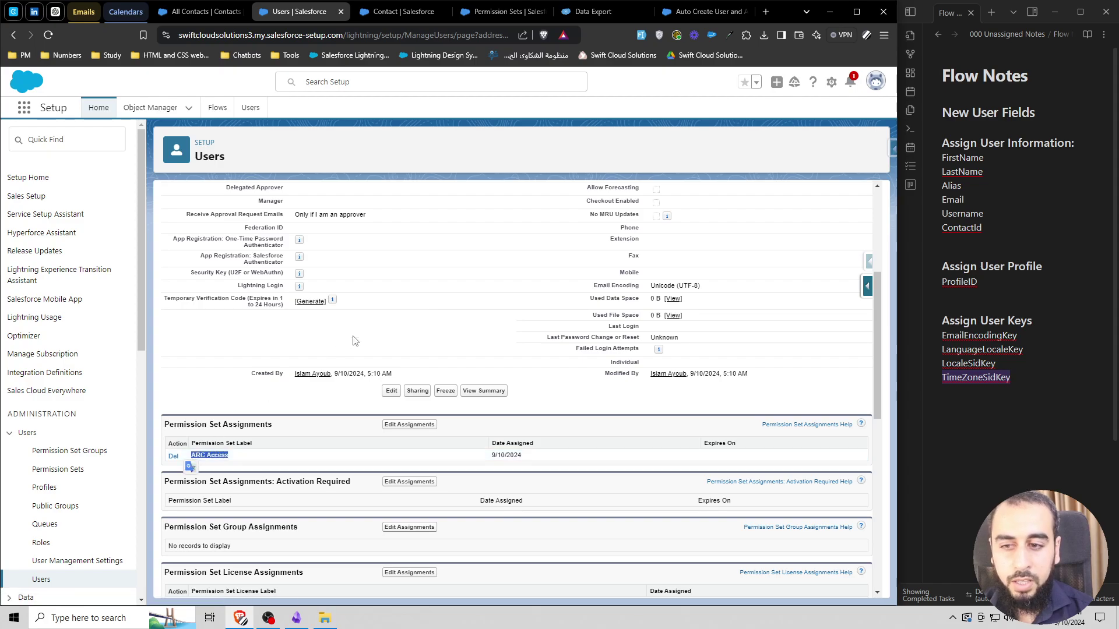
{"action": "left_click", "coordinate": [377, 164]}
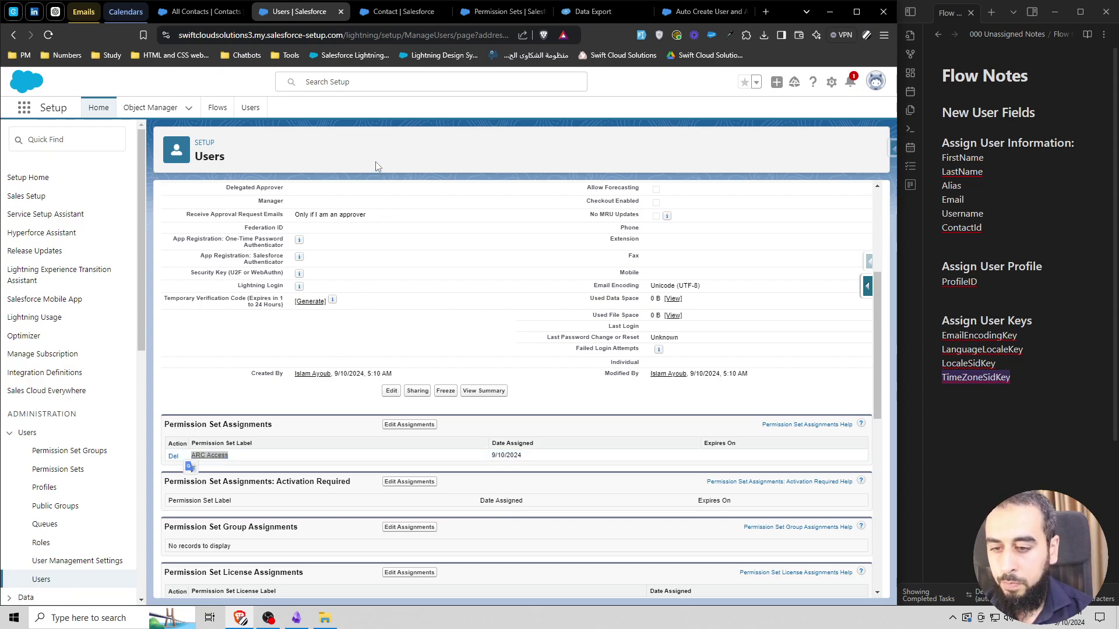